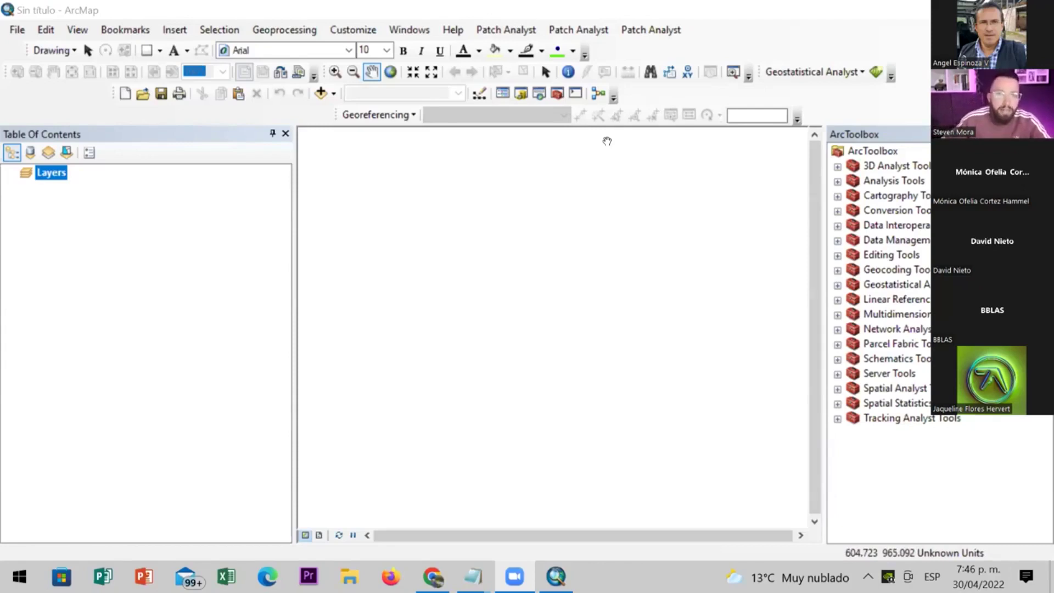
Move the Georeferencing and Standard toolbars to the start of their toolbar rows
click(334, 113)
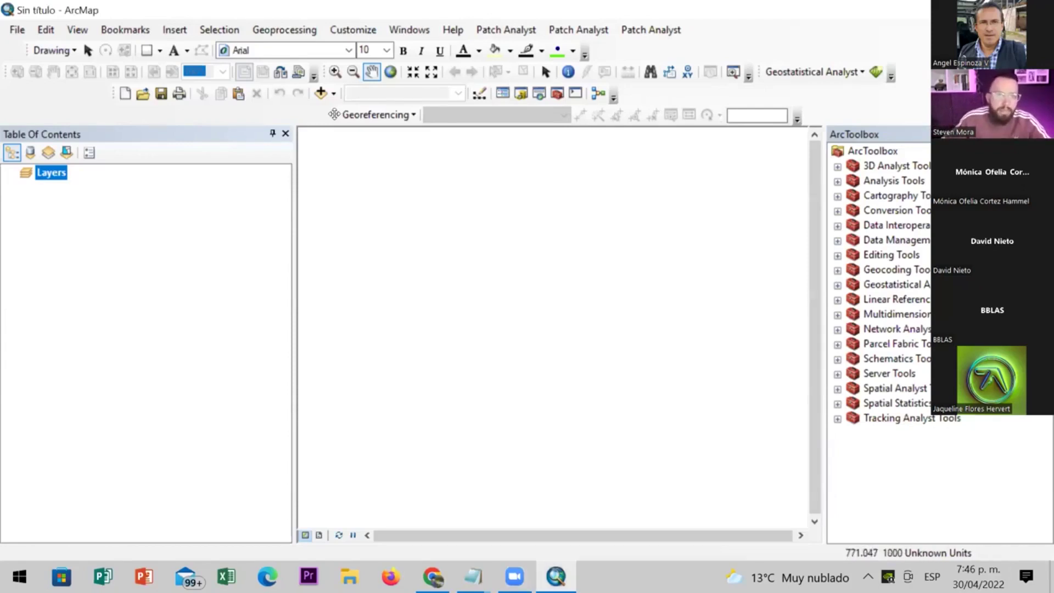
drag(334, 114, 34, 114)
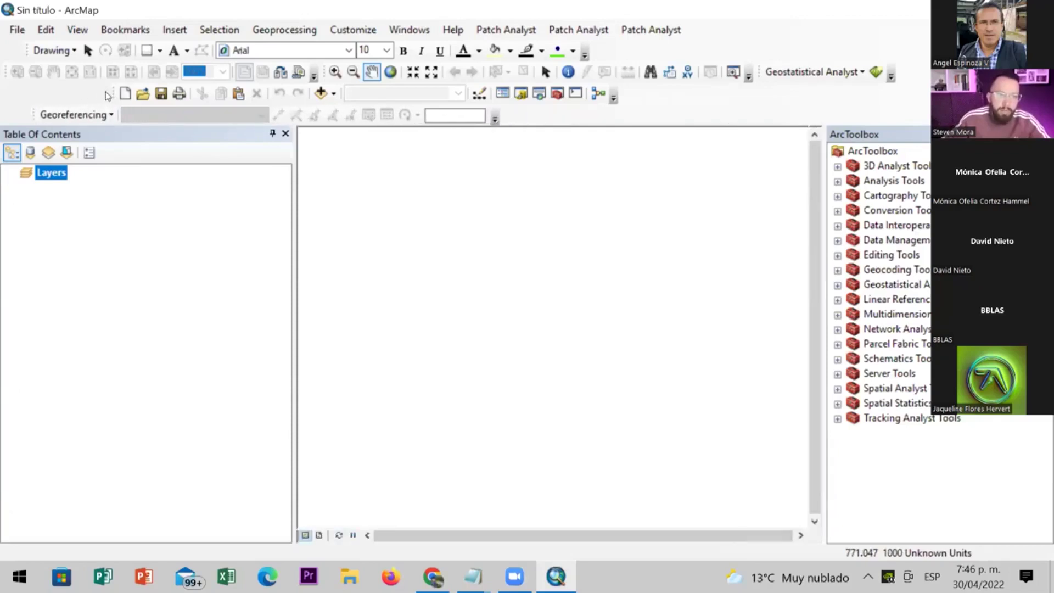
drag(109, 96, 22, 94)
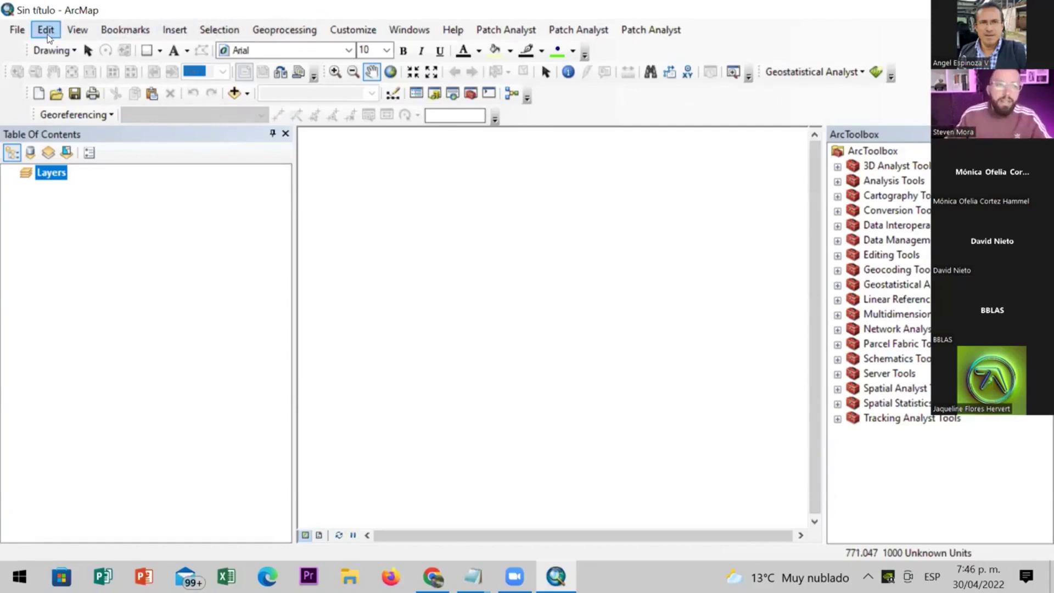
Open the geoprocessing Environment Settings and expand the Workspace section
click(219, 30)
click(219, 30)
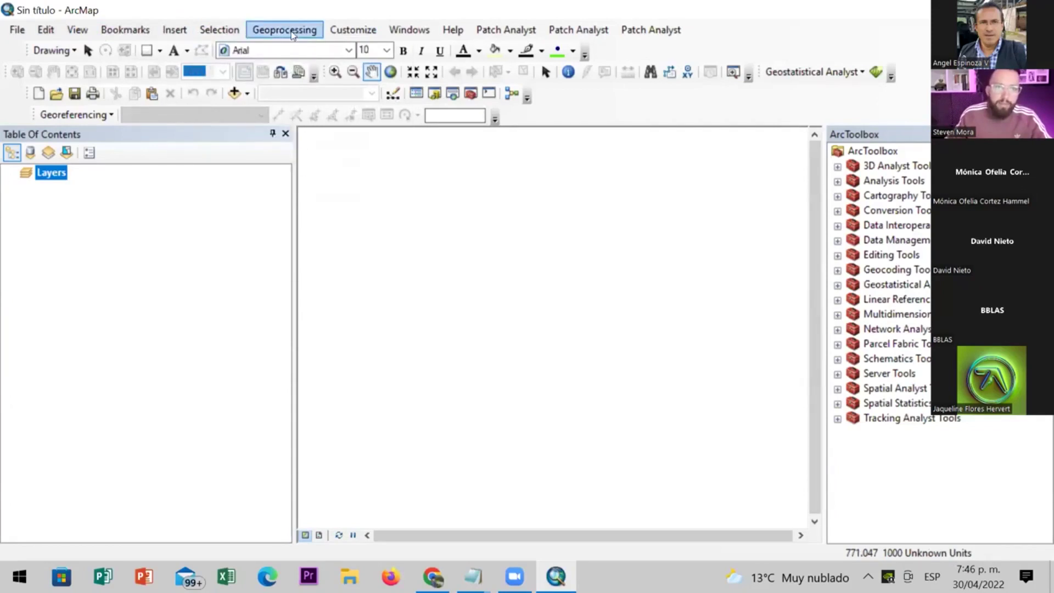
click(292, 33)
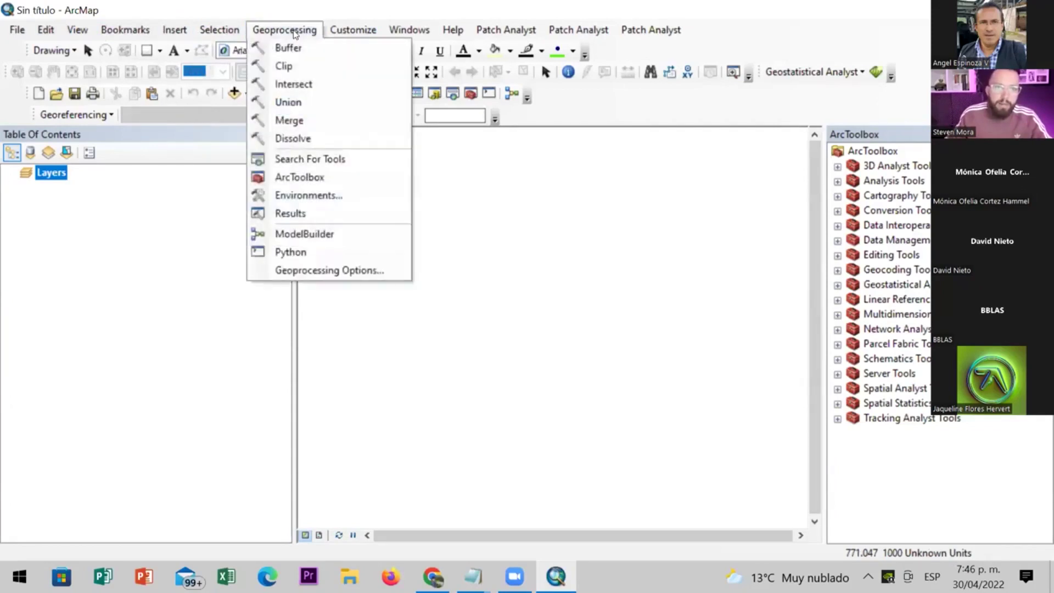
click(354, 195)
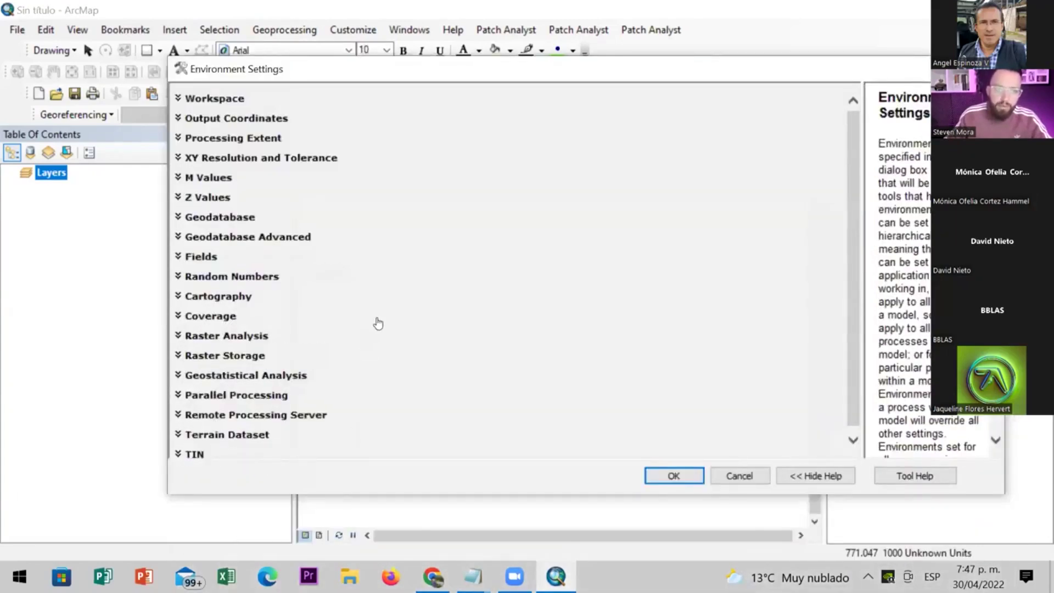
scroll(384, 329, down, 1)
scroll(571, 348, up, 1)
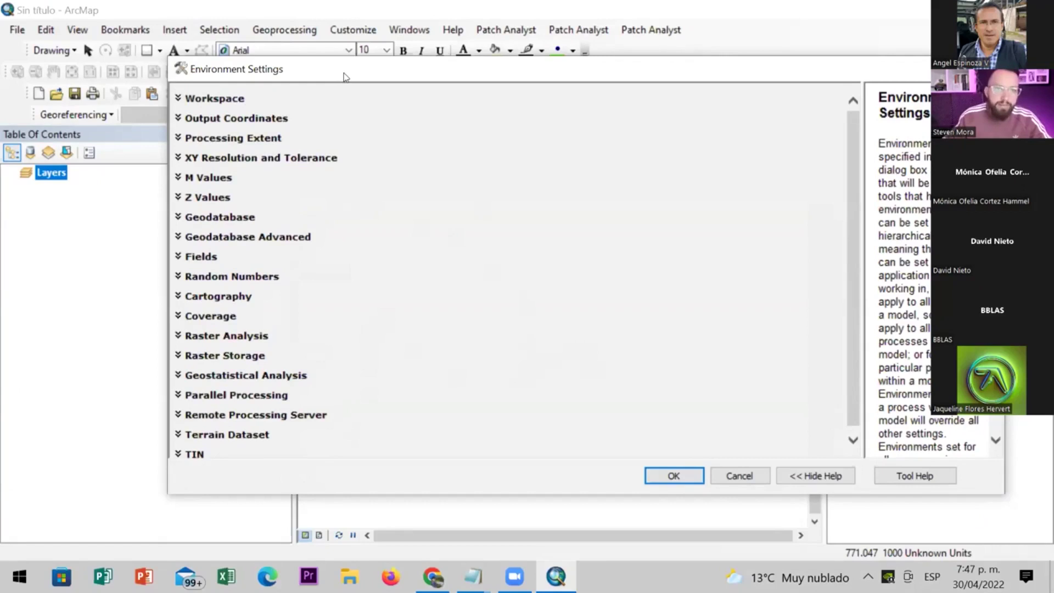
drag(384, 68, 436, 110)
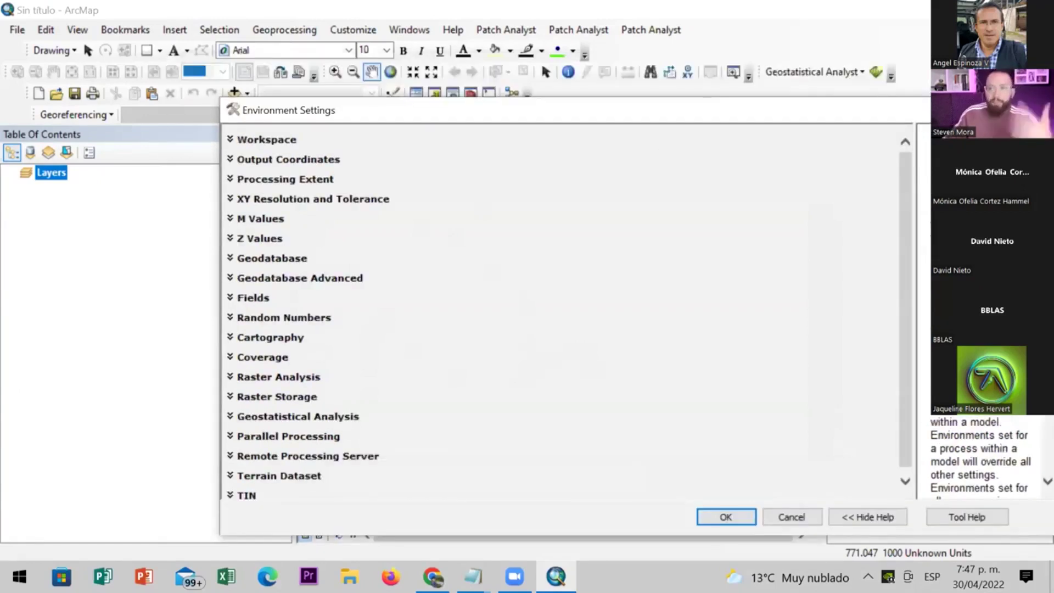
click(287, 139)
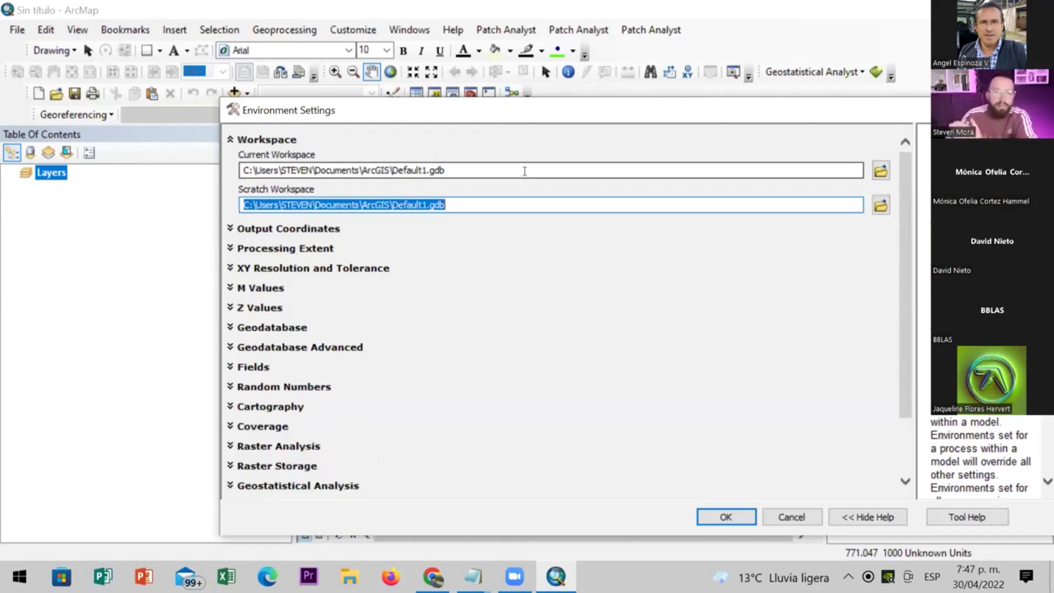
Examine the default geodatabase paths set for the Current Workspace and the Scratch Workspace
click(546, 172)
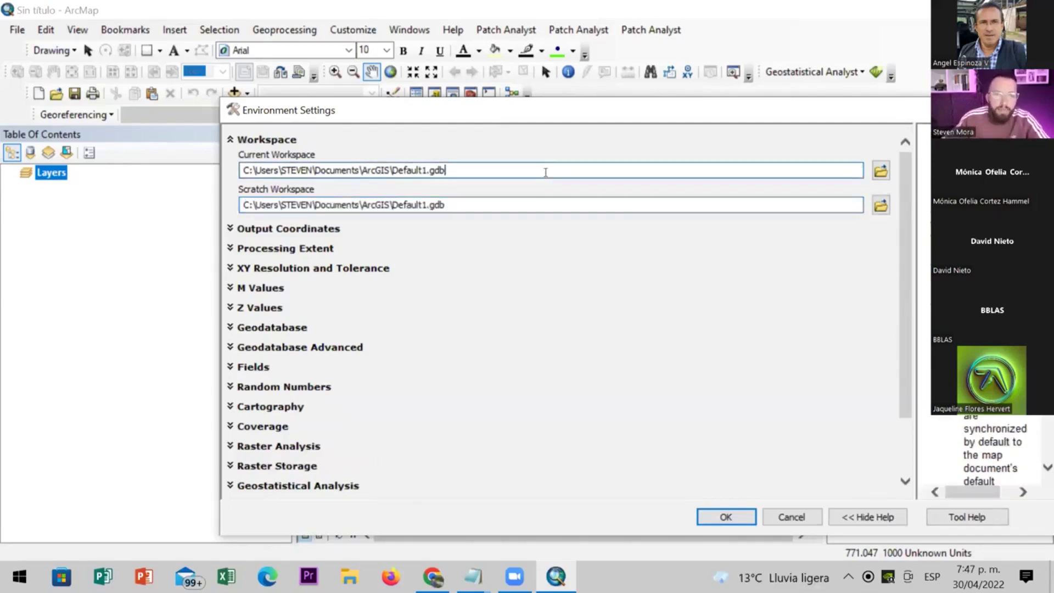
drag(446, 170, 245, 170)
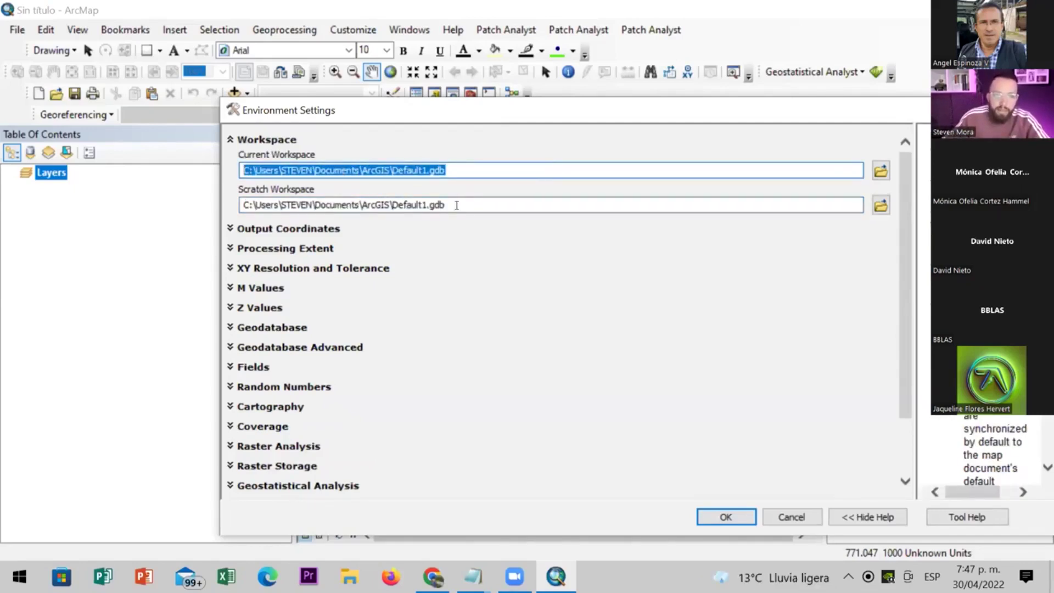
drag(456, 204, 242, 204)
drag(447, 170, 243, 170)
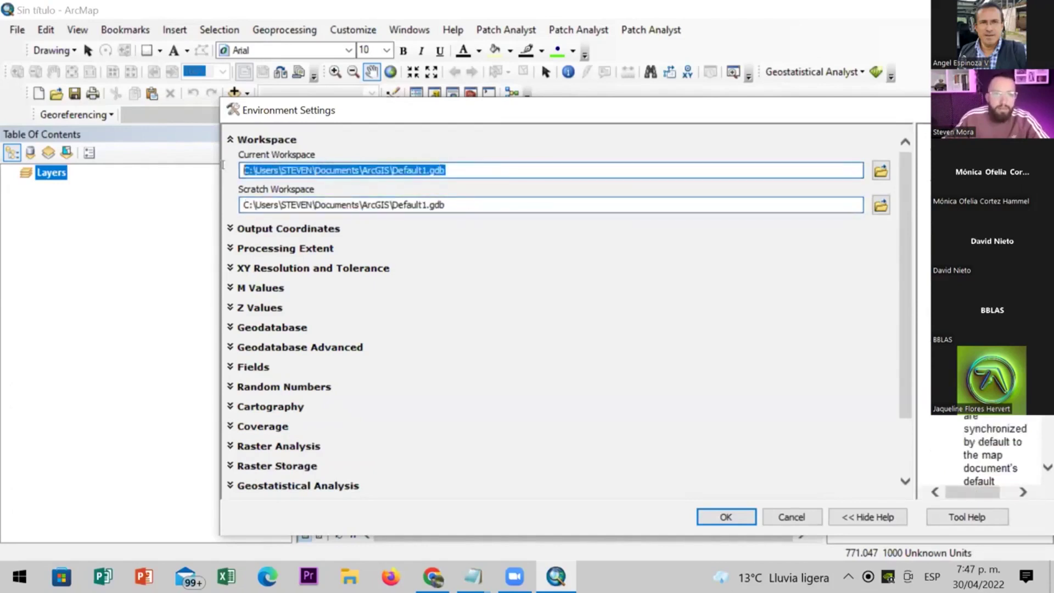
click(379, 143)
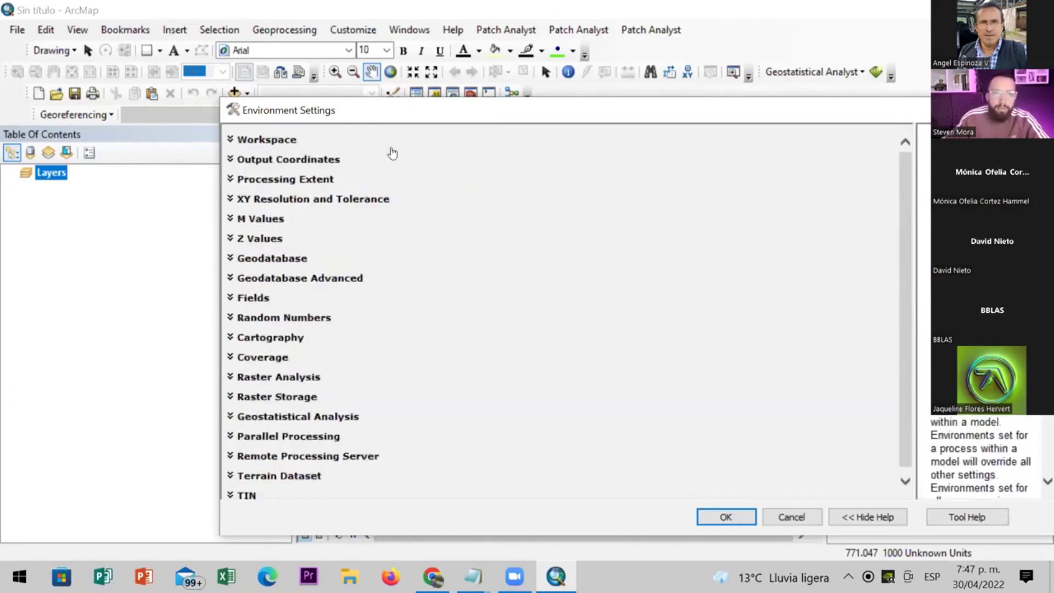
click(277, 142)
click(465, 171)
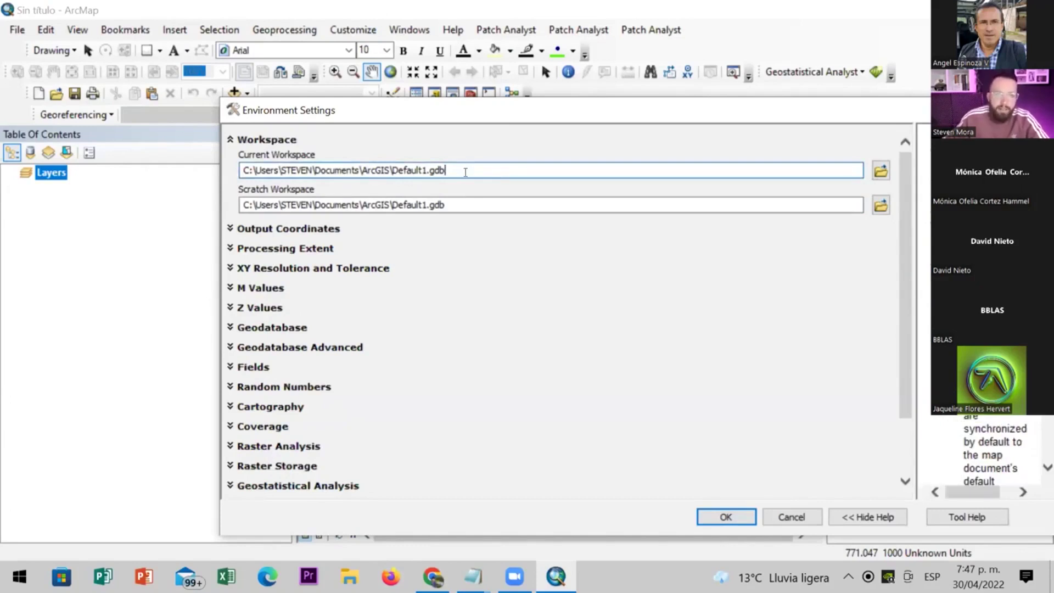
drag(275, 184, 244, 183)
click(464, 204)
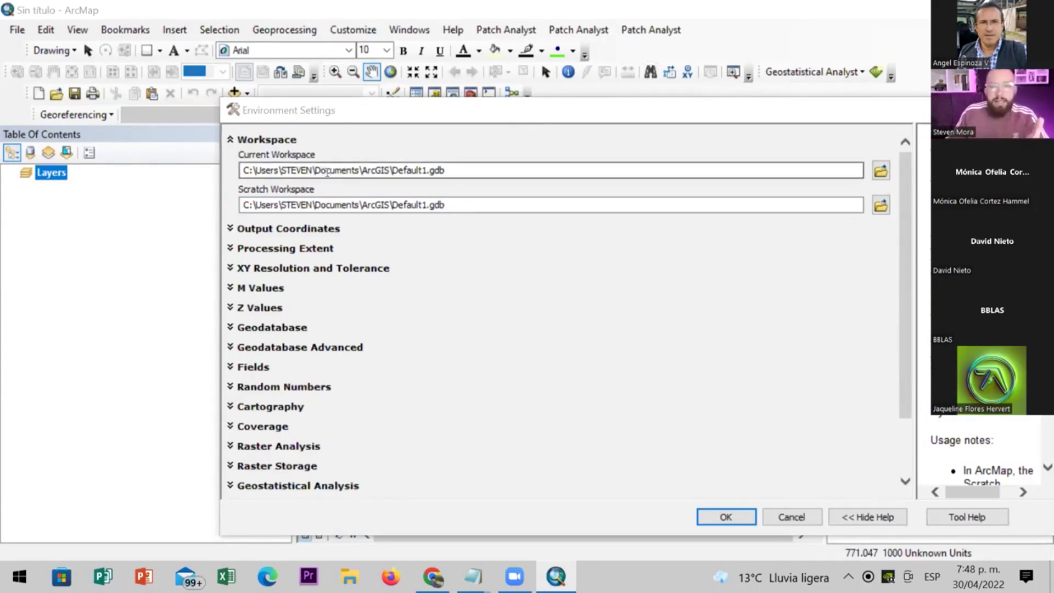
click(453, 172)
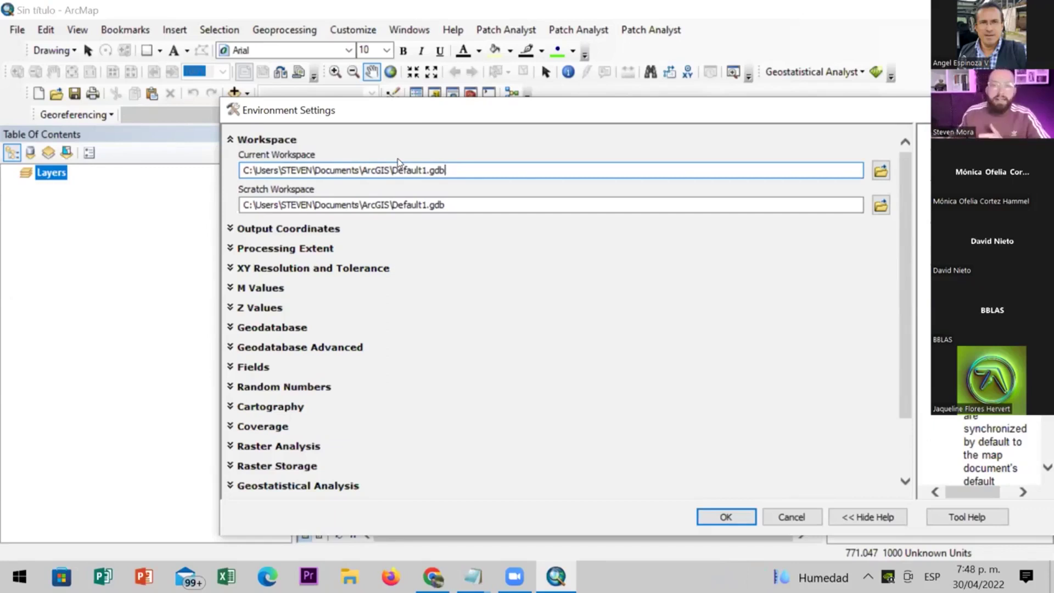
Start browsing for a new Current Workspace and add a folder connection to the Desktop (Escritorio)
click(873, 175)
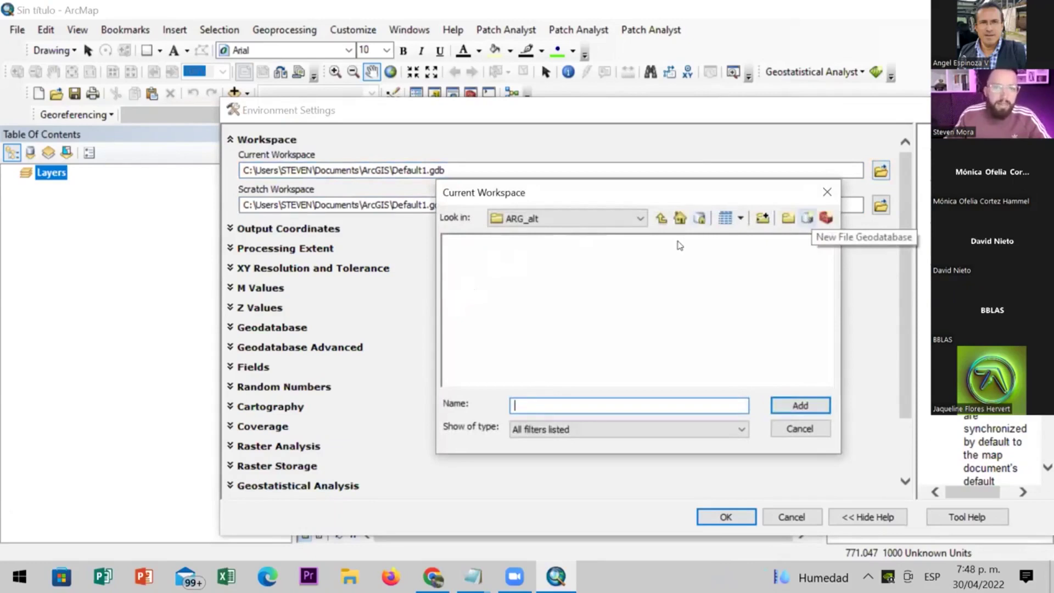
click(632, 219)
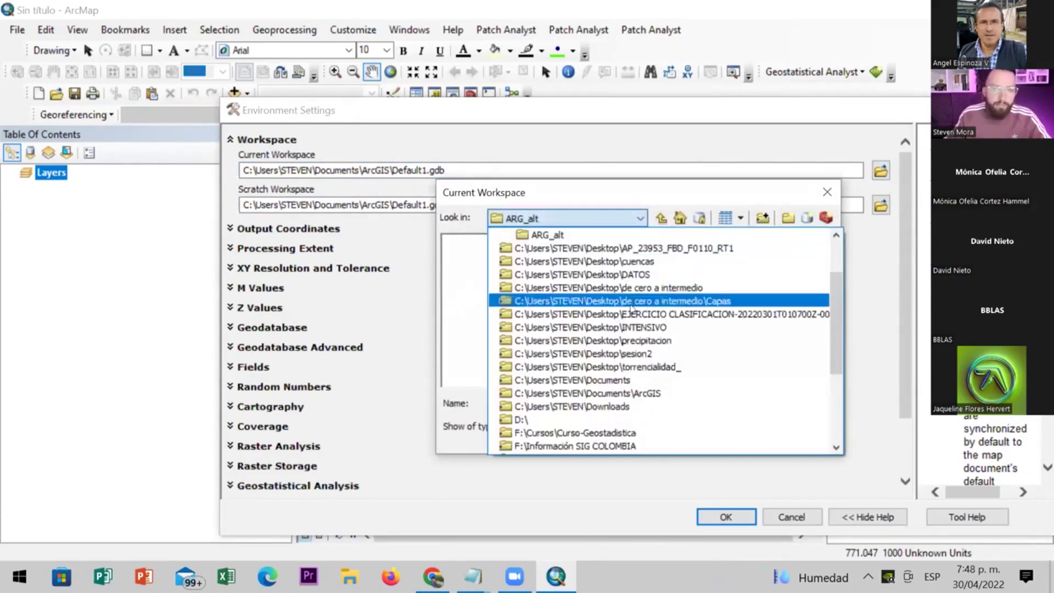
scroll(613, 299, up, 2)
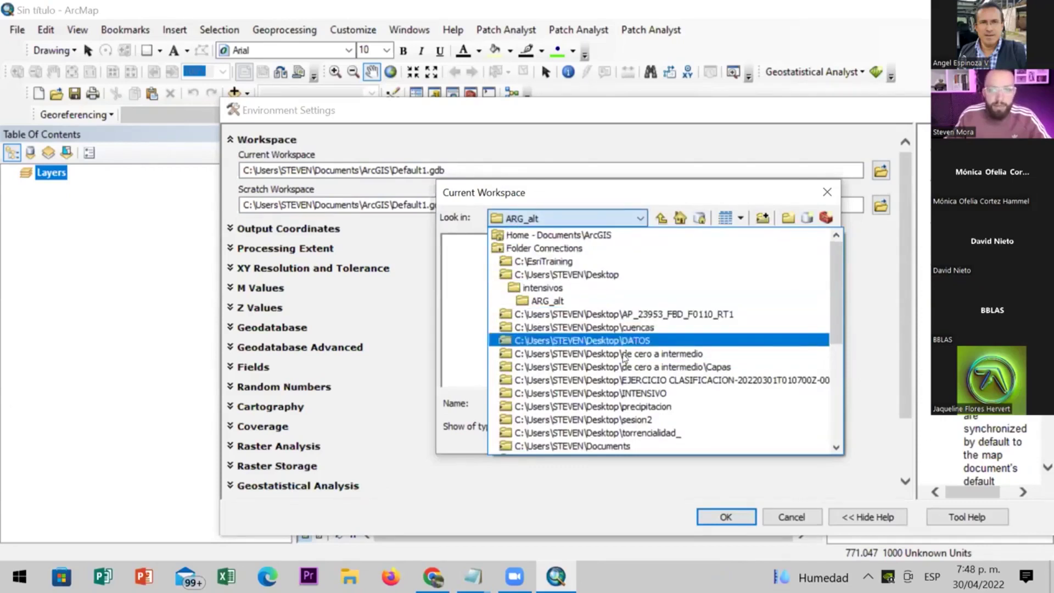
click(763, 218)
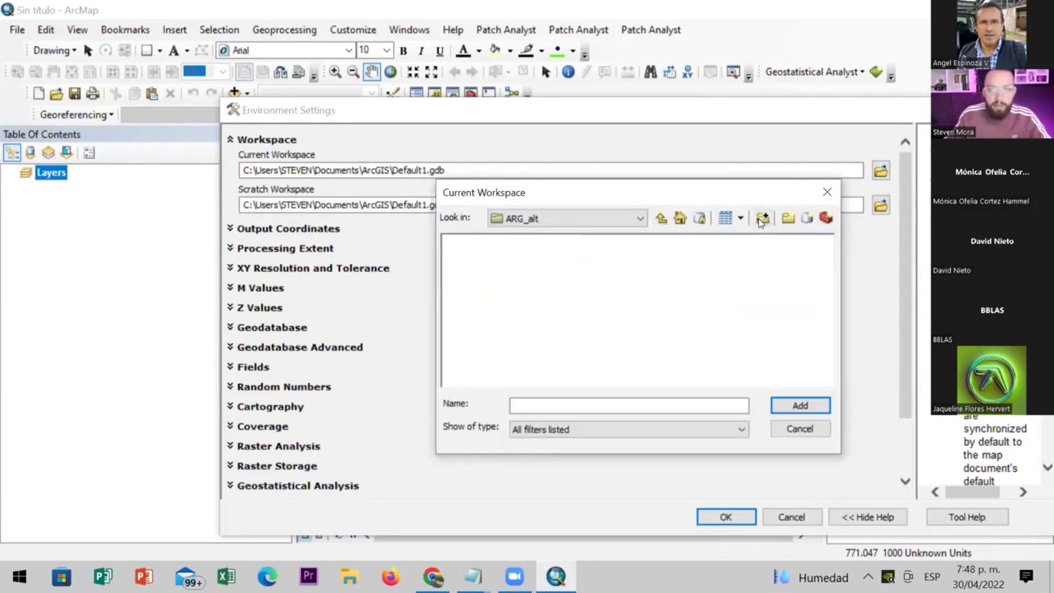
click(763, 218)
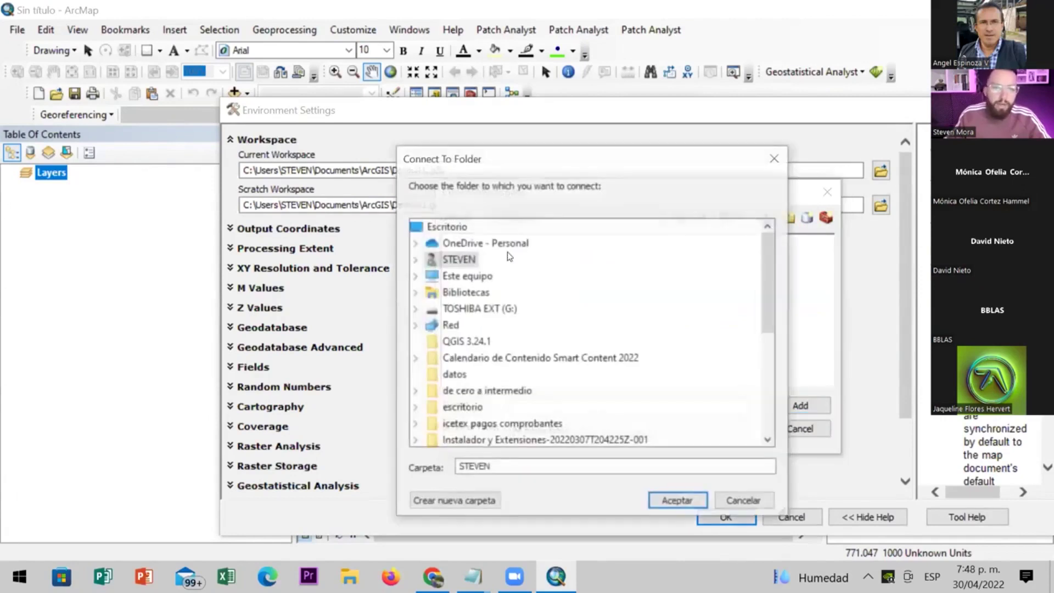
double_click(474, 275)
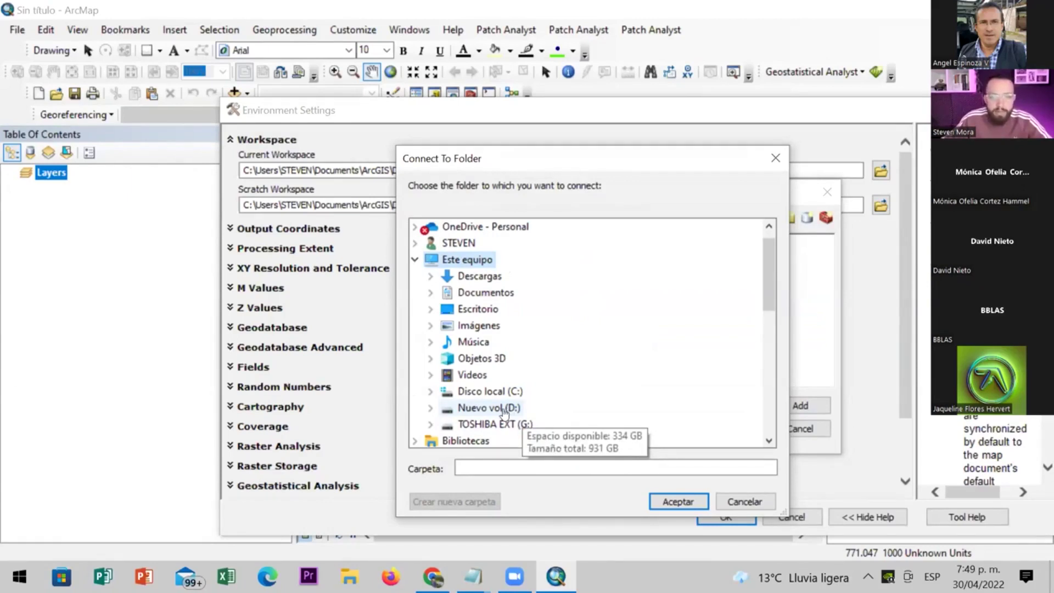
double_click(483, 310)
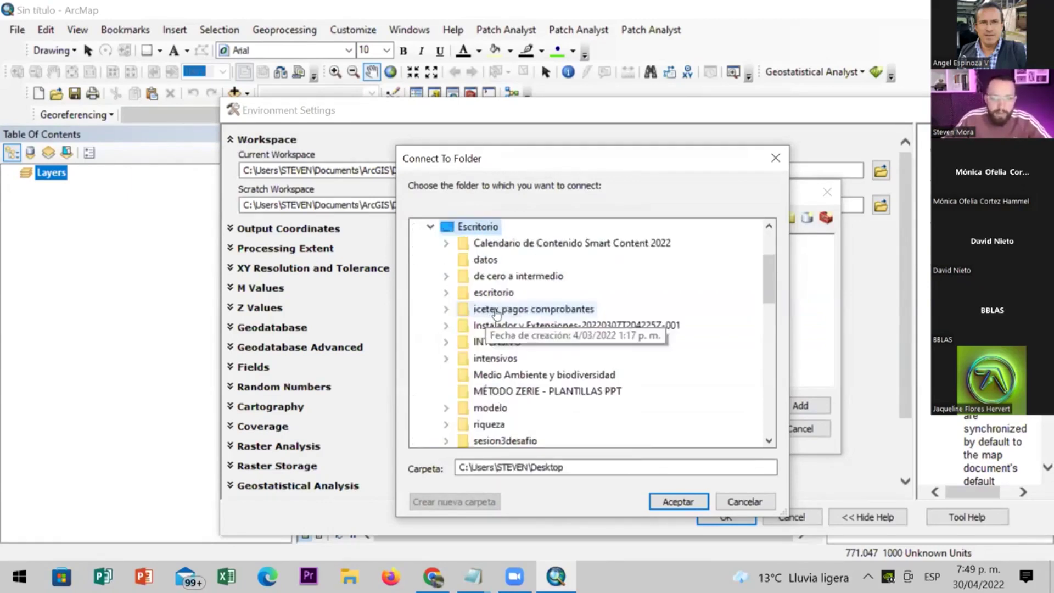
scroll(653, 334, down, 2)
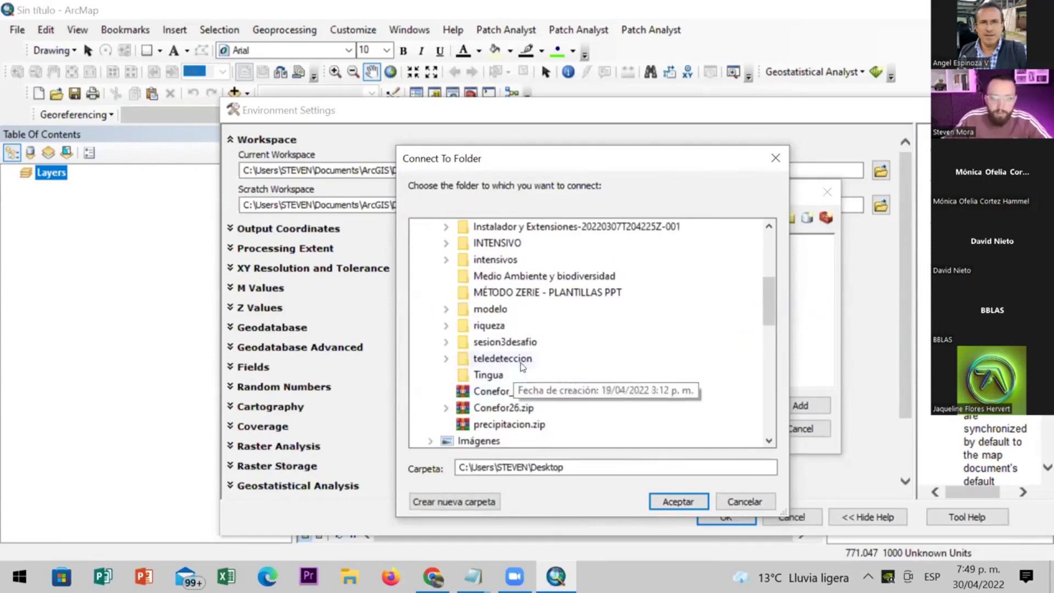
scroll(583, 387, up, 3)
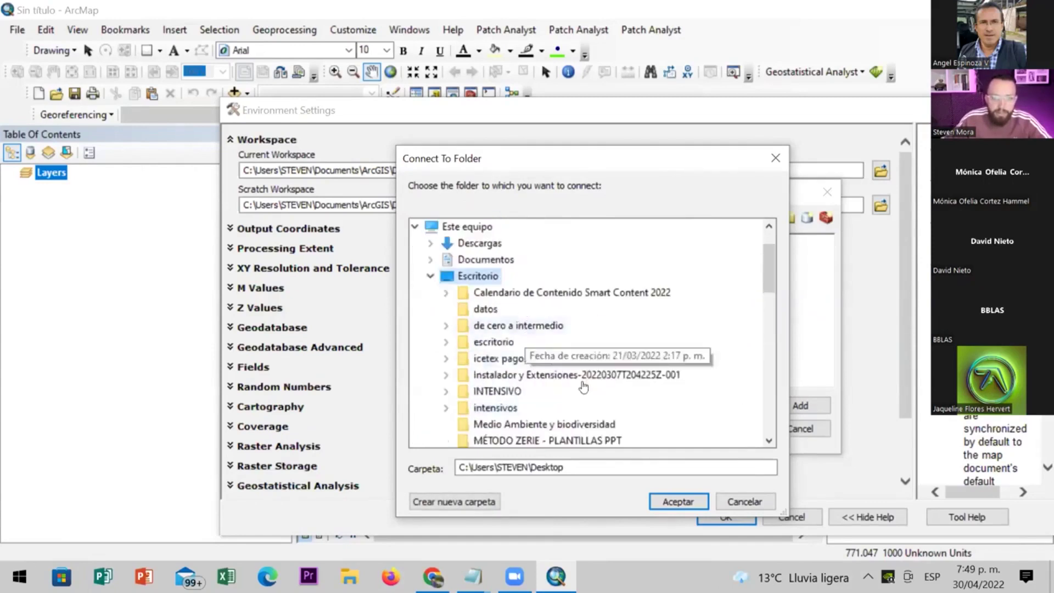
click(675, 500)
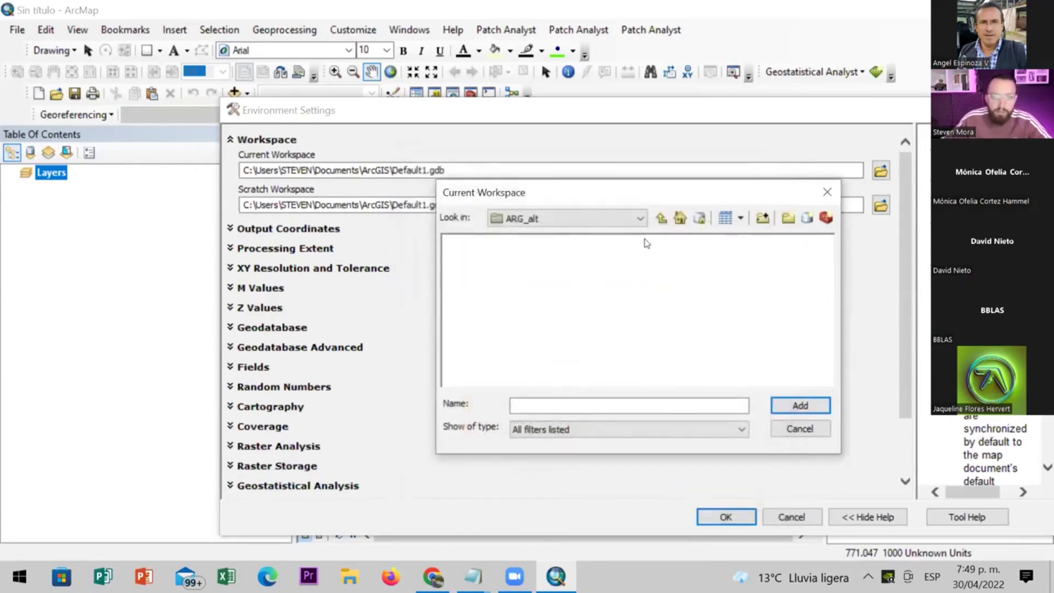
Switch the Current Workspace browser from ARG_alt to the connected Desktop folder
click(644, 217)
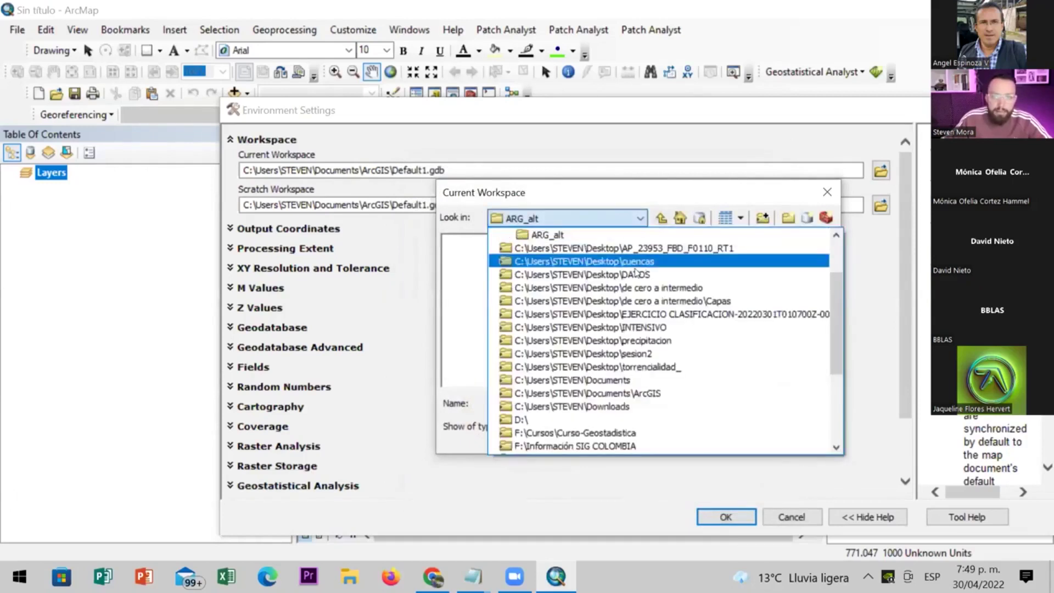
scroll(634, 272, up, 3)
click(614, 270)
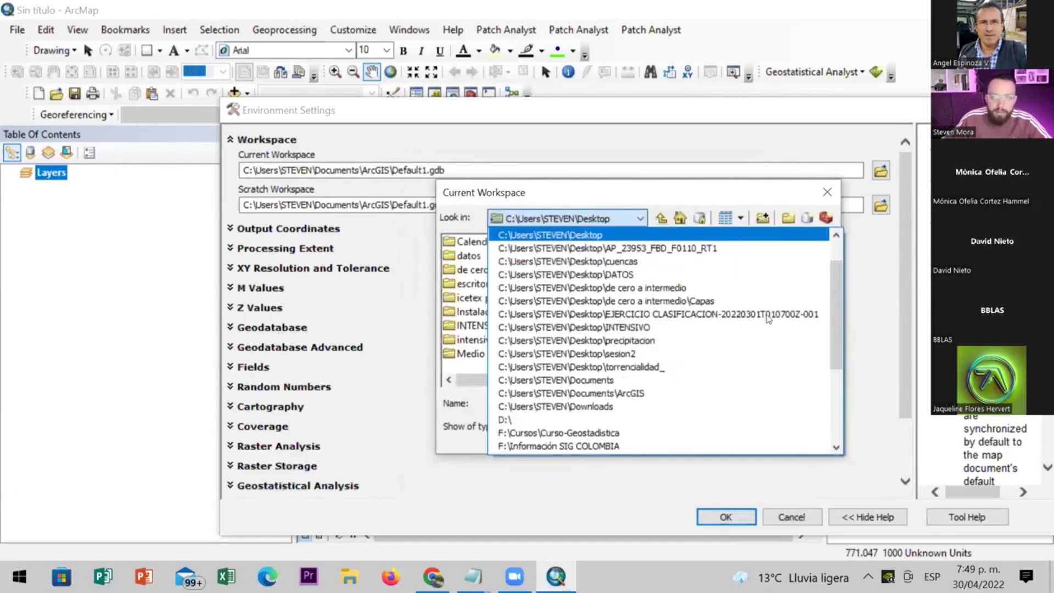
click(762, 218)
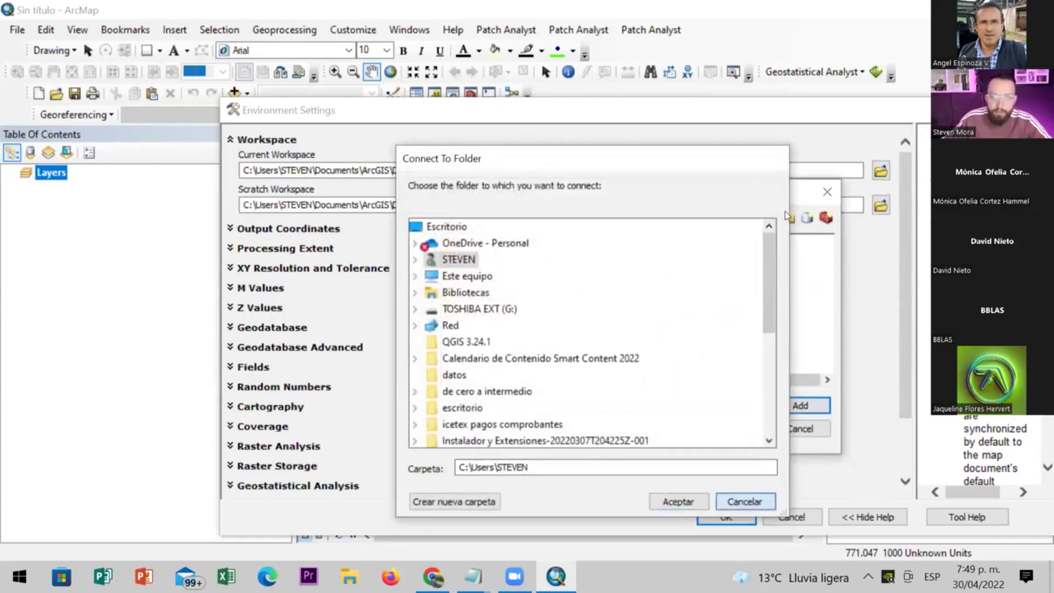
key(Escape)
Create a new folder named ordenamiento inside the Desktop folder
click(787, 218)
text(orn)
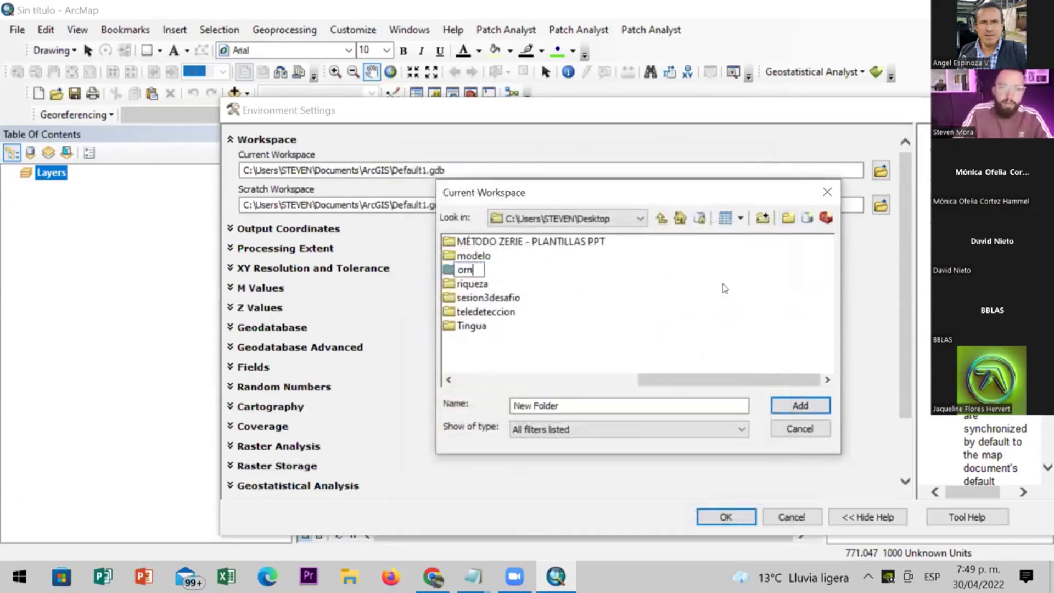
key(BackSpace)
text(denami)
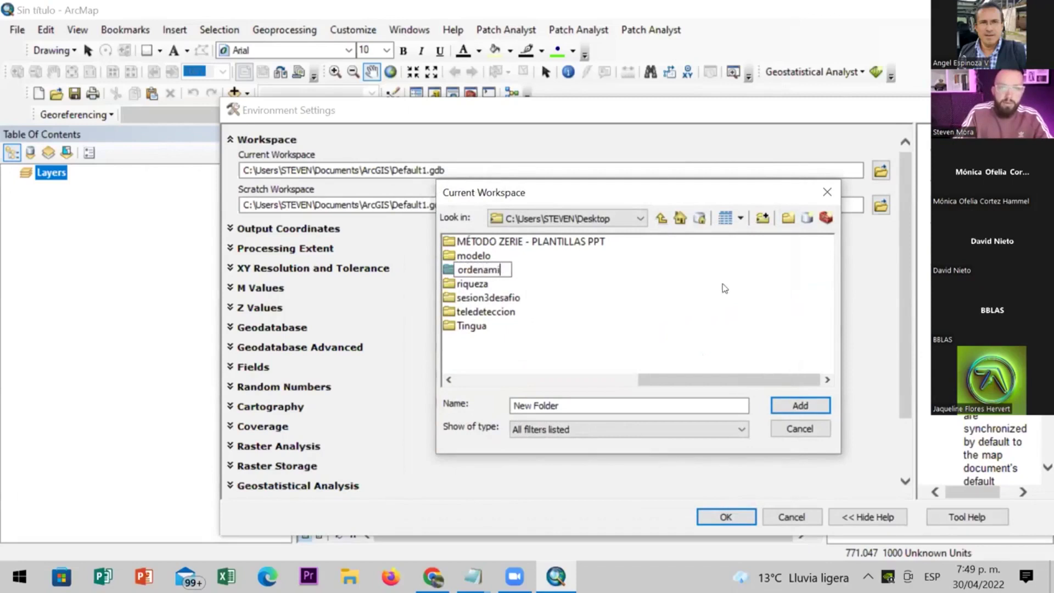
text(ento)
key(Return)
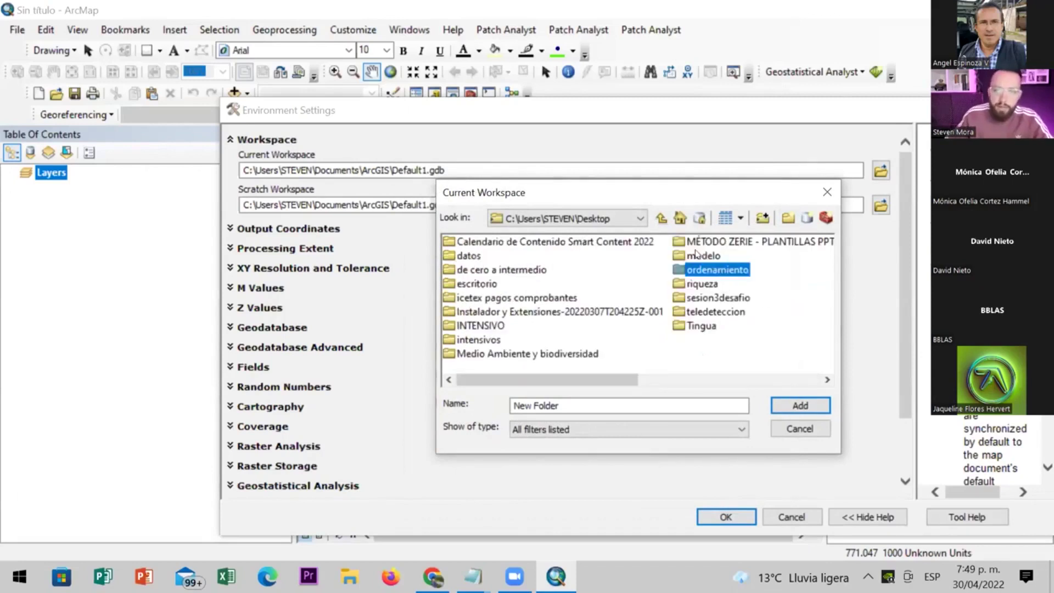
Choose the Desktop's ordenamiento folder as the Current Workspace
click(701, 270)
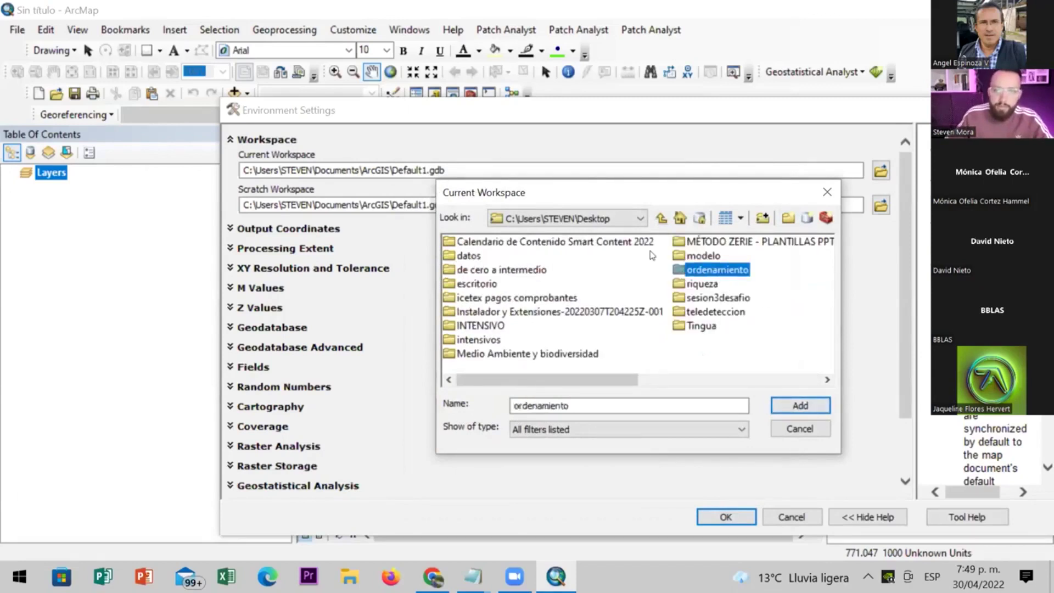
key(Return)
click(661, 217)
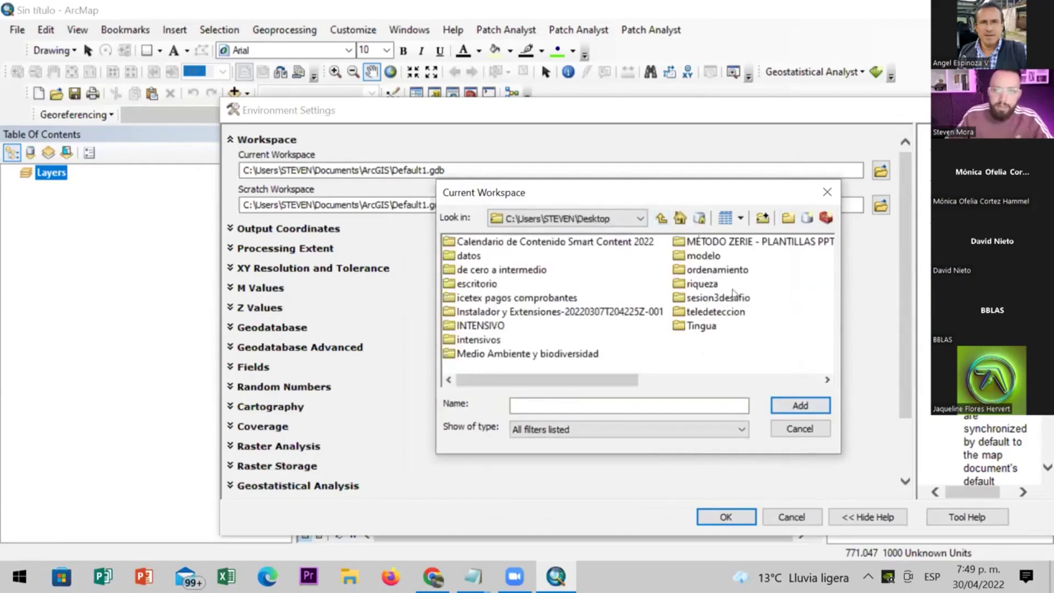
click(717, 269)
click(799, 405)
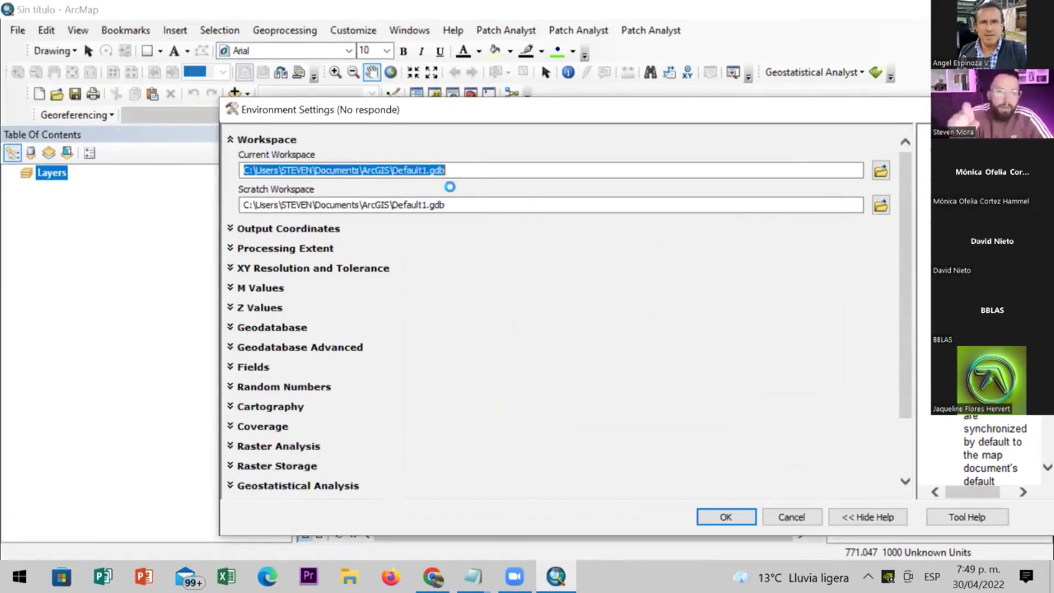
Set both the Current Workspace and the Scratch Workspace to the Desktop's ordenamiento folder
text(C:\Users\STEVEN\Desktop\ordenamiento)
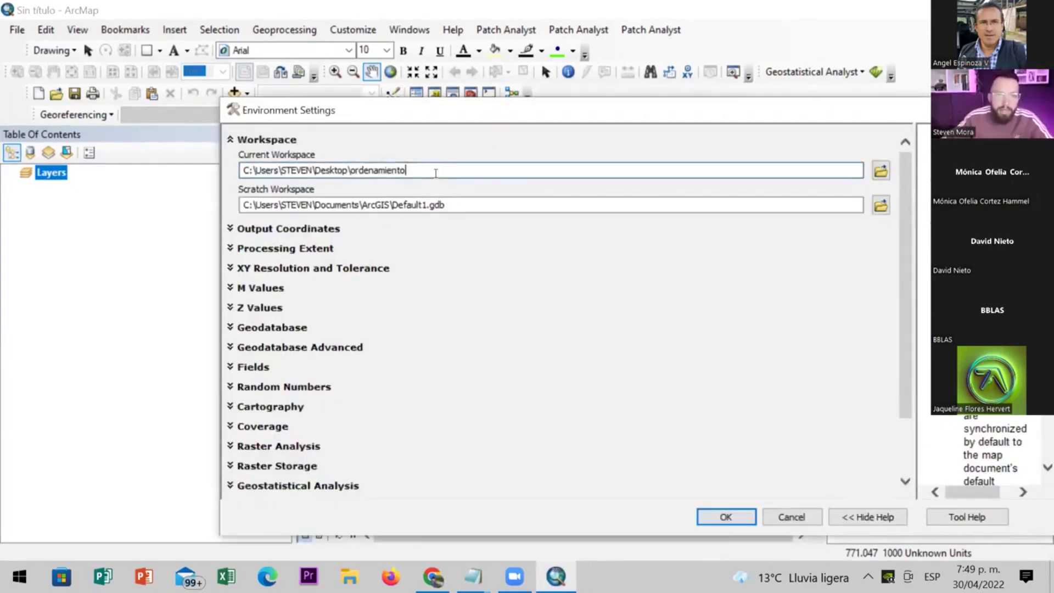
drag(435, 170, 241, 170)
key(ctrl+c)
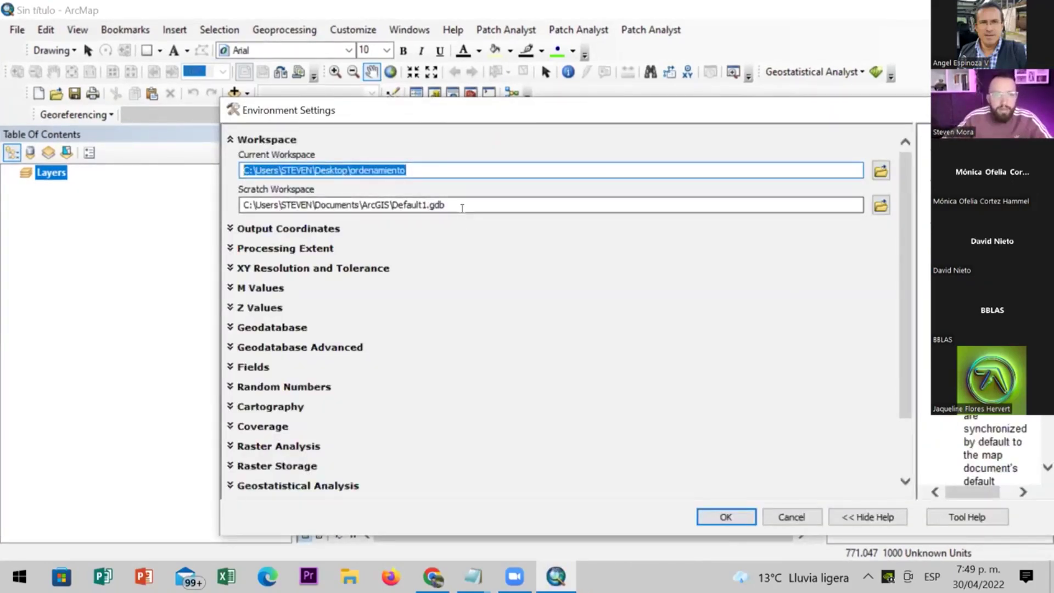
drag(456, 204, 243, 206)
key(ctrl+v)
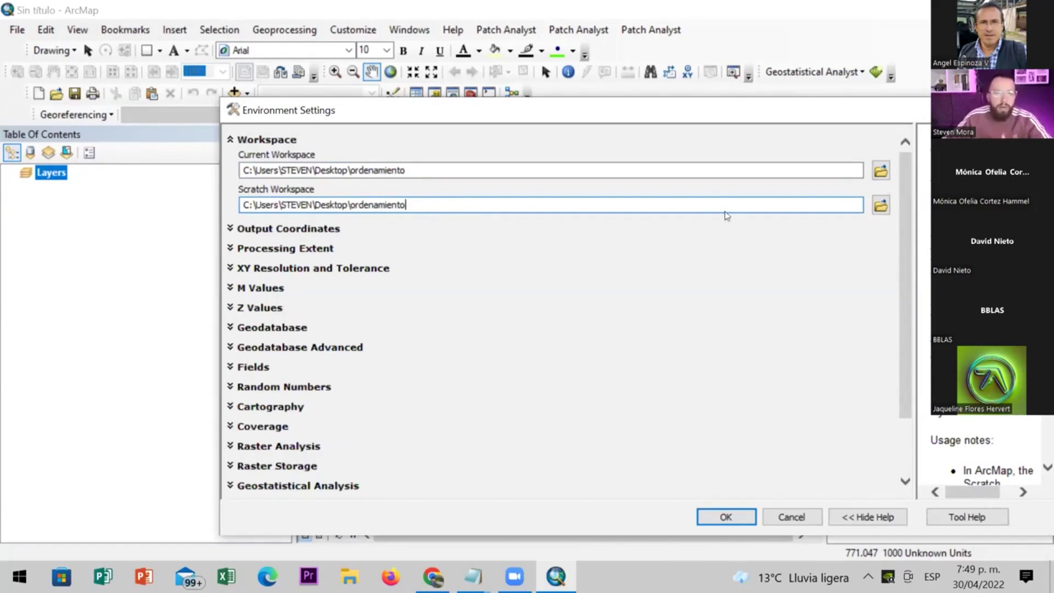
Create a file geodatabase with the default name inside the ordenamiento folder while browsing from Current Workspace, leaving the workspace path as it is
click(880, 171)
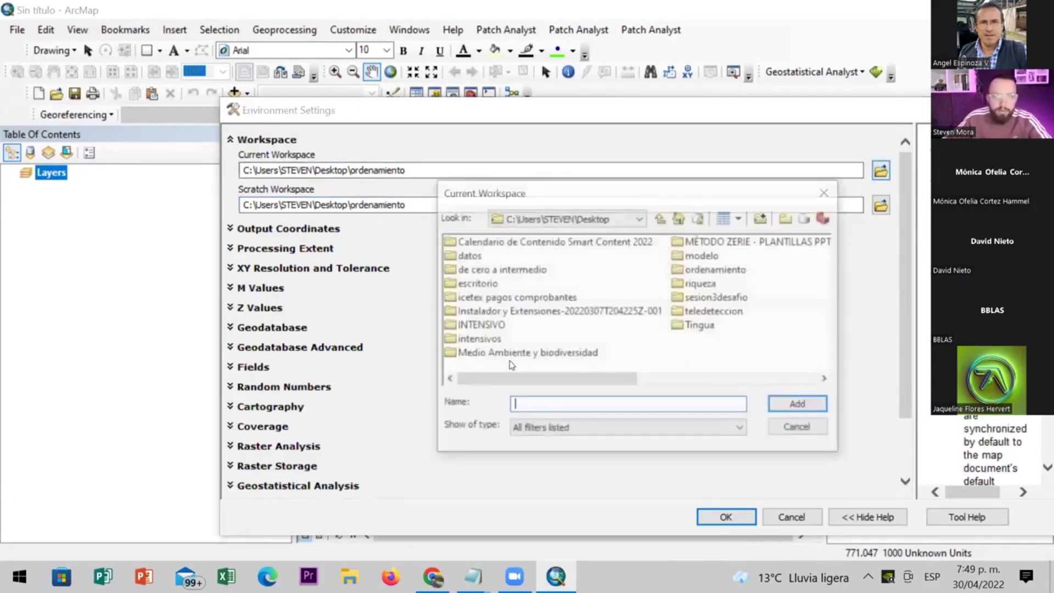
double_click(702, 269)
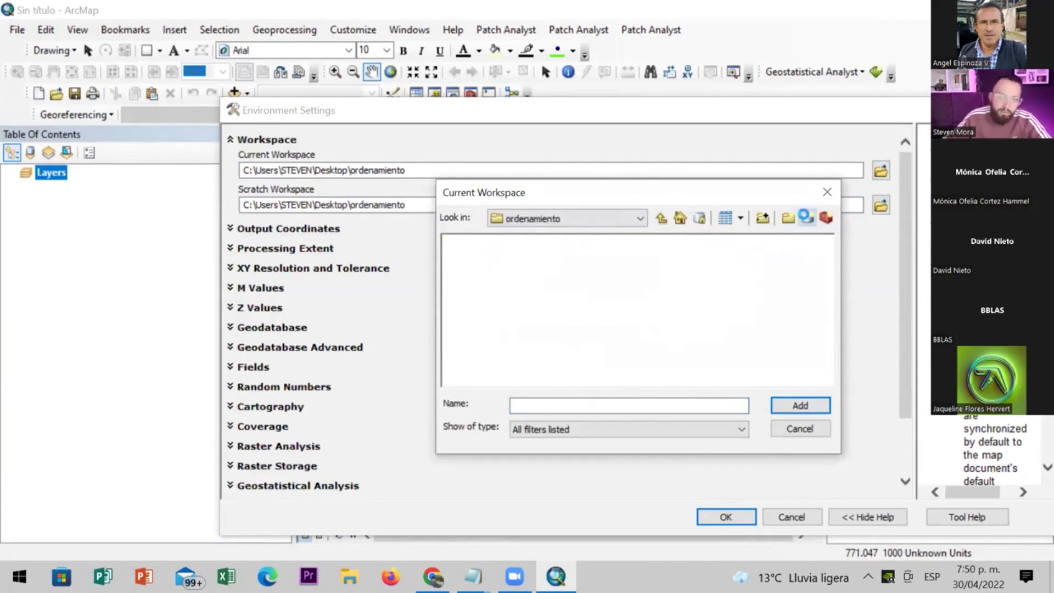
click(806, 219)
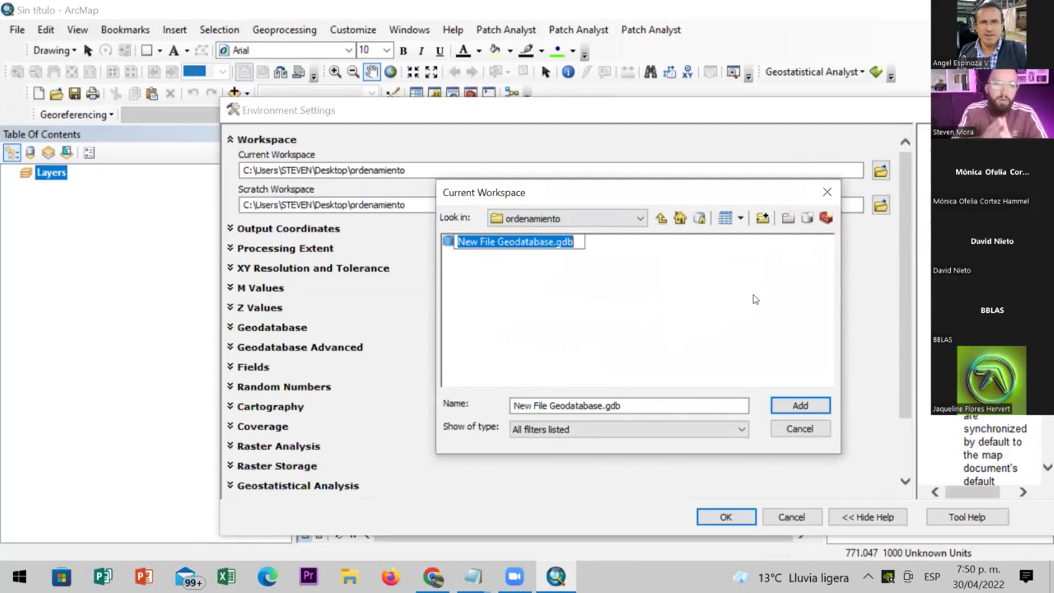
key(Return)
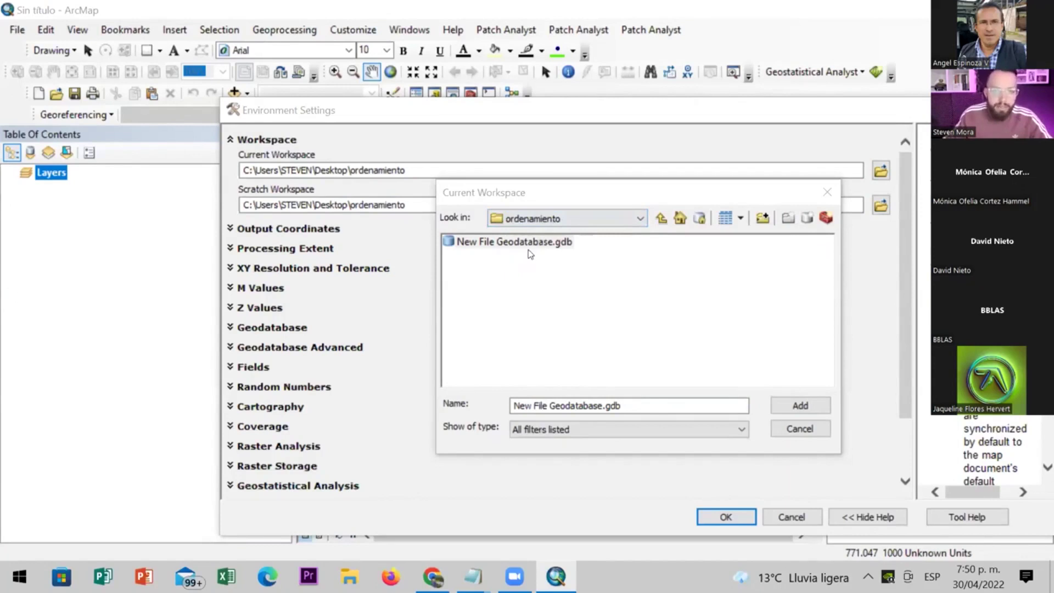
click(604, 252)
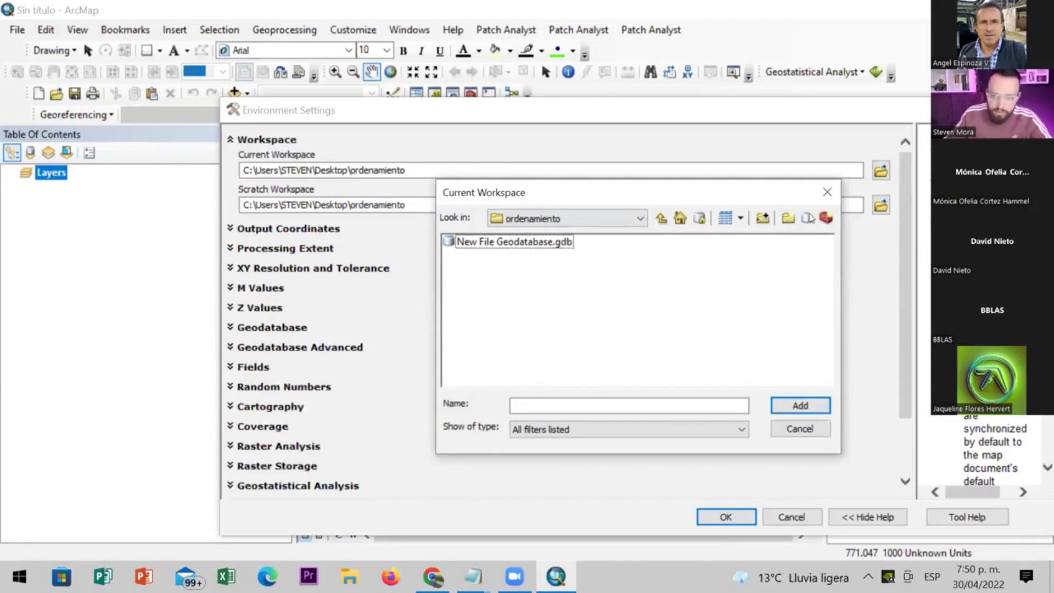
click(792, 431)
Review the Current Workspace path and examine the Output Coordinates options in the environment settings
click(421, 172)
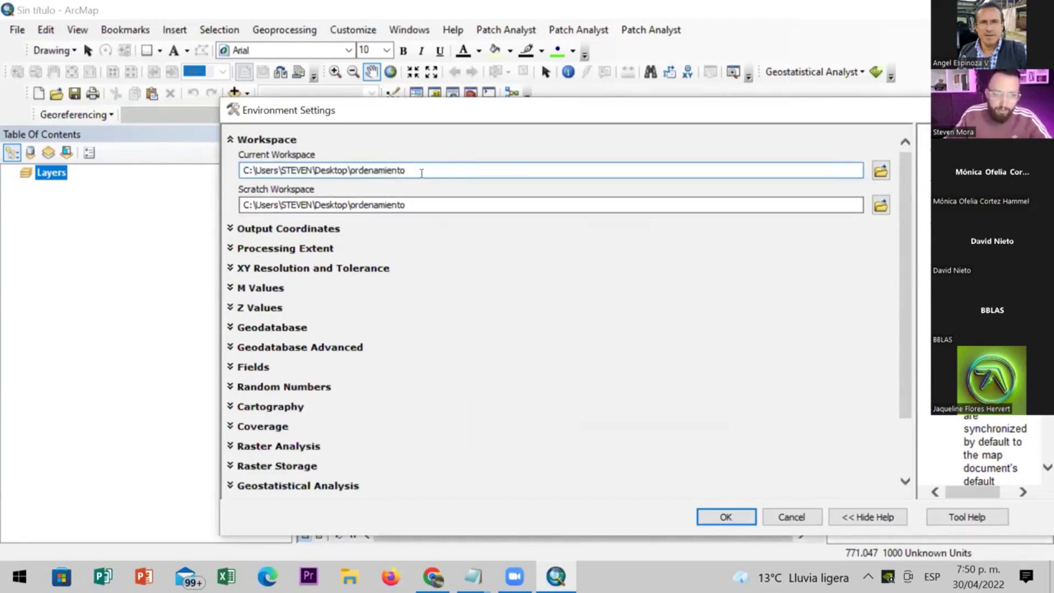
drag(407, 170, 242, 170)
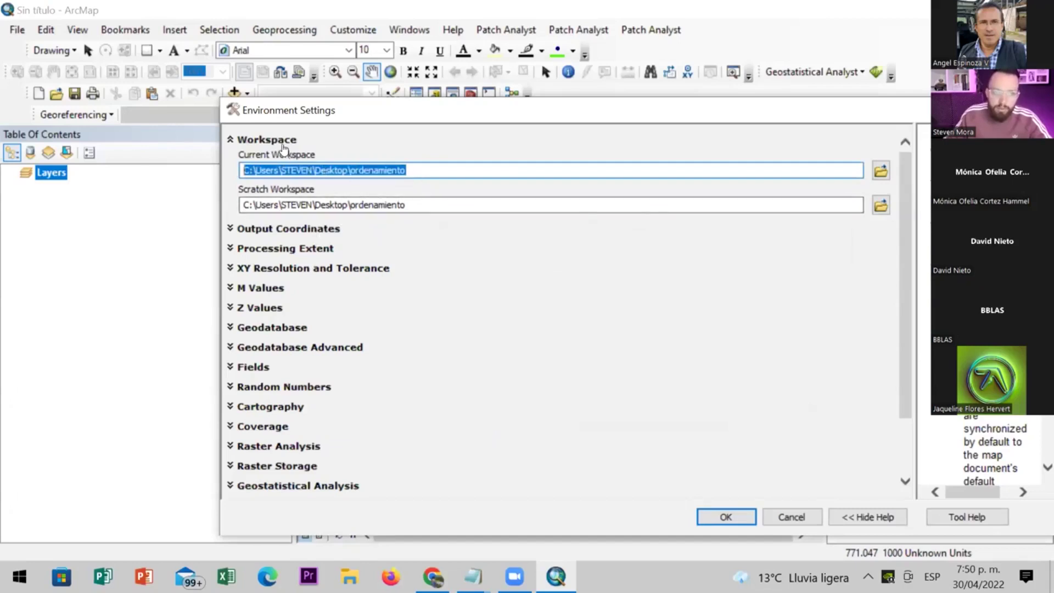
click(267, 139)
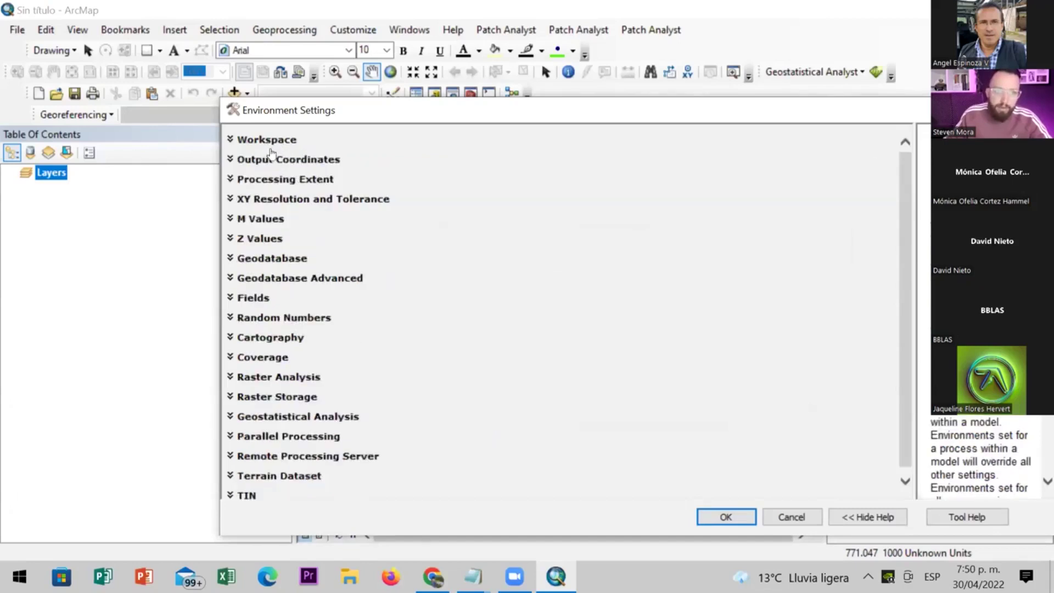
click(294, 160)
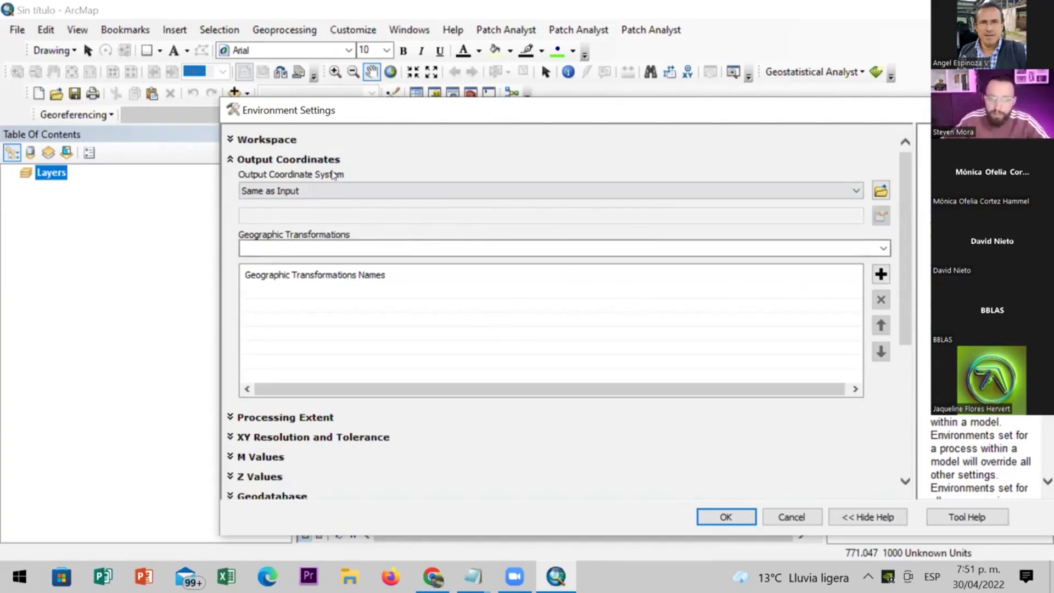
click(291, 160)
click(288, 160)
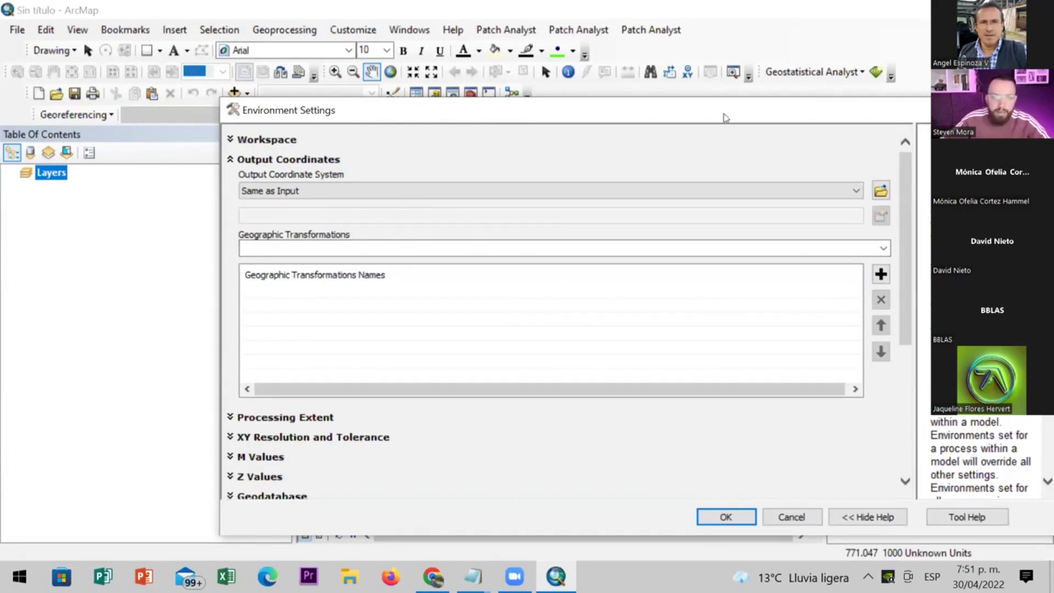
drag(720, 114, 636, 55)
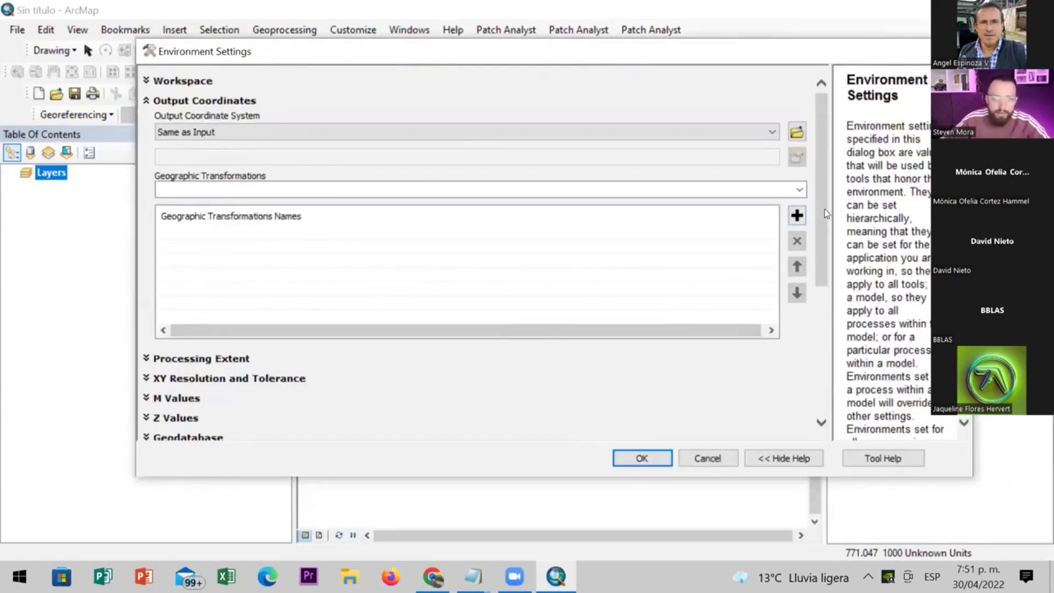
scroll(821, 232, down, 1)
scroll(494, 164, up, 1)
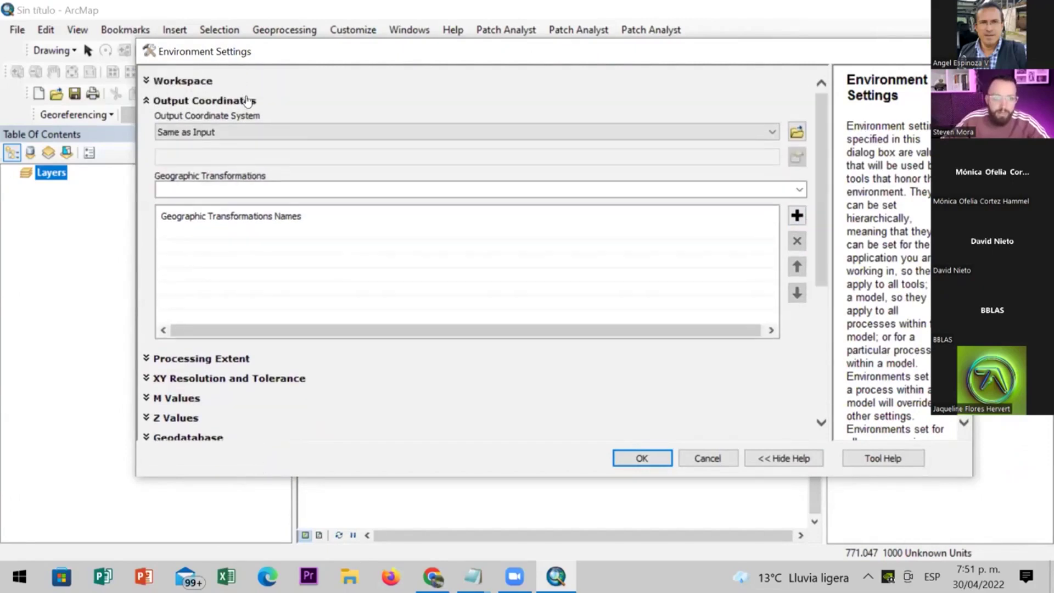
Collapse the Output Coordinates section and accept the environment settings
click(248, 101)
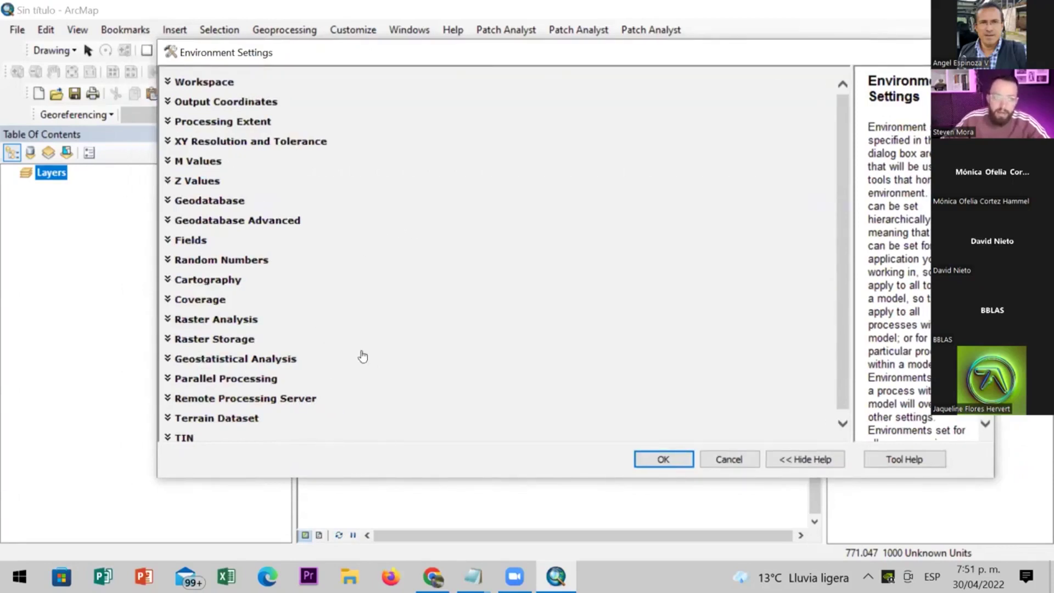
scroll(365, 373, down, 1)
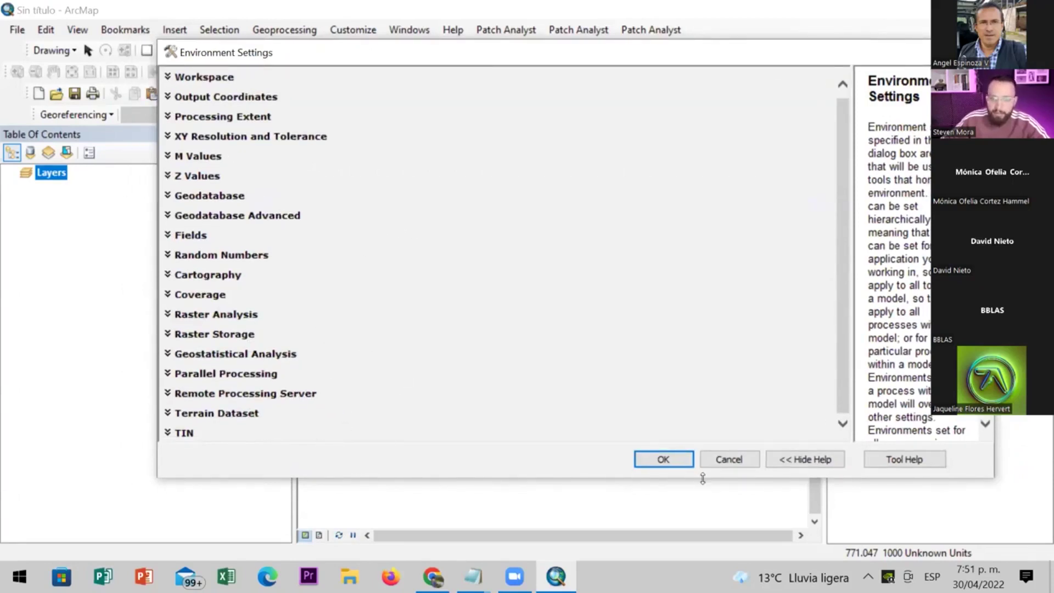
click(664, 460)
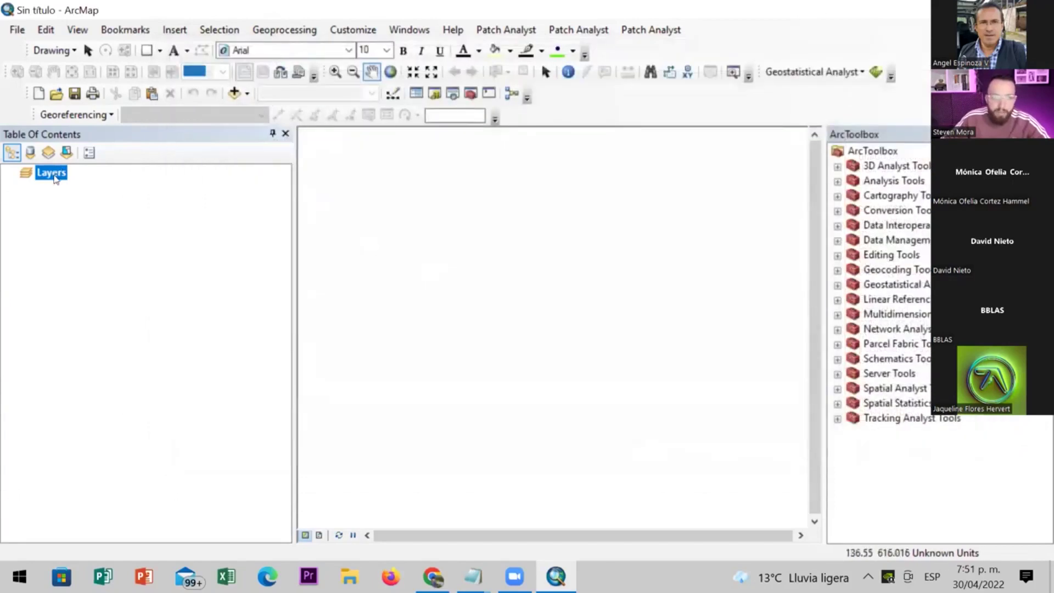
right_click(54, 177)
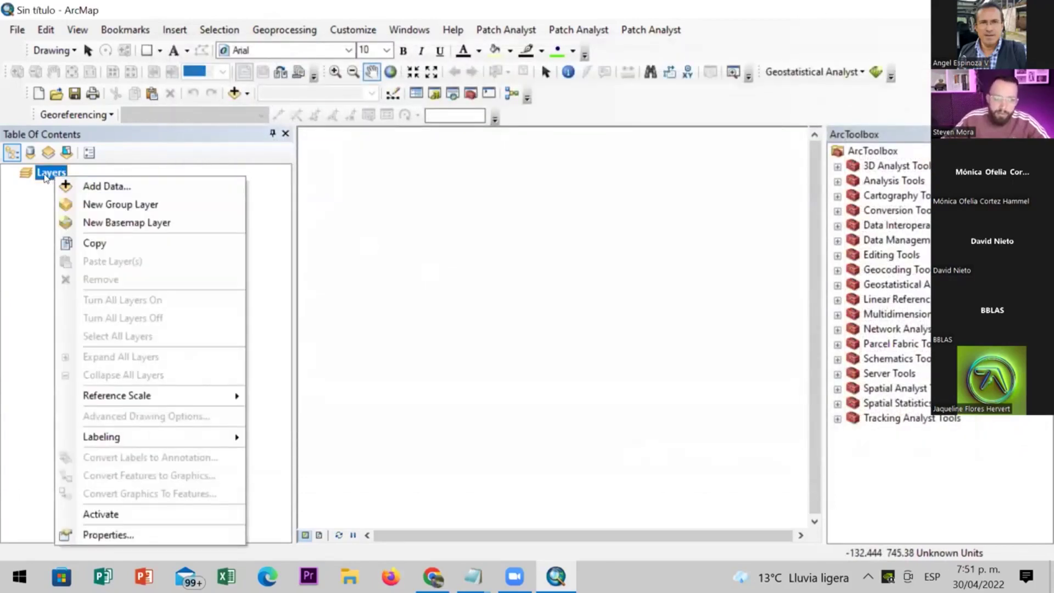
click(131, 169)
right_click(51, 176)
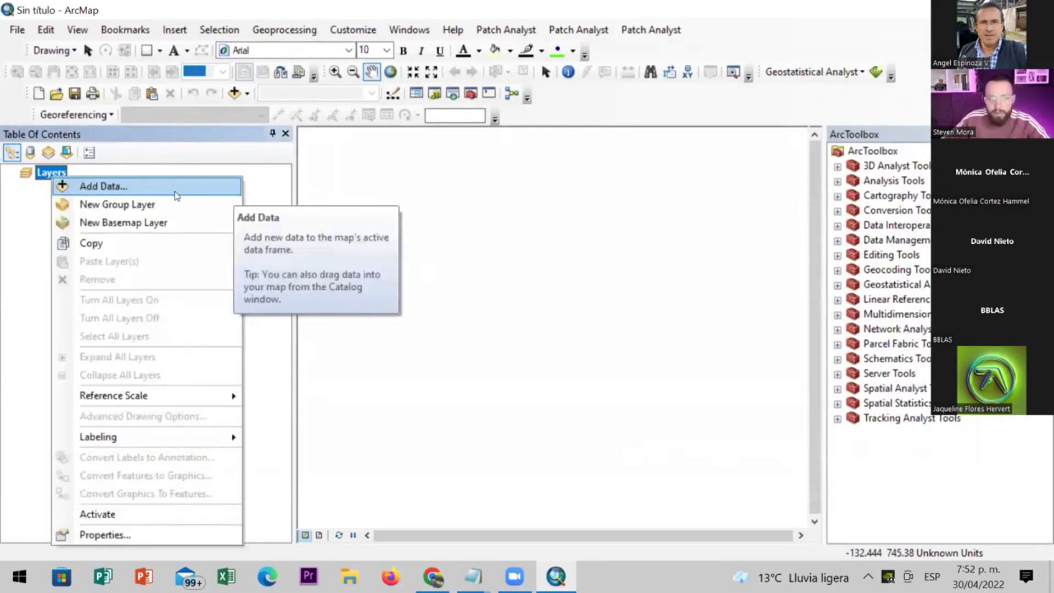
click(219, 30)
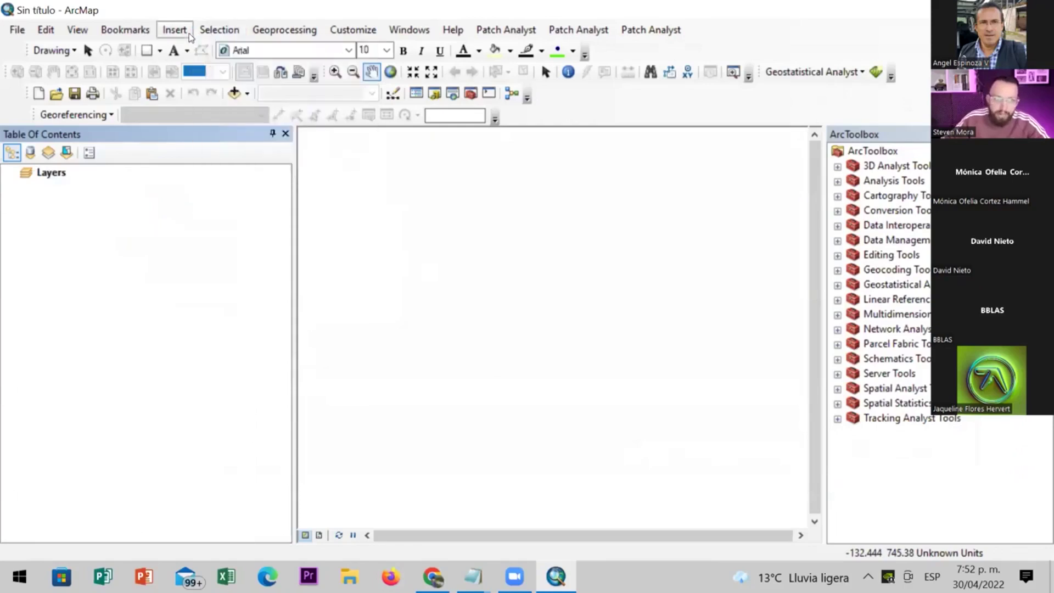
Insert a new, empty data frame into the map
click(190, 36)
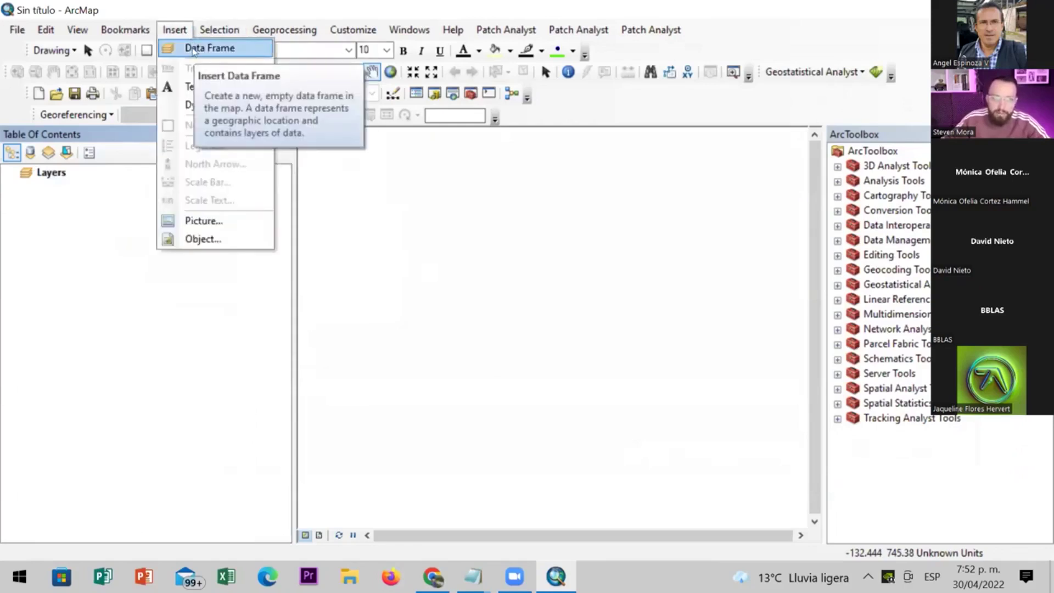
click(193, 49)
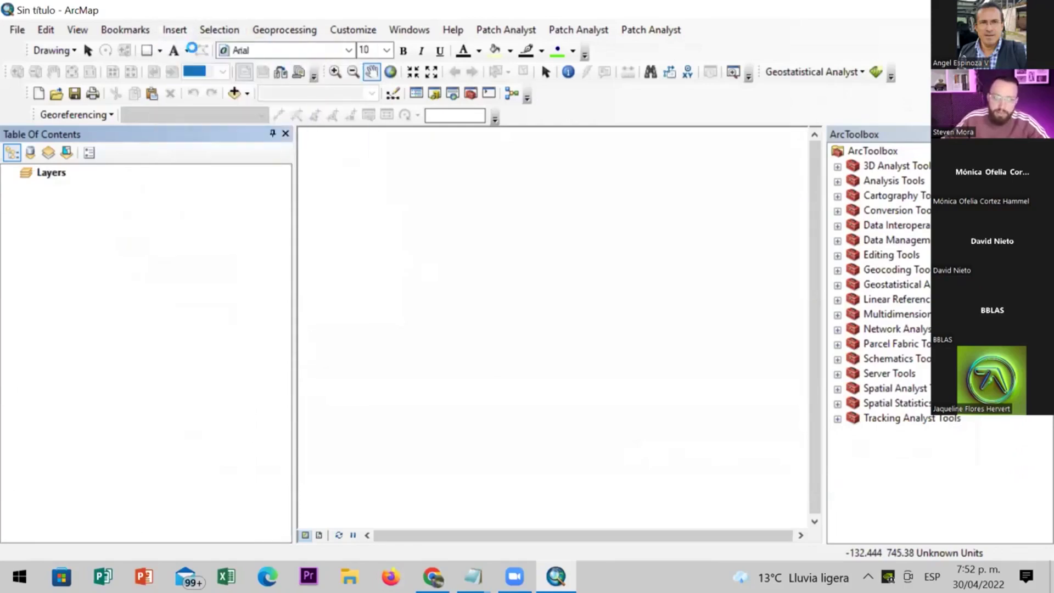
click(50, 173)
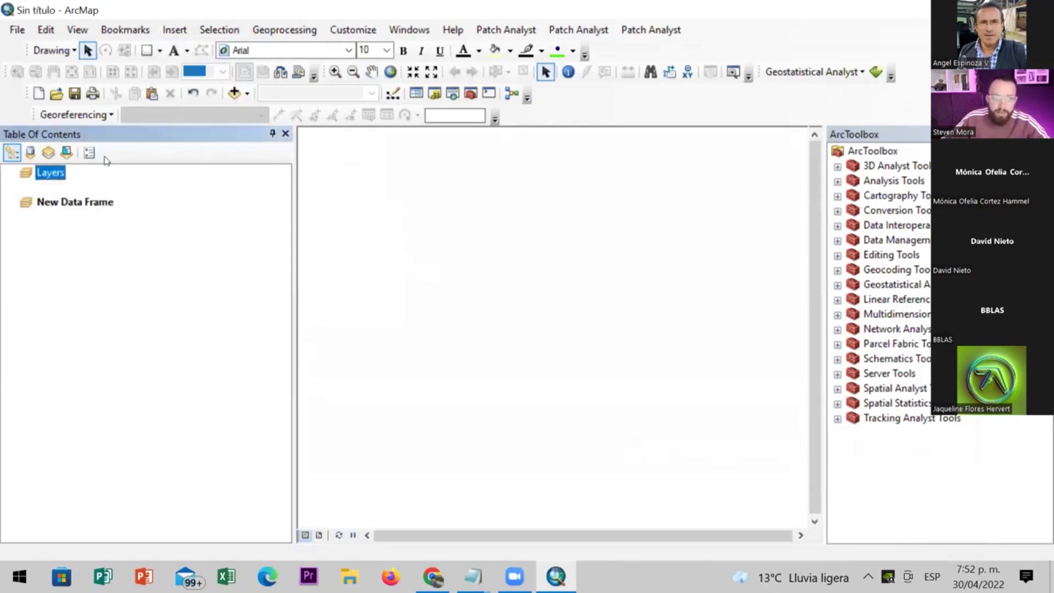
click(173, 30)
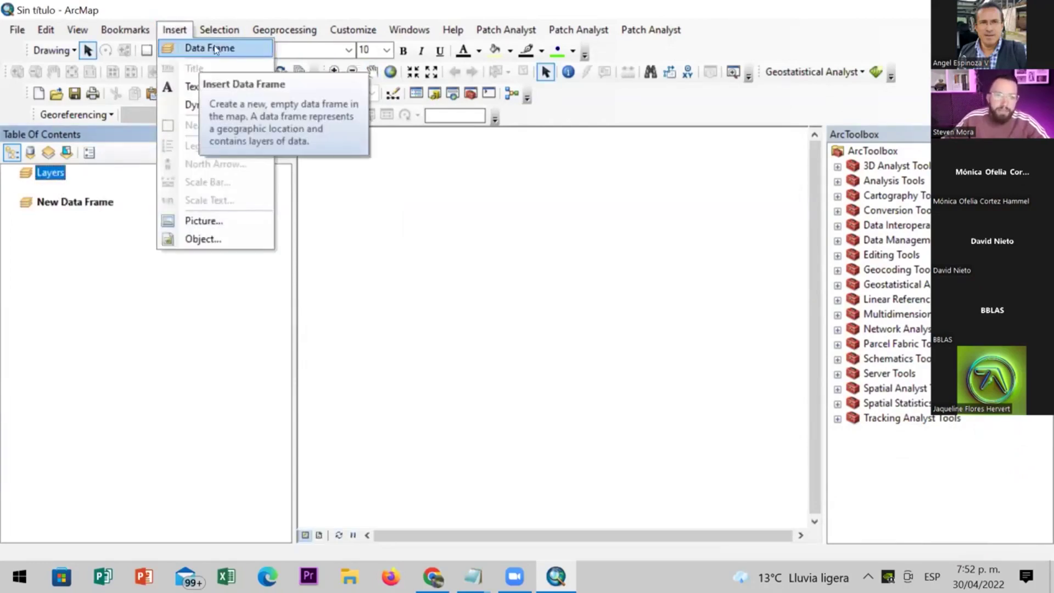
click(91, 265)
Rename the newly inserted data frame as riesgos
click(74, 205)
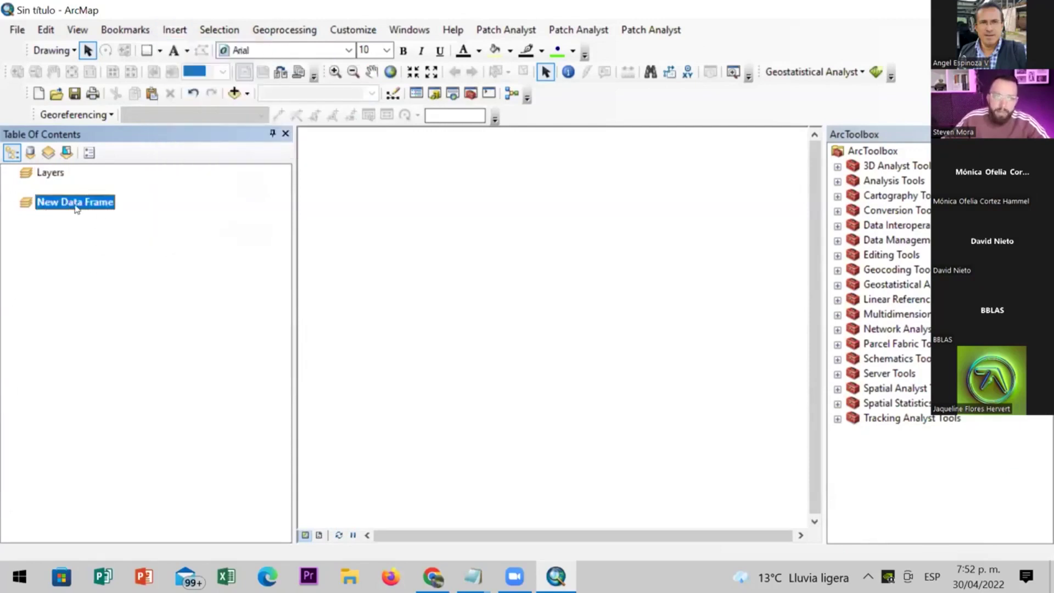
click(76, 204)
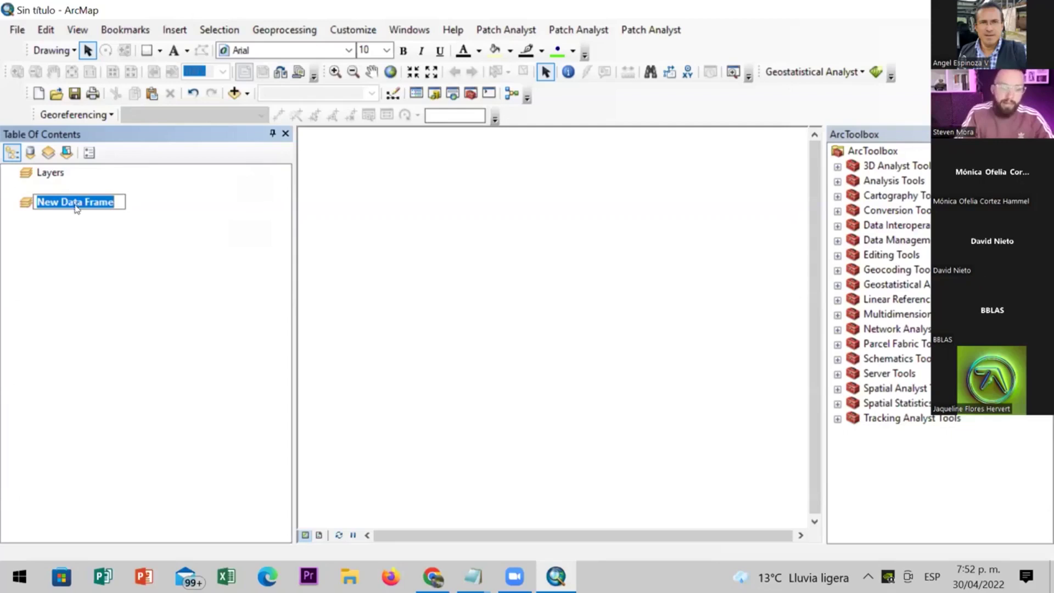
text(riesgos)
key(Return)
Rename the original Layers data frame as catastro
click(56, 176)
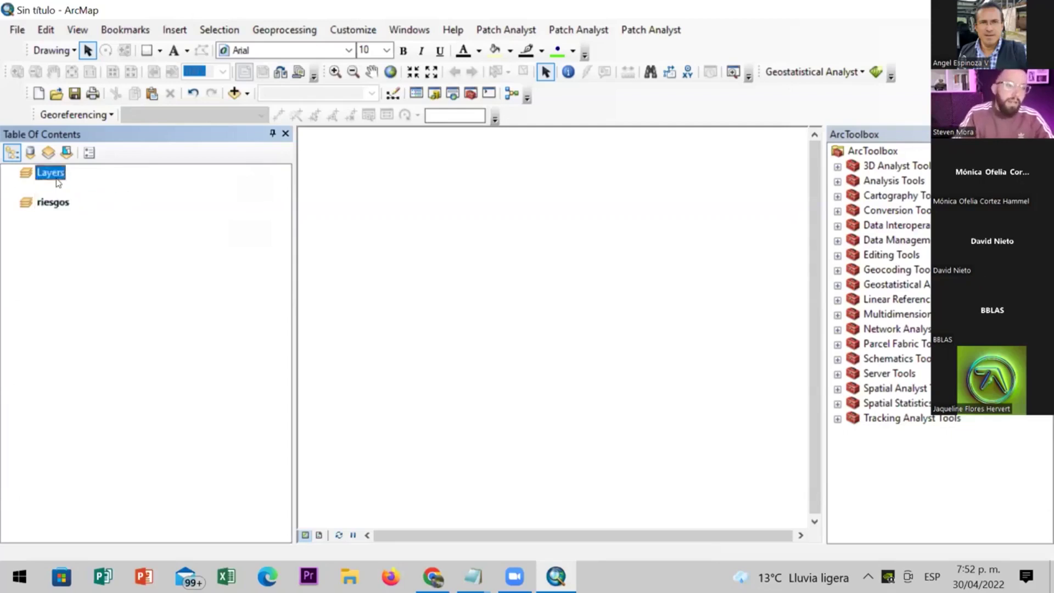
click(56, 177)
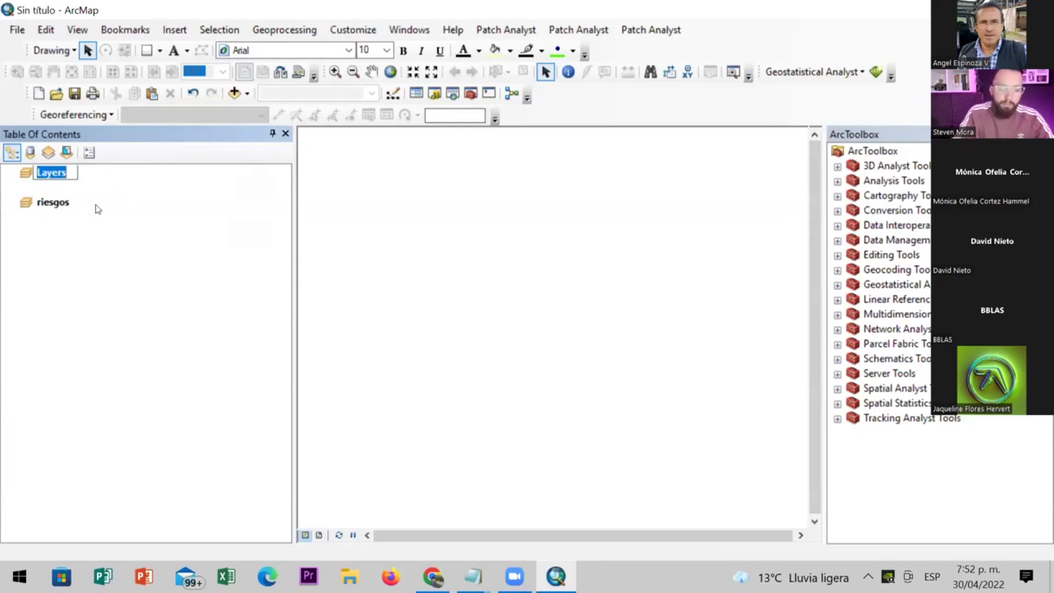
text(catastro)
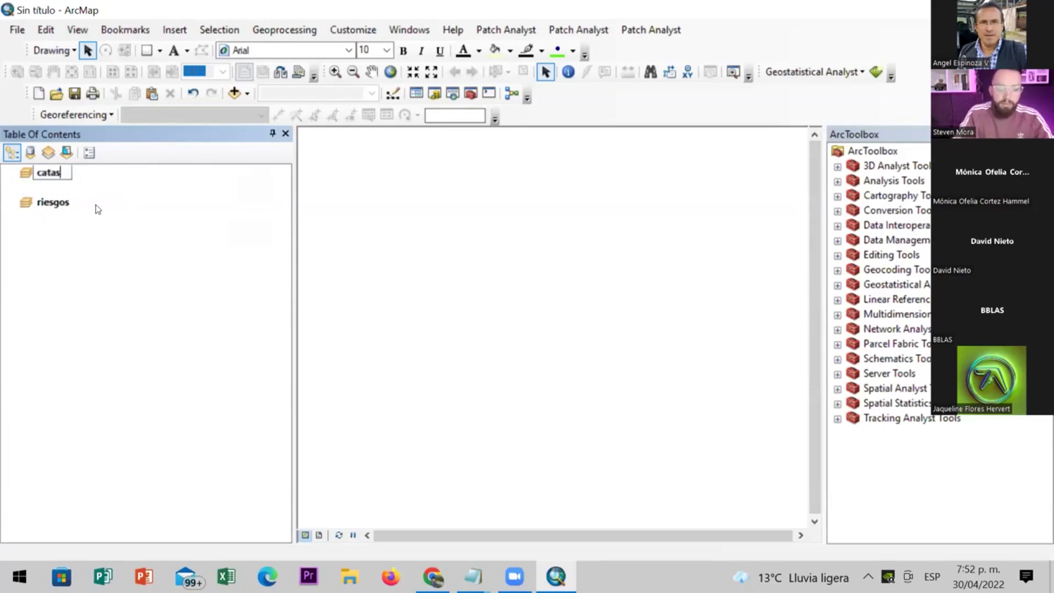
key(Return)
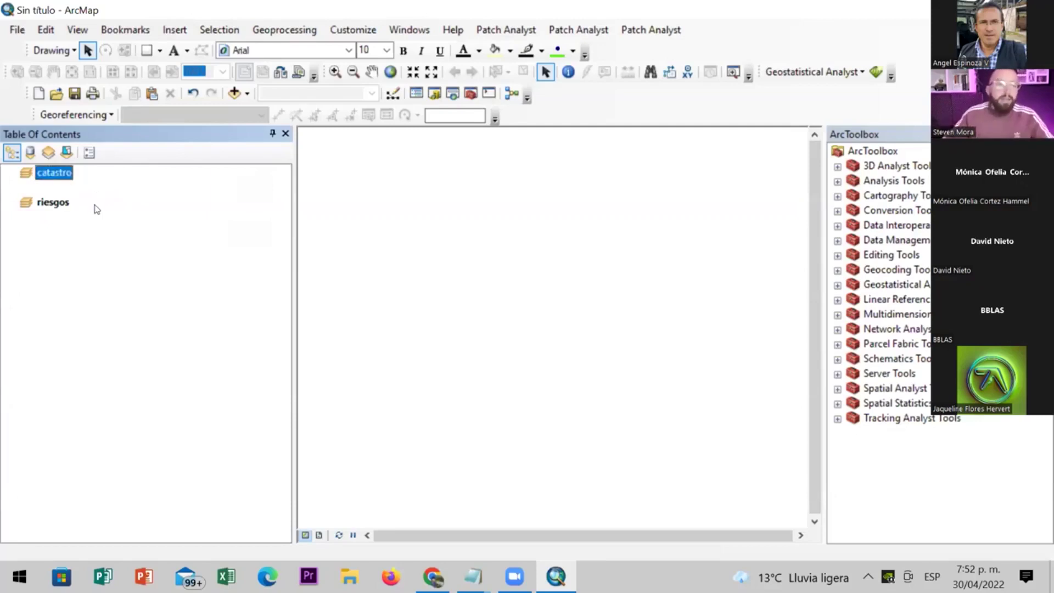
click(70, 206)
click(75, 258)
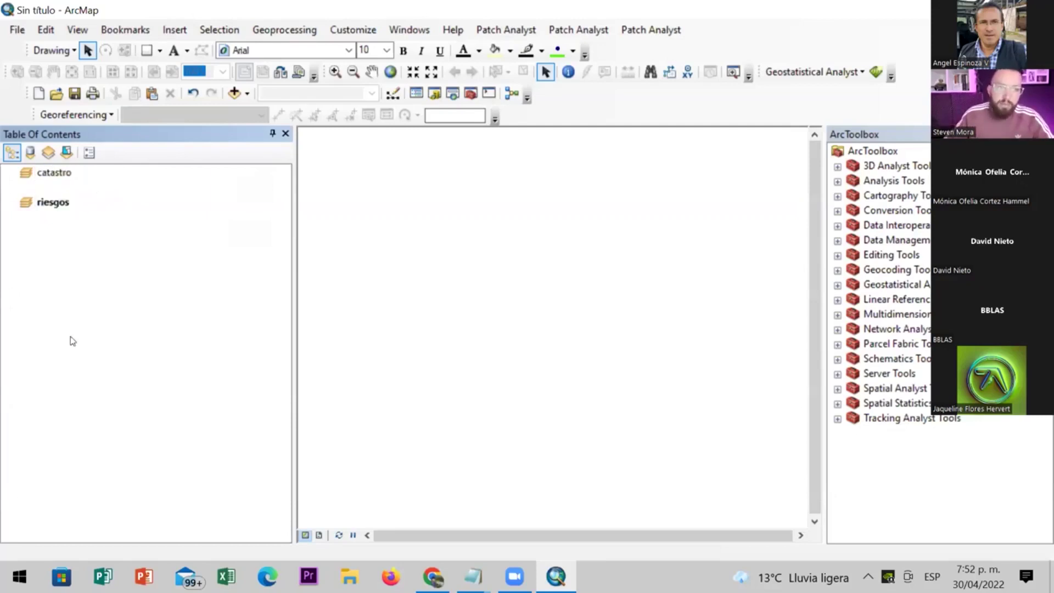
click(175, 29)
click(86, 235)
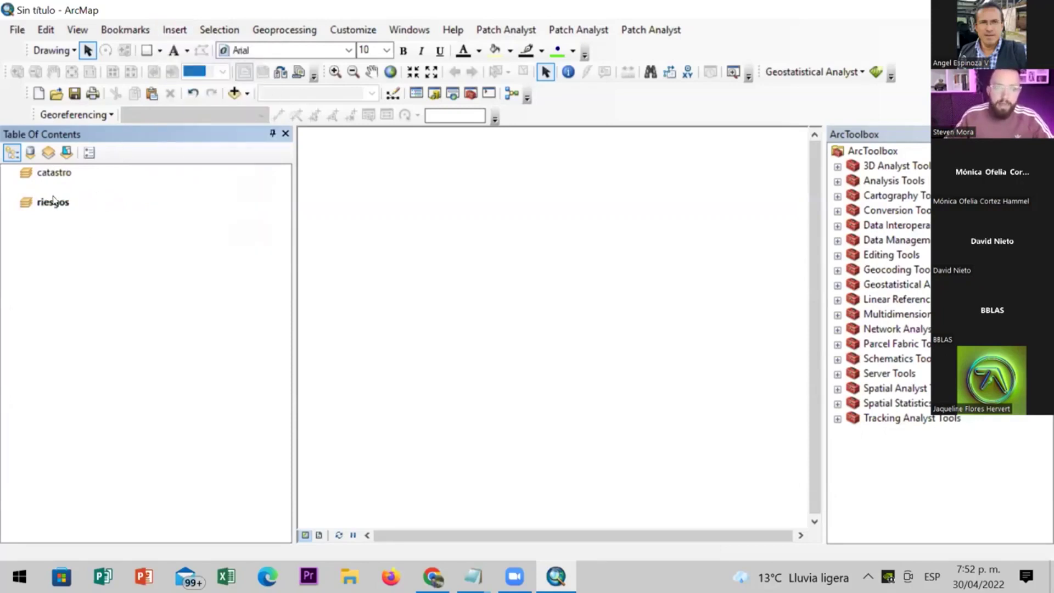
click(104, 202)
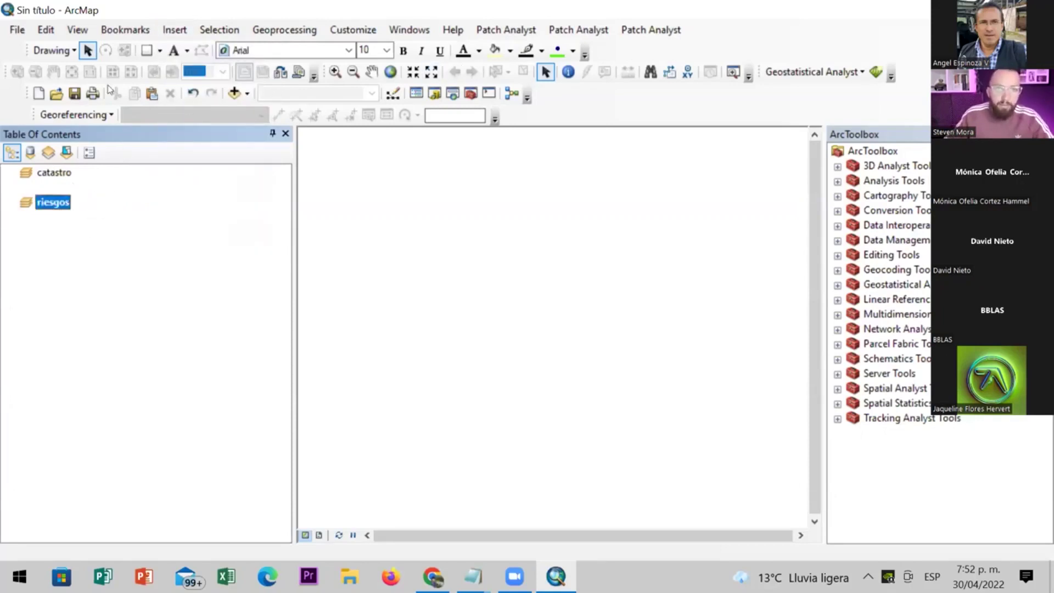
click(41, 171)
right_click(40, 172)
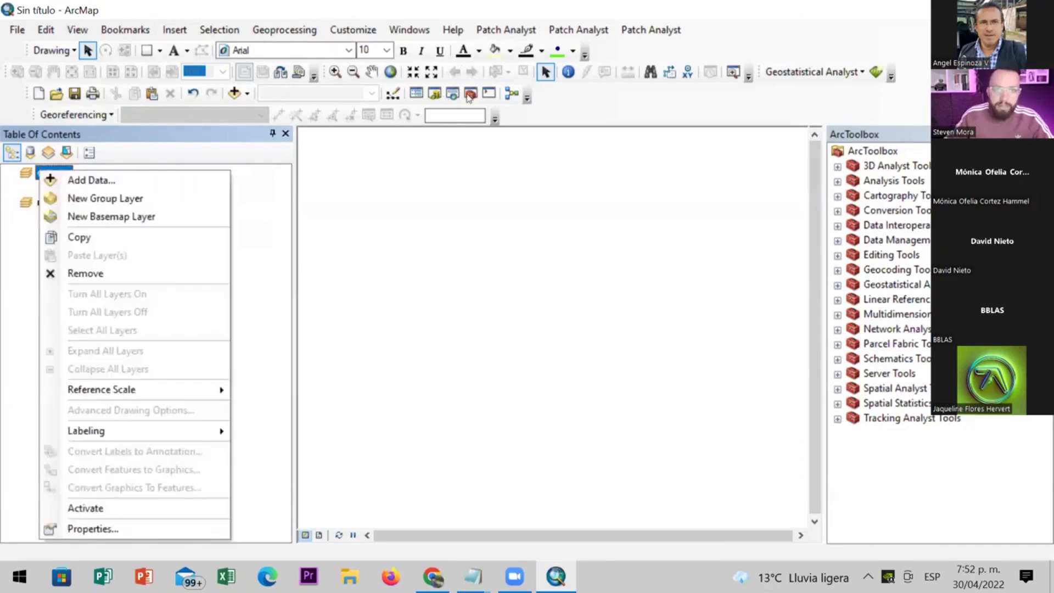
Show the Catalog in place of ArcToolbox and expand the folder connection G:\Ecoparque\Levantamiento_SIG\CUENCAS_2018_II
click(589, 94)
click(434, 94)
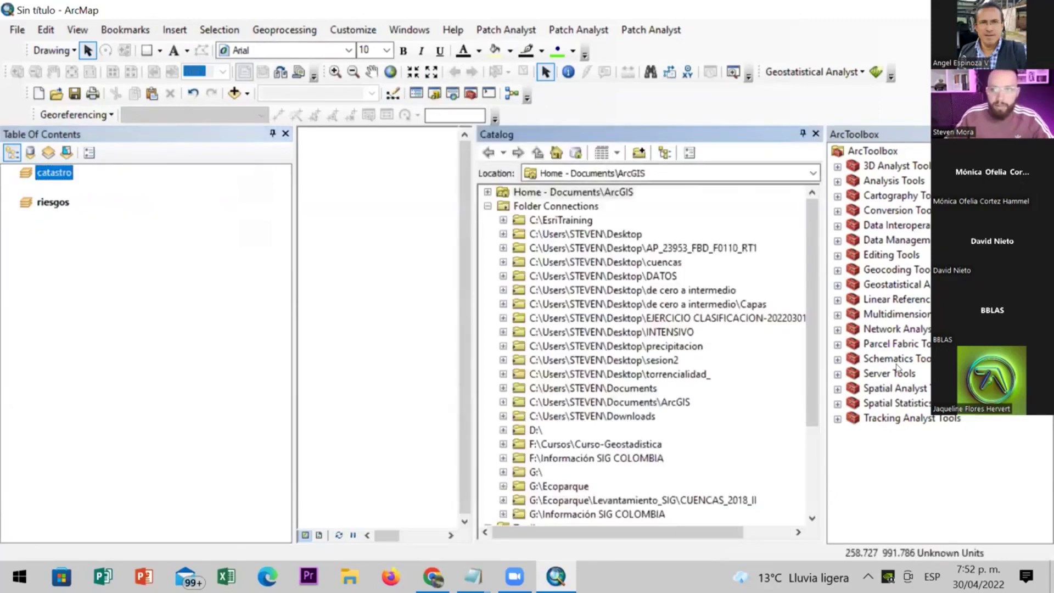
click(923, 438)
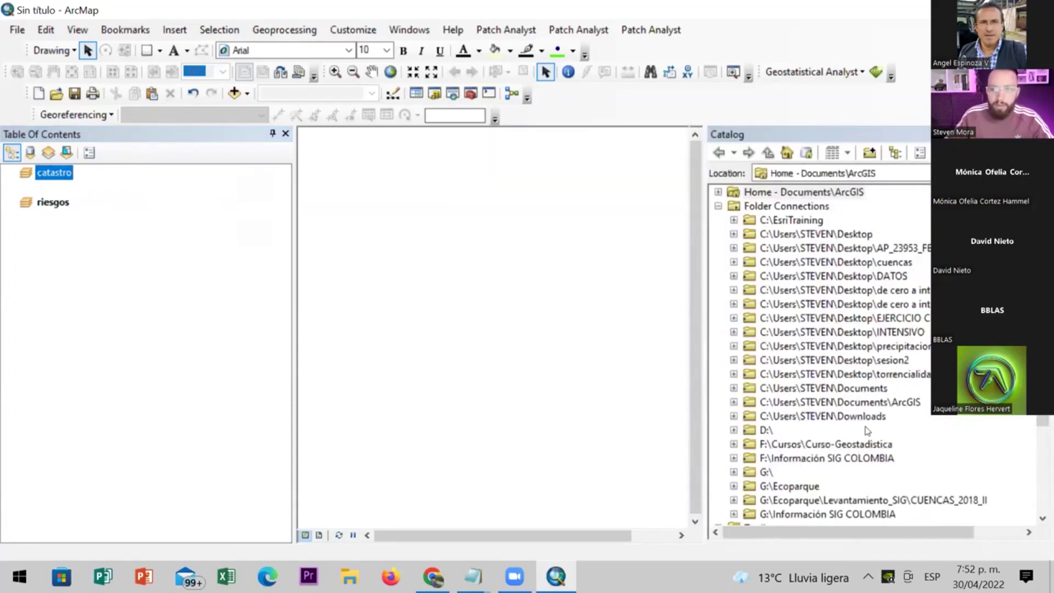
scroll(867, 431, down, 3)
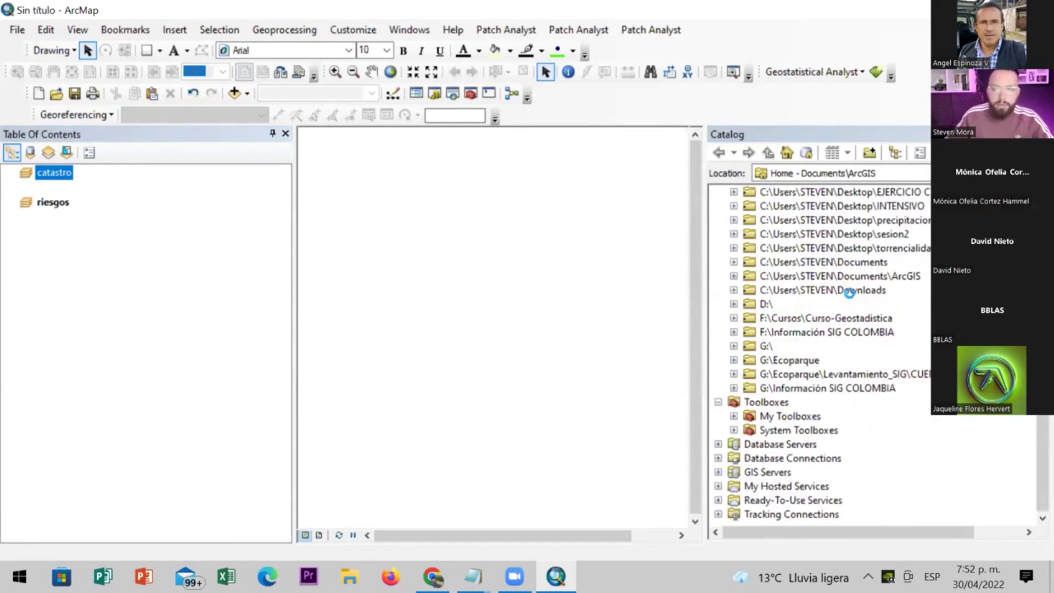
click(847, 389)
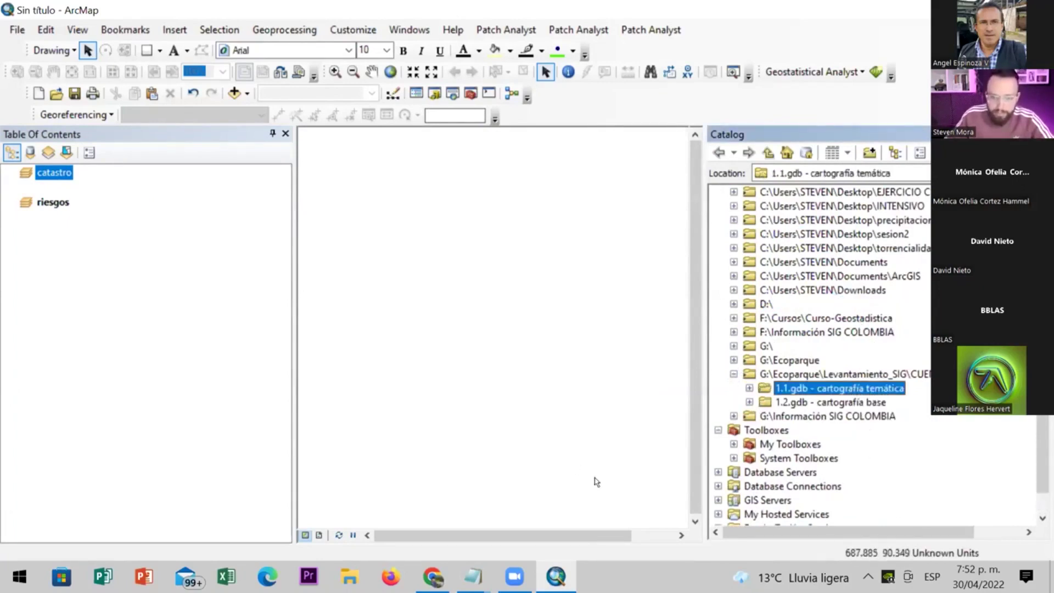
mouse_move(901, 407)
mouse_down()
mouse_move(922, 382)
mouse_move(893, 403)
mouse_up()
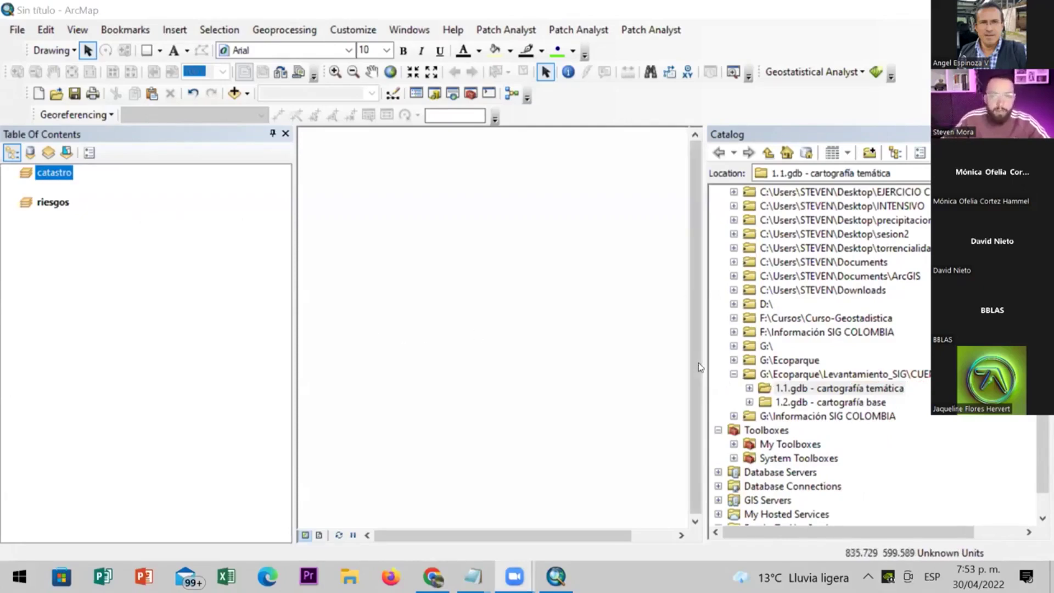
click(784, 389)
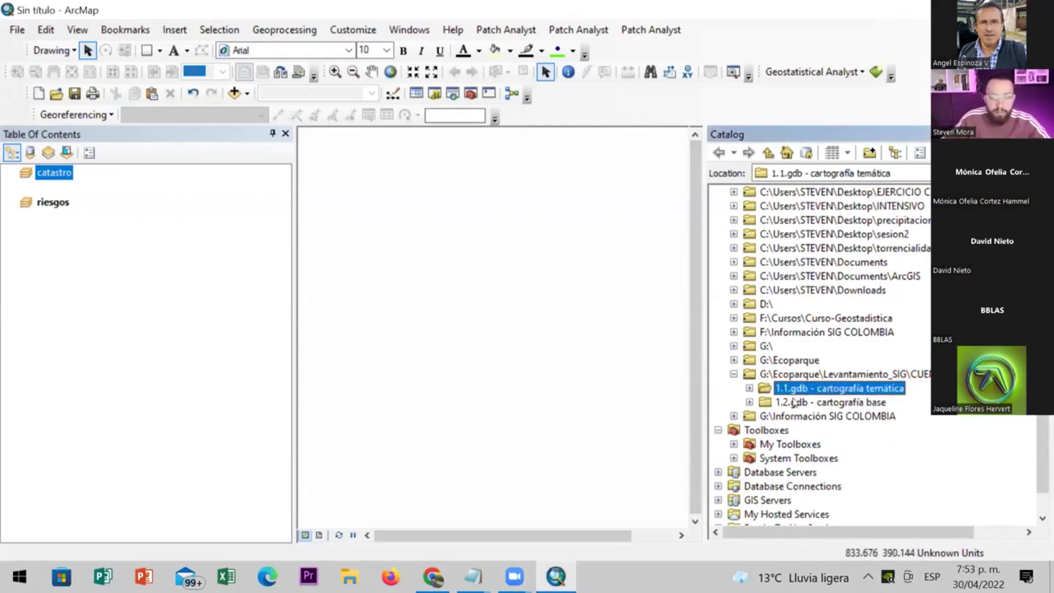
Expand the 1.2.gdb - cartografía base folder and its BASE_CARTOGRAFICA_25K.gdb geodatabase to view the feature datasets
click(750, 402)
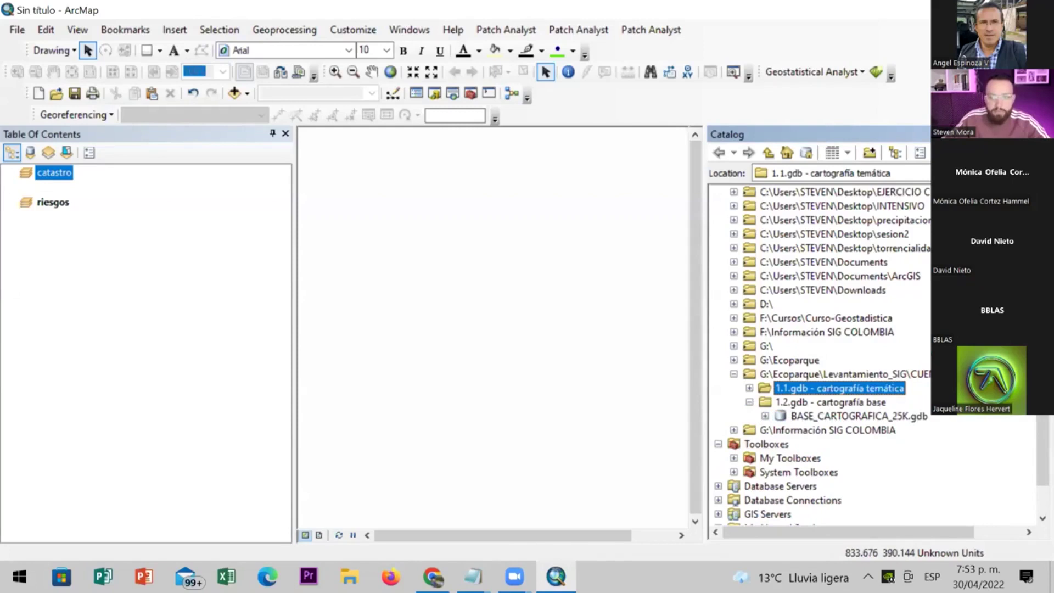
scroll(860, 312, down, 3)
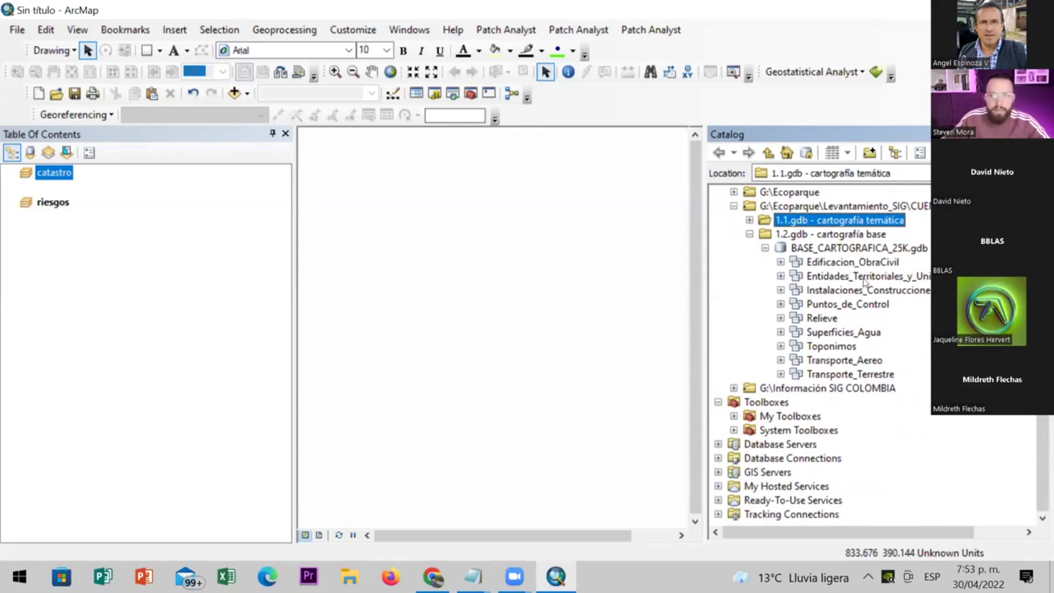
click(906, 279)
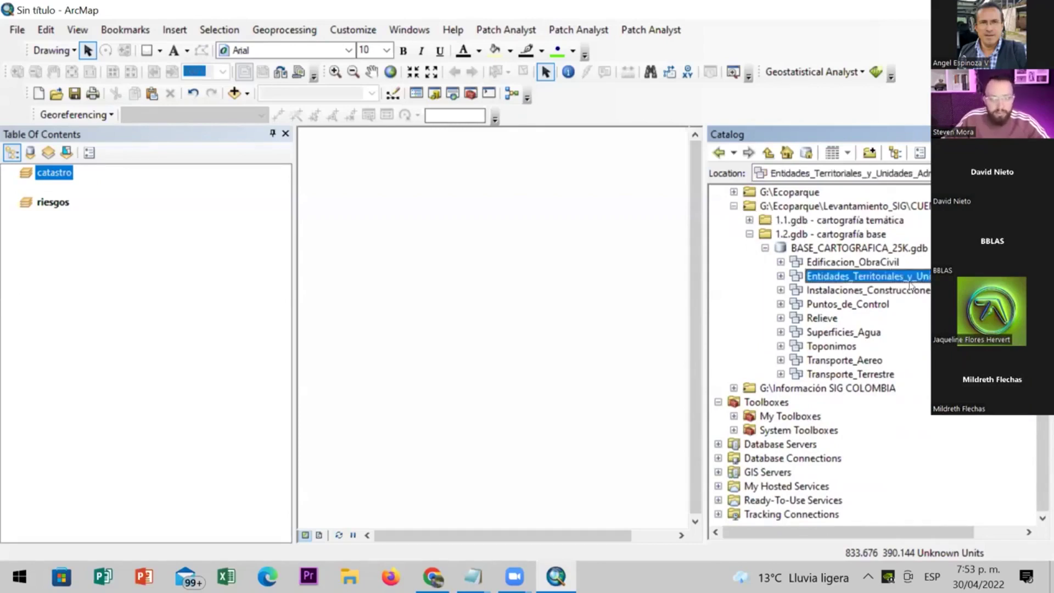
click(821, 250)
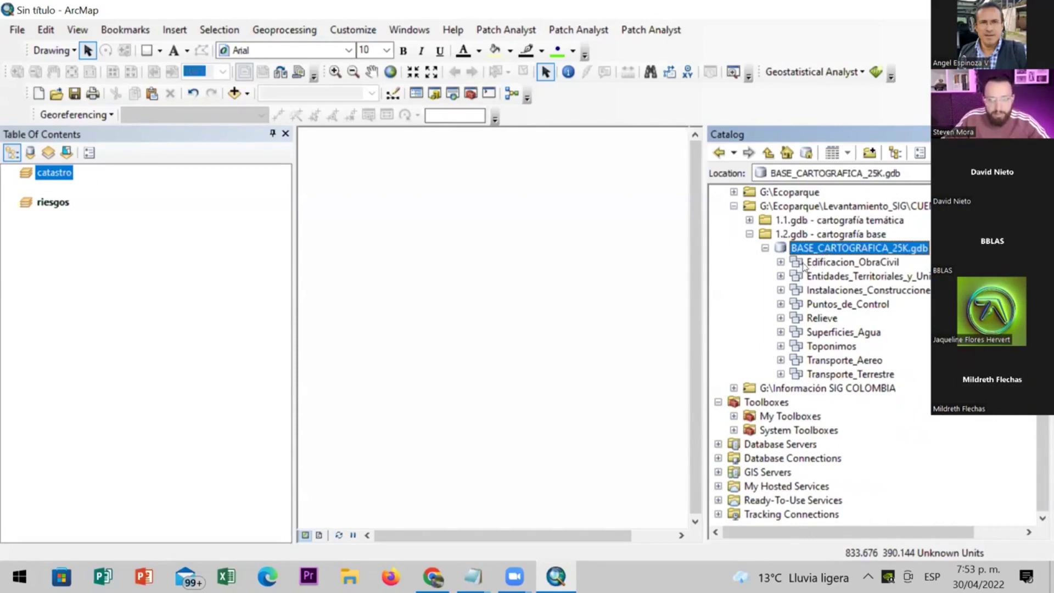
Expand the Edificacion_ObraCivil feature dataset and add its Construccion_P feature class to the riesgos data frame
click(802, 263)
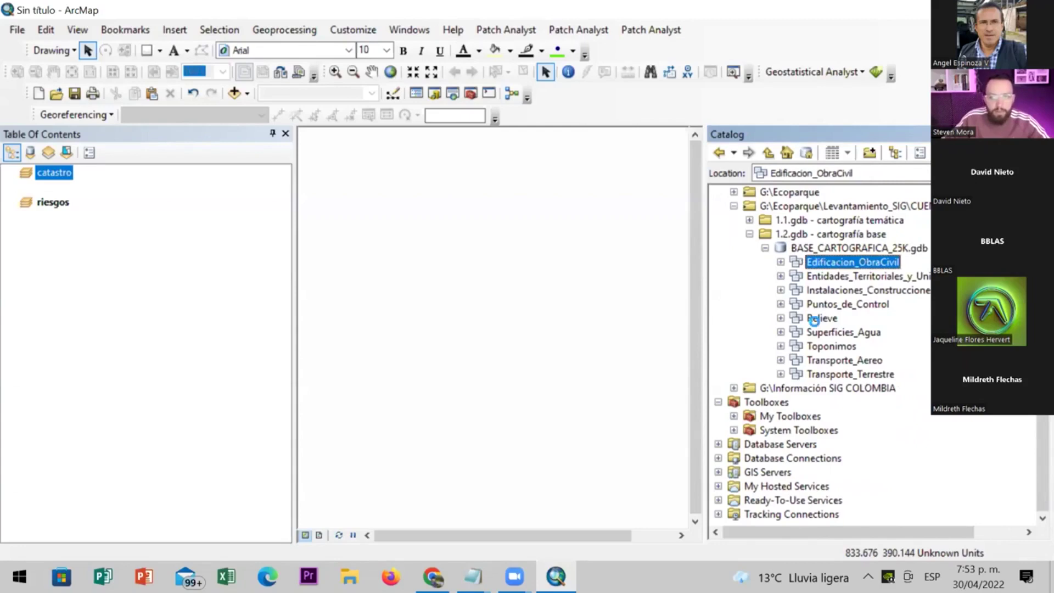
right_click(815, 265)
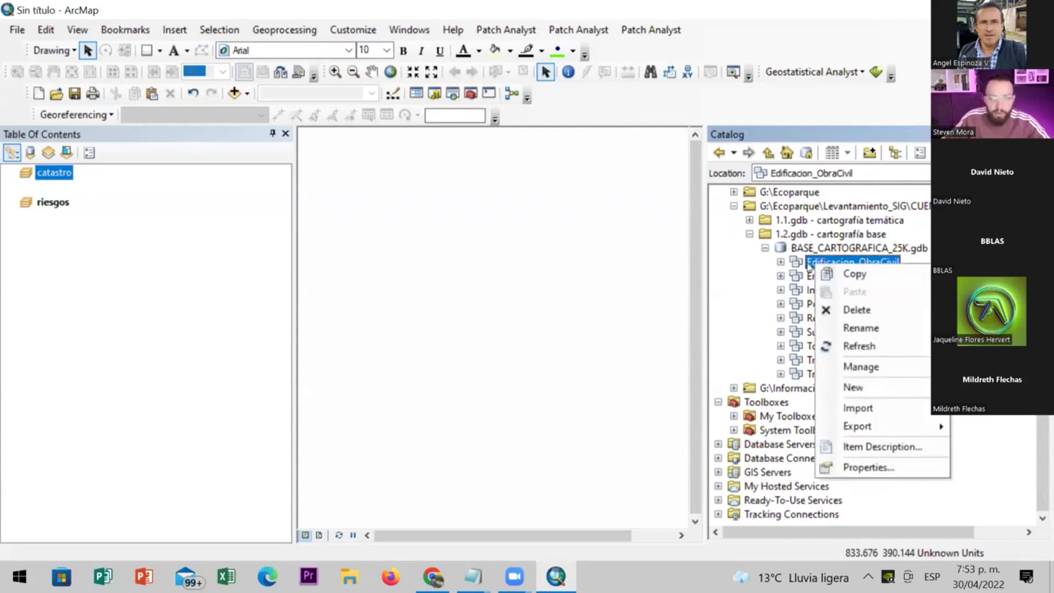
click(809, 265)
double_click(811, 264)
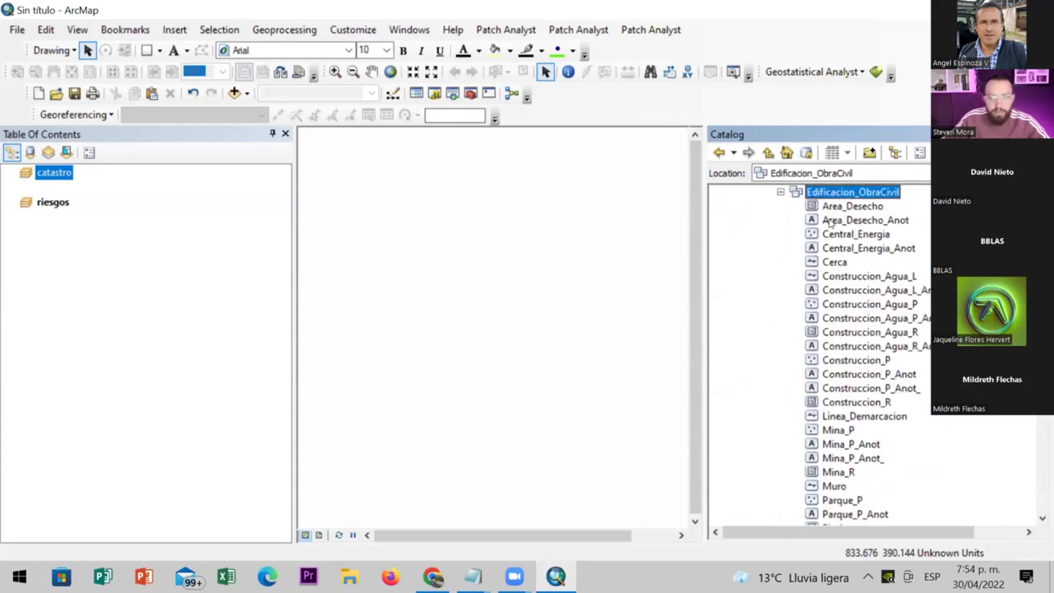
scroll(843, 266, up, 2)
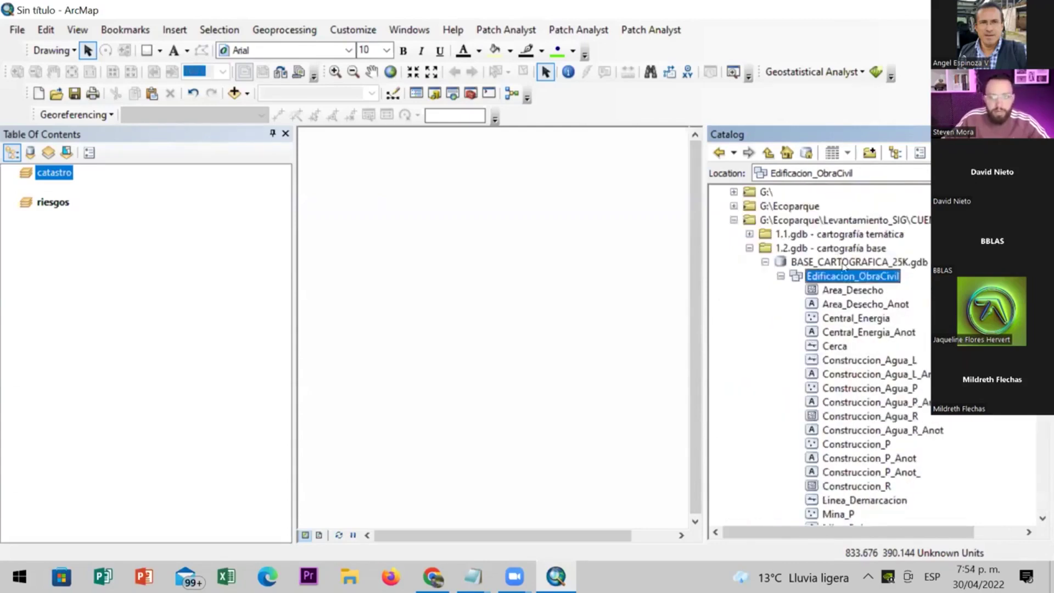
click(859, 291)
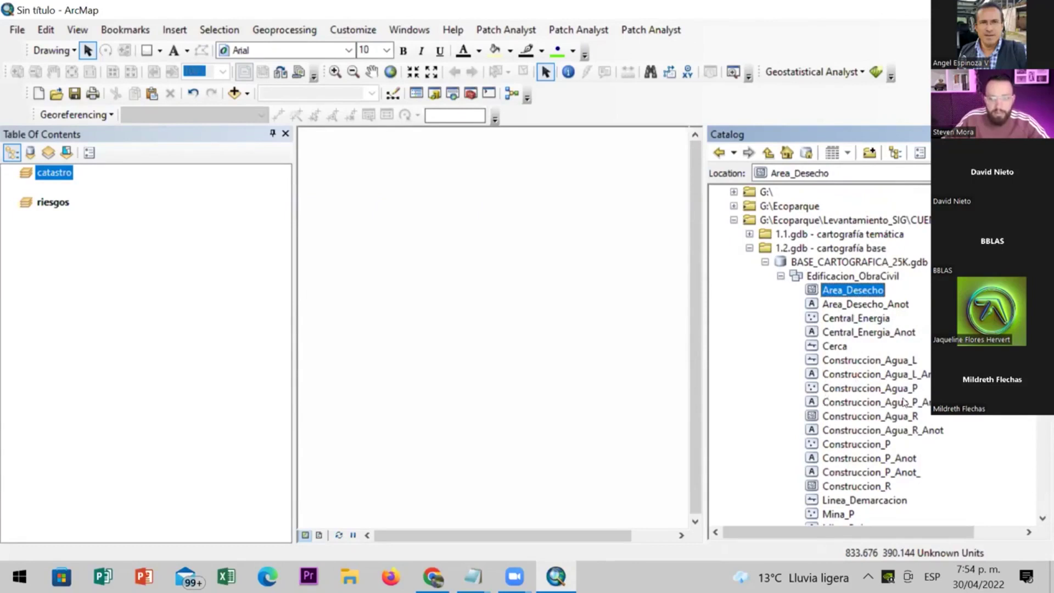
scroll(868, 384, down, 6)
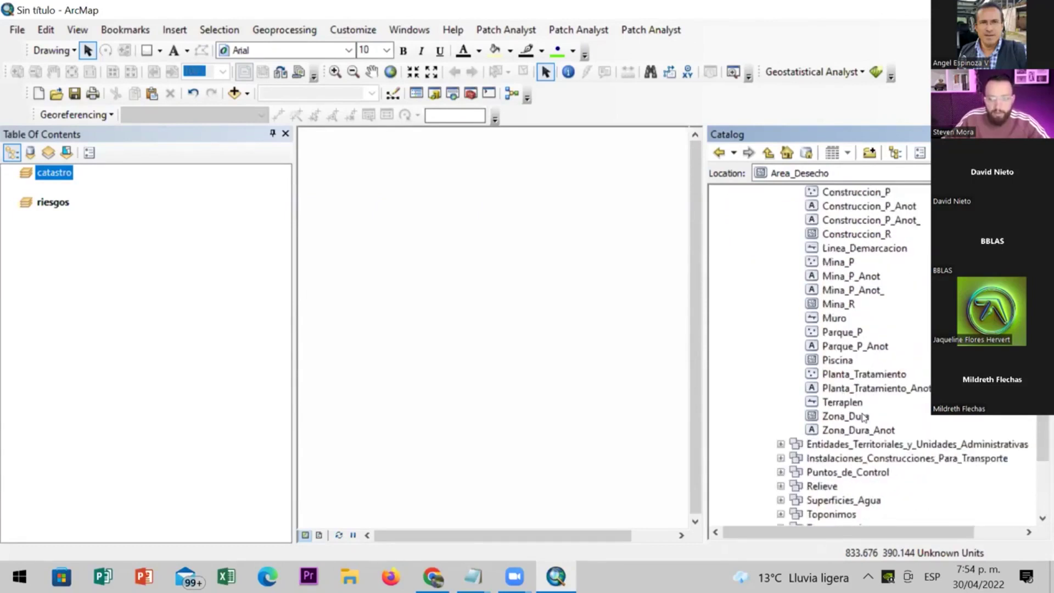
scroll(863, 418, up, 3)
click(869, 320)
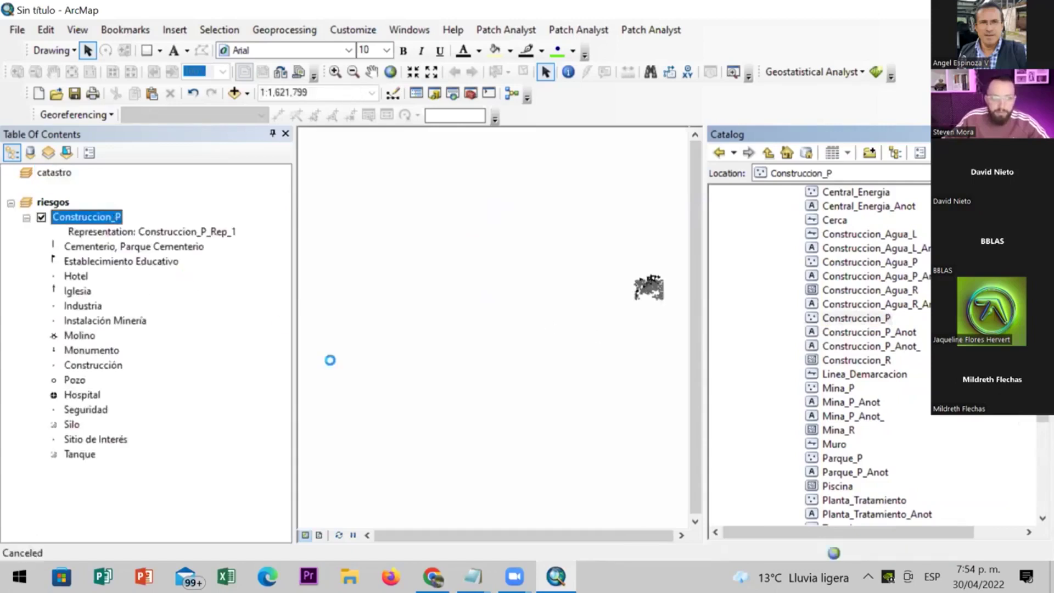
Zoom to the extent of the Construccion_P layer and turn off its visibility
right_click(108, 217)
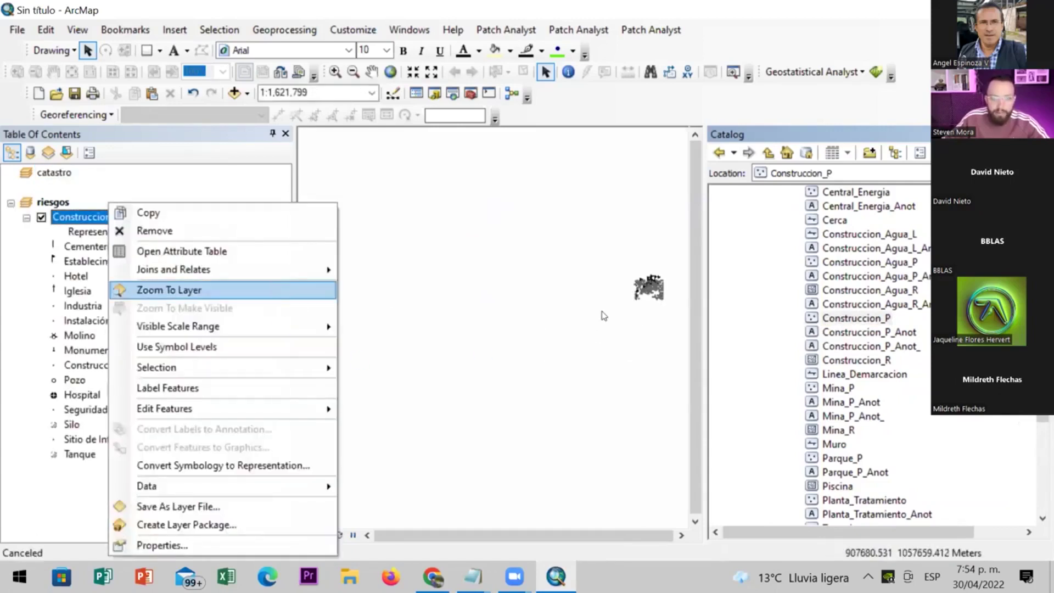
click(271, 289)
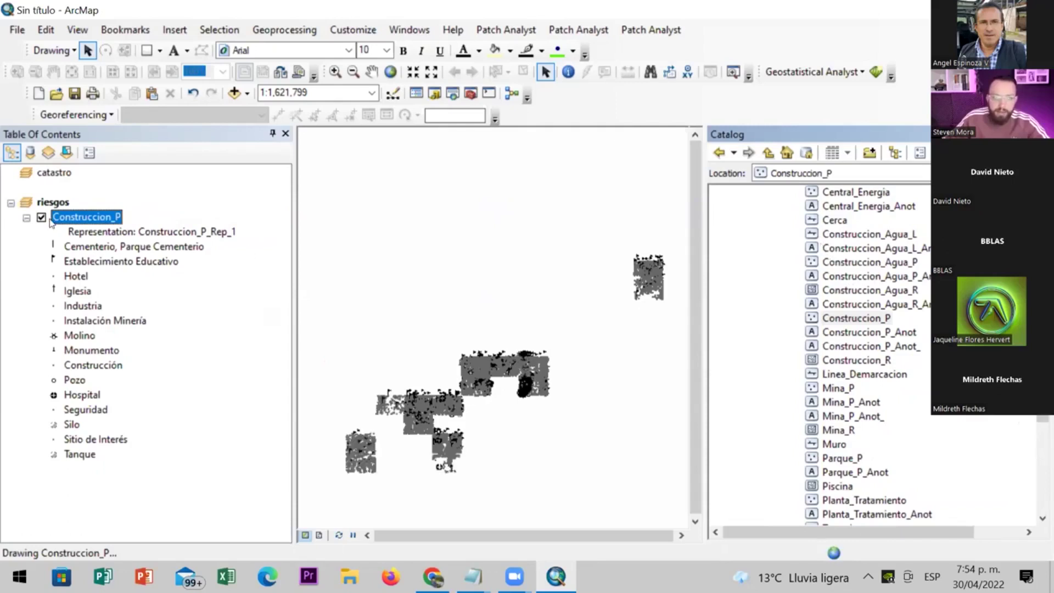
key(Escape)
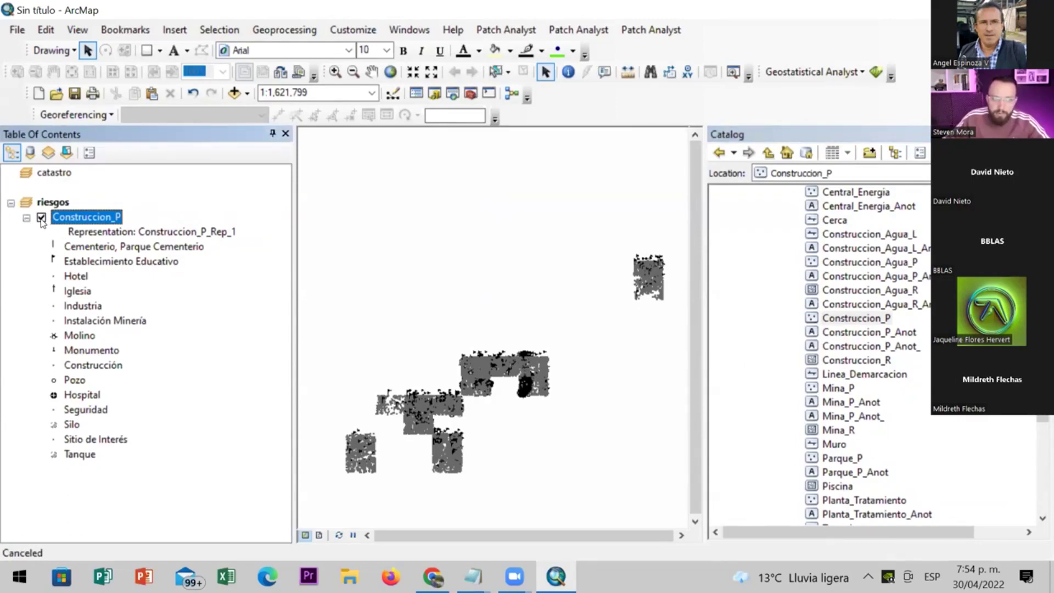
click(42, 218)
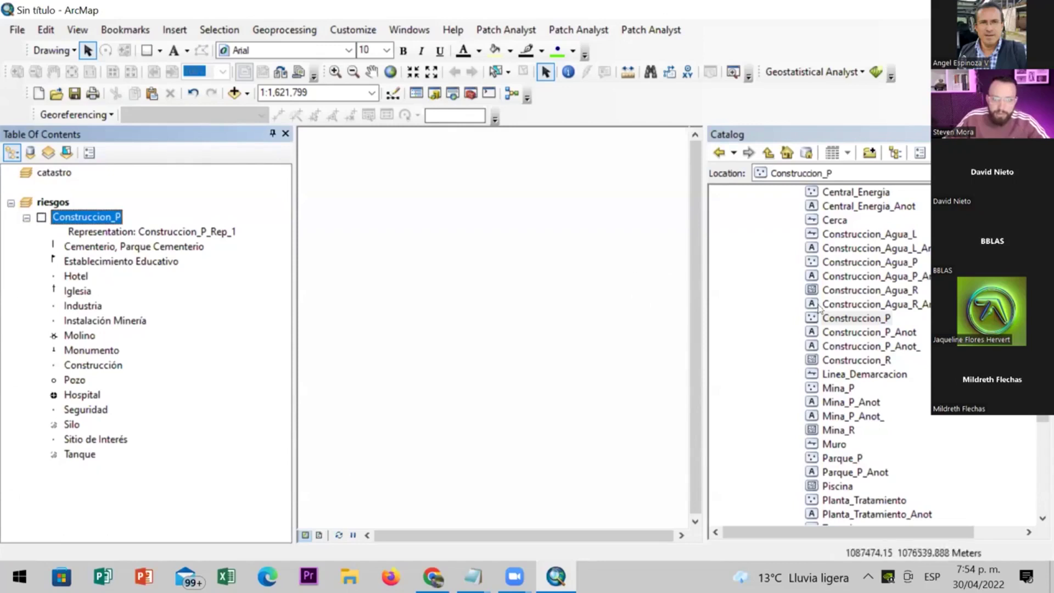
Collapse Edificacion_ObraCivil and add the Drenaje_Doble feature class from the Superficies_Agua dataset to the riesgos data frame
scroll(797, 276, up, 3)
click(781, 278)
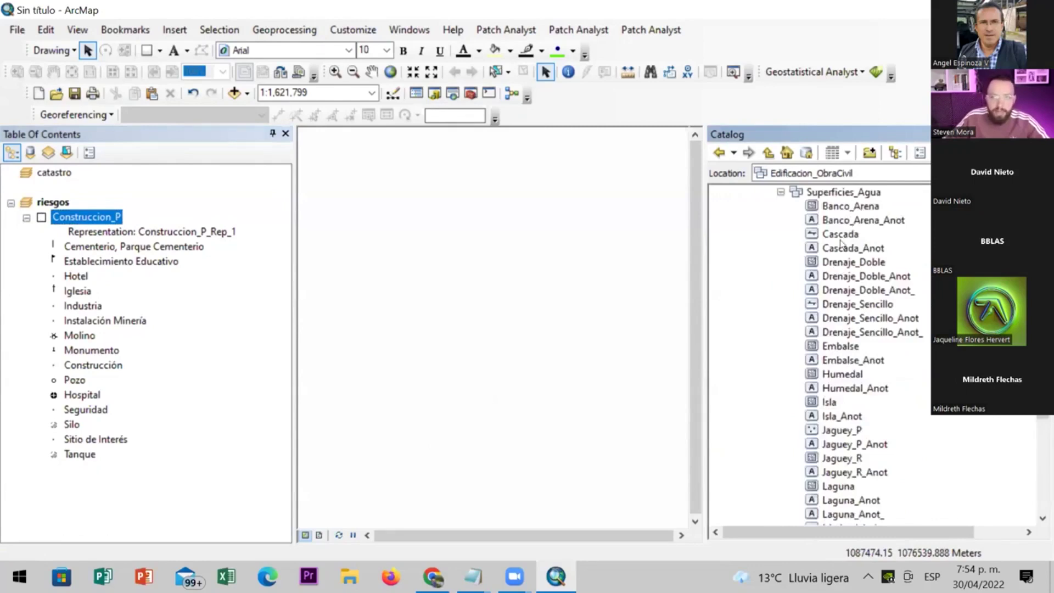
click(852, 263)
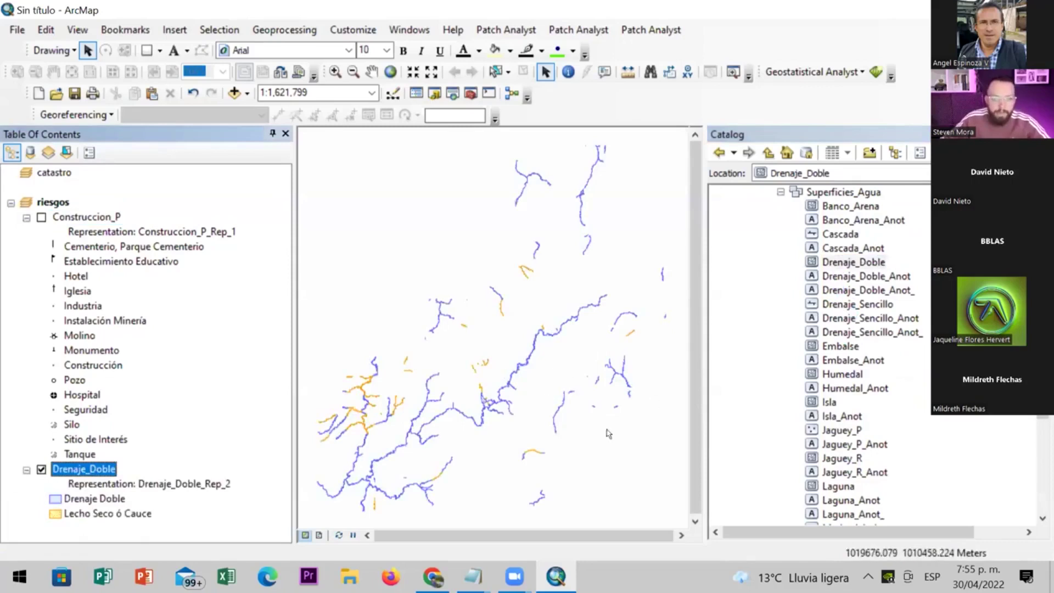
Look through the remaining feature classes of the Superficies_Agua dataset and collapse it
scroll(860, 355, down, 4)
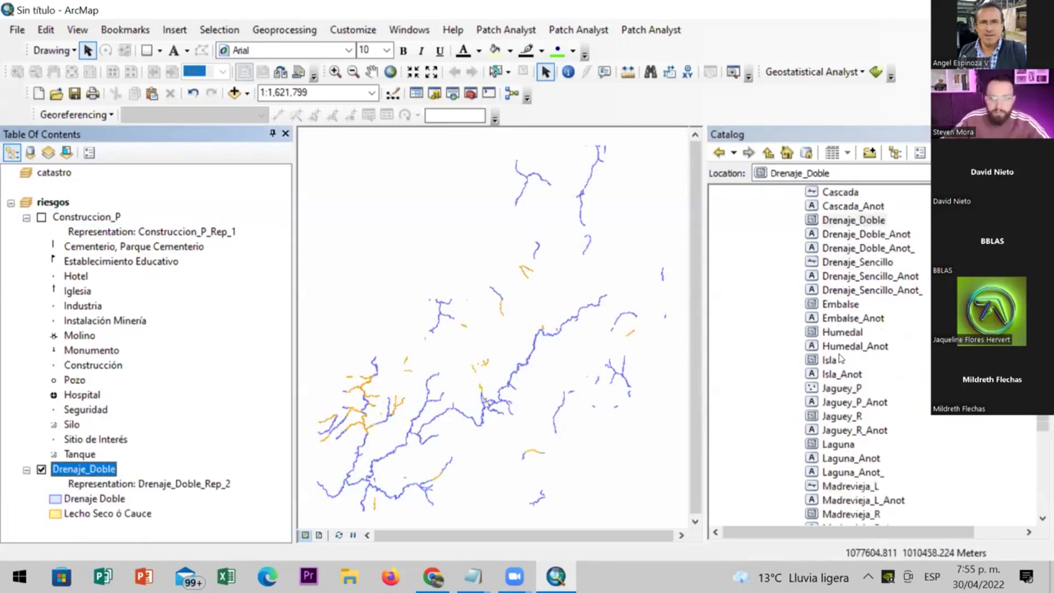
scroll(835, 350, down, 3)
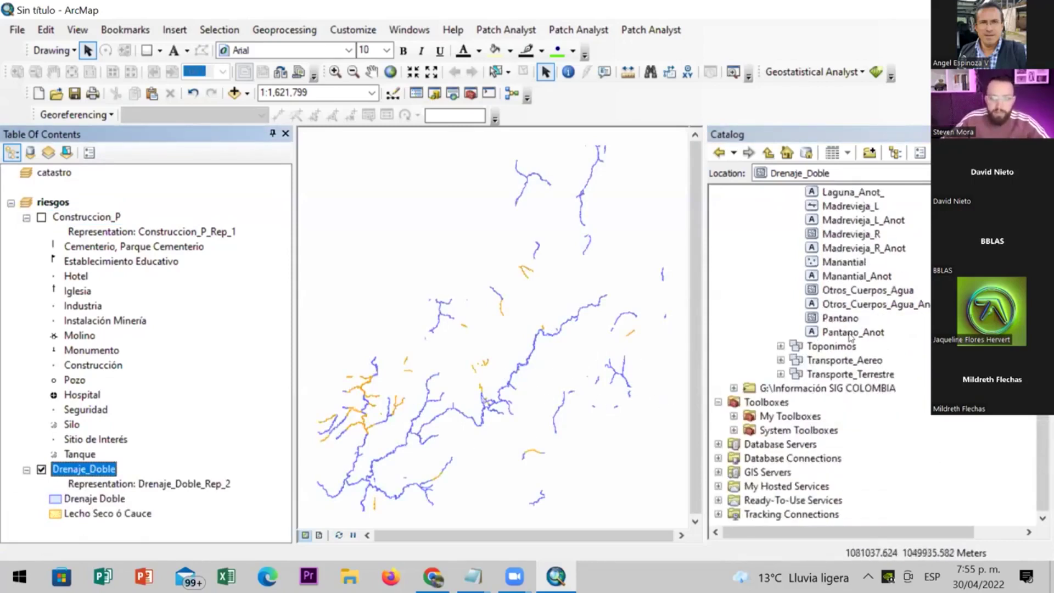
scroll(865, 365, up, 3)
scroll(889, 361, up, 3)
scroll(859, 387, down, 3)
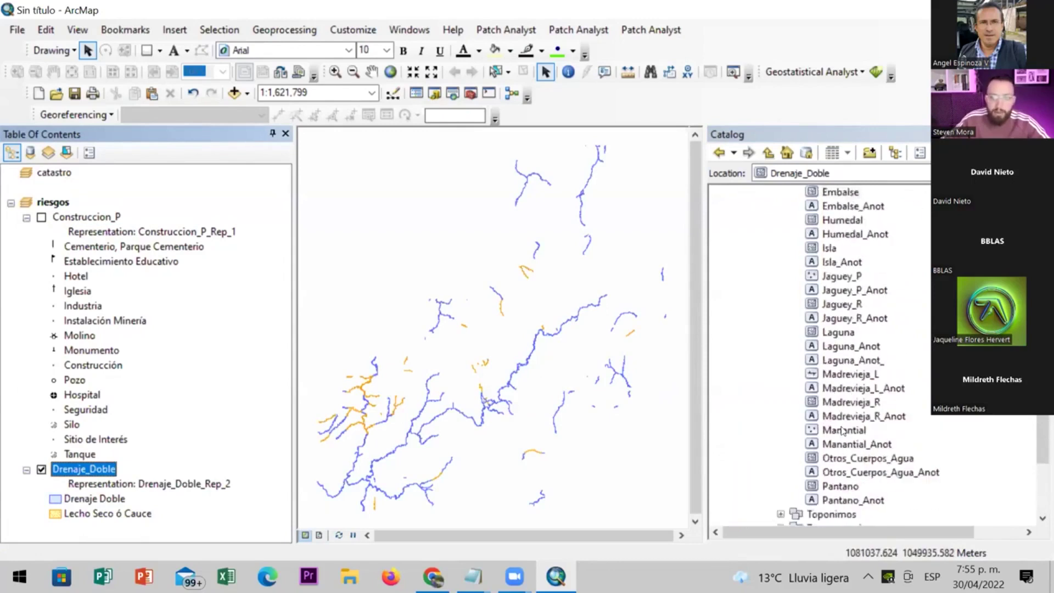
scroll(839, 425, up, 4)
scroll(842, 400, up, 3)
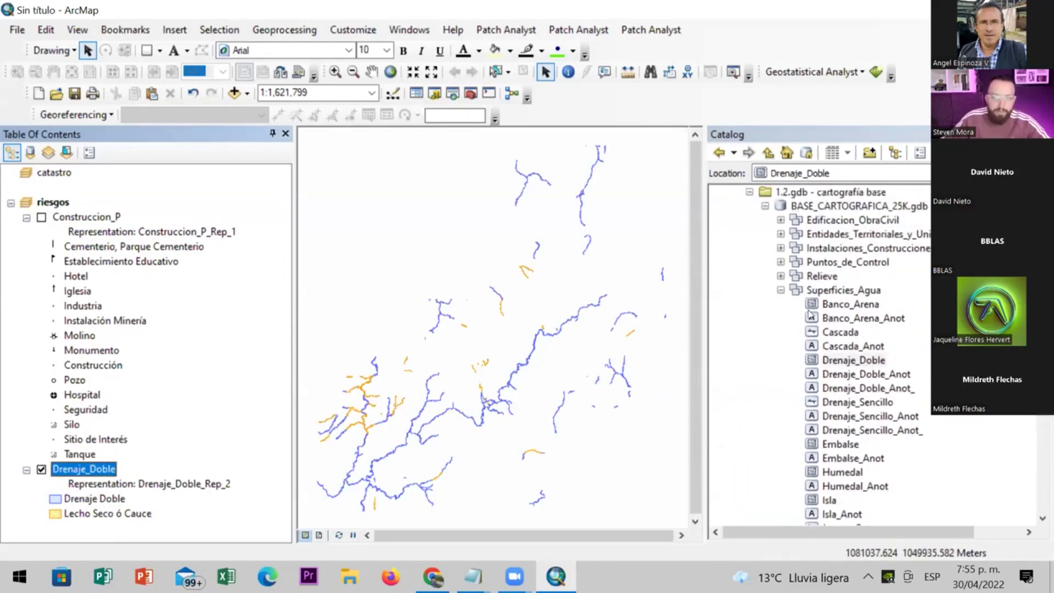
click(780, 291)
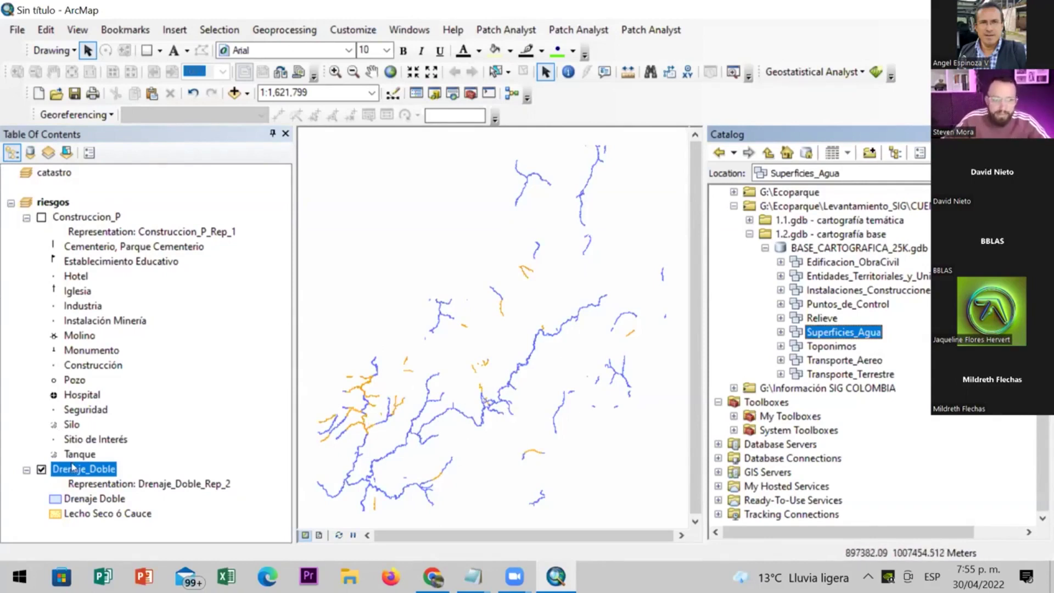
Hide the Drenaje_Doble layer and expand GDB_POMCA_RIO_BOGOTA.gdb inside the 1.1.gdb - cartografía temática folder, collapsing the base cartography folder
click(41, 469)
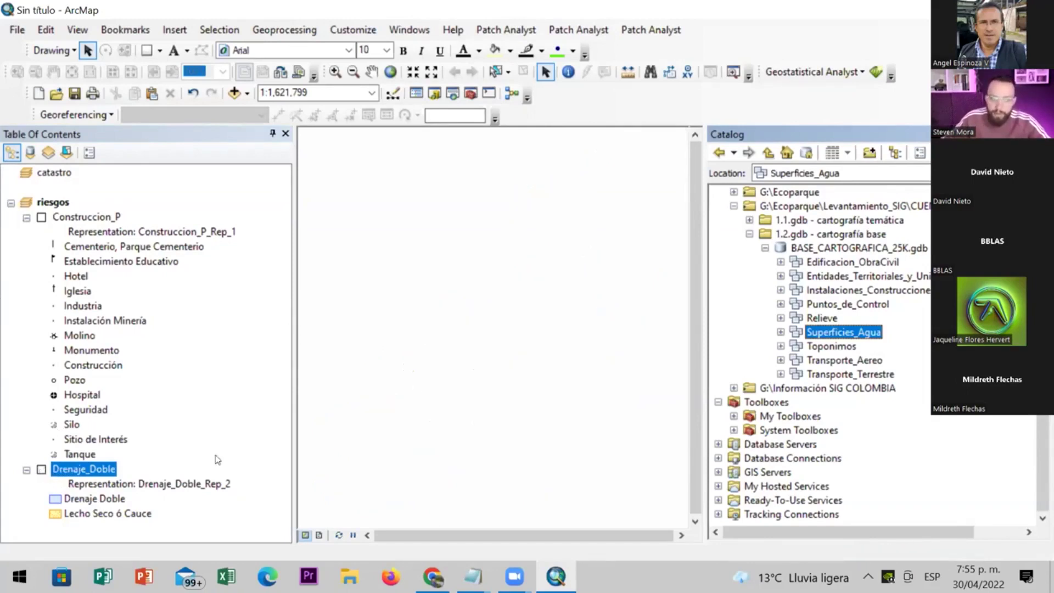
click(765, 248)
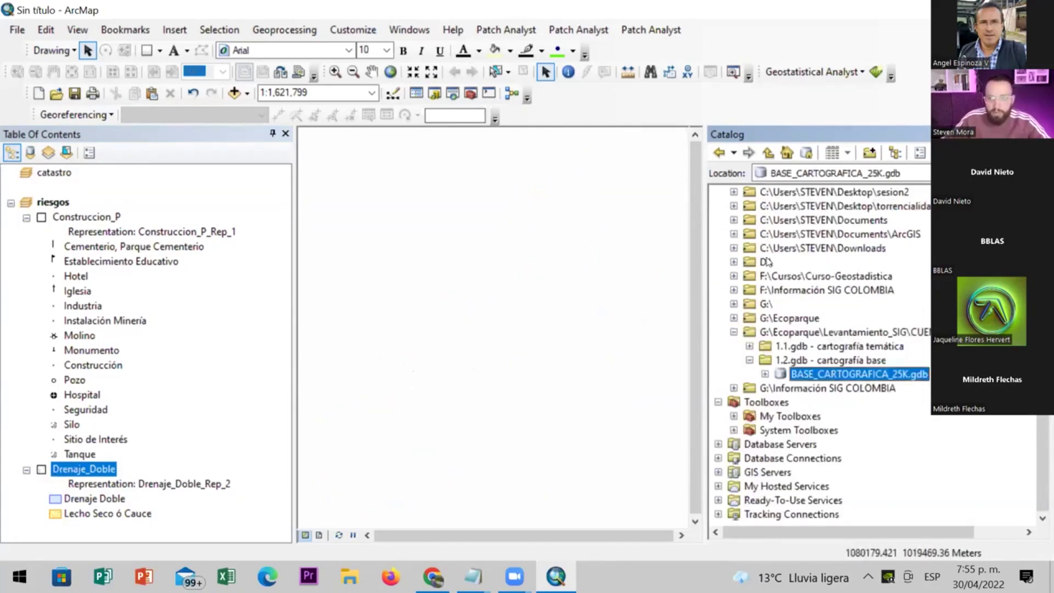
click(748, 346)
double_click(761, 387)
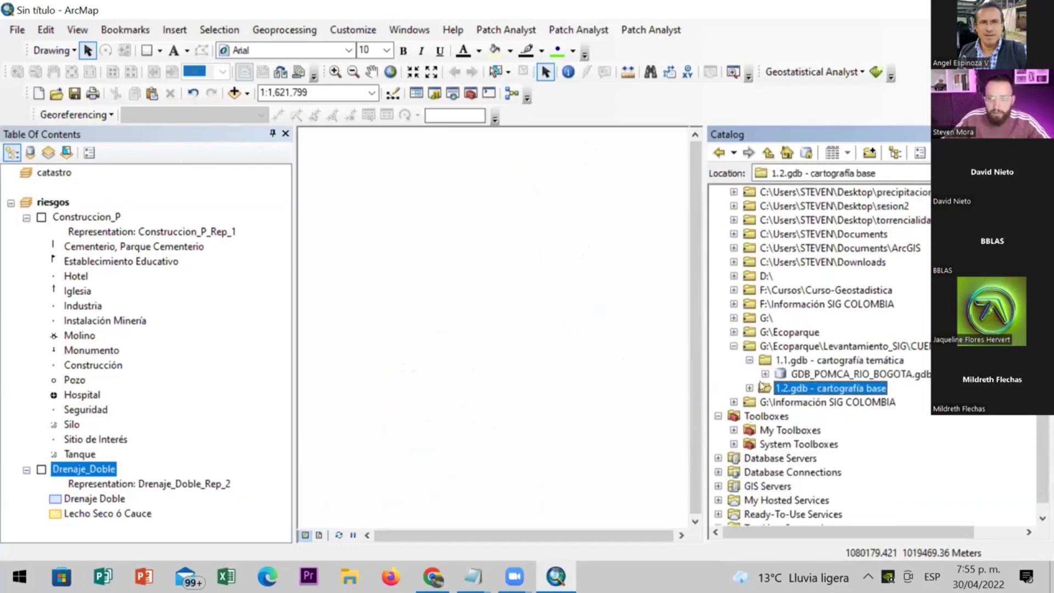
click(820, 361)
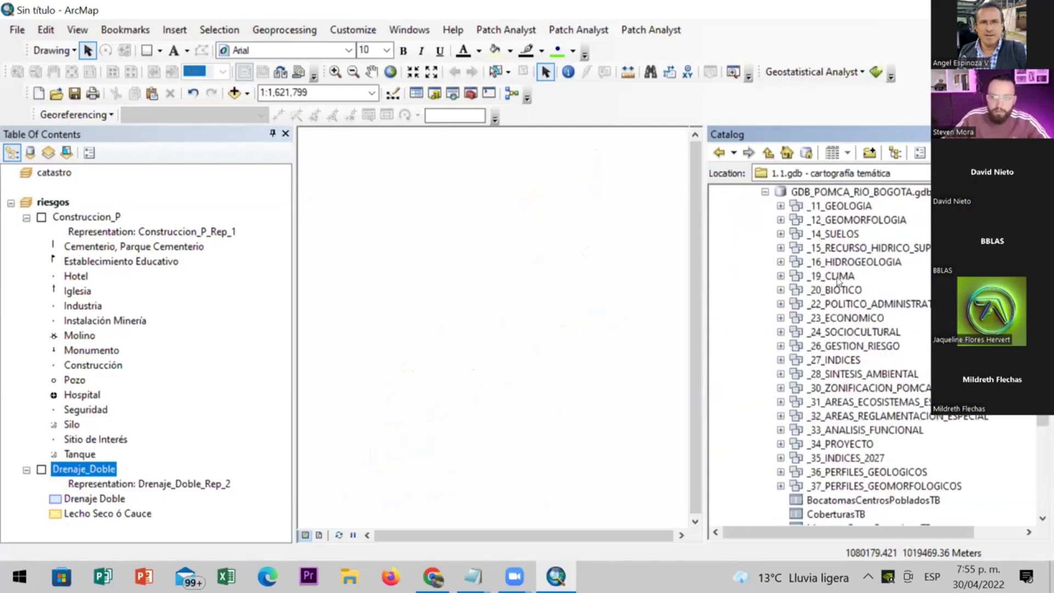
Remove the Construccion_P and Drenaje_Doble layers from the riesgos data frame
click(88, 217)
right_click(87, 216)
click(113, 230)
right_click(109, 217)
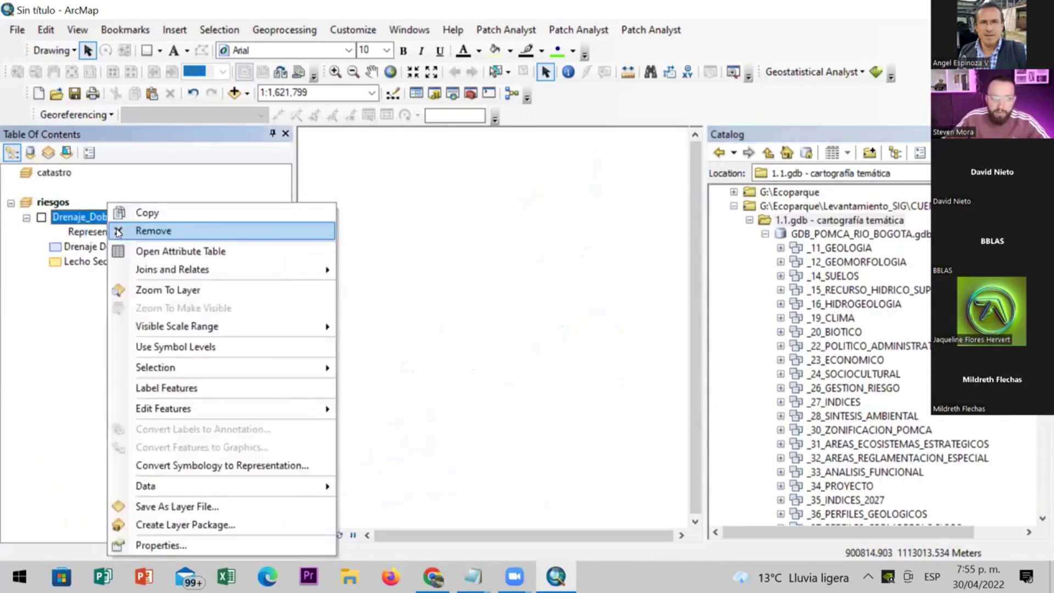
click(118, 231)
Look through the _11_GEOLOGIA, _12_GEOMORFOLOGIA and _14_SUELOS datasets and the feature classes of _15_RECURSO_HIDRICO_SUPERFICIAL, leaving the datasets collapsed
click(851, 249)
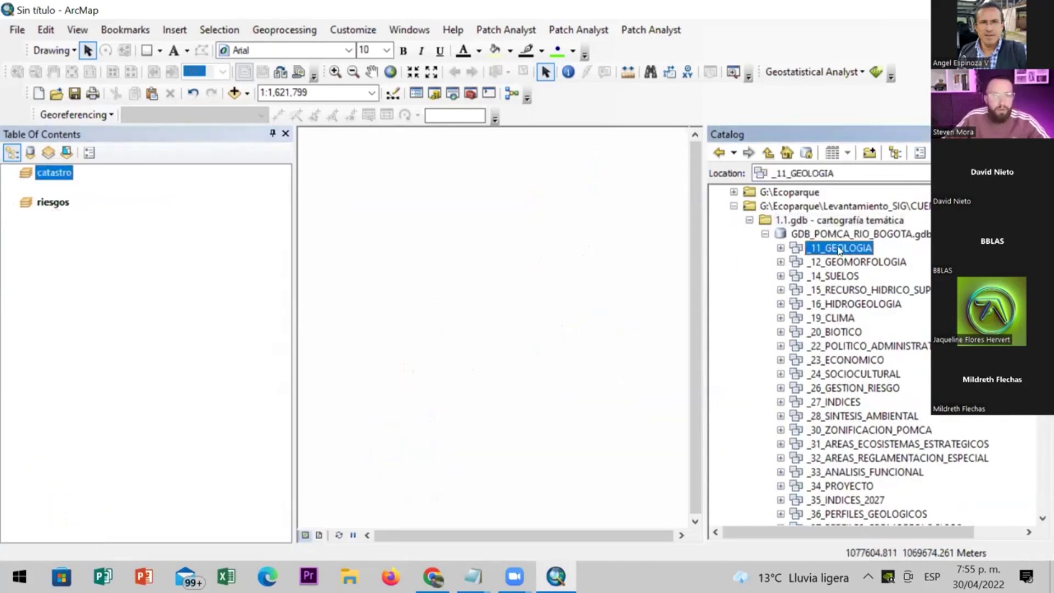
click(861, 263)
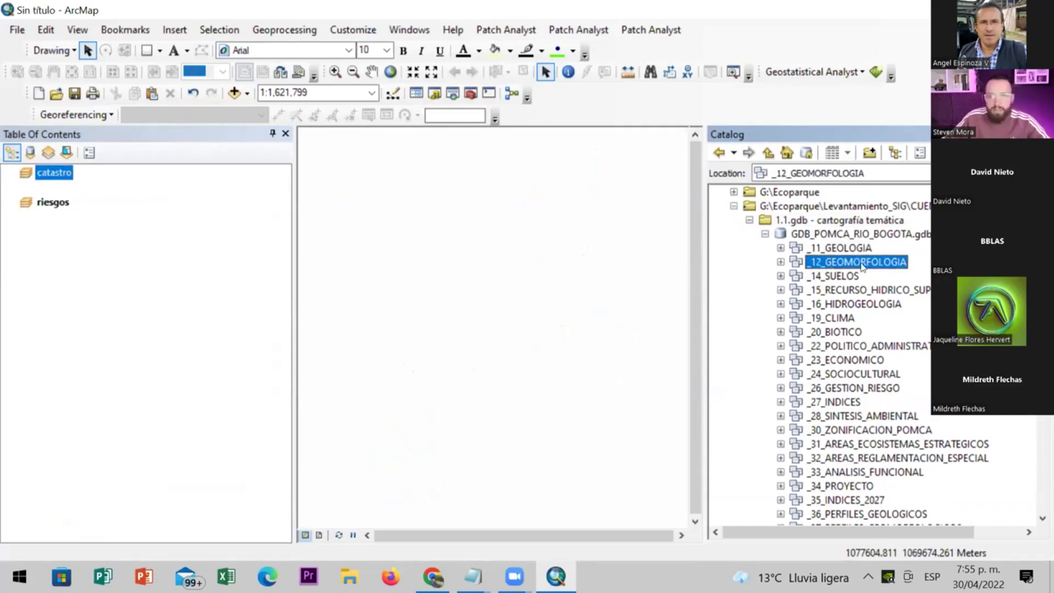
click(826, 277)
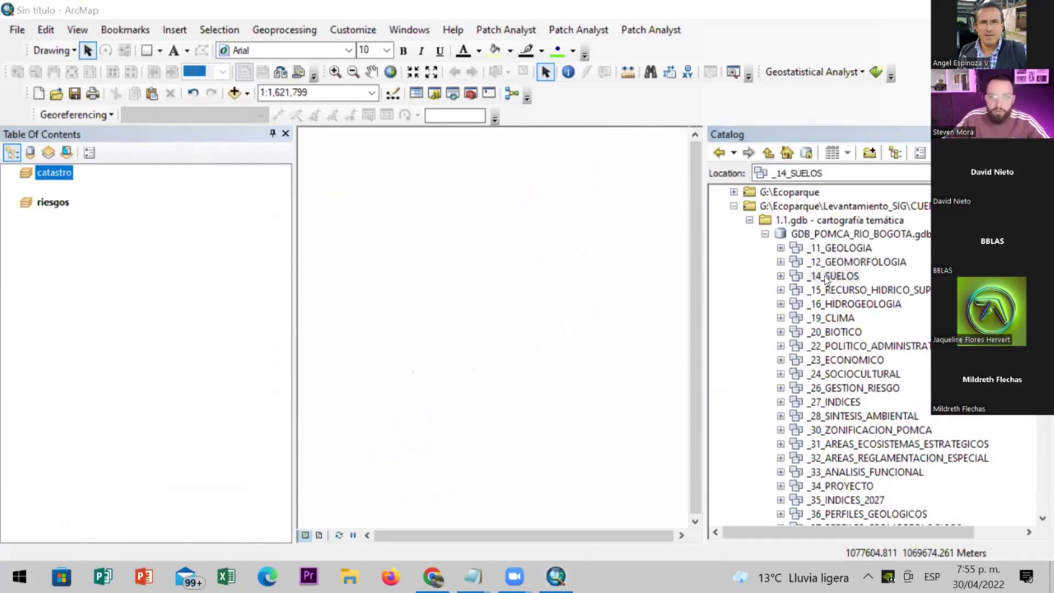
click(908, 290)
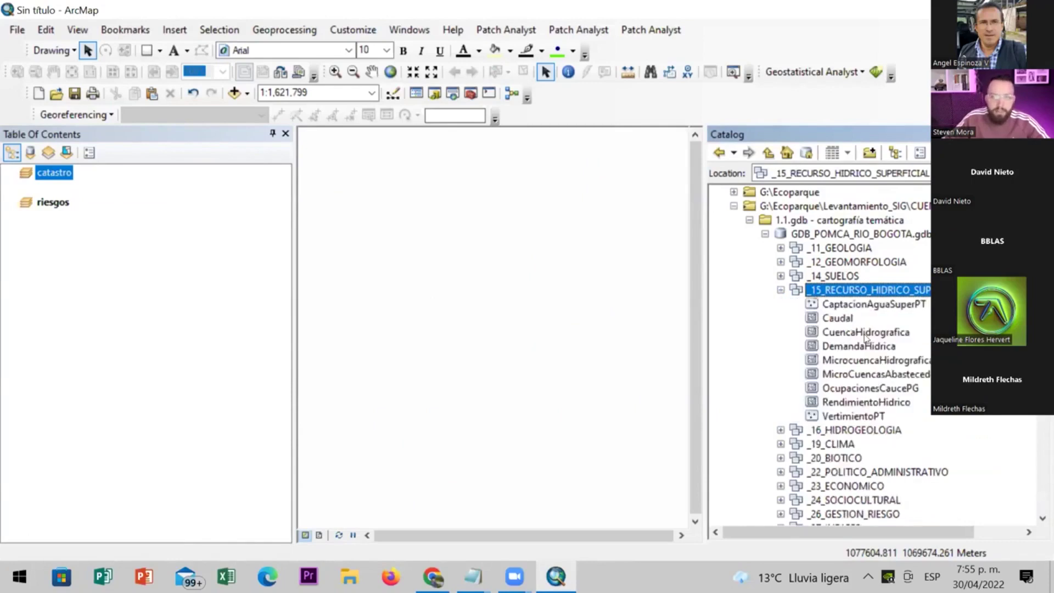
key(Down)
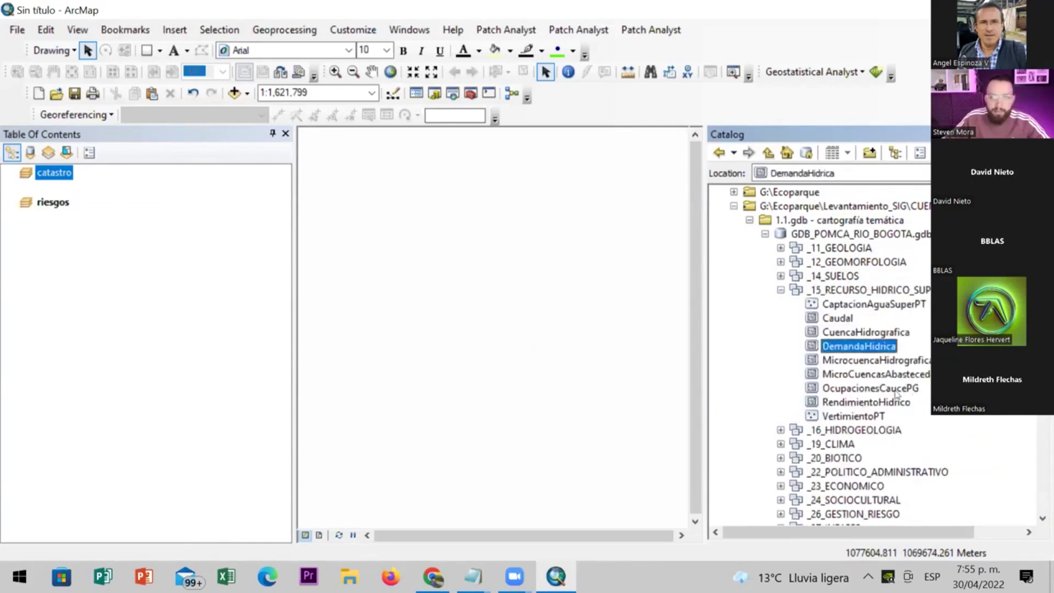
key(Down)
key(Down)
key(Down)
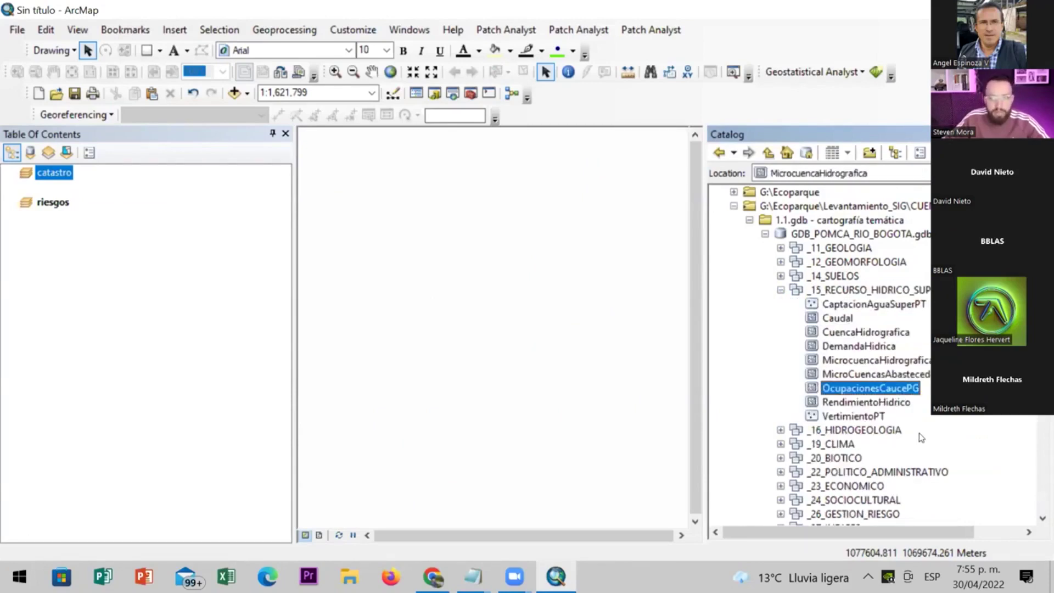
key(Down)
click(780, 290)
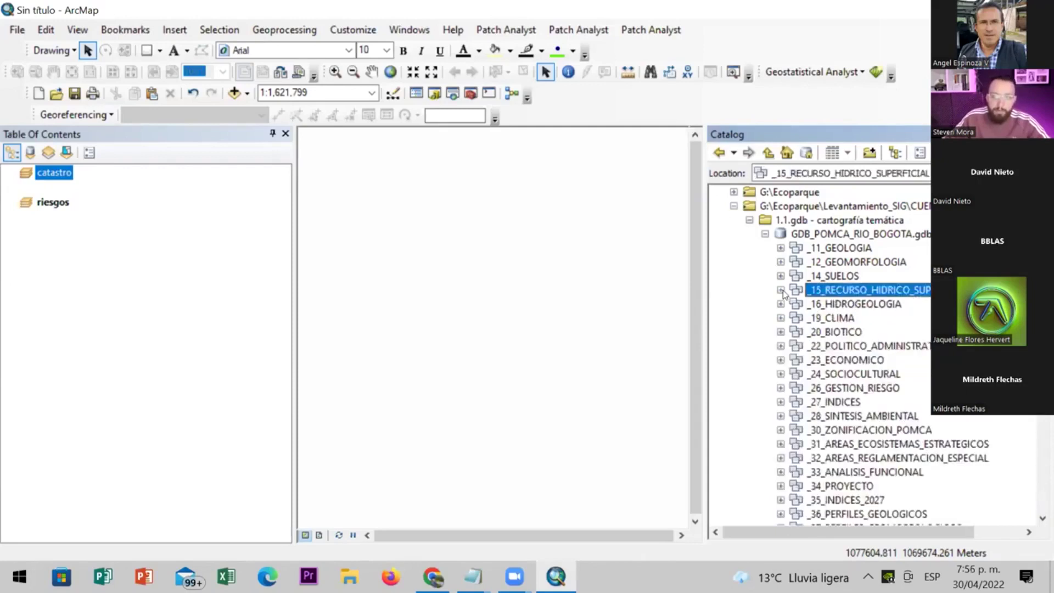
Expand the _16_HIDROGEOLOGIA dataset, look through its feature classes and collapse it
click(837, 304)
click(780, 303)
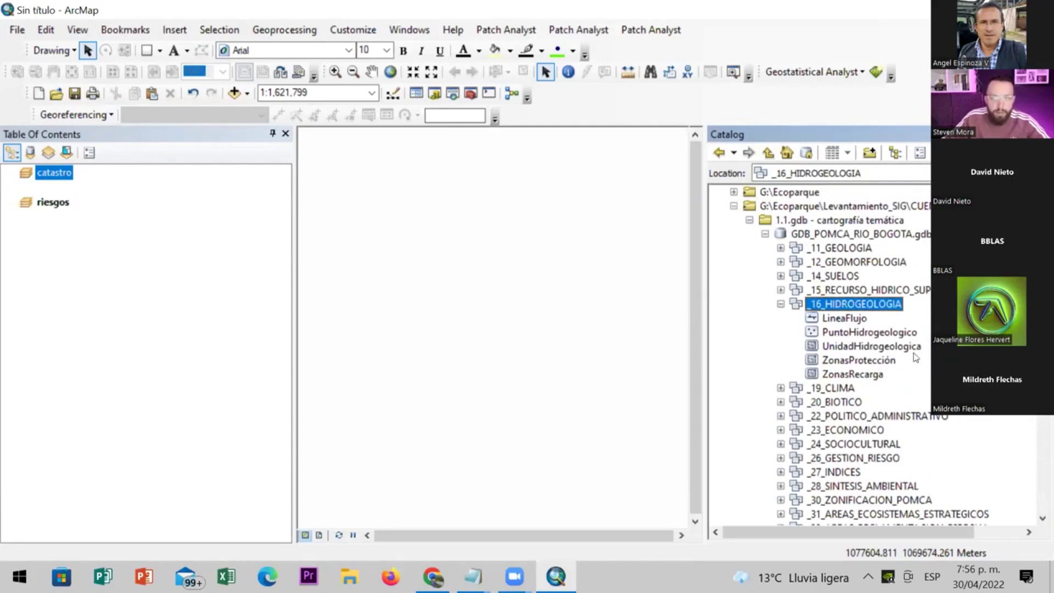
key(Down)
key(Down)
key(Down)
key(Down)
click(781, 304)
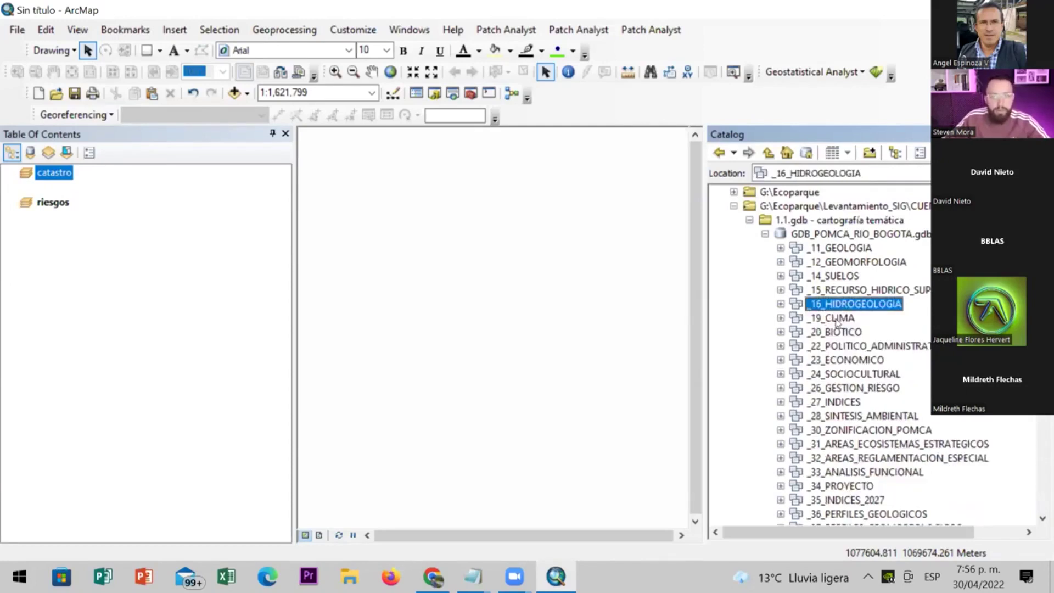
Expand the _19_CLIMA dataset and add its ZonificacionClimatica feature class to the riesgos data frame
click(823, 318)
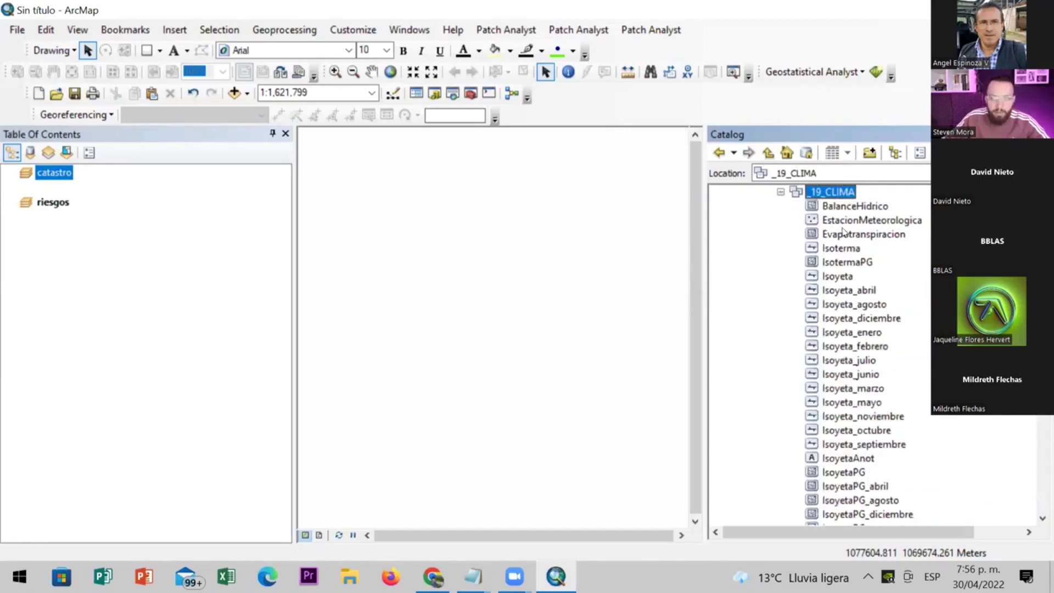
scroll(874, 384, down, 6)
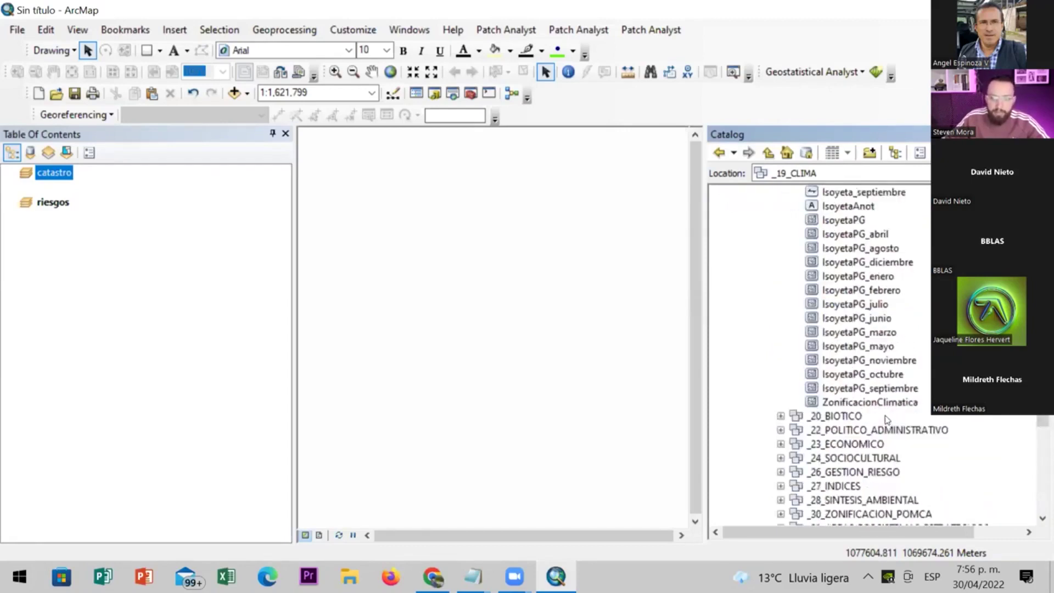
scroll(885, 419, down, 1)
click(878, 360)
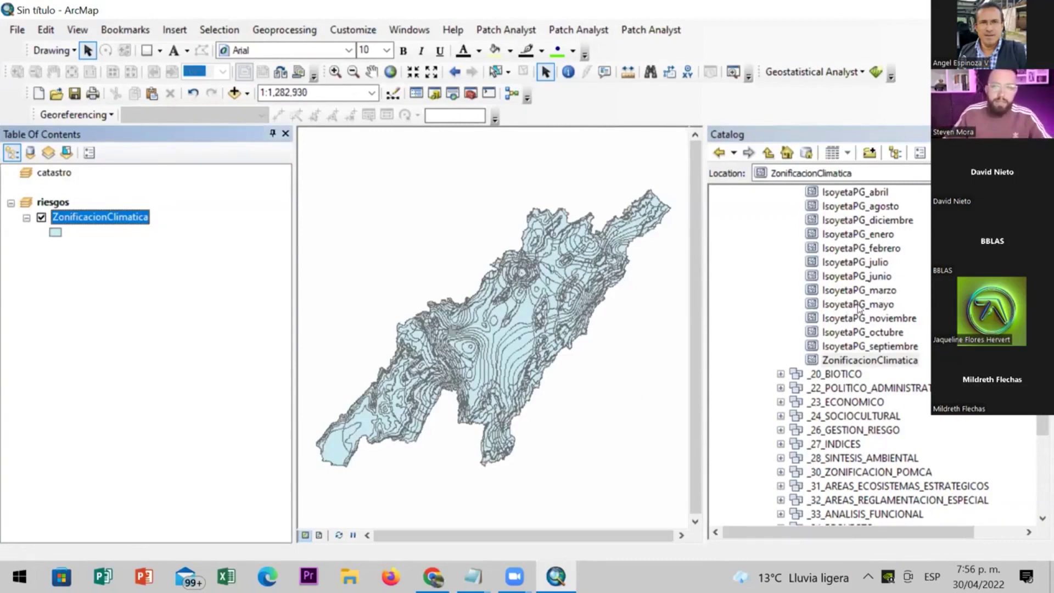
Add the BalanceHidrico feature class from _19_CLIMA to the riesgos data frame and hide both climate layers
scroll(861, 308, up, 1)
scroll(861, 327, up, 1)
scroll(863, 345, up, 6)
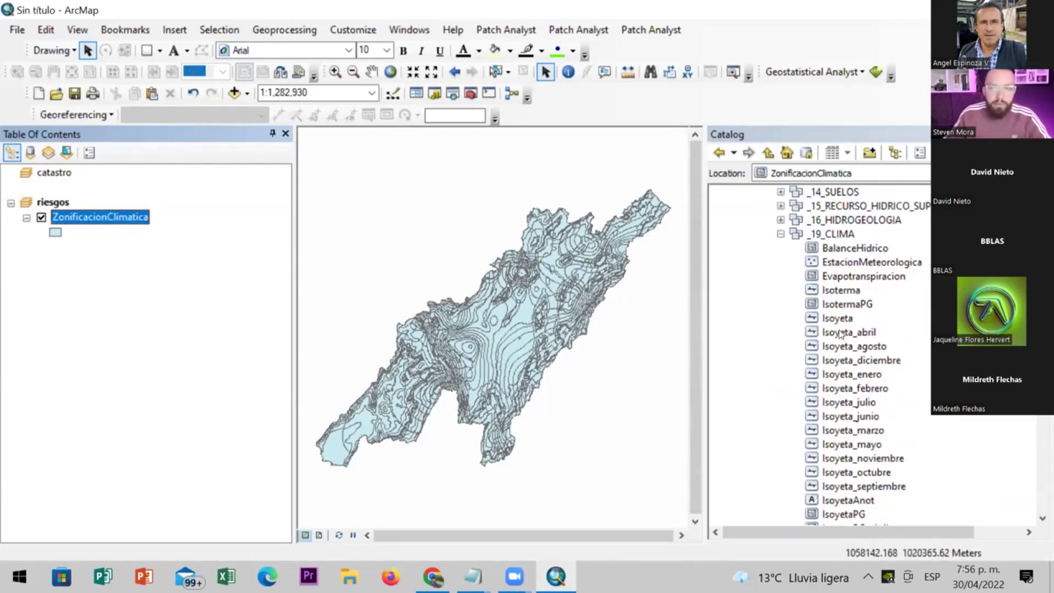
click(848, 250)
drag(862, 254, 570, 280)
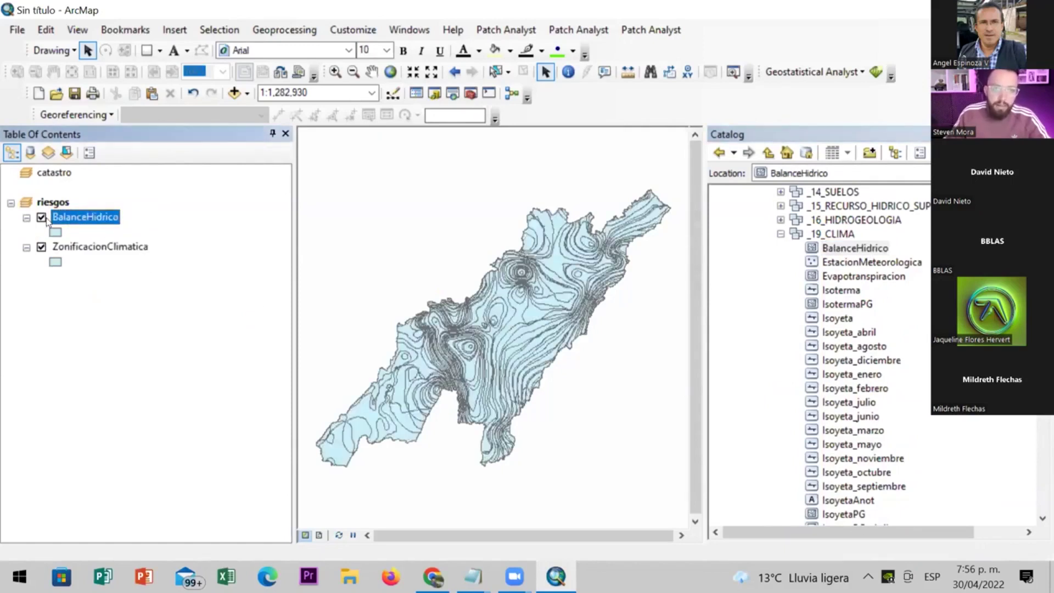
click(41, 247)
click(41, 218)
Open the ZonificacionClimatica attribute table, examine the Z_CLIMAT, NOMENCLAT and RANG_TEMP fields, and close the table
right_click(71, 245)
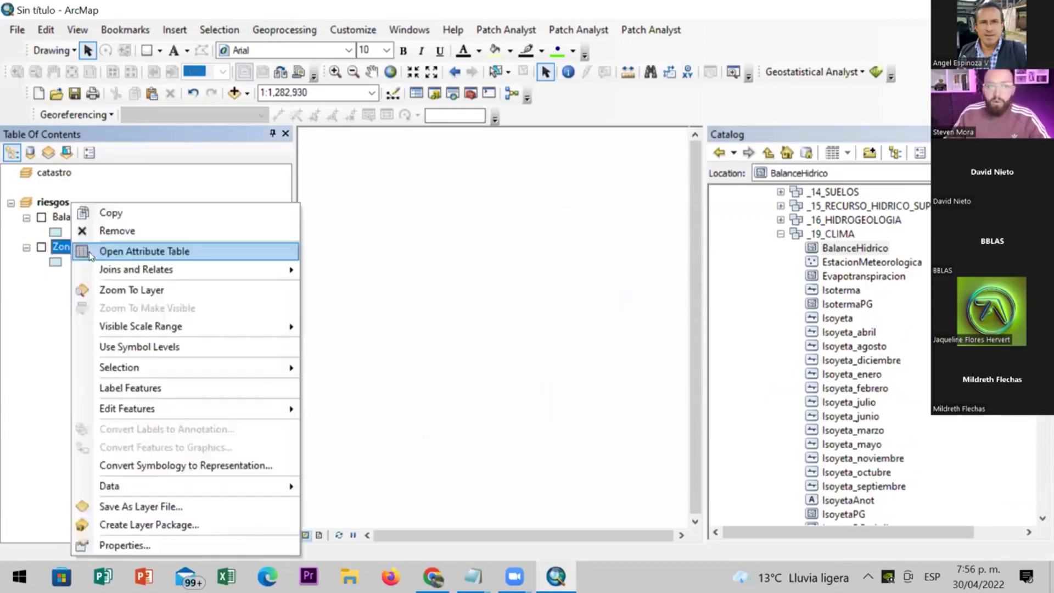
click(91, 253)
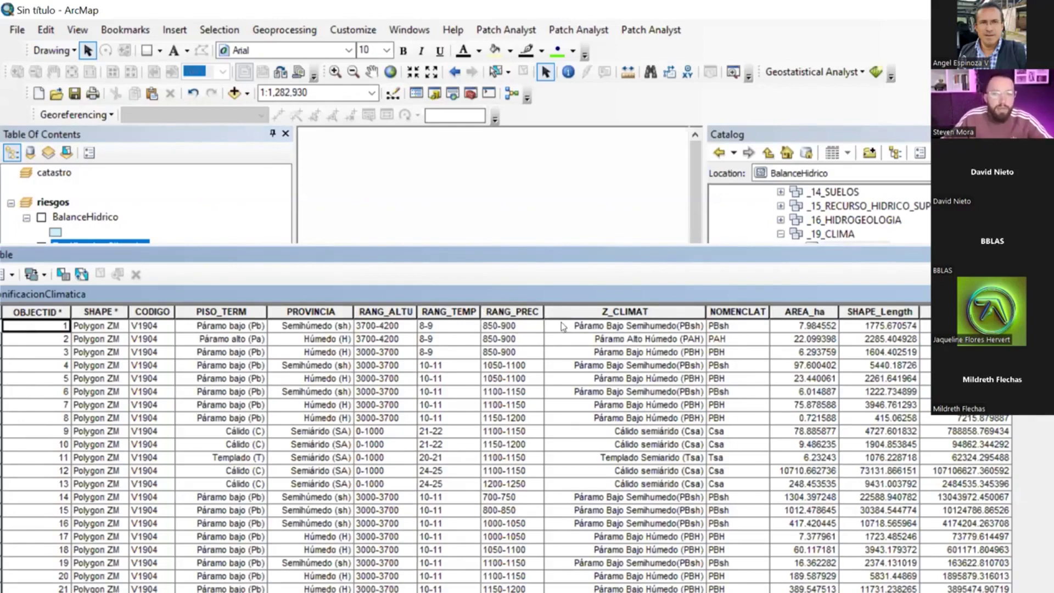
click(576, 308)
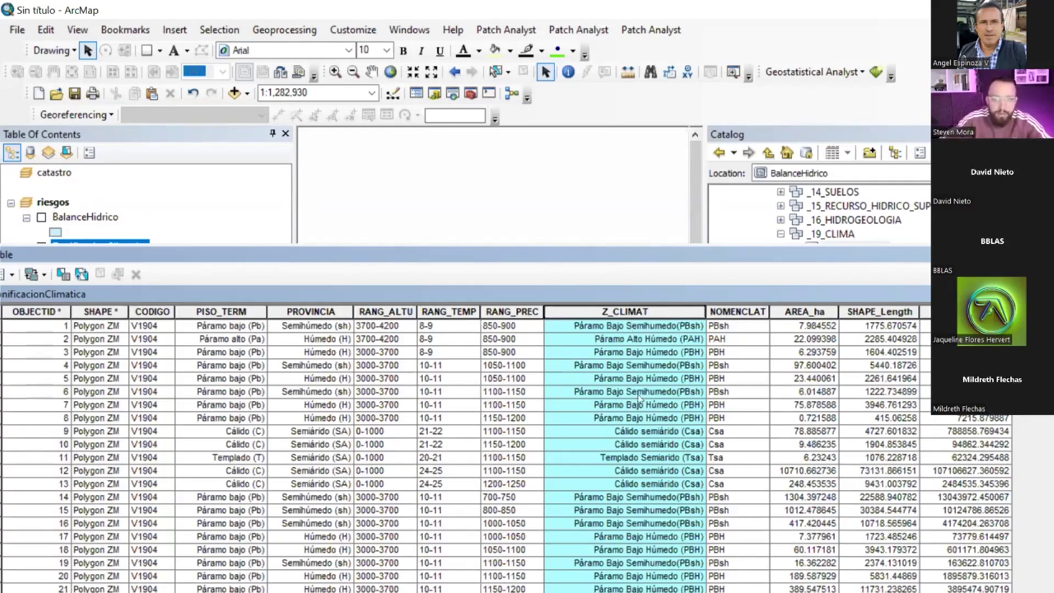
click(745, 338)
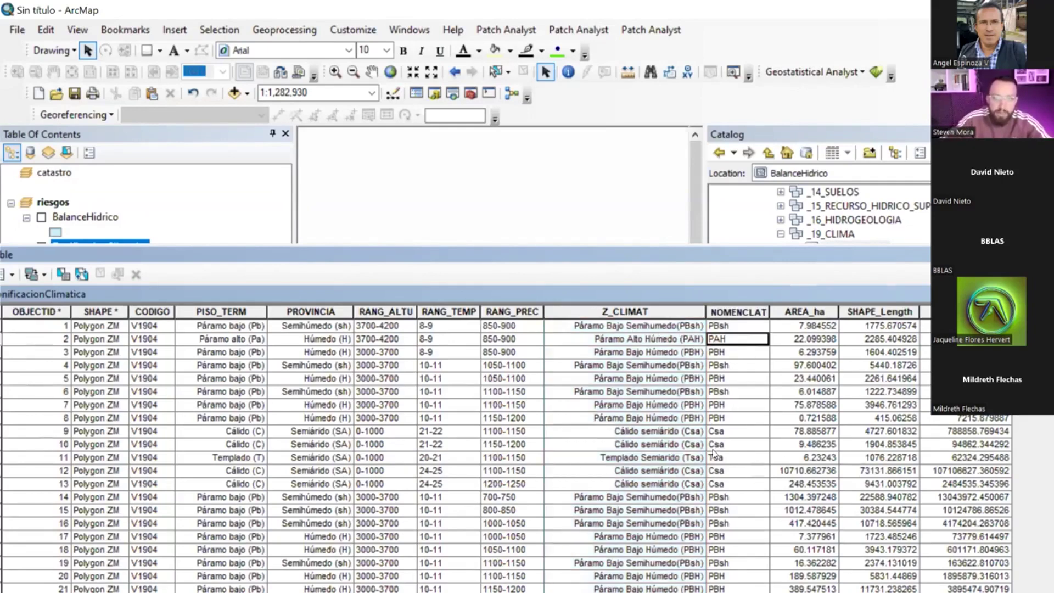
click(443, 313)
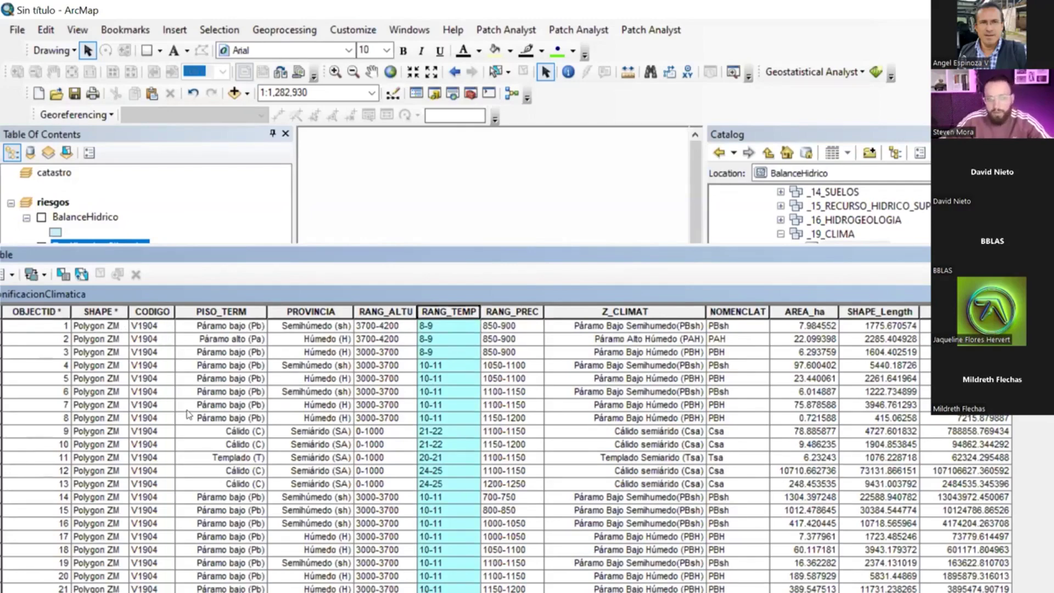
scroll(189, 415, down, 7)
scroll(288, 415, down, 8)
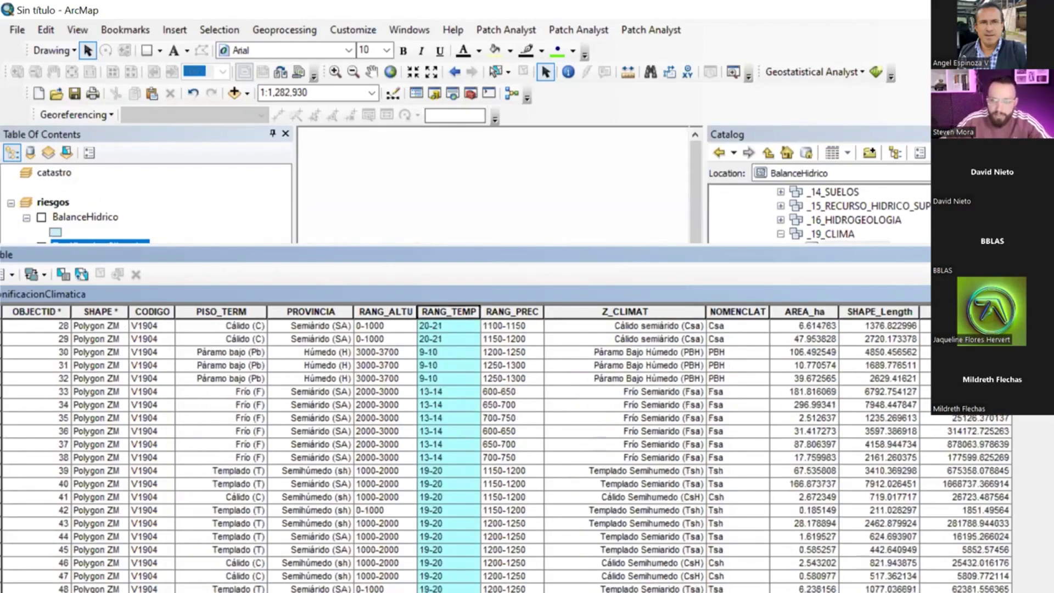
drag(921, 250, 307, 395)
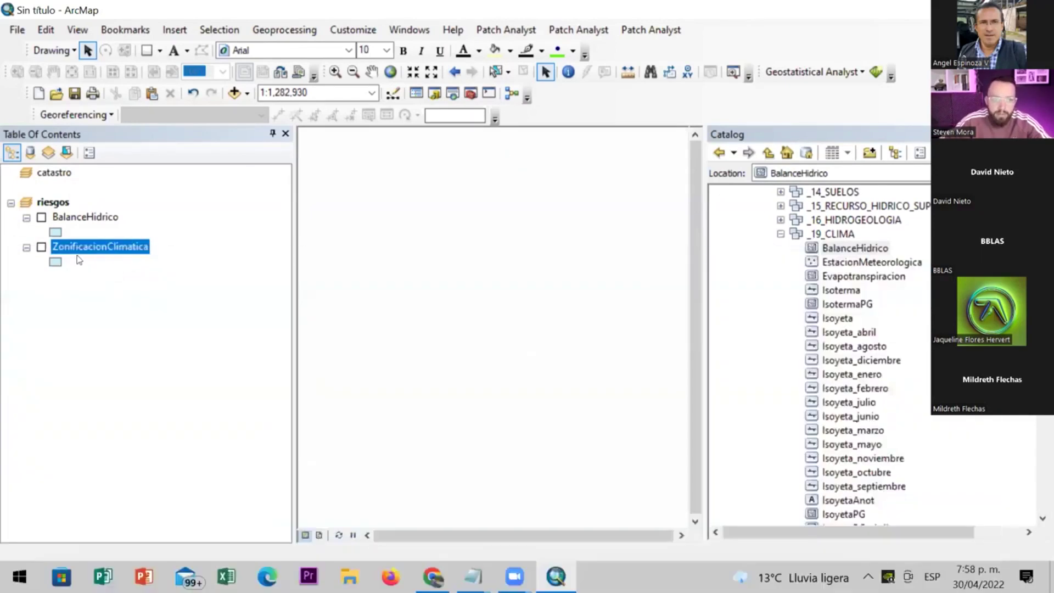
Collapse _19_CLIMA, expand _20_BIOTICO and add its MultitemporalCoberturas feature class to the riesgos data frame
scroll(794, 373, up, 3)
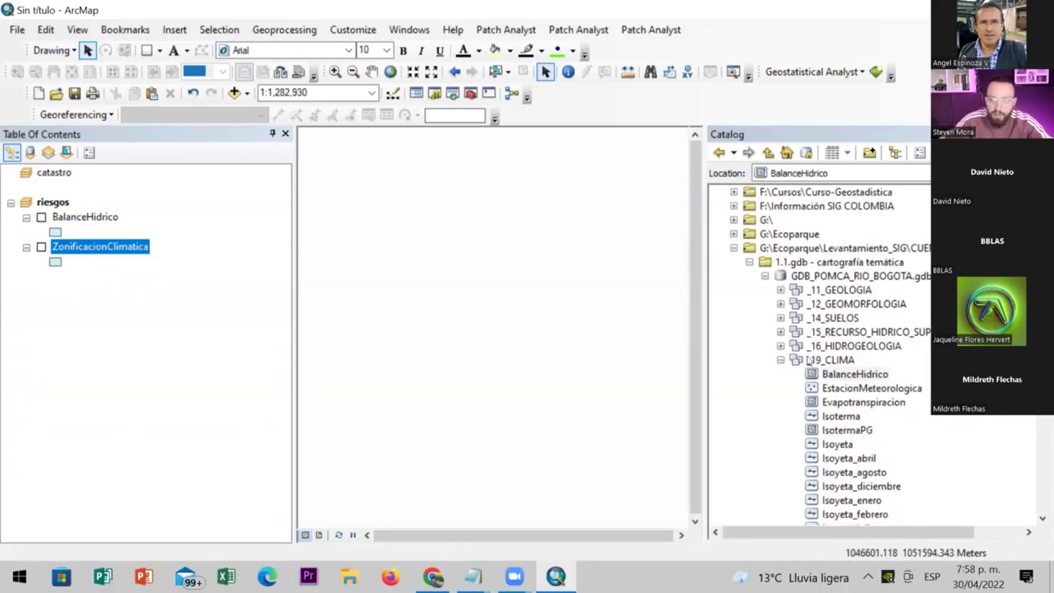
click(780, 359)
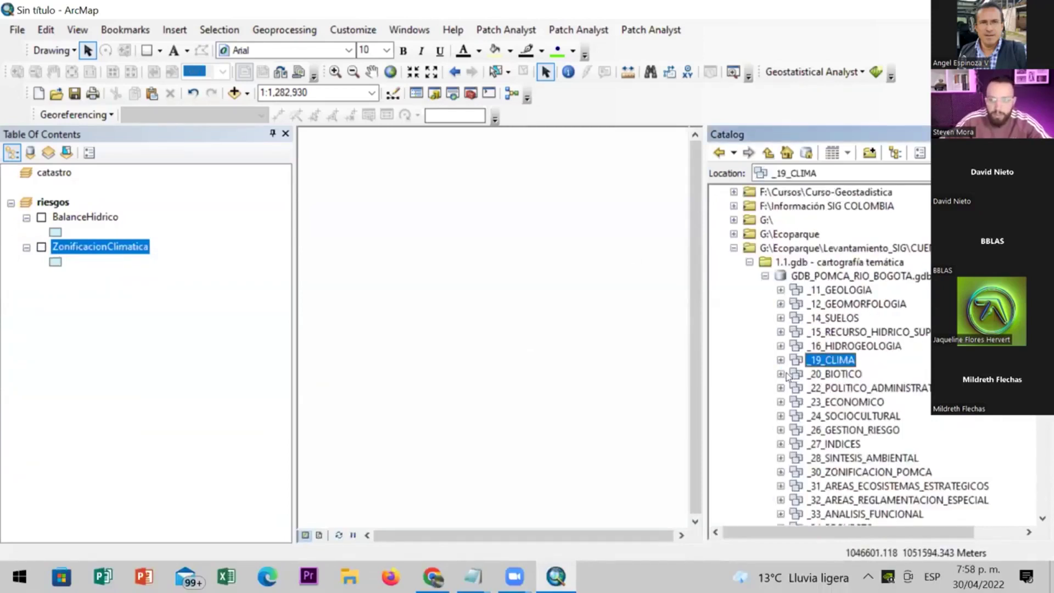
click(780, 374)
click(845, 389)
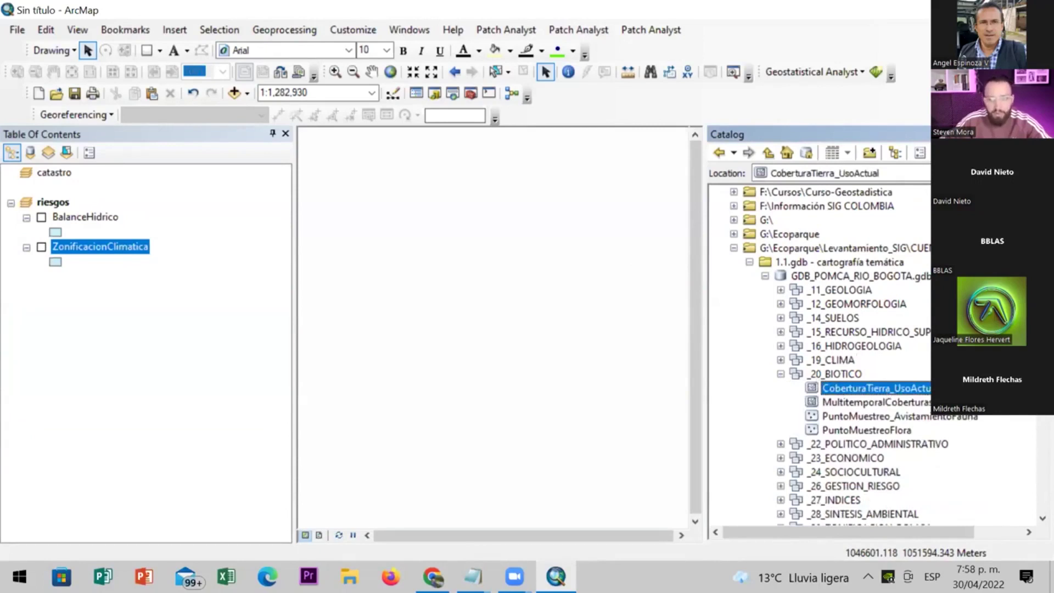
mouse_move(908, 409)
mouse_down()
mouse_move(555, 339)
mouse_move(755, 369)
mouse_move(716, 377)
mouse_up()
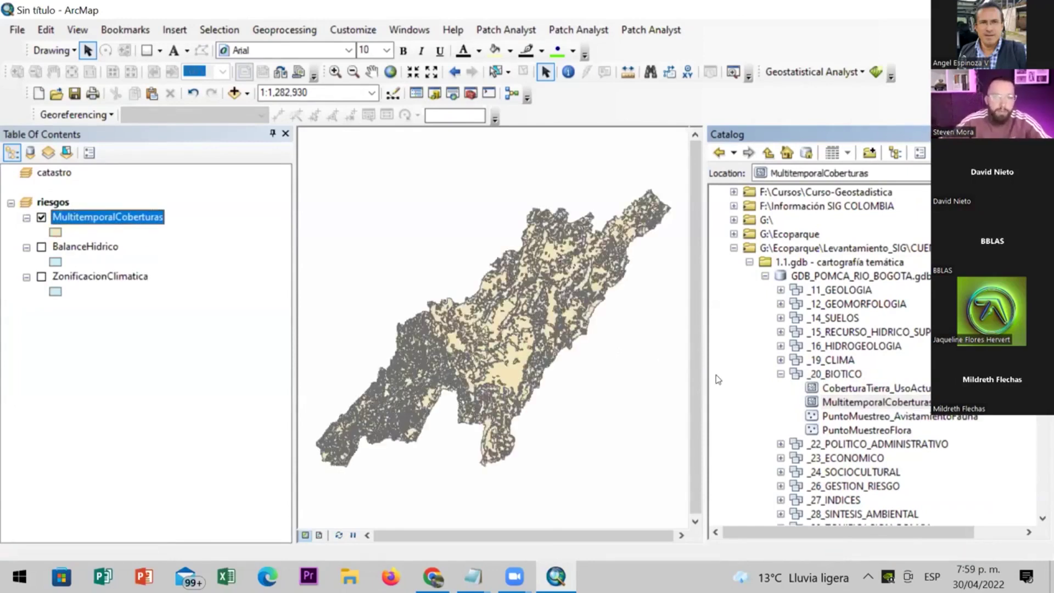
Open the MultitemporalCoberturas attribute table and examine the CAMBIO and COBERTURA values across its records
right_click(133, 220)
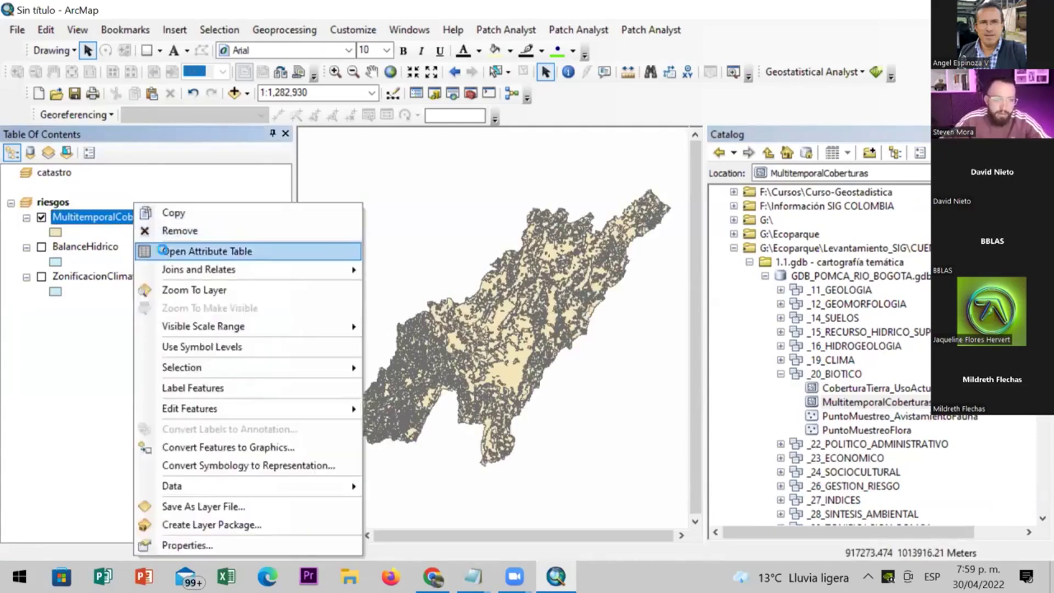
click(163, 251)
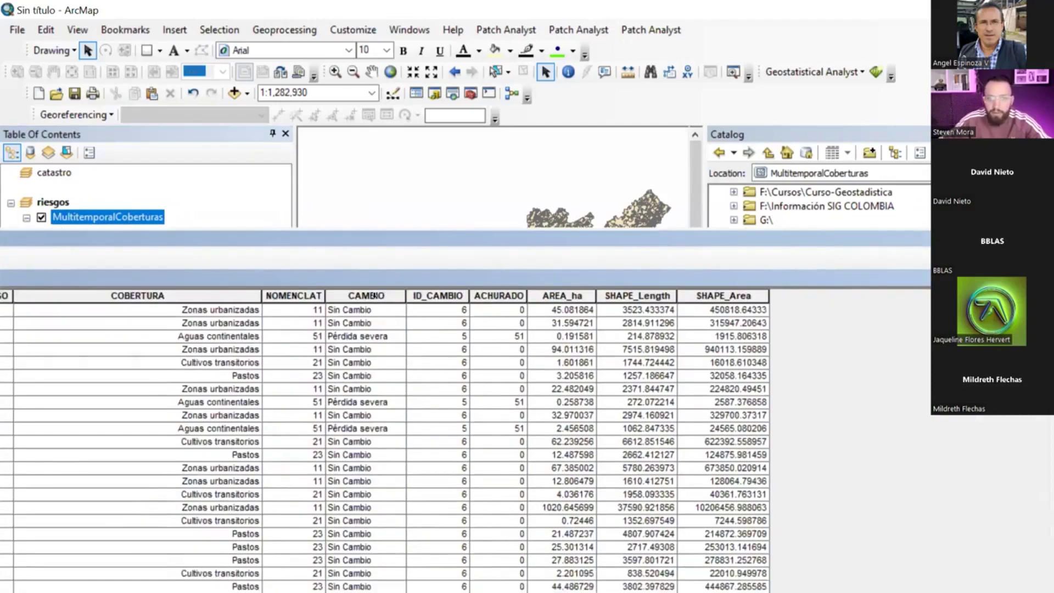
click(363, 296)
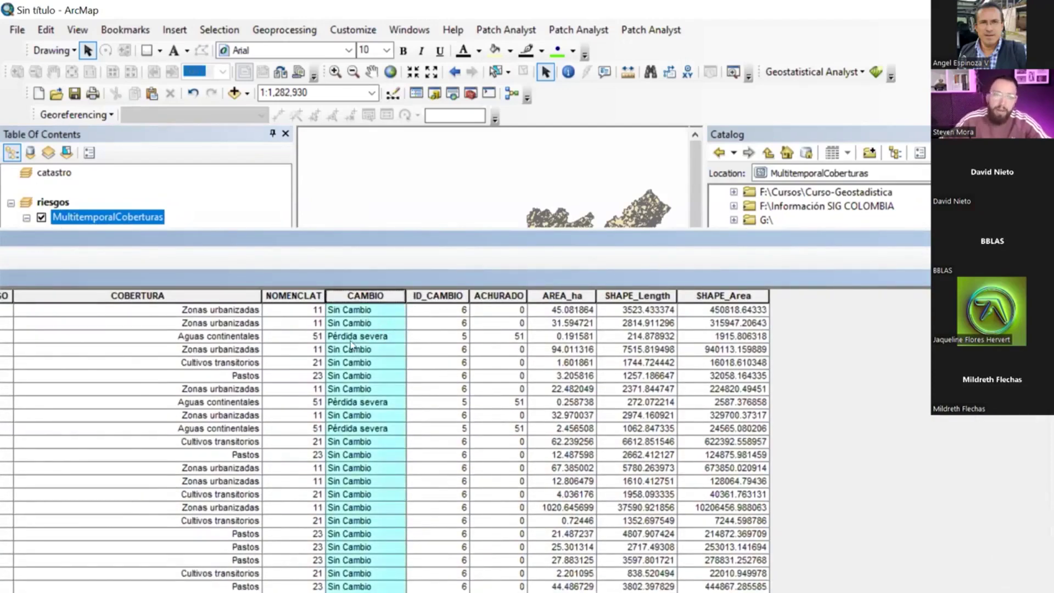
scroll(383, 436, down, 6)
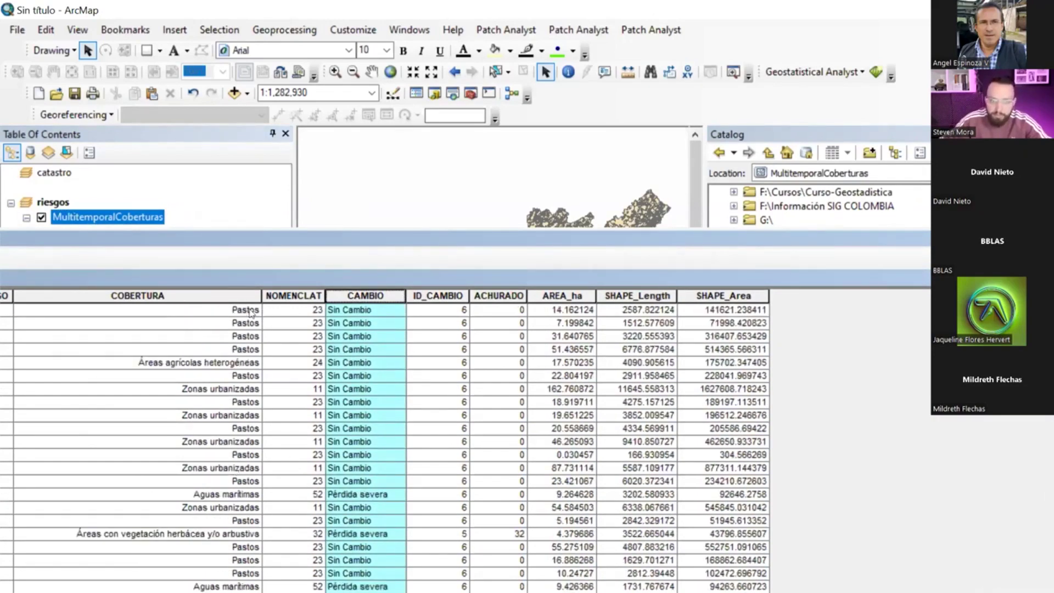
scroll(203, 380, down, 4)
click(164, 381)
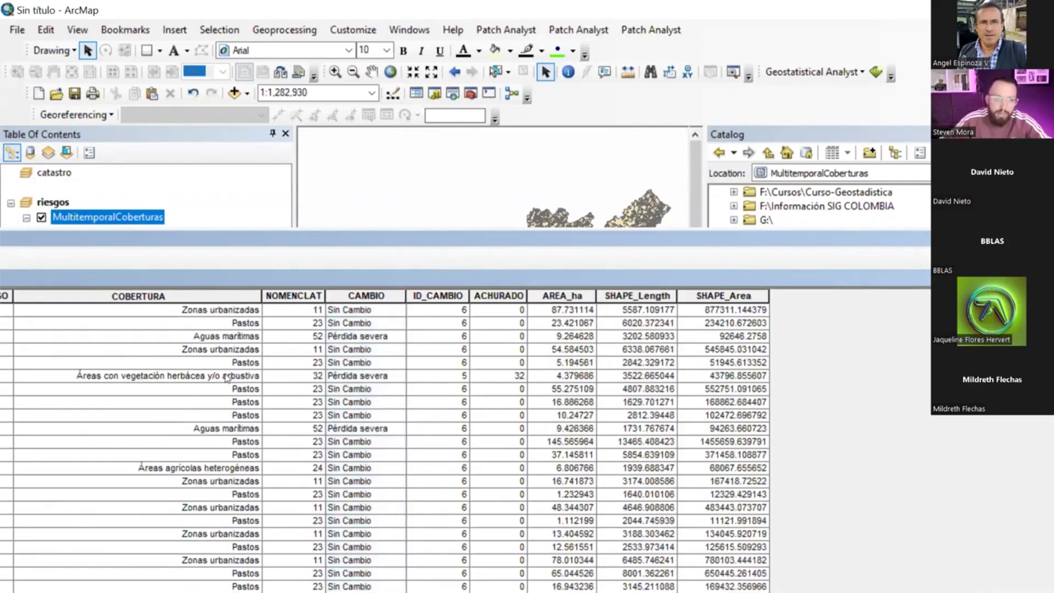
scroll(227, 378, down, 9)
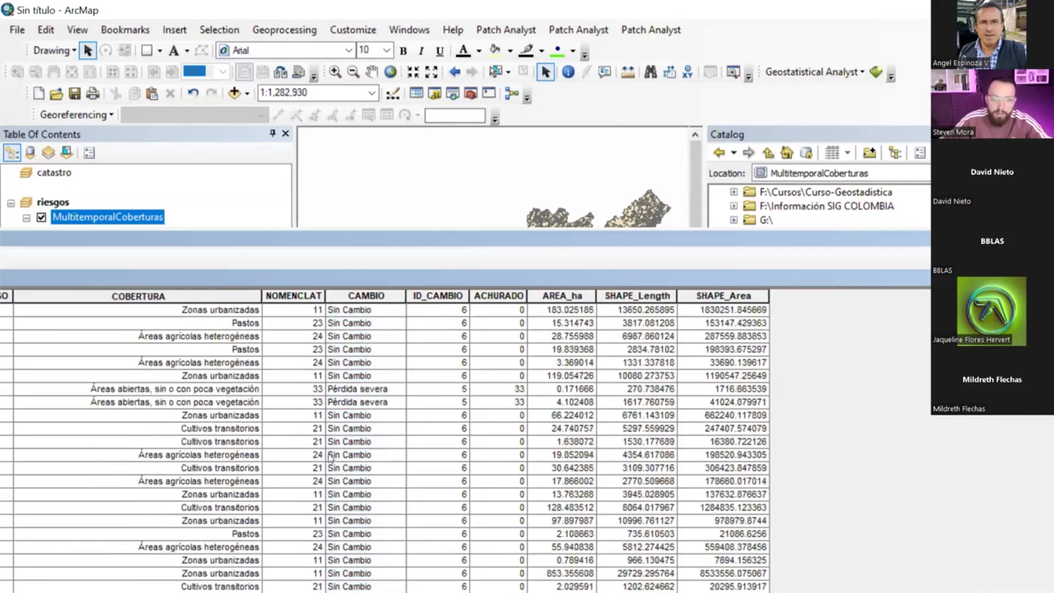
click(330, 455)
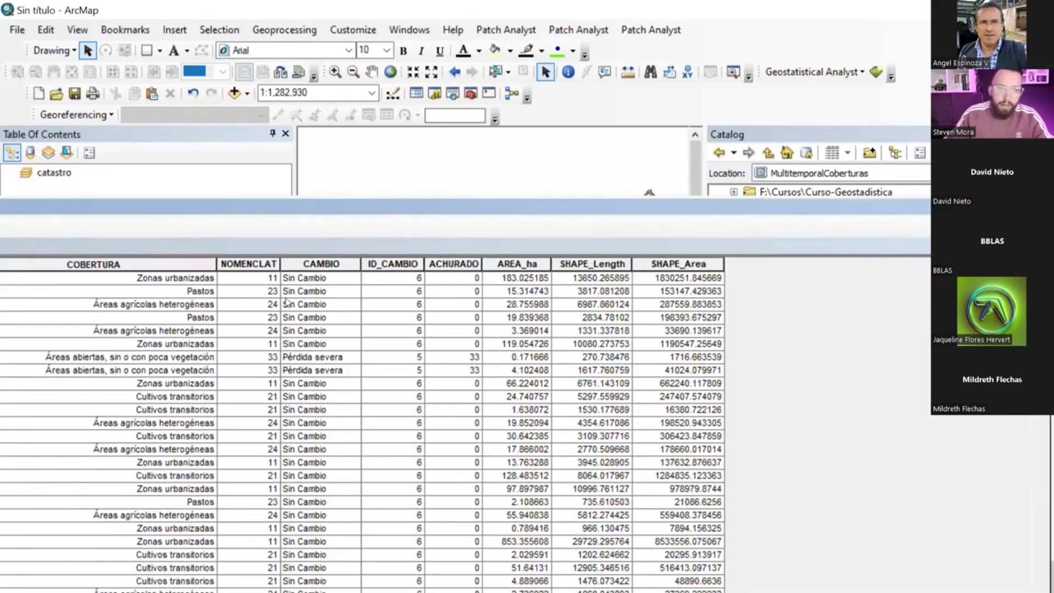
scroll(293, 306, down, 10)
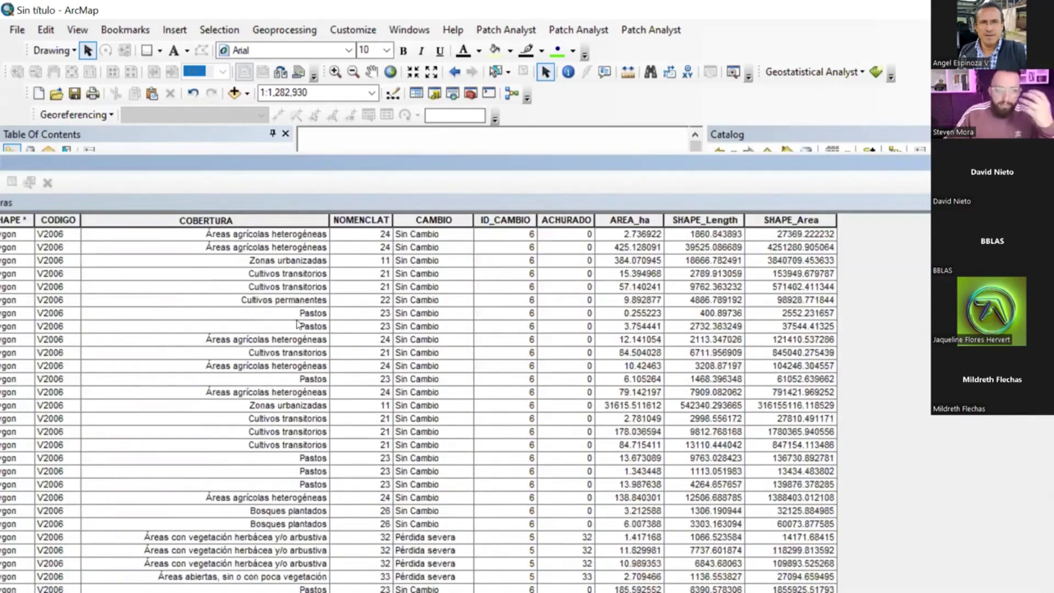
scroll(297, 333, down, 10)
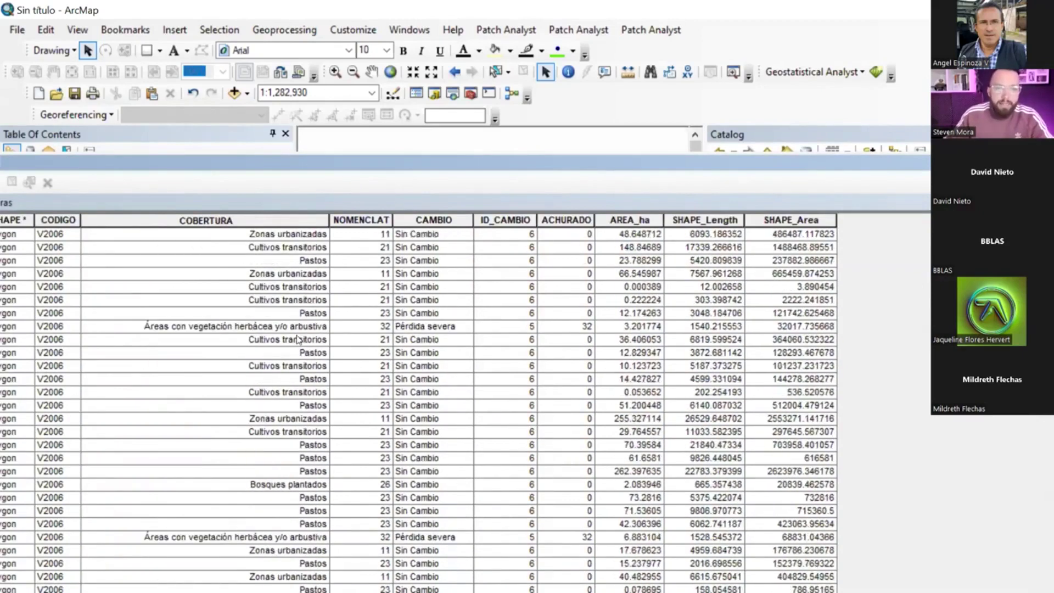
scroll(299, 340, down, 4)
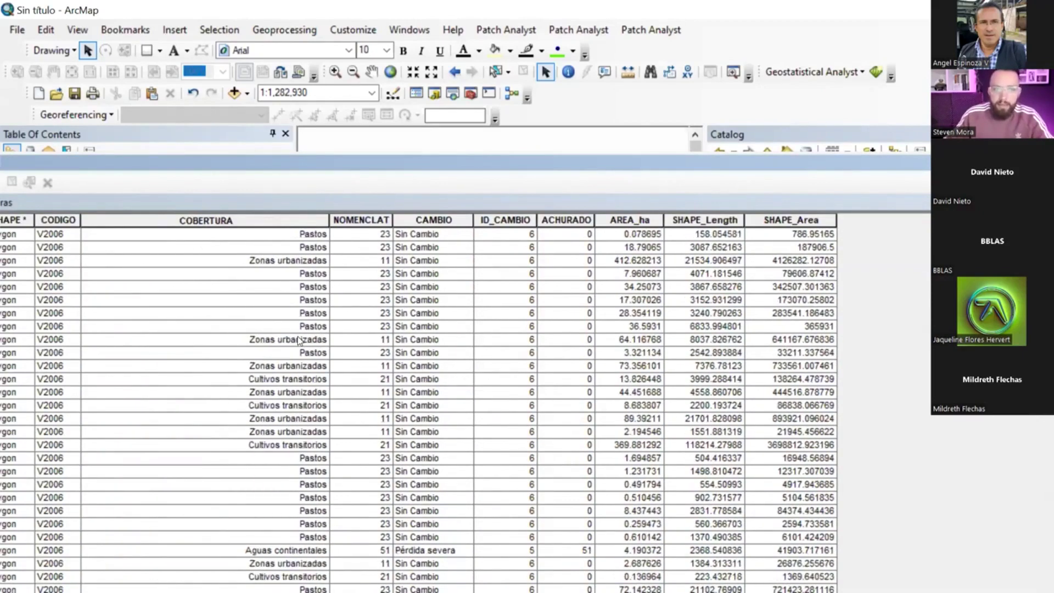
Review the COBERTURA, CAMBIO and ID_CAMBIO columns further down the MultitemporalCoberturas attribute table and close the table
scroll(299, 340, down, 7)
scroll(301, 340, down, 10)
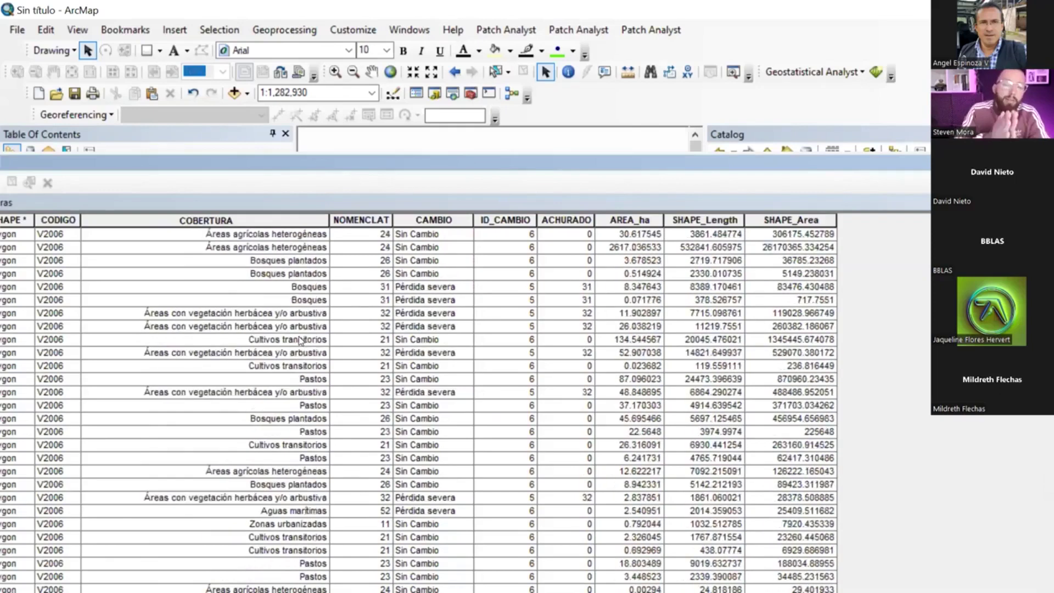
scroll(301, 340, down, 10)
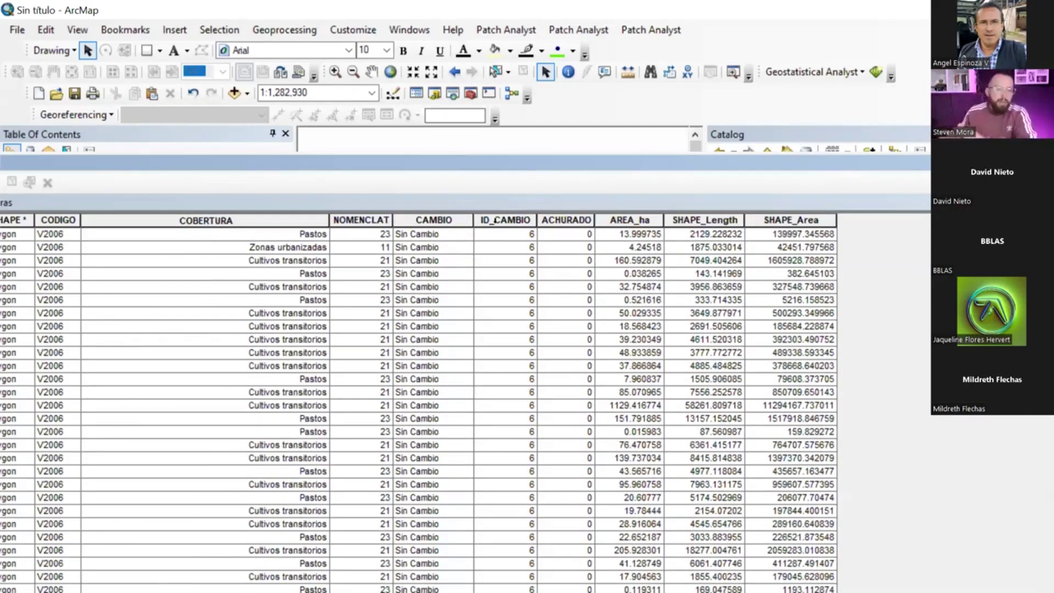
scroll(306, 292, down, 7)
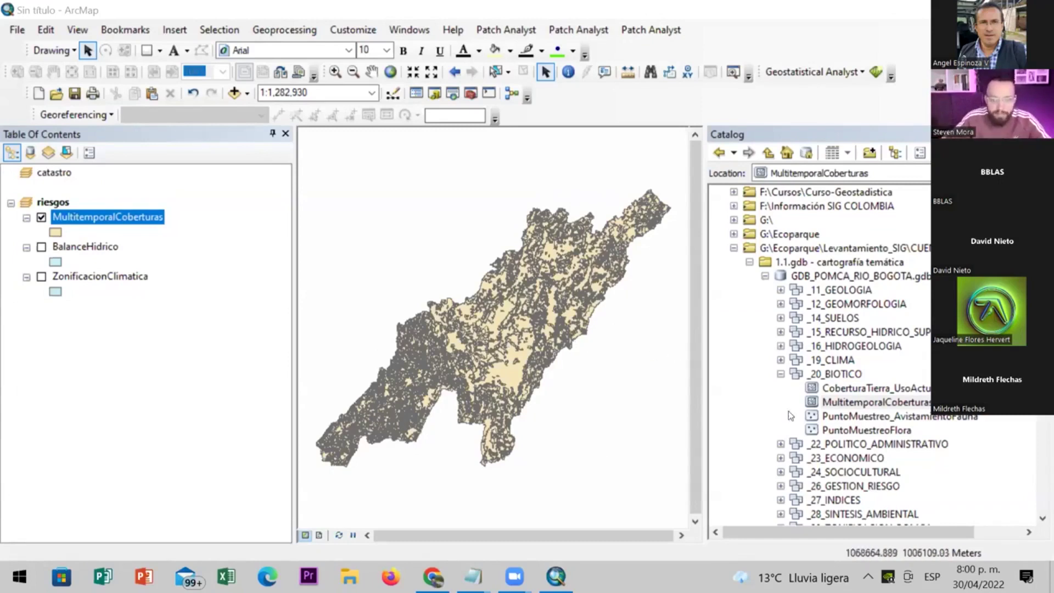
Add the PuntoMuestreo_AvistamientoFauna feature class from _20_BIOTICO to the riesgos data frame and hide MultitemporalCoberturas
click(781, 374)
click(781, 375)
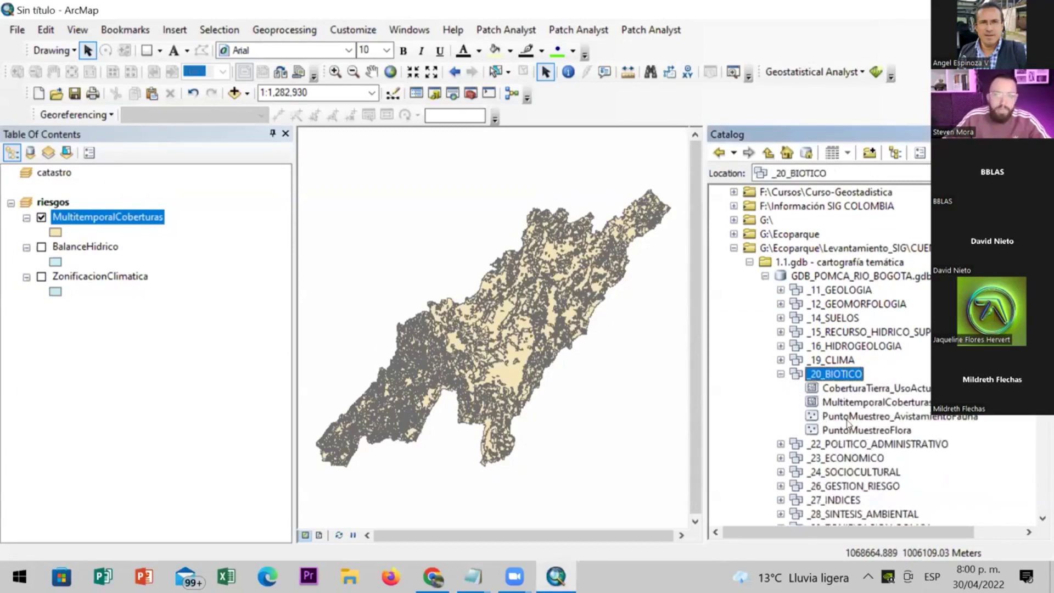
click(878, 418)
click(878, 431)
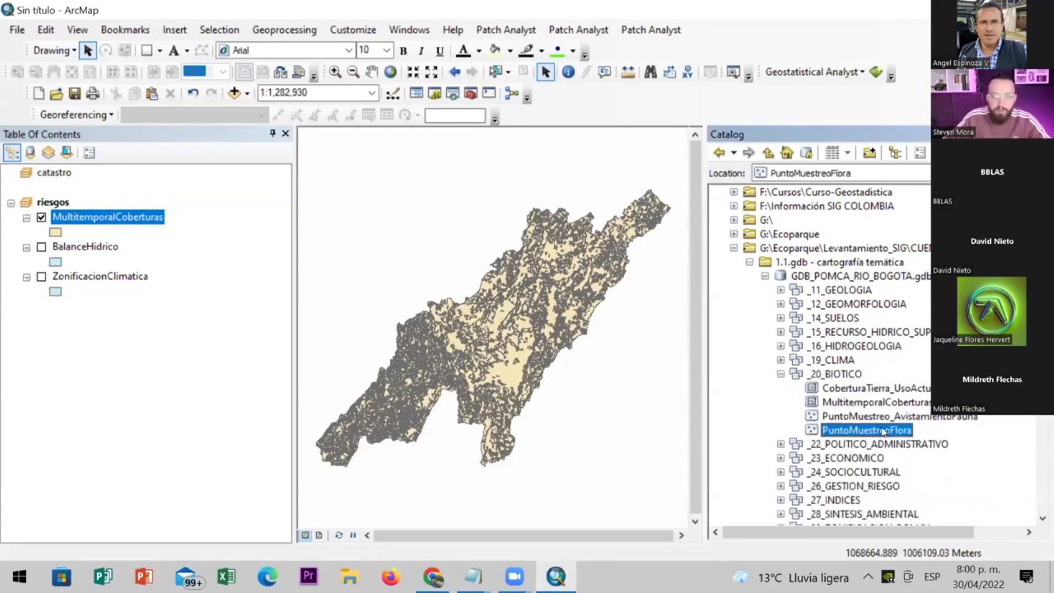
click(907, 418)
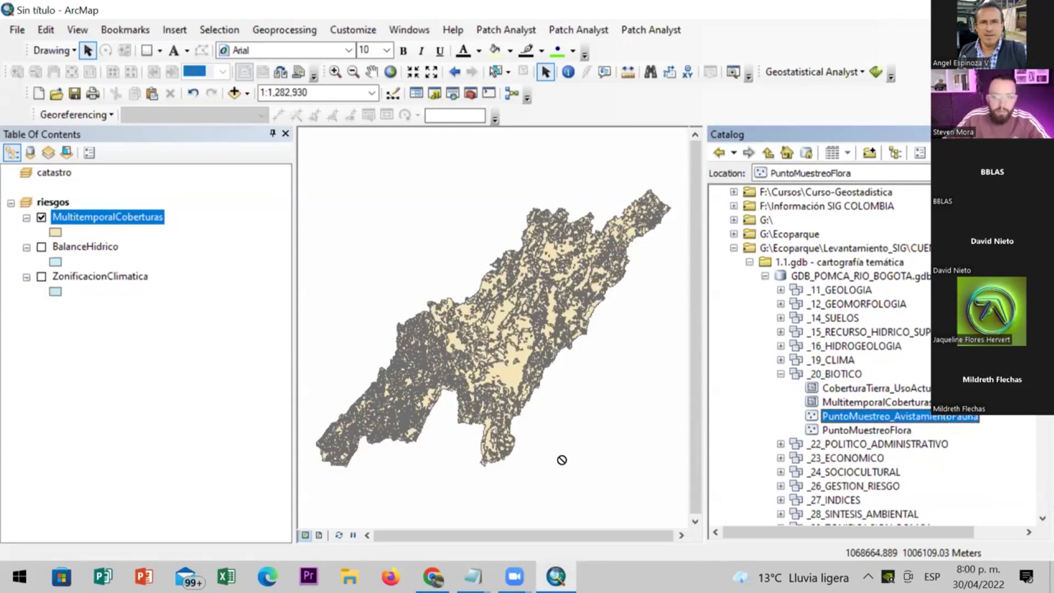
drag(549, 470, 548, 471)
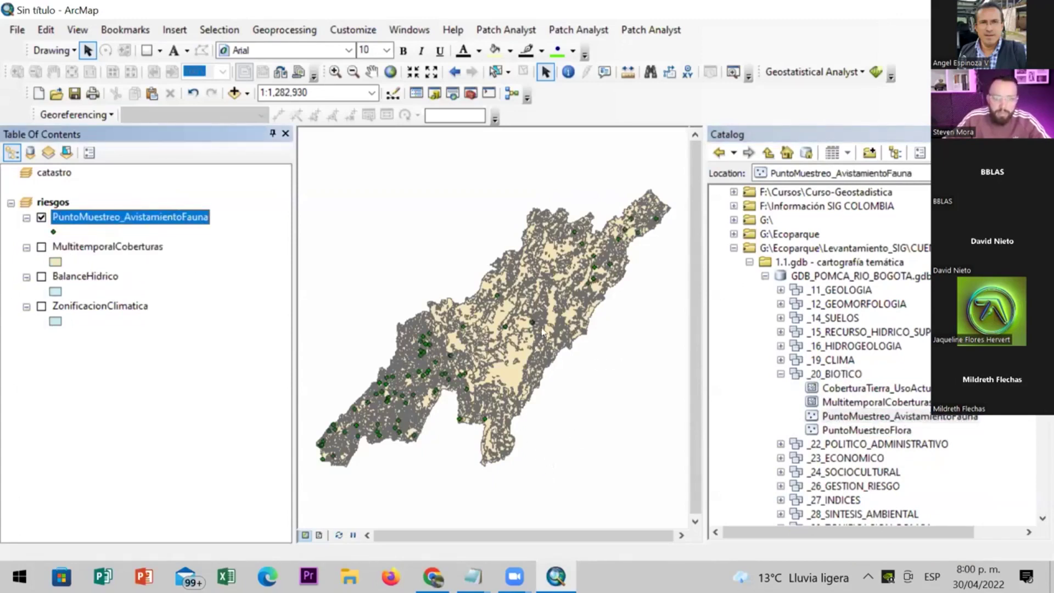
Open the PuntoMuestreo_AvistamientoFauna attribute table and examine the NOMBRE, ID_MUEST and DESCRIP fields
right_click(196, 218)
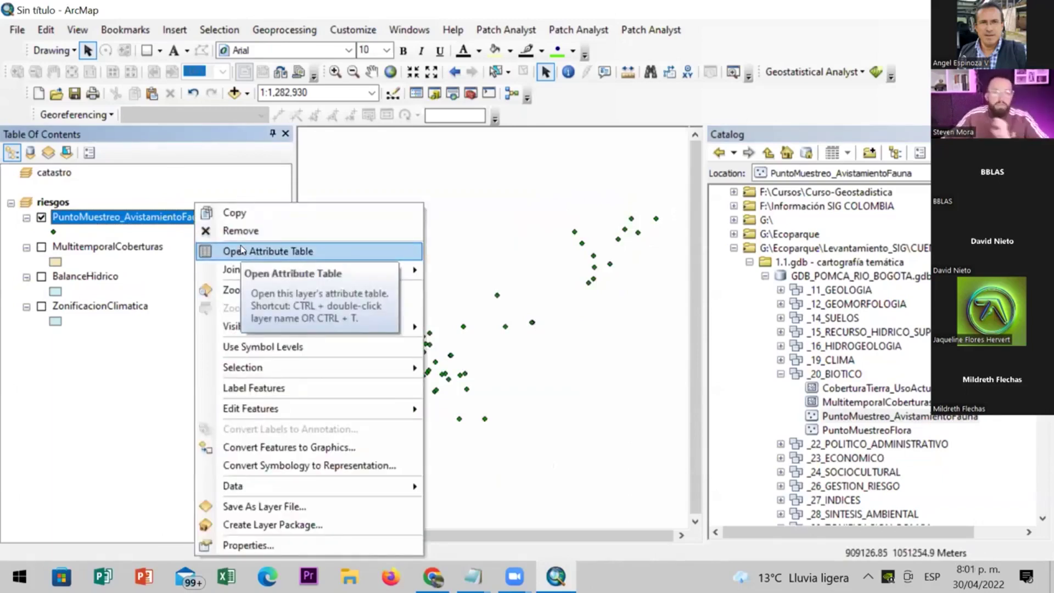
click(241, 250)
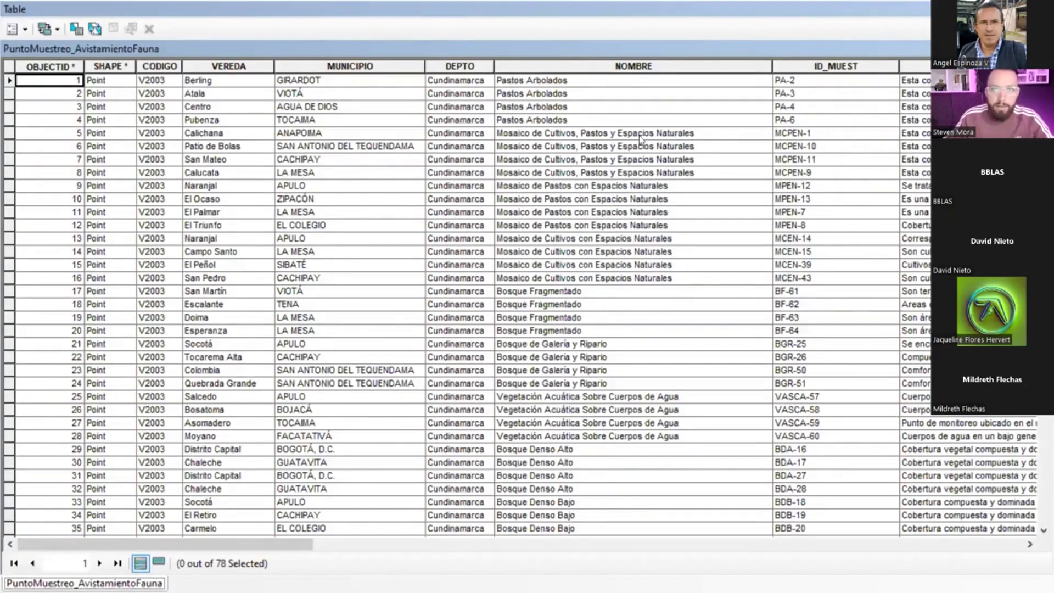
click(856, 225)
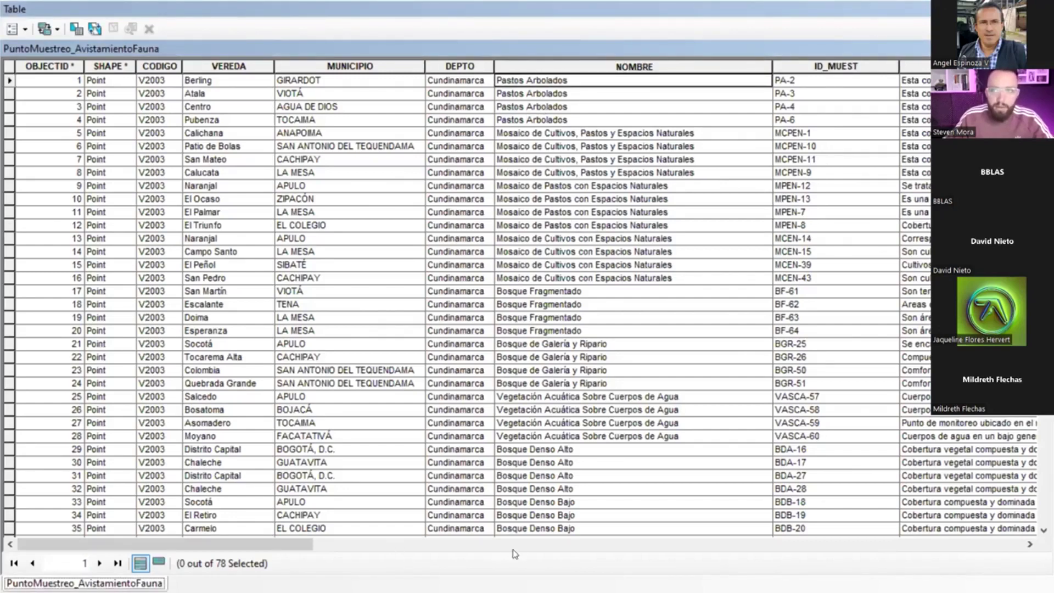
click(680, 546)
click(709, 546)
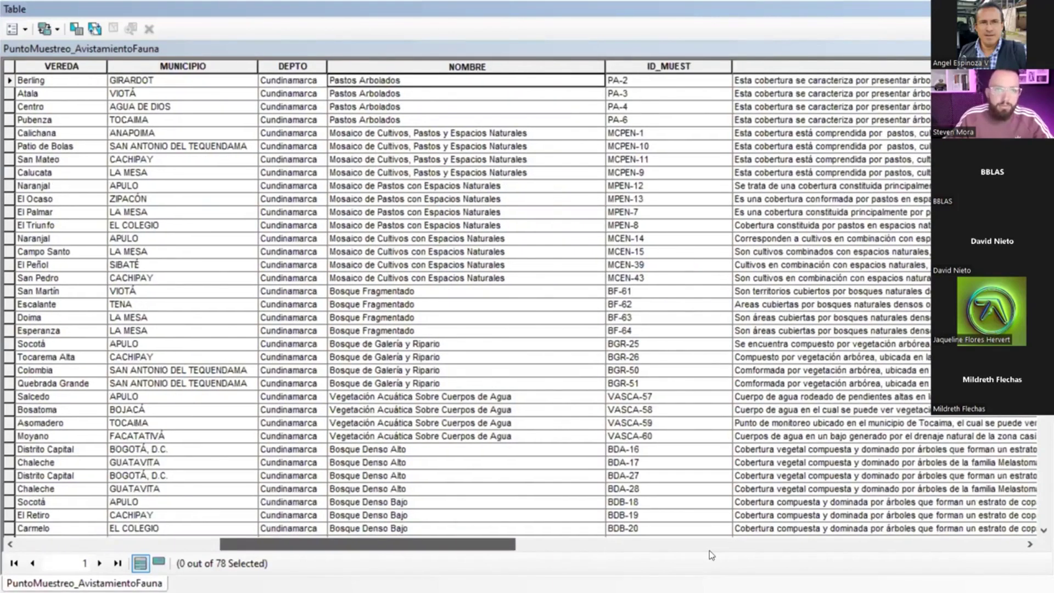
scroll(387, 107, right, 1)
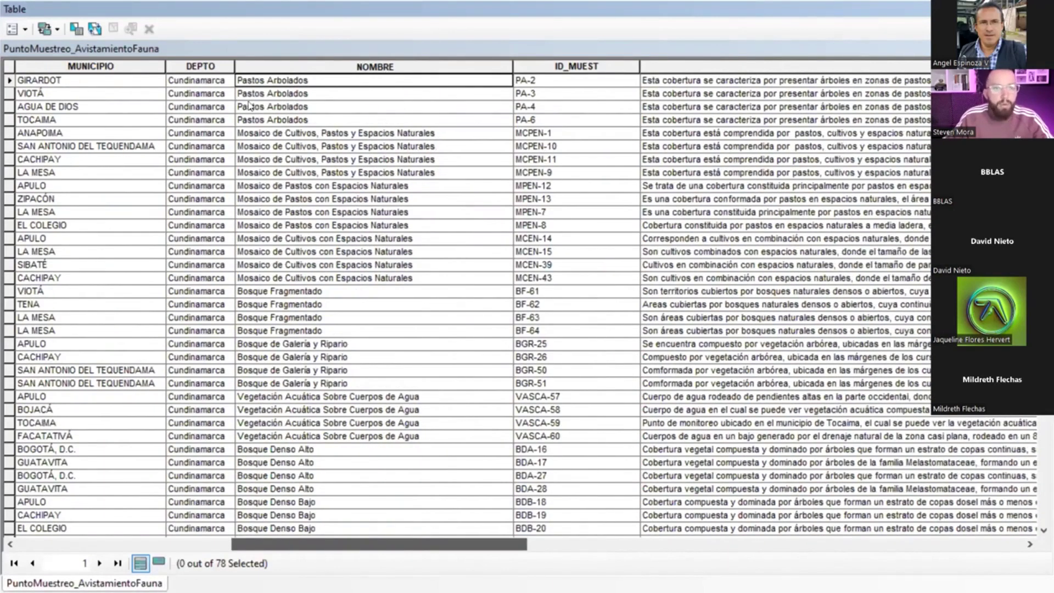
scroll(236, 99, right, 2)
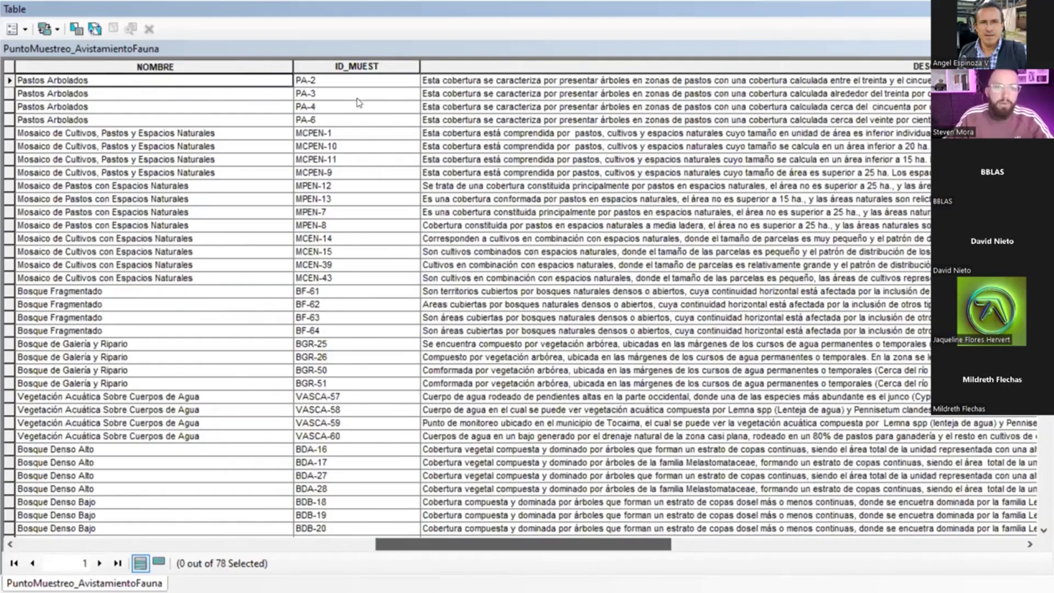
scroll(385, 103, right, 1)
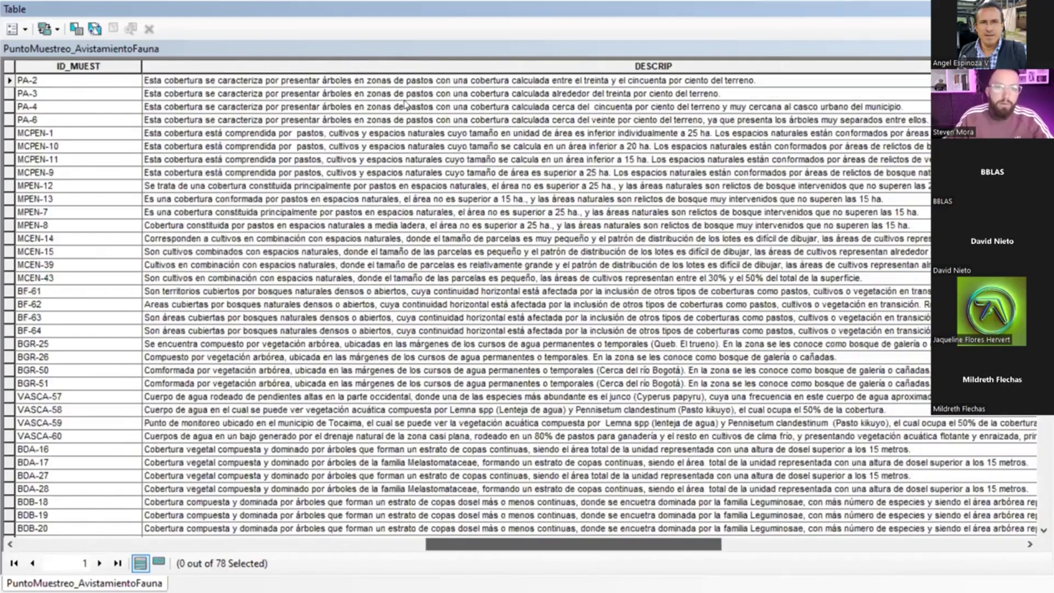
click(513, 105)
Examine the ESTACIONAL, LOCALIDAD, CUERPO_AGU, COTA and coordinate fields of the fauna sighting points and close the table
drag(541, 545, 669, 547)
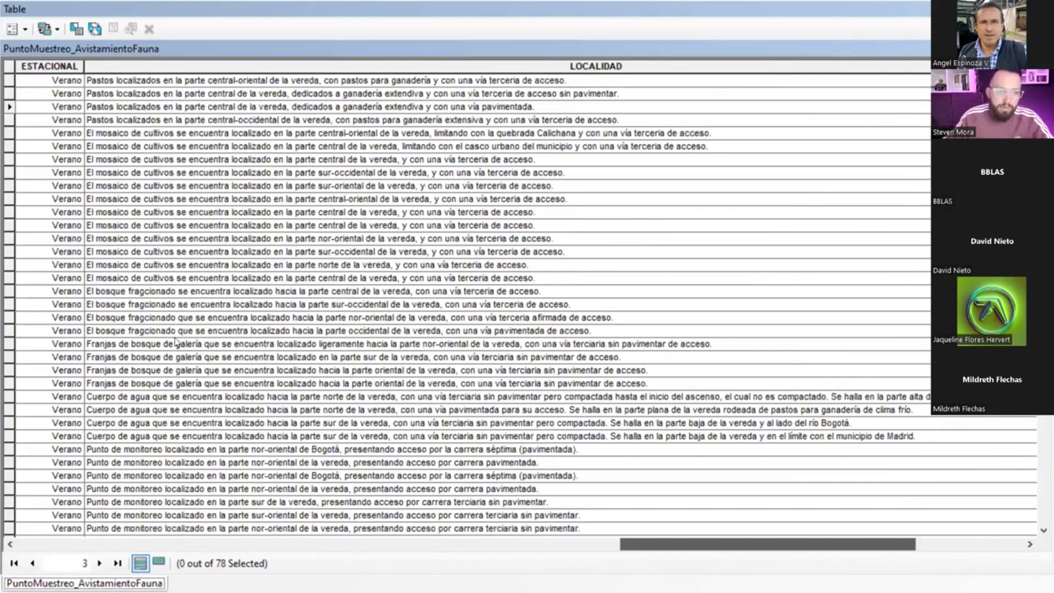
drag(543, 544, 755, 550)
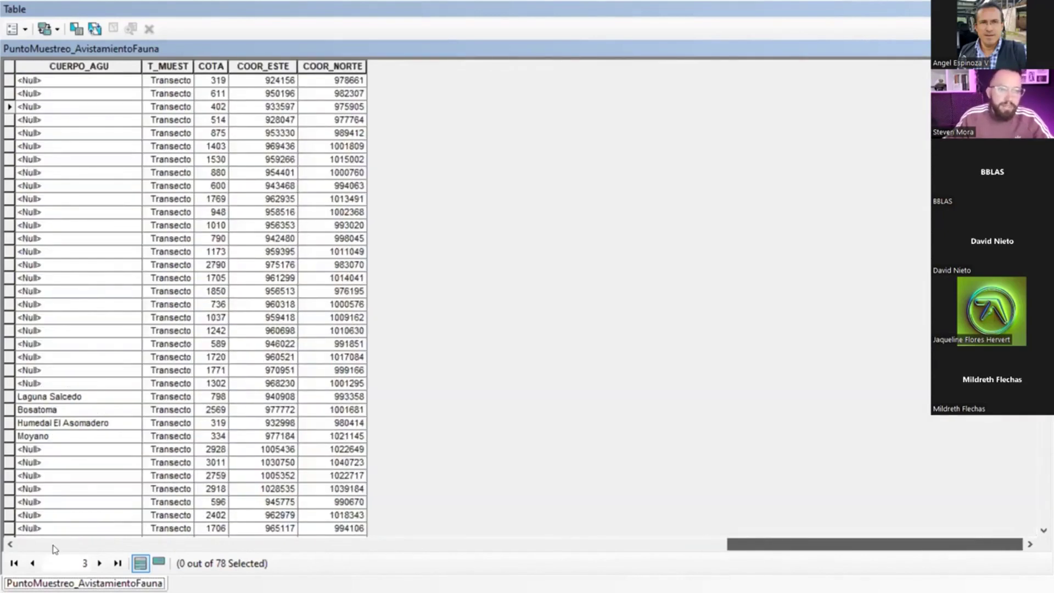
scroll(527, 302, left, 3)
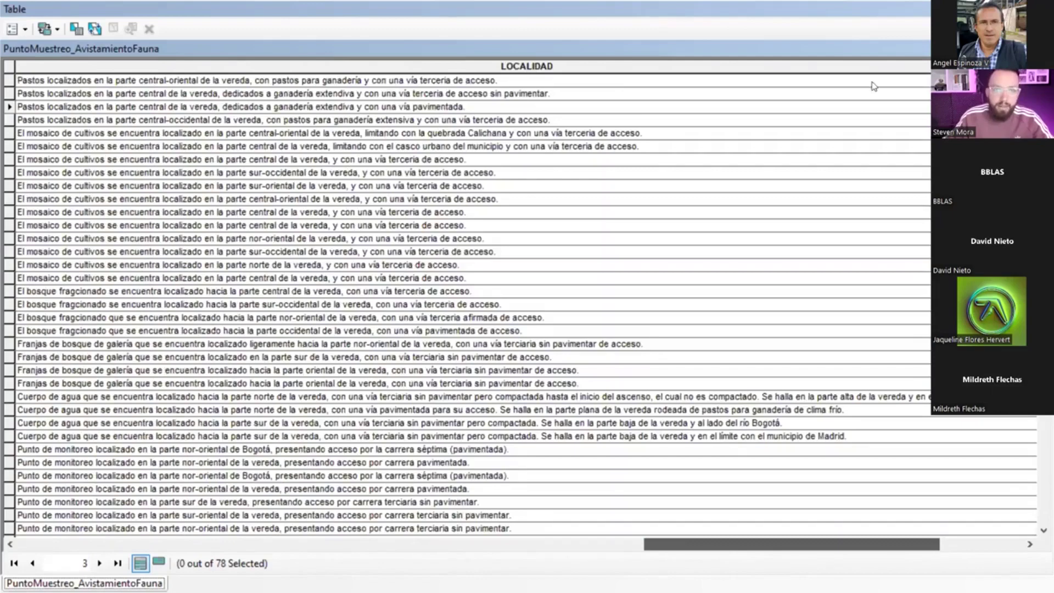
scroll(463, 386, left, 5)
key(alt+Tab)
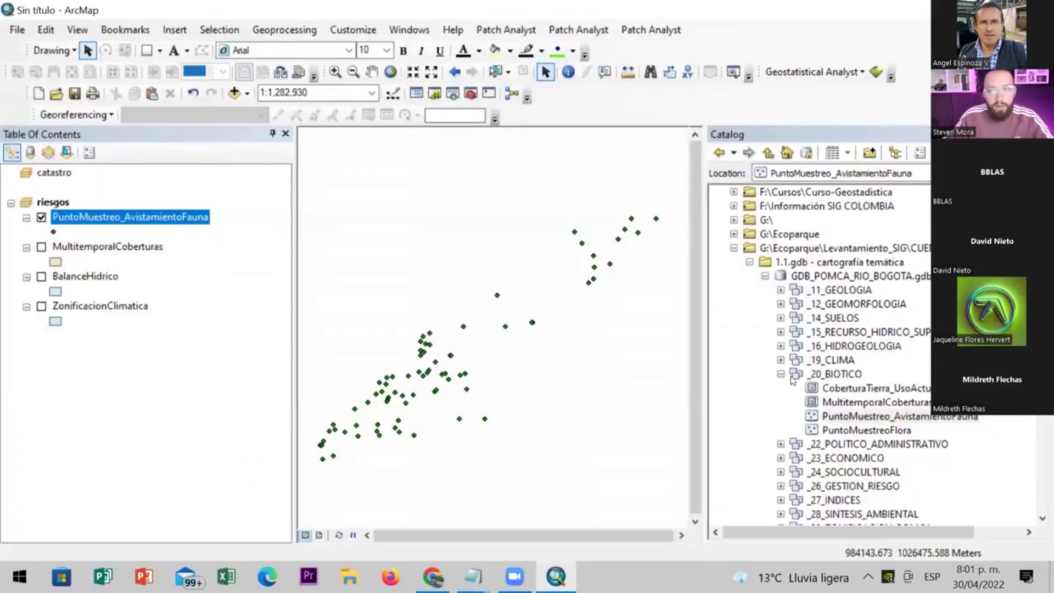
Collapse _20_BIOTICO, expand _22_POLITICO_ADMINISTRATIVO and add its Asentamiento, Vereda and Municipio feature classes to the riesgos data frame
click(780, 373)
click(780, 388)
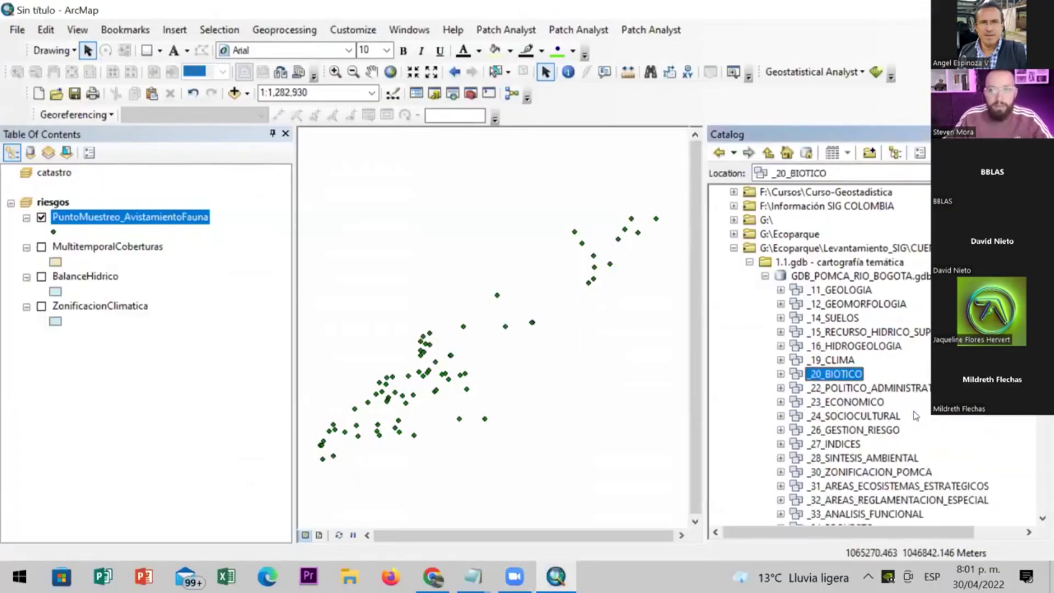
click(856, 388)
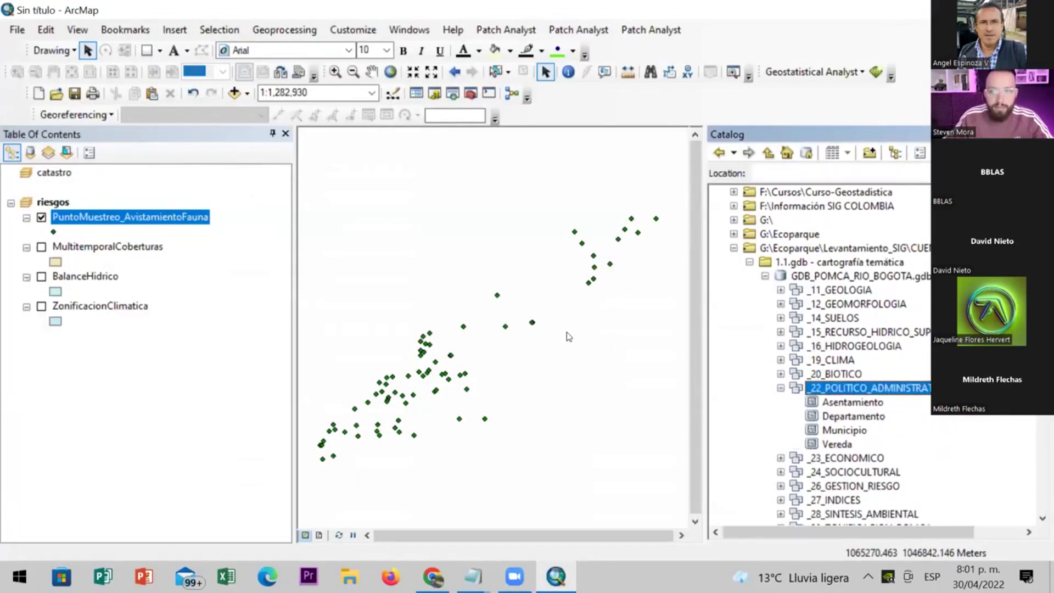
double_click(806, 400)
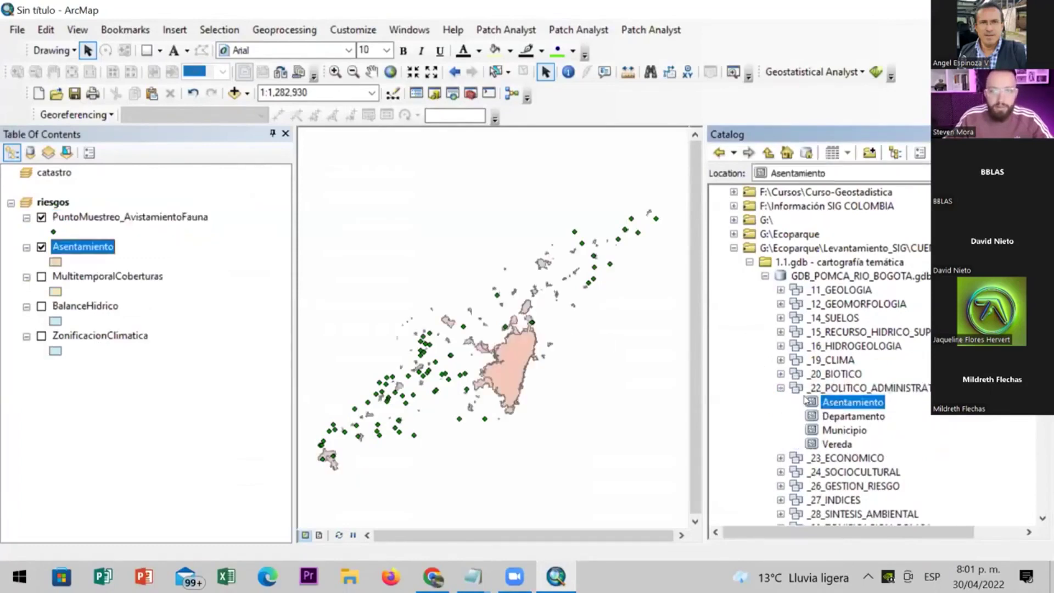
double_click(837, 443)
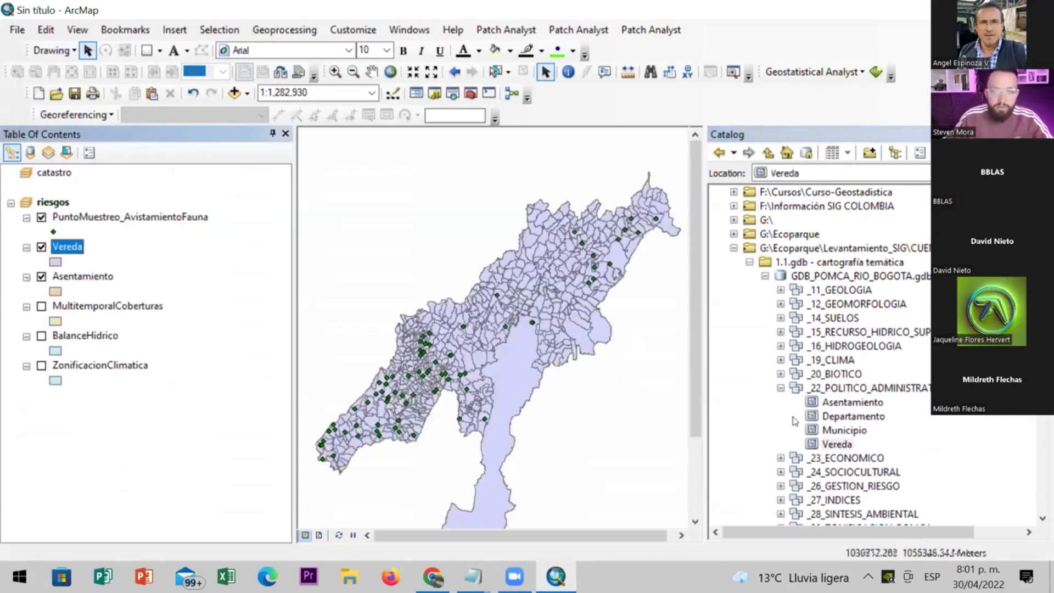
drag(833, 430, 689, 537)
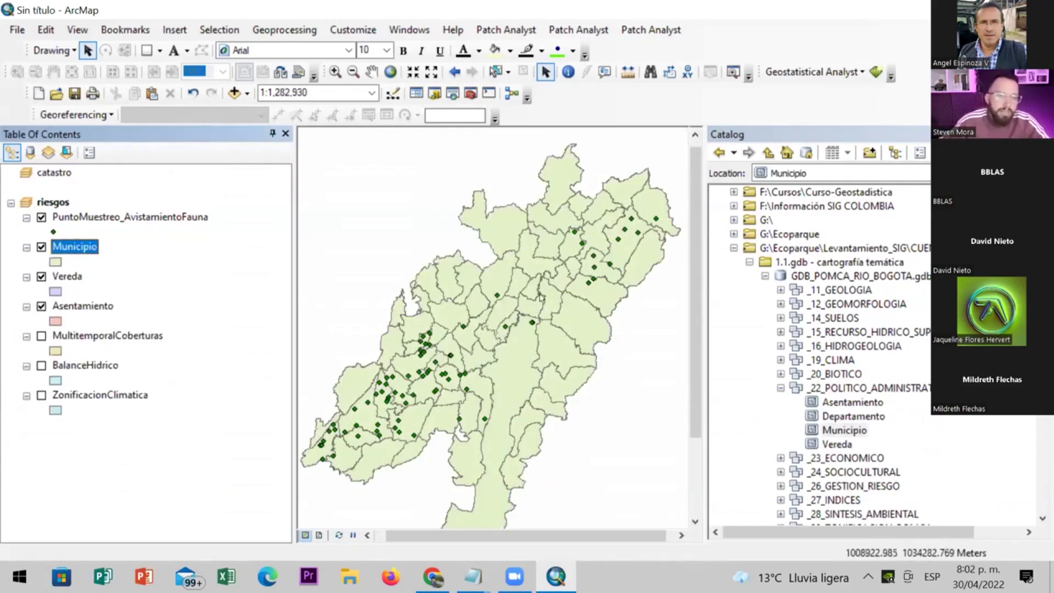
Hide the Vereda, Municipio, Asentamiento and PuntoMuestreo_AvistamientoFauna layers
click(42, 277)
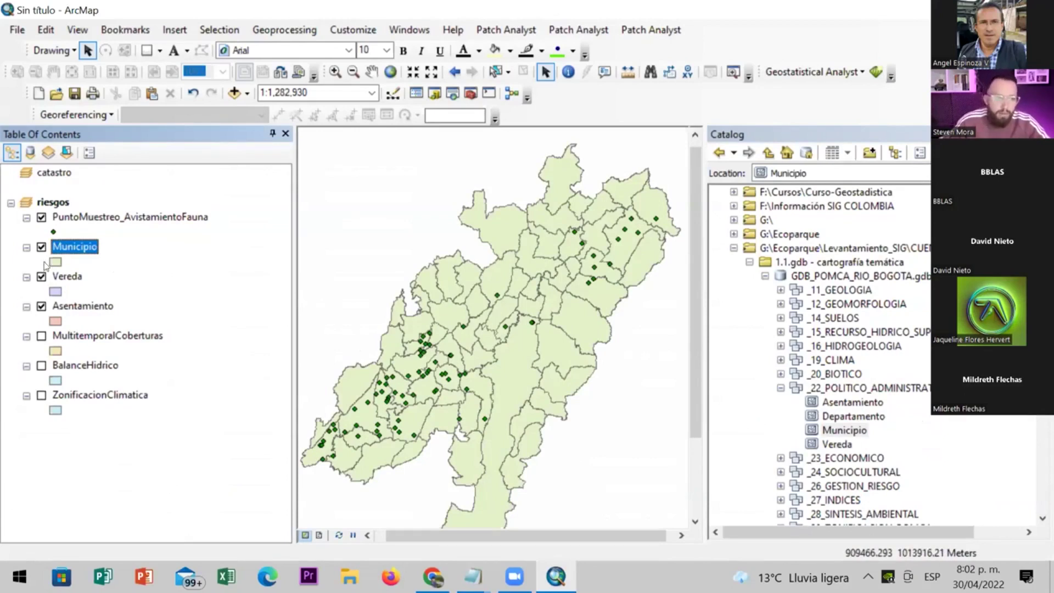
click(42, 248)
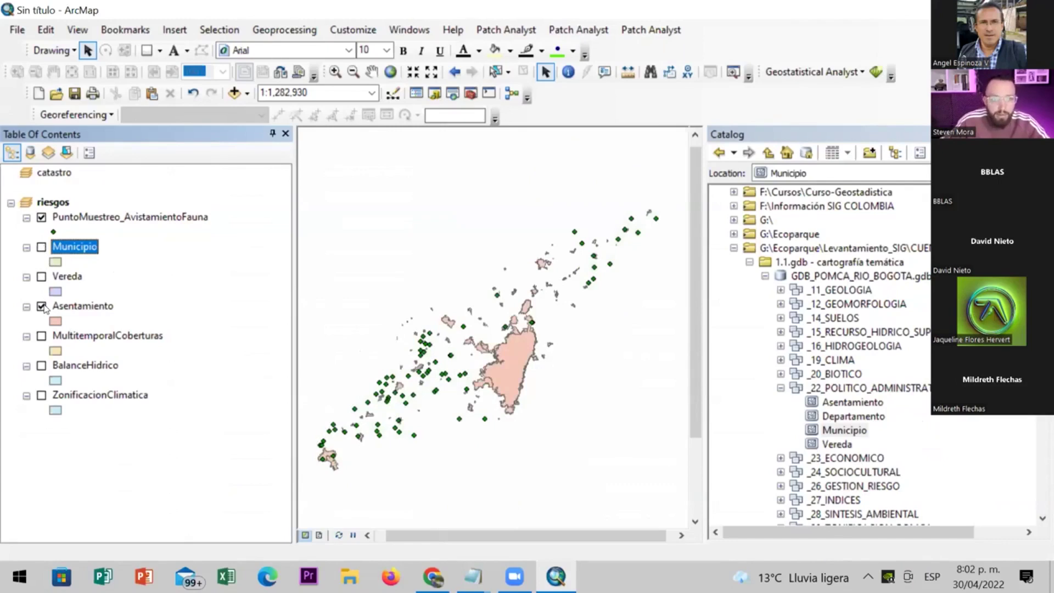
click(43, 306)
click(42, 219)
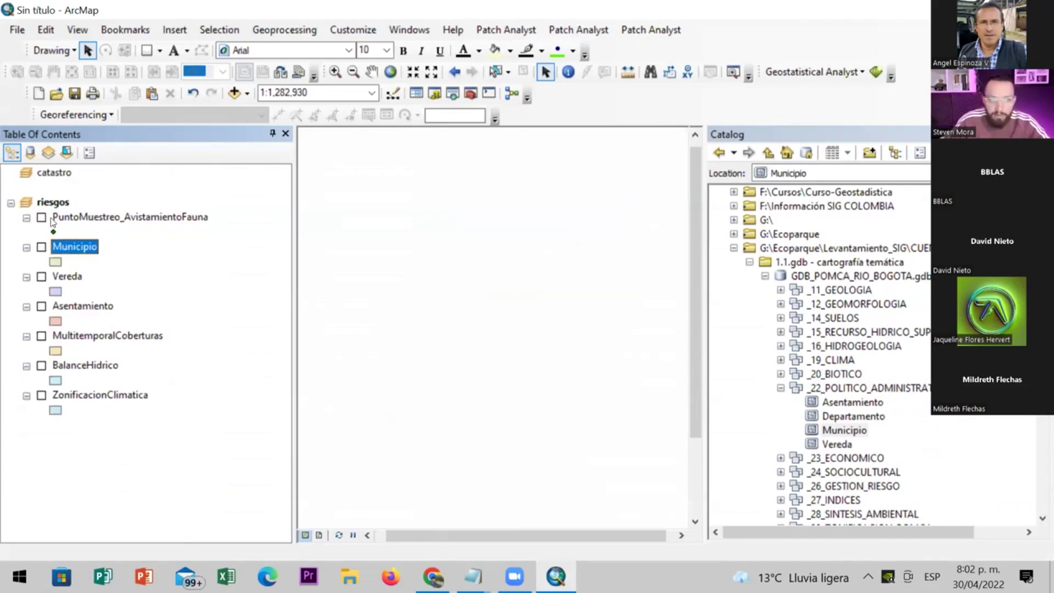
Collapse the legends of all seven layers in the riesgos data frame
click(27, 218)
click(27, 233)
click(27, 248)
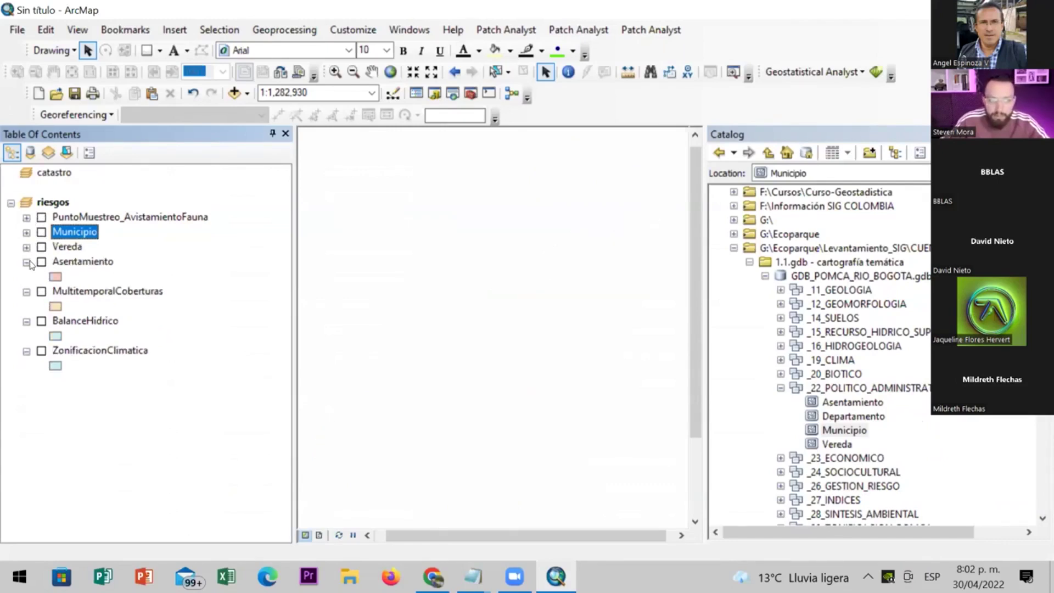
click(26, 262)
click(26, 277)
right_click(27, 297)
click(26, 293)
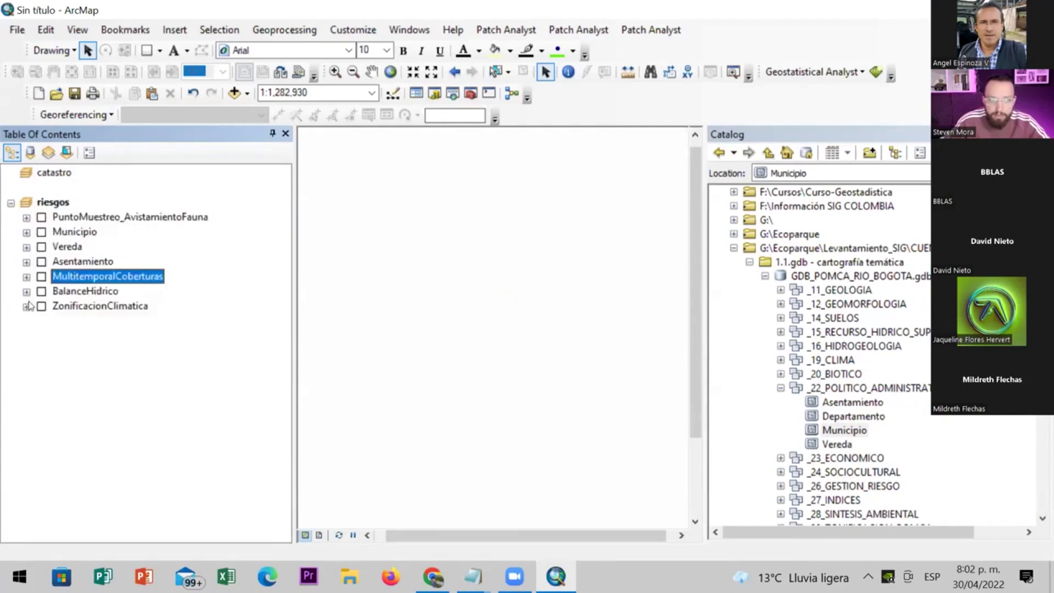
Collapse _22_POLITICO_ADMINISTRATIVO, expand _23_ECONOMICO and add its RutaMovilizacion feature class to the riesgos data frame
scroll(845, 379, down, 3)
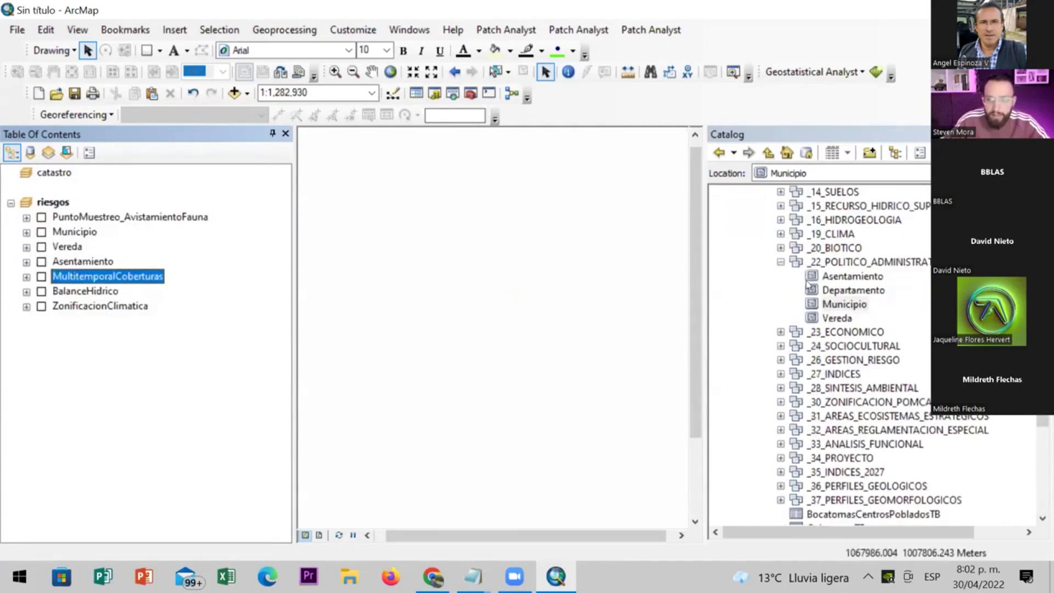
click(781, 262)
click(780, 275)
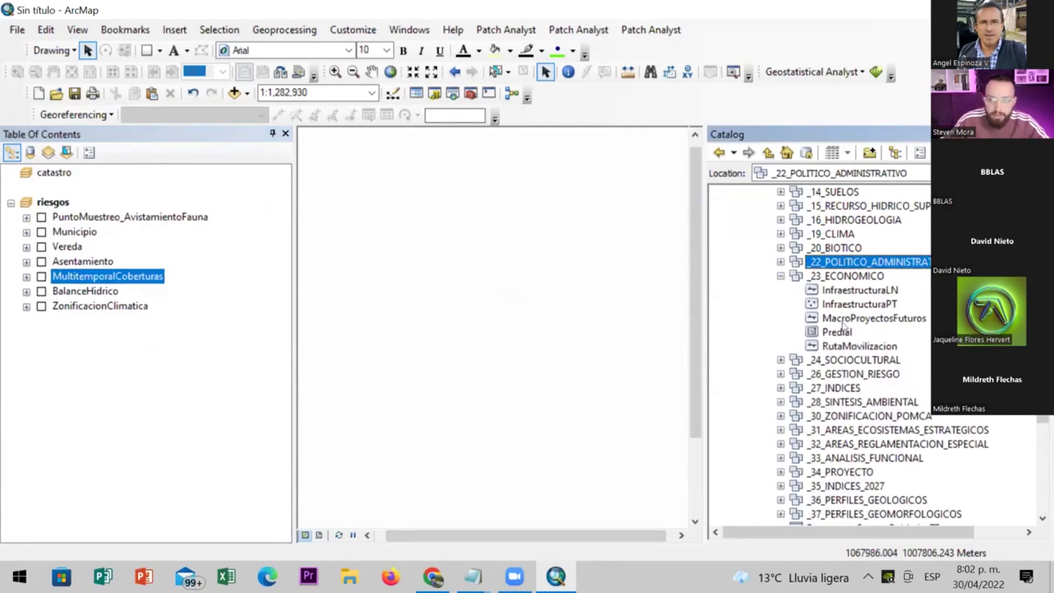
click(856, 346)
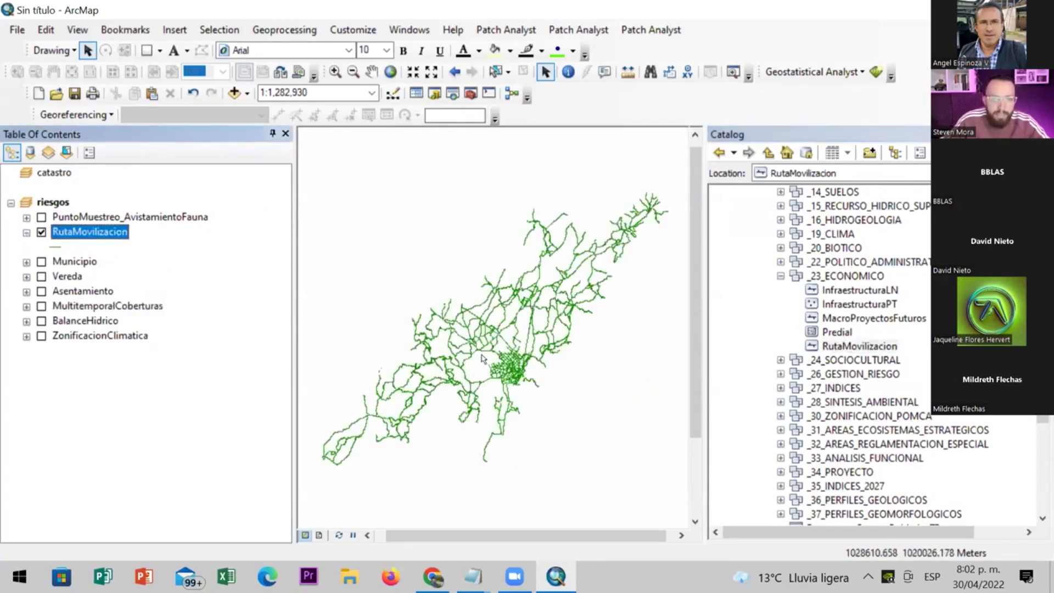
Open the RutaMovilizacion attribute table and examine the TIPO_RUTA and NOMENCLAT values across its records
scroll(515, 382, down, 5)
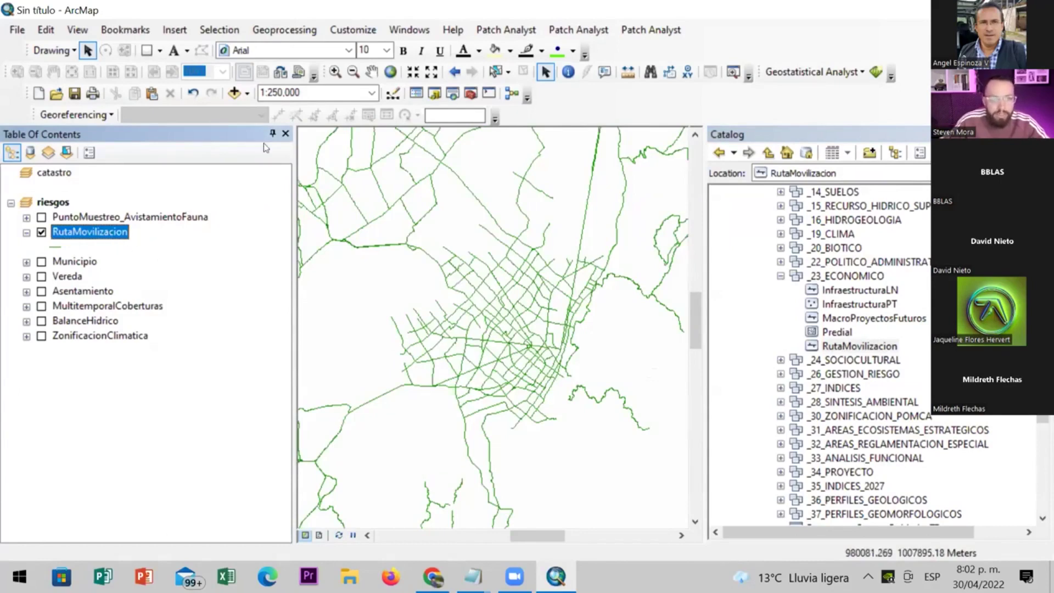
key(ctrl+t)
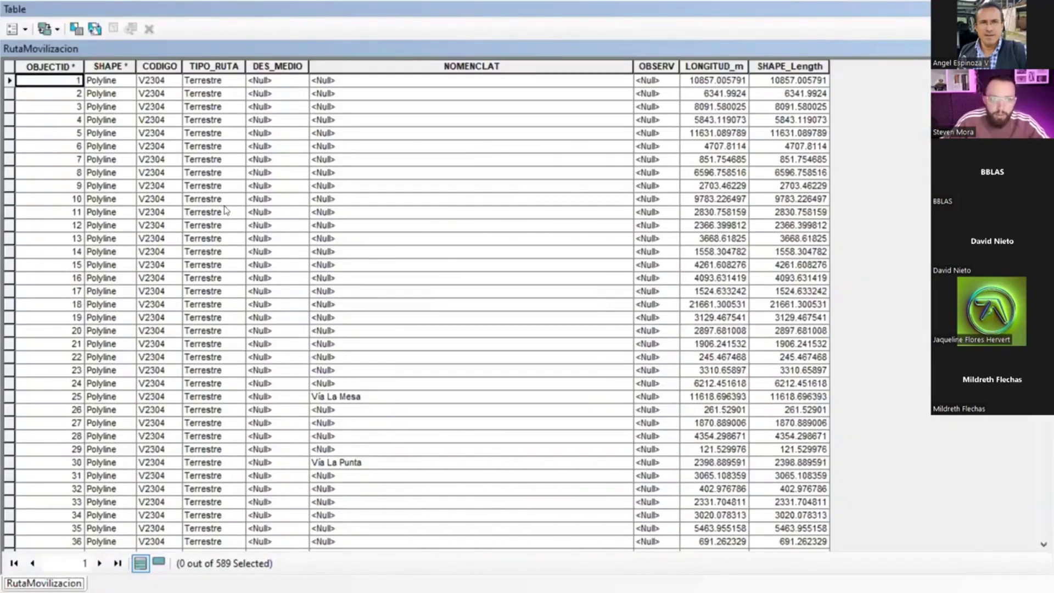
scroll(227, 300, down, 9)
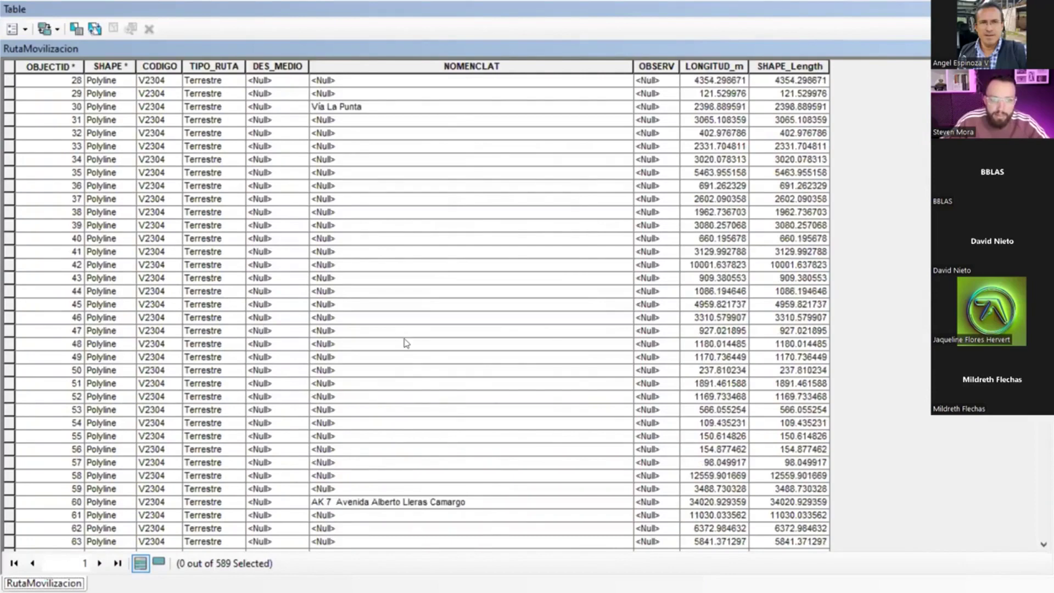
scroll(406, 343, down, 7)
scroll(420, 247, up, 4)
scroll(409, 224, down, 12)
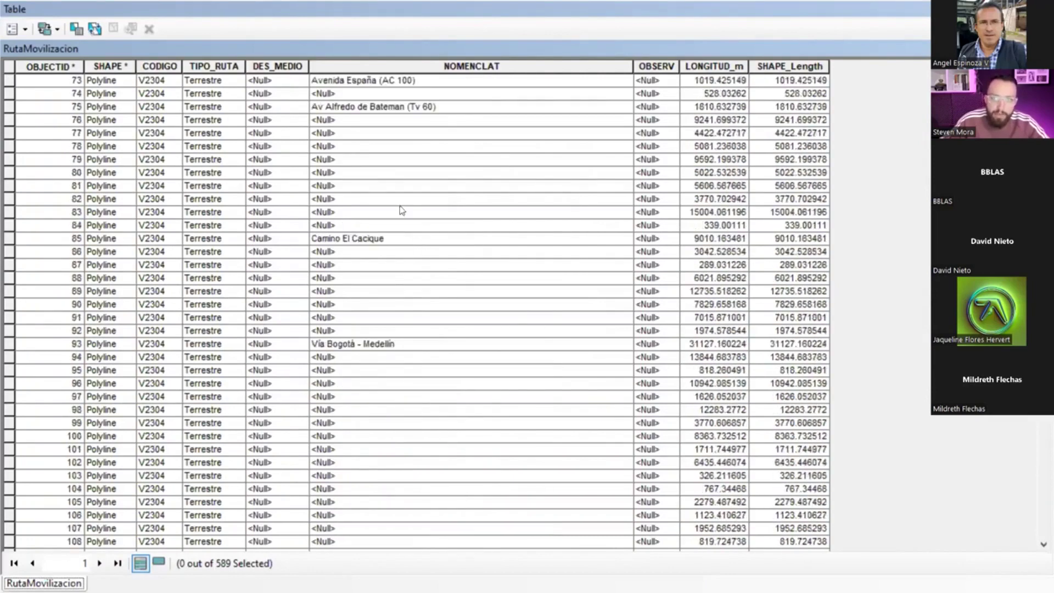
Examine the NOMENCLAT values through the remaining RutaMovilizacion records, then close the attribute table
scroll(356, 159, down, 8)
click(348, 133)
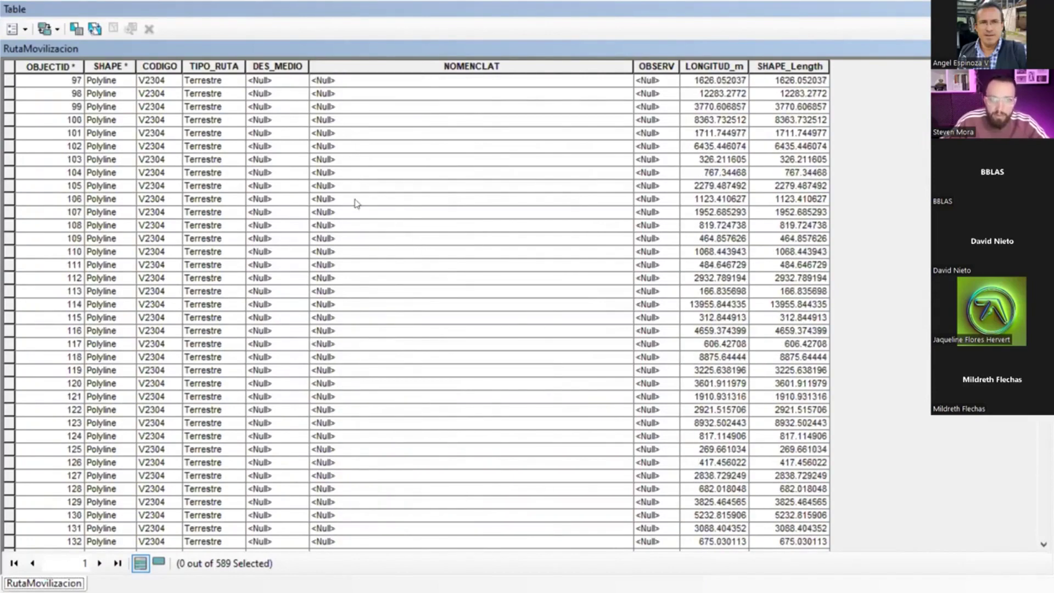
click(359, 279)
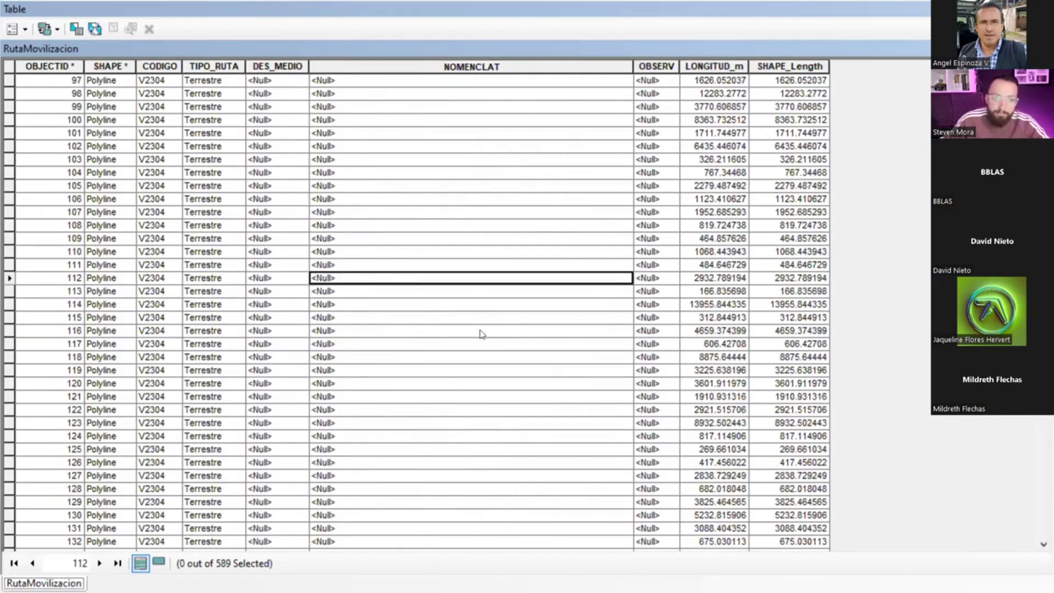
scroll(481, 329, down, 20)
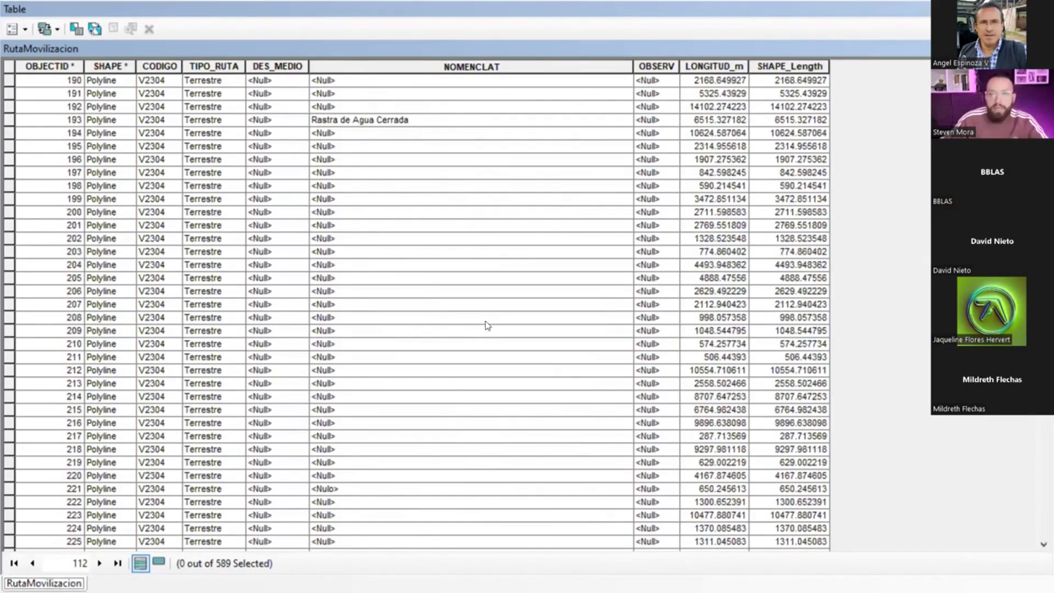
scroll(489, 326, down, 18)
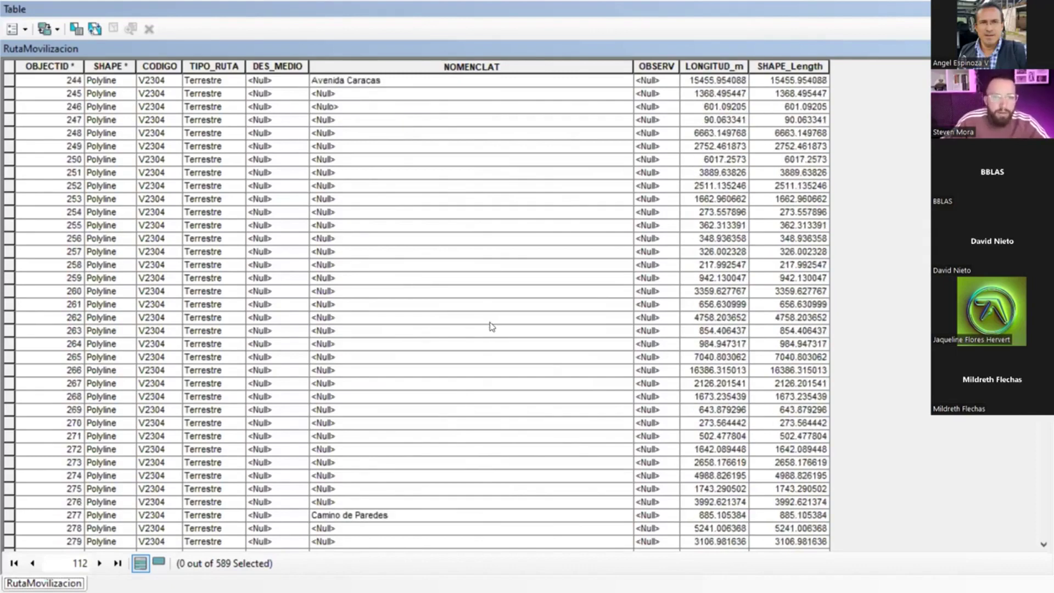
scroll(490, 326, down, 20)
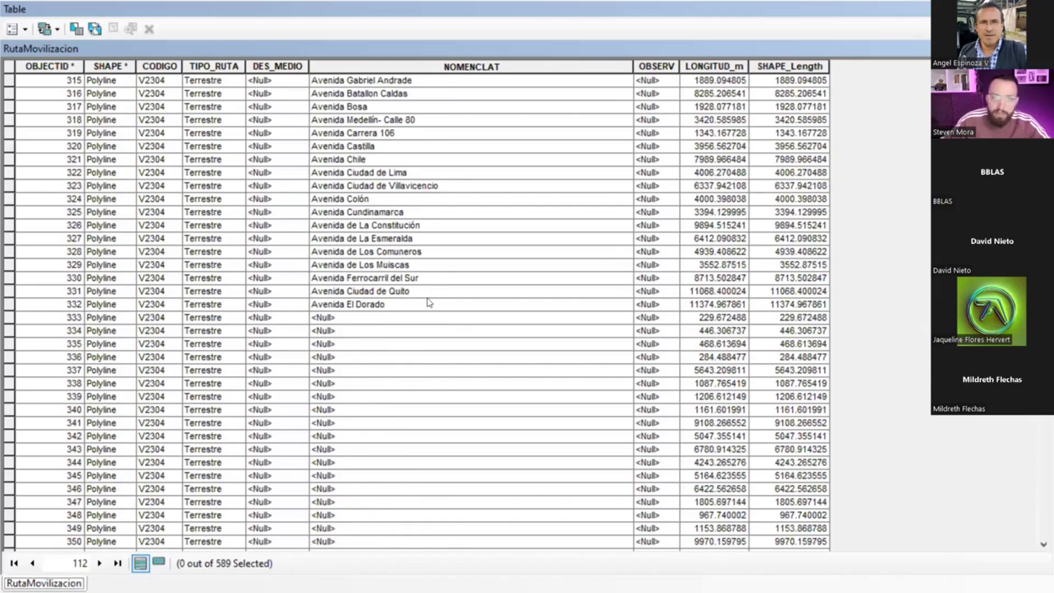
scroll(429, 302, down, 20)
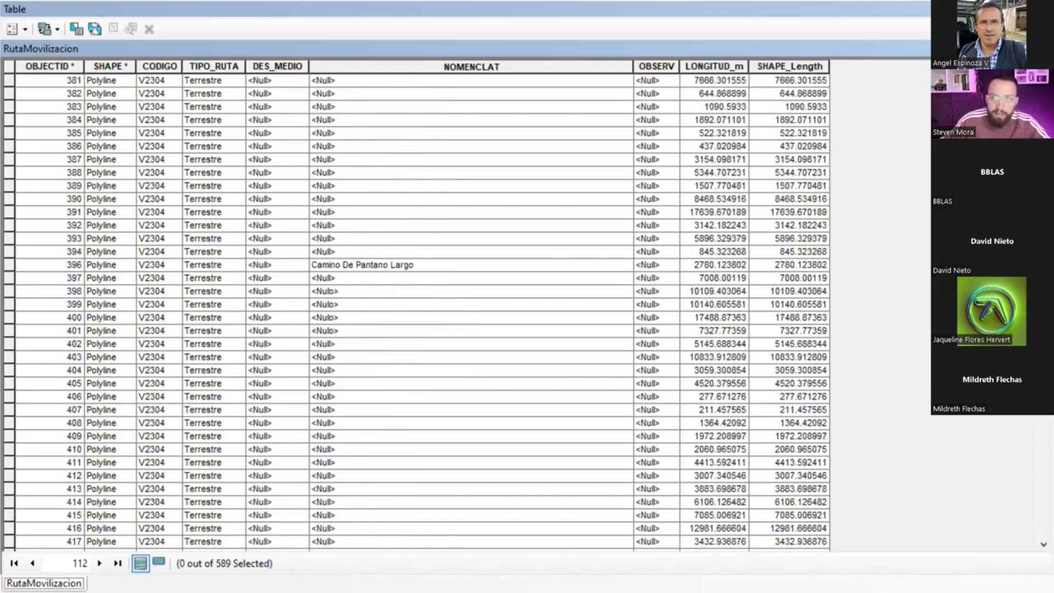
scroll(417, 310, down, 20)
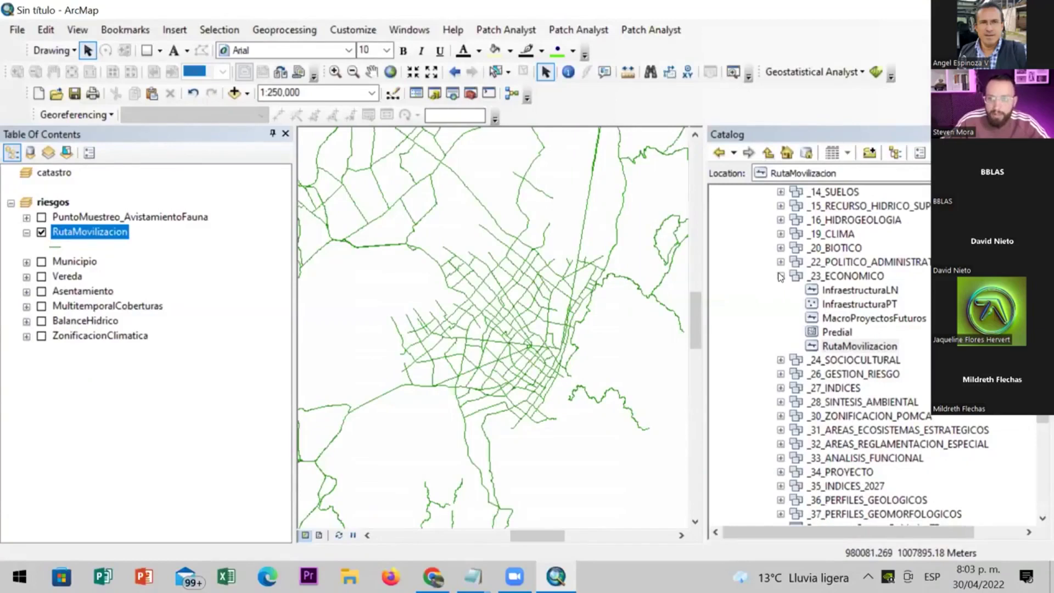
Collapse _23_ECONOMICO, expand _24_SOCIOCULTURAL and add its ProyeccionDesarrolloPT feature class to the riesgos data frame
click(780, 276)
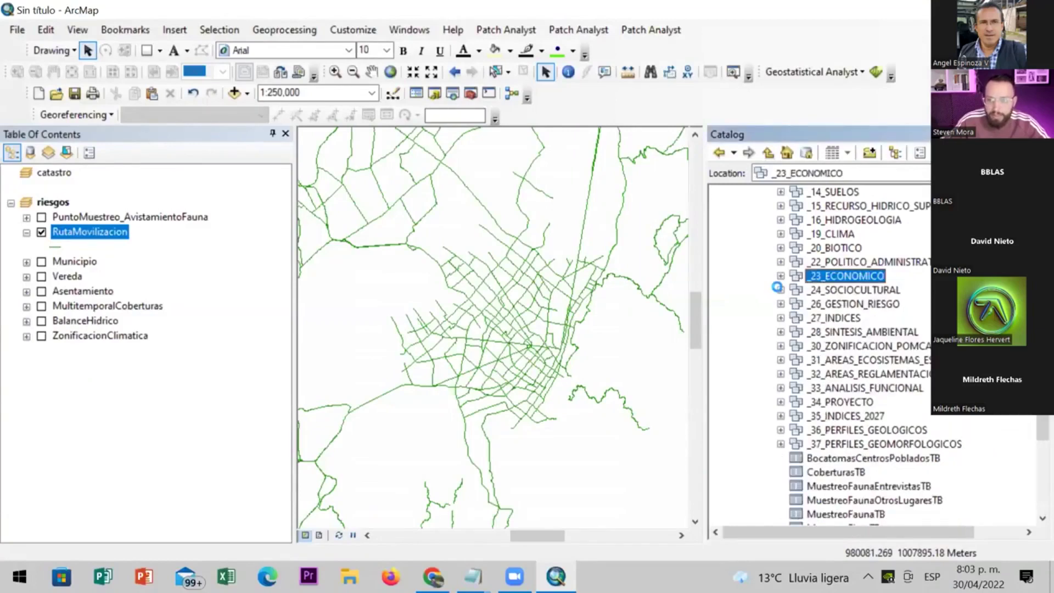
click(780, 290)
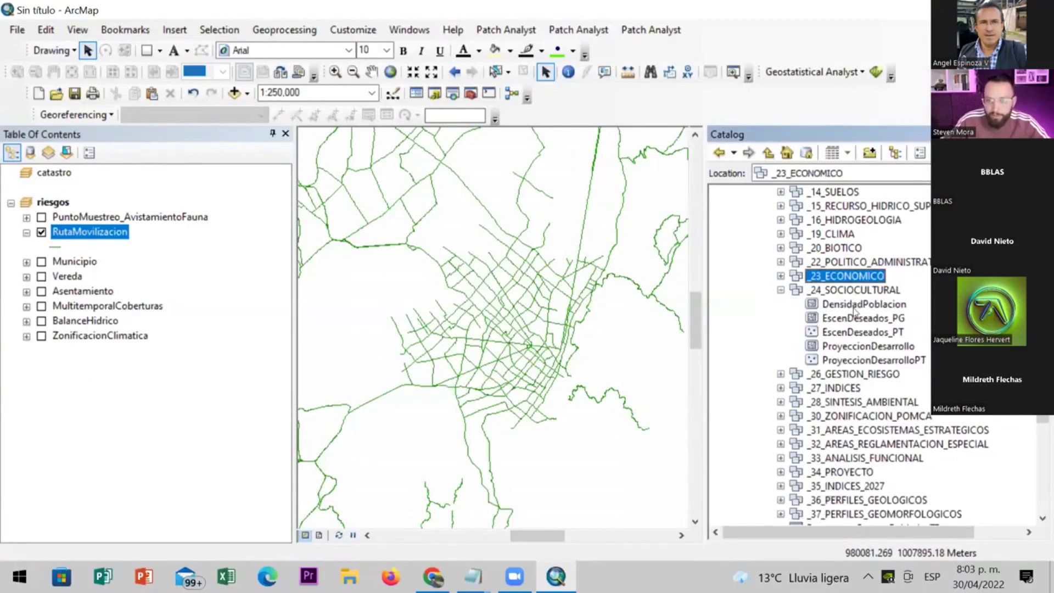
click(868, 306)
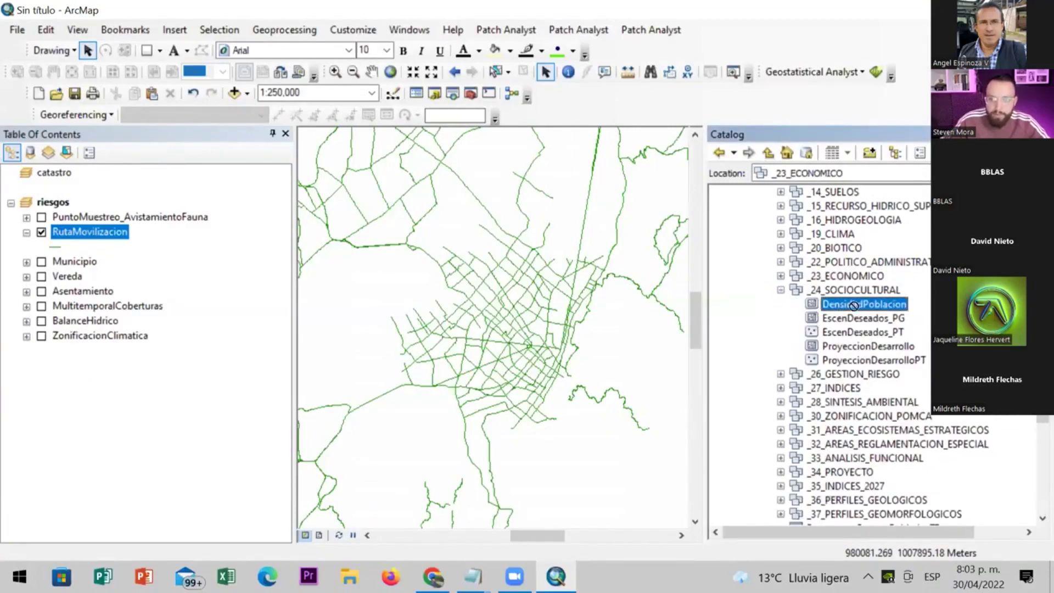
click(871, 361)
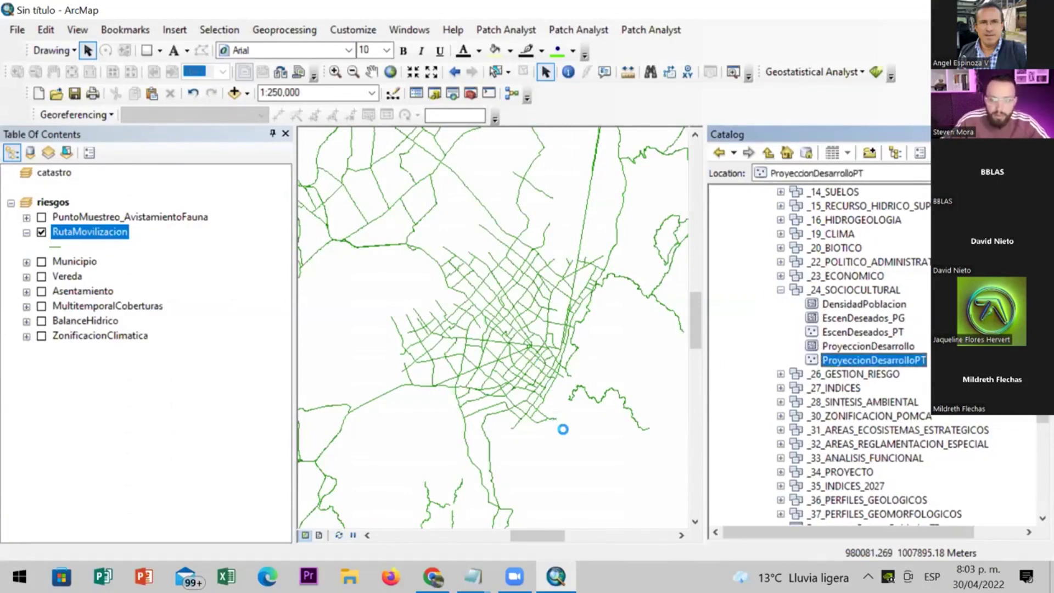
scroll(493, 451, up, 3)
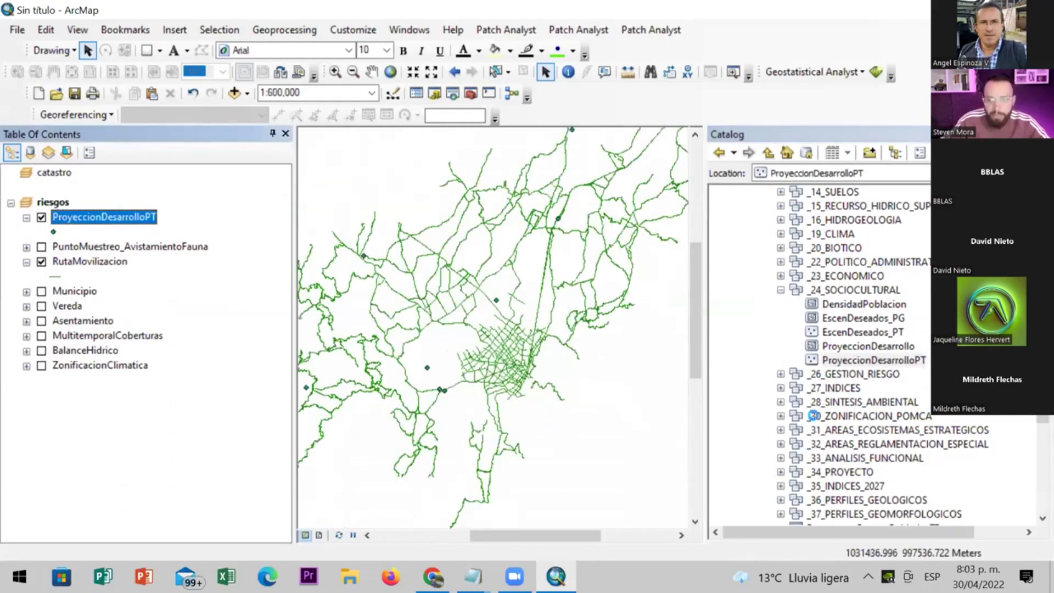
Collapse _24_SOCIOCULTURAL, expand _26_GESTION_RIESGO and add its VulnerabilidadAvenidasTorrenciales feature class to the riesgos data frame
double_click(858, 378)
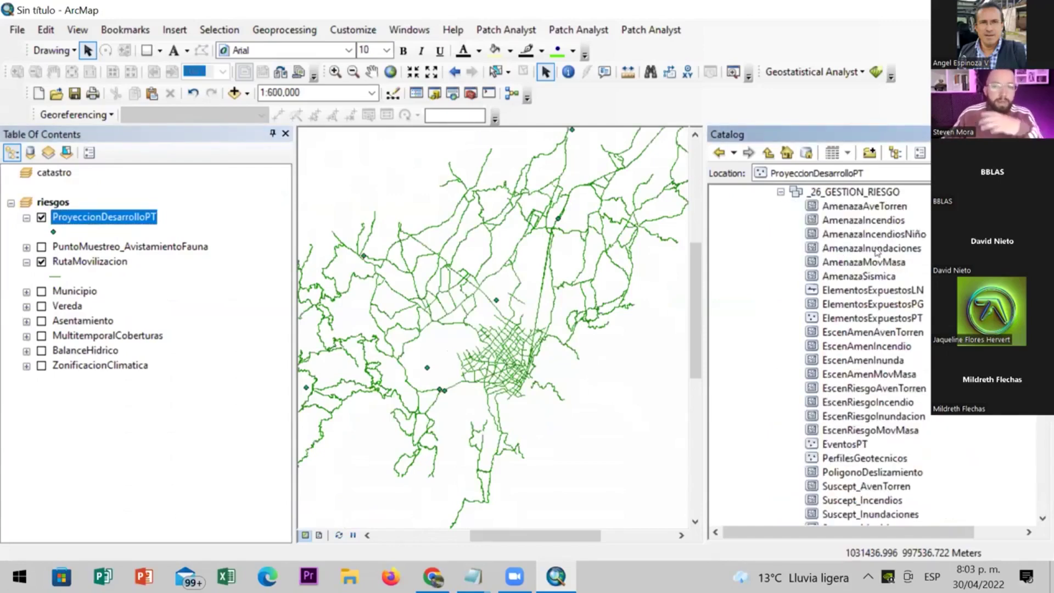
scroll(791, 366, up, 6)
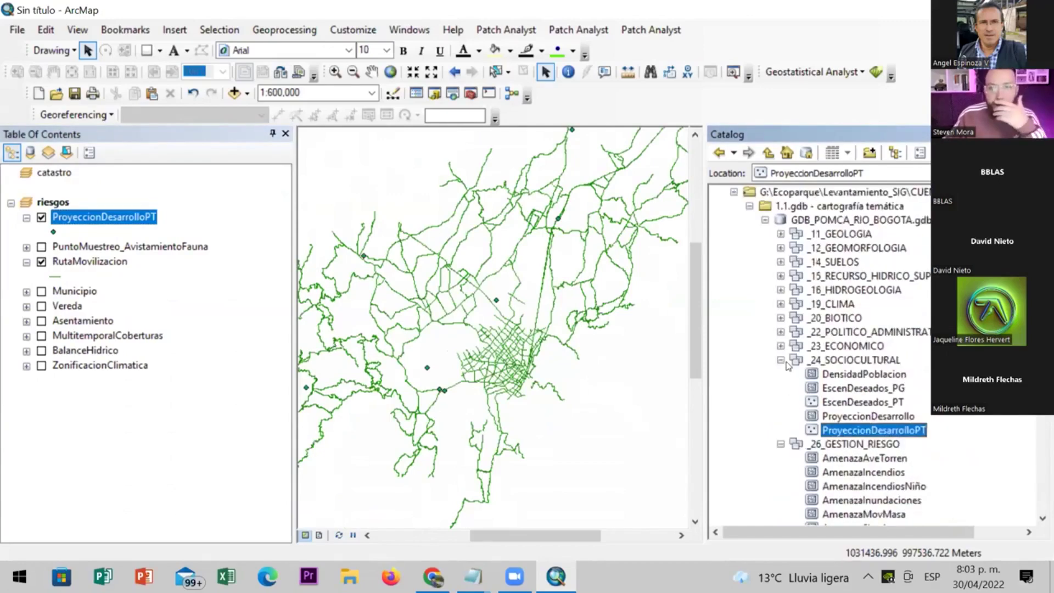
click(780, 360)
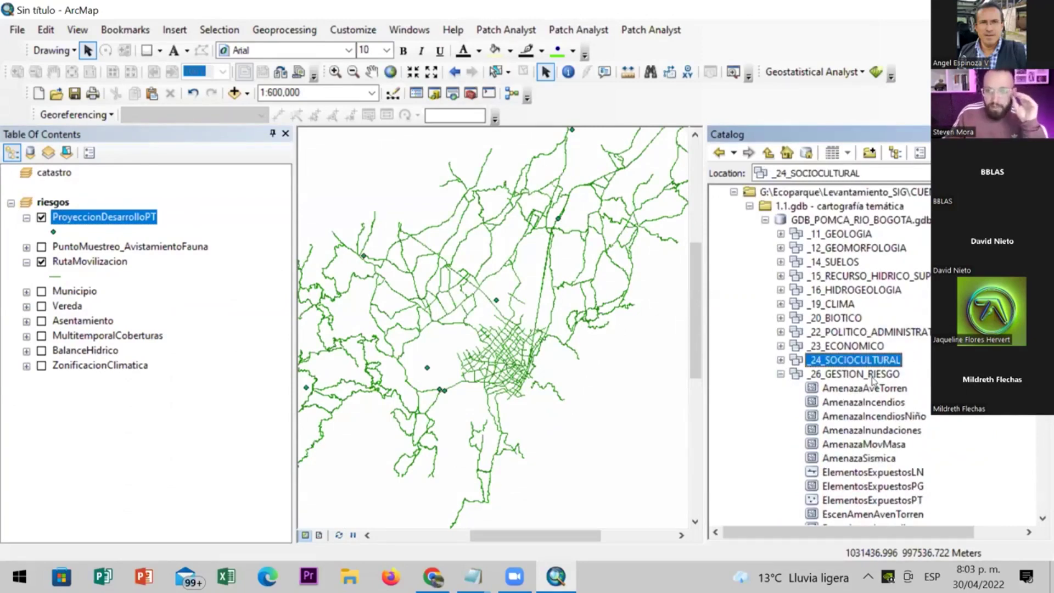
click(781, 374)
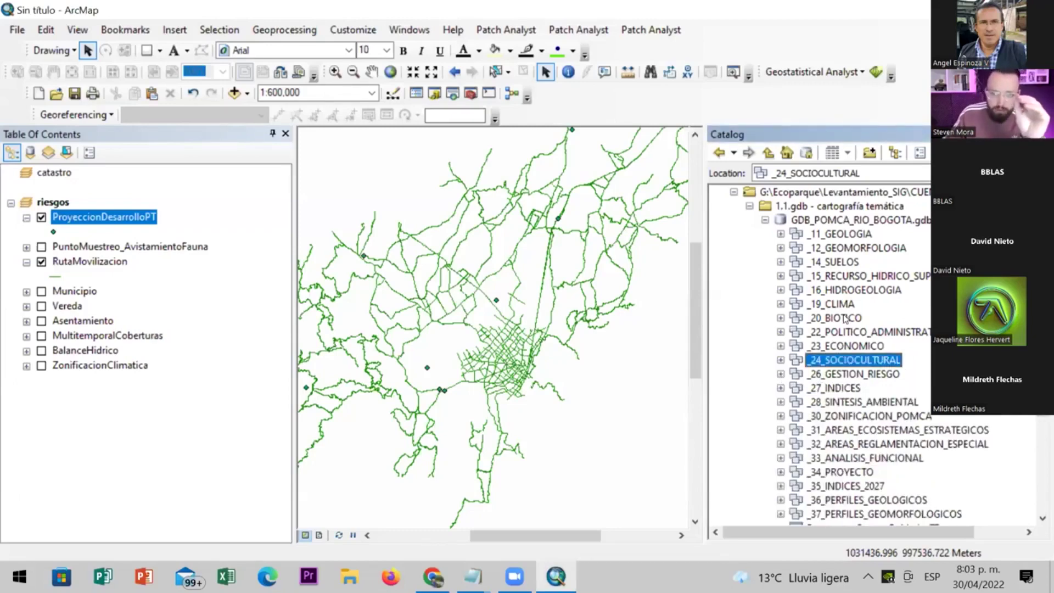
double_click(845, 374)
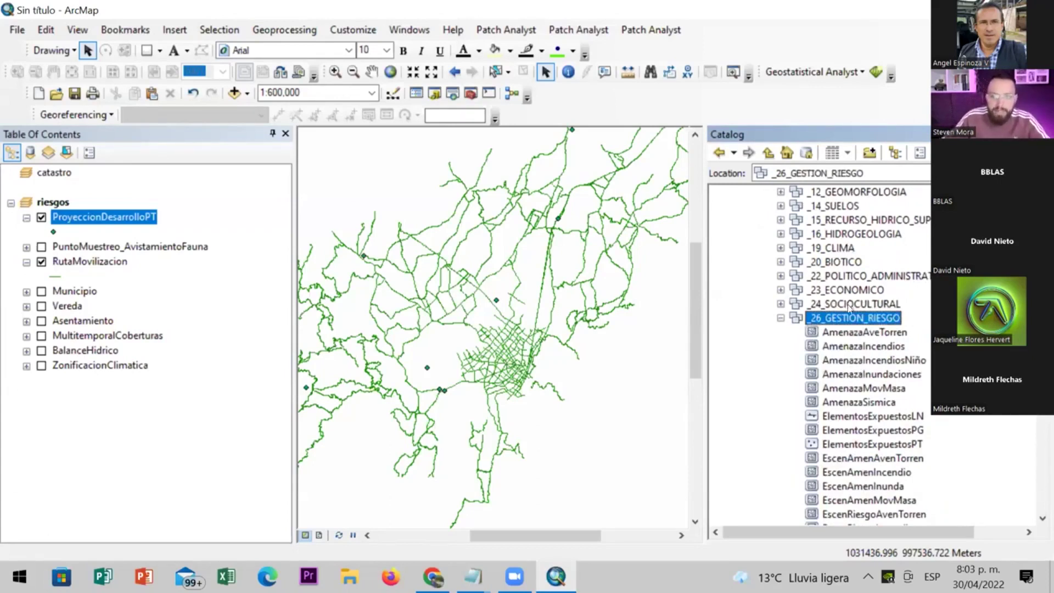
scroll(850, 309, down, 7)
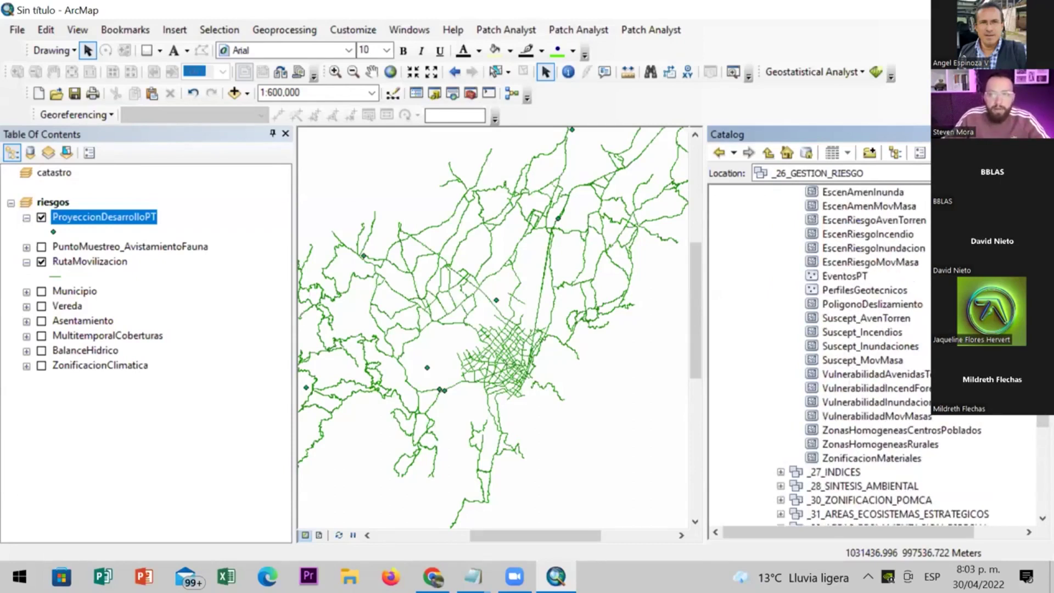
drag(878, 365, 522, 445)
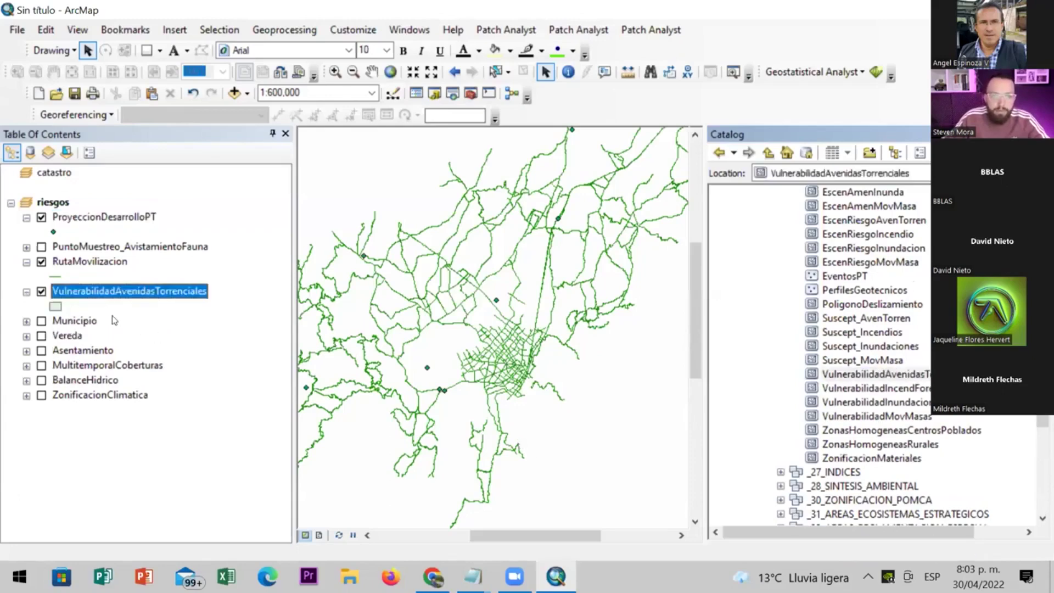
Open the VulnerabilidadAvenidasTorrenciales attribute table, examine its hazard and vulnerability fields, and return to the map
right_click(107, 296)
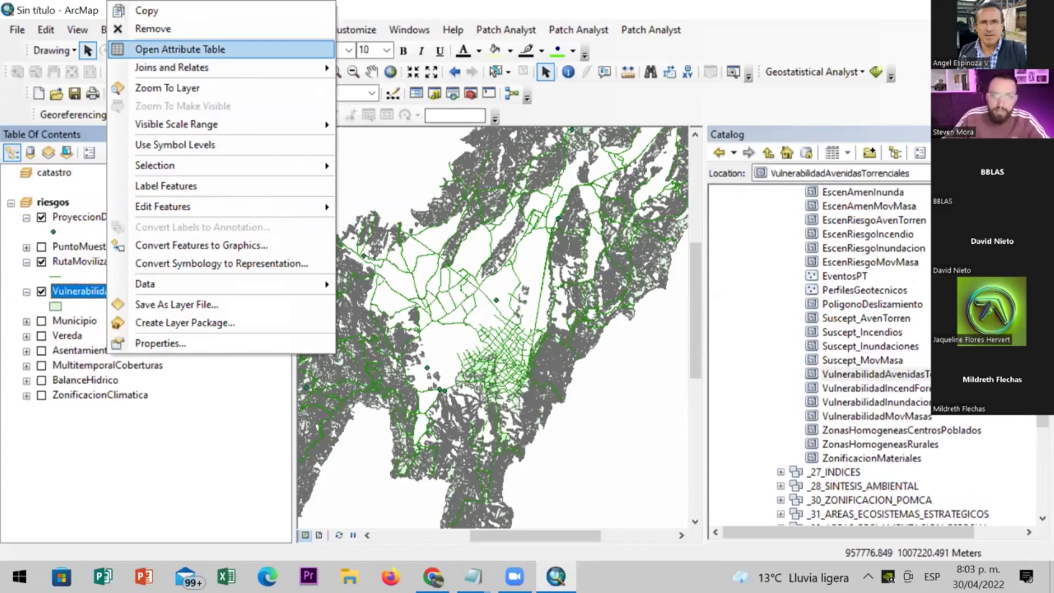
click(292, 49)
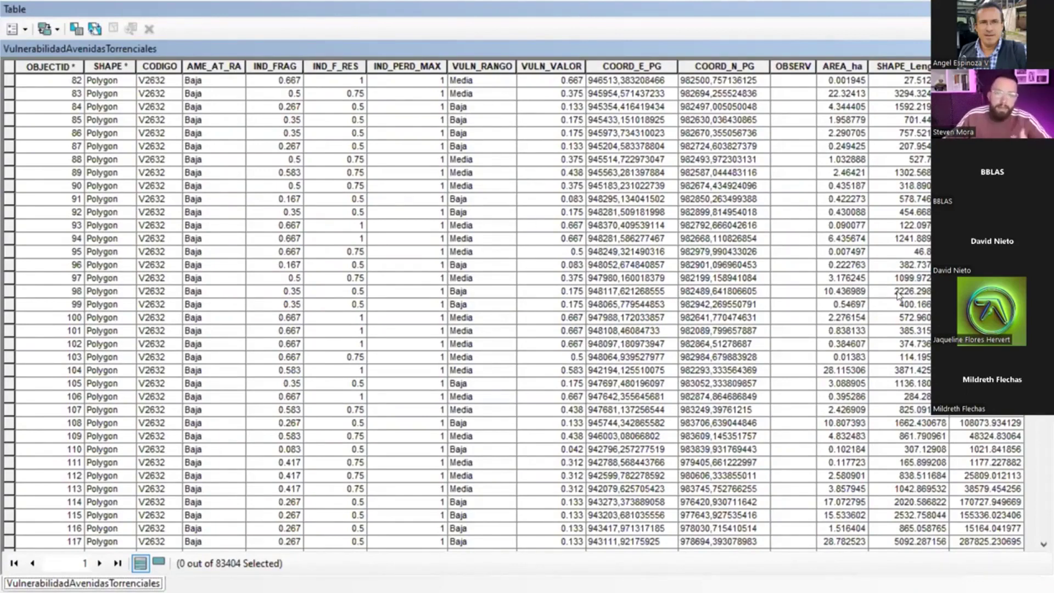
key(alt+Tab)
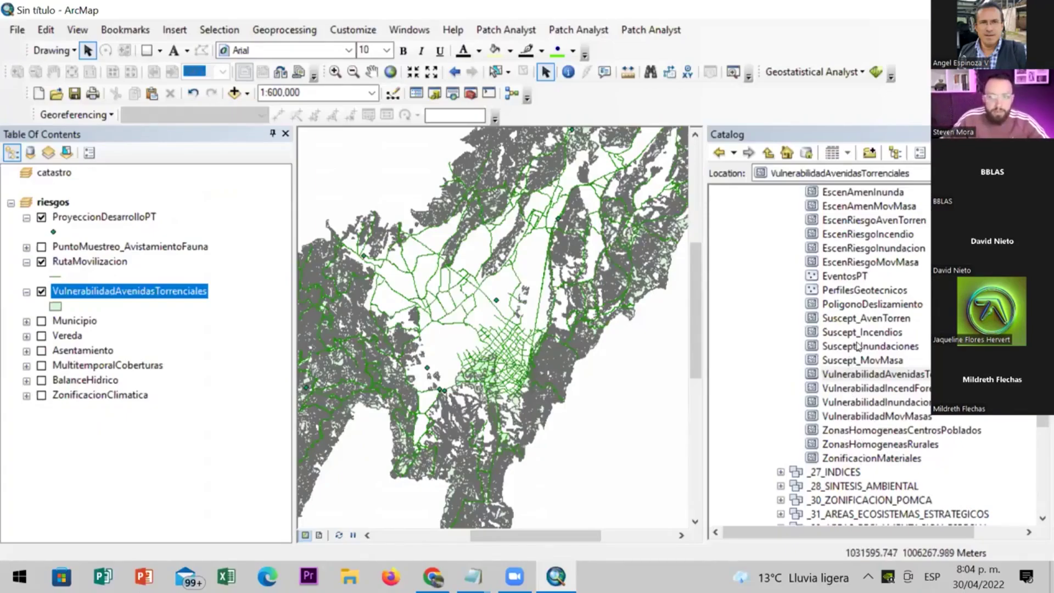
Add Suscept_Incendios to the riesgos data frame and review the scenario and hazard feature classes in _26_GESTION_RIESGO
mouse_move(864, 332)
mouse_down()
mouse_move(883, 337)
mouse_move(594, 298)
mouse_move(568, 435)
mouse_move(464, 397)
mouse_move(492, 404)
mouse_up()
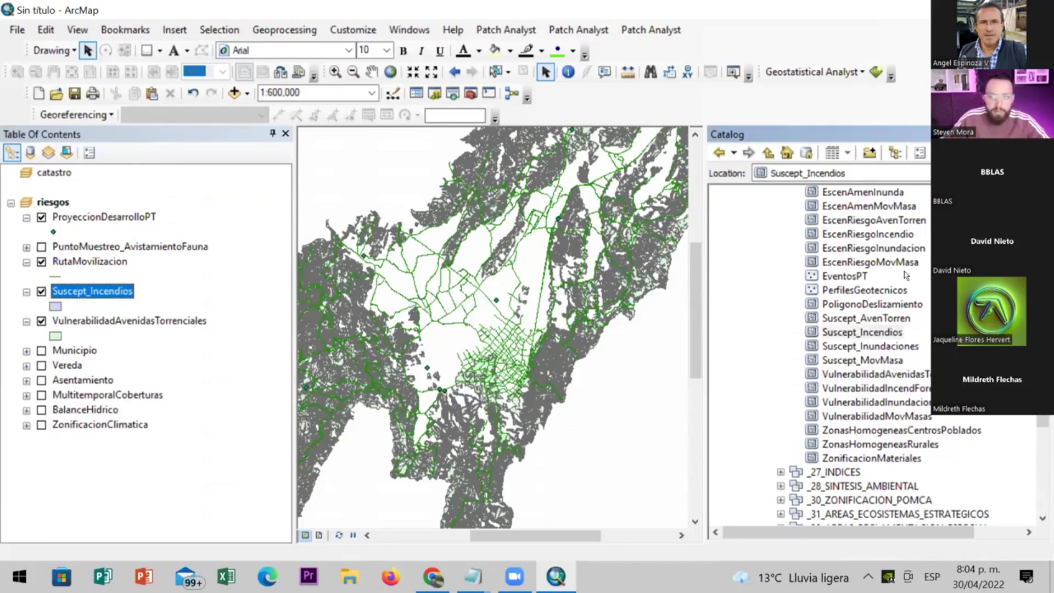
scroll(872, 253, up, 1)
click(868, 248)
click(867, 276)
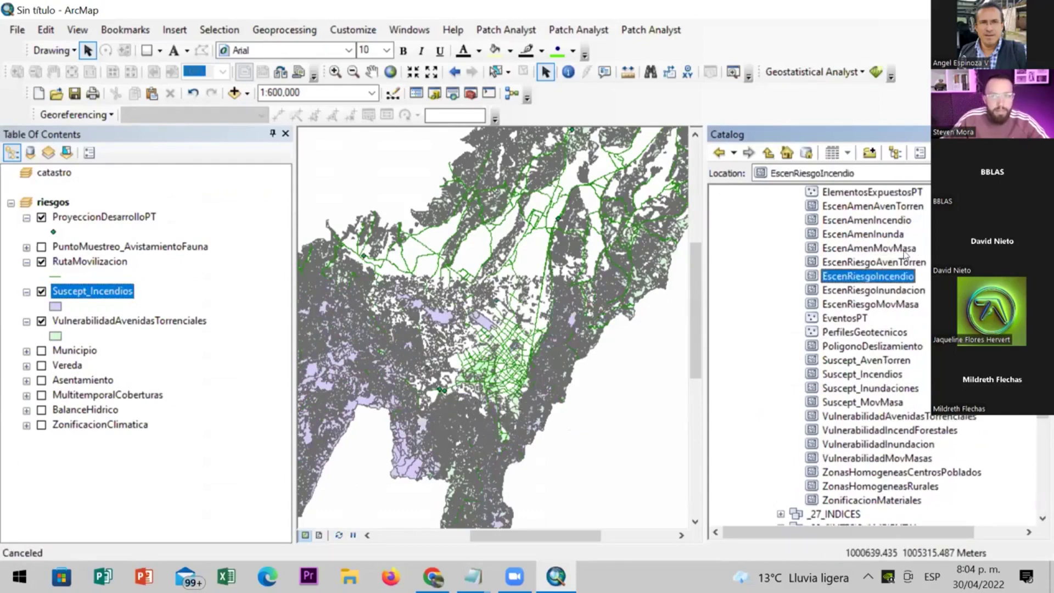
scroll(866, 273, up, 1)
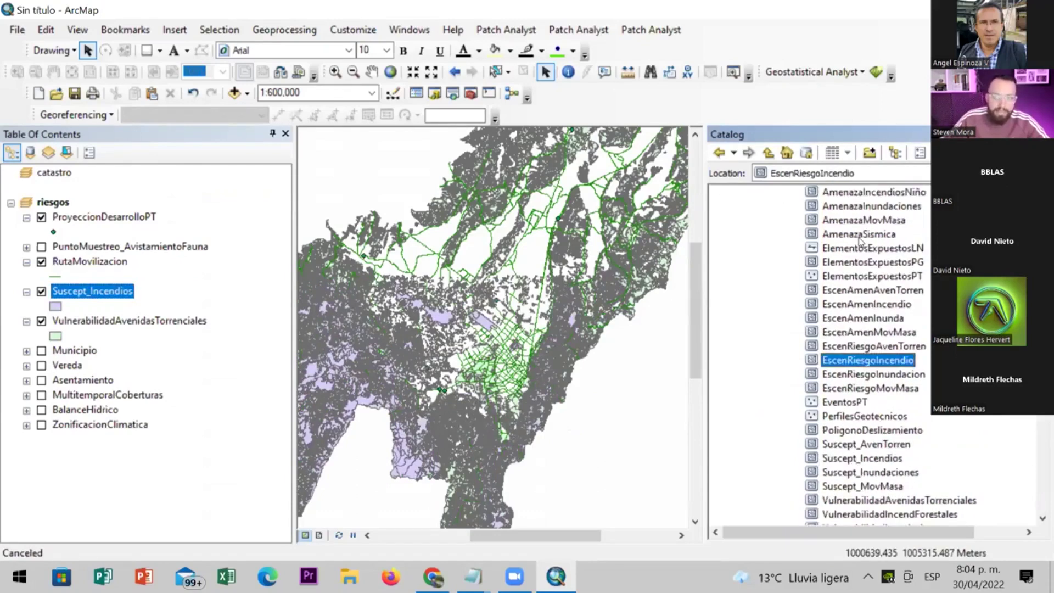
scroll(867, 330, up, 5)
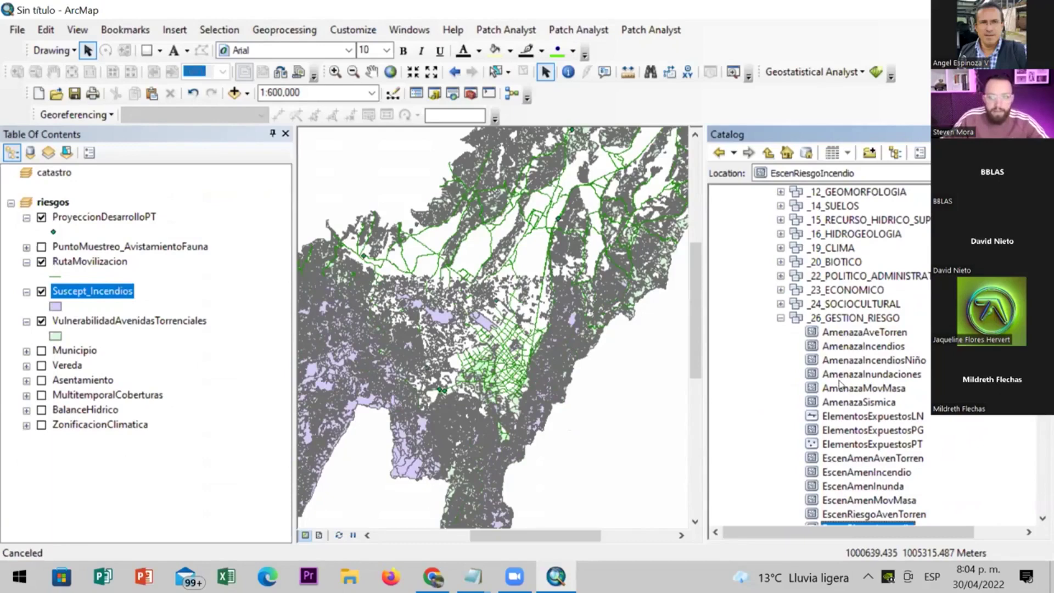
Expand _27_INDICES and review its index feature classes, including IndiceAltPotCalidadAgua, IndiceFragmentacion, IndiceUsoAguaSupSub and IndiceVulnerabDesabastHidrico
scroll(854, 417, down, 8)
scroll(856, 407, down, 2)
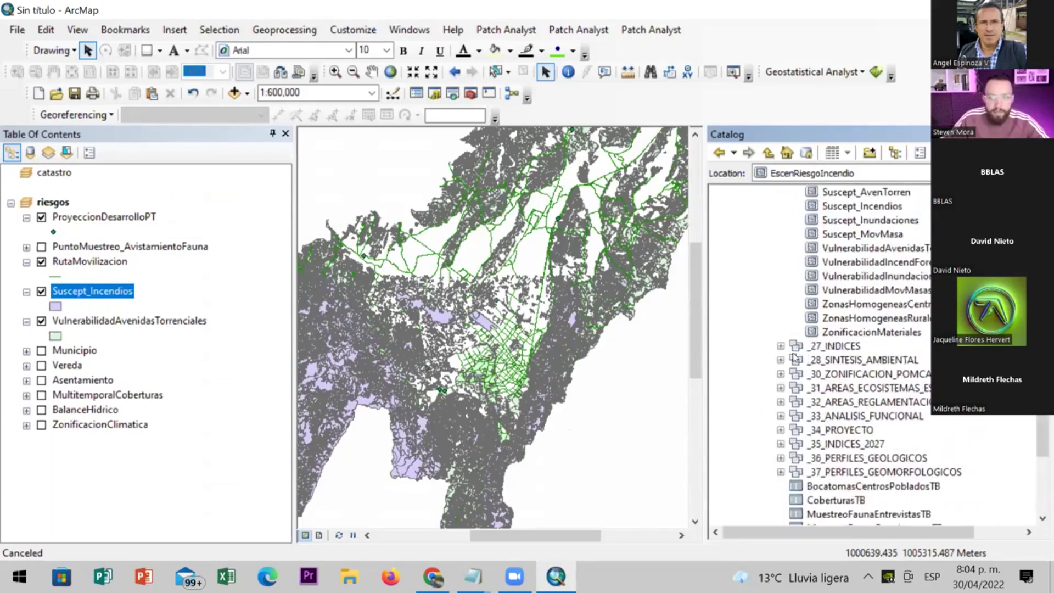
double_click(846, 350)
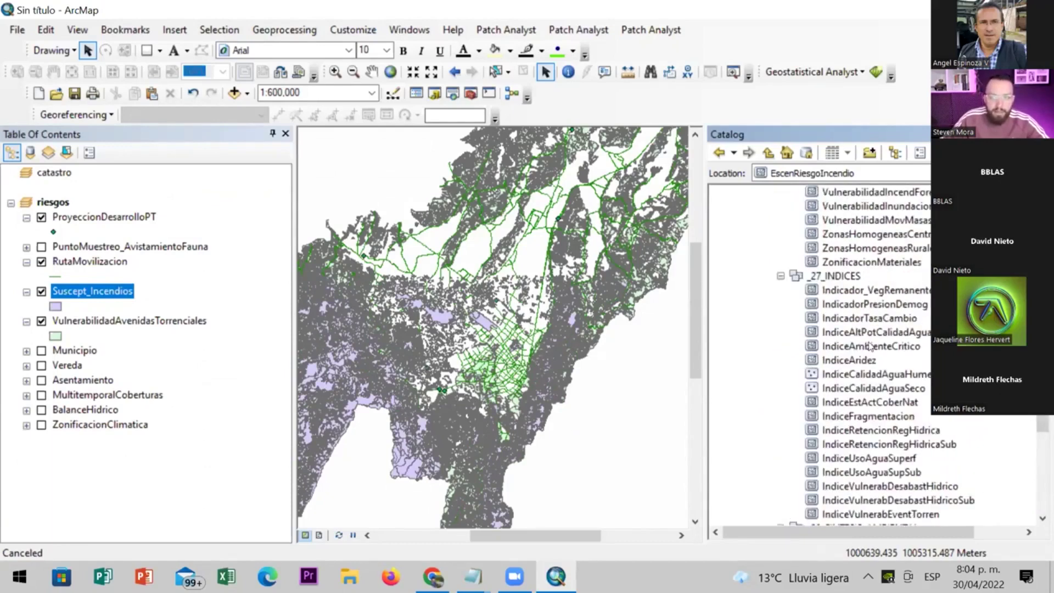
click(905, 334)
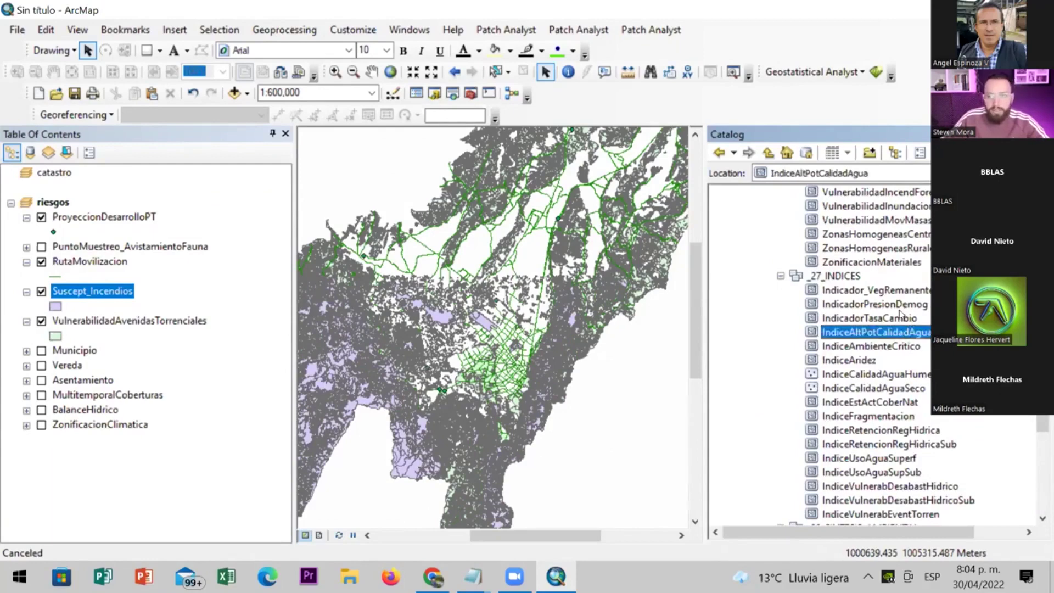
click(892, 418)
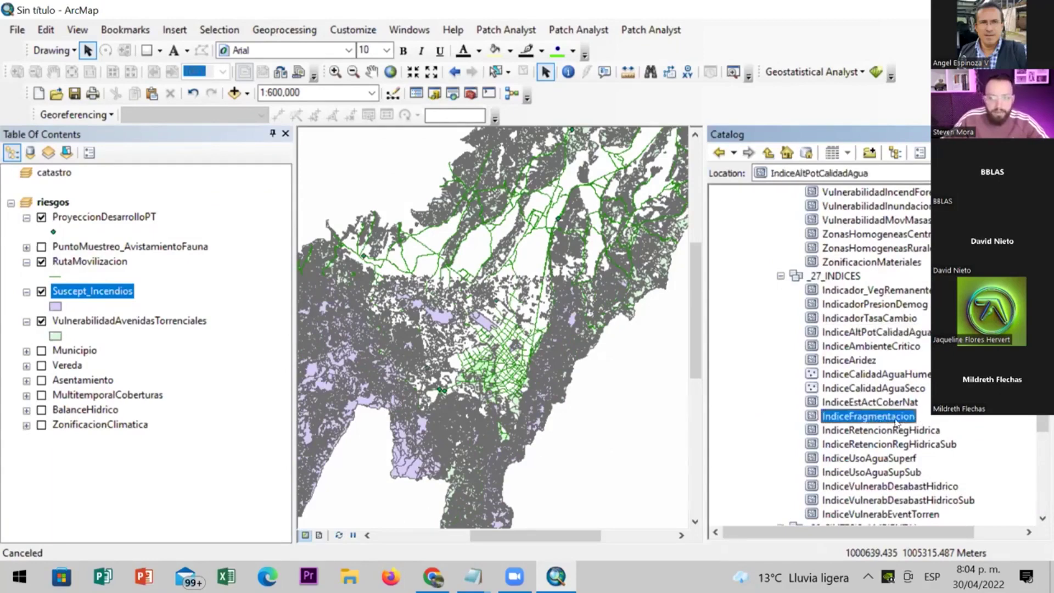
scroll(894, 429, down, 2)
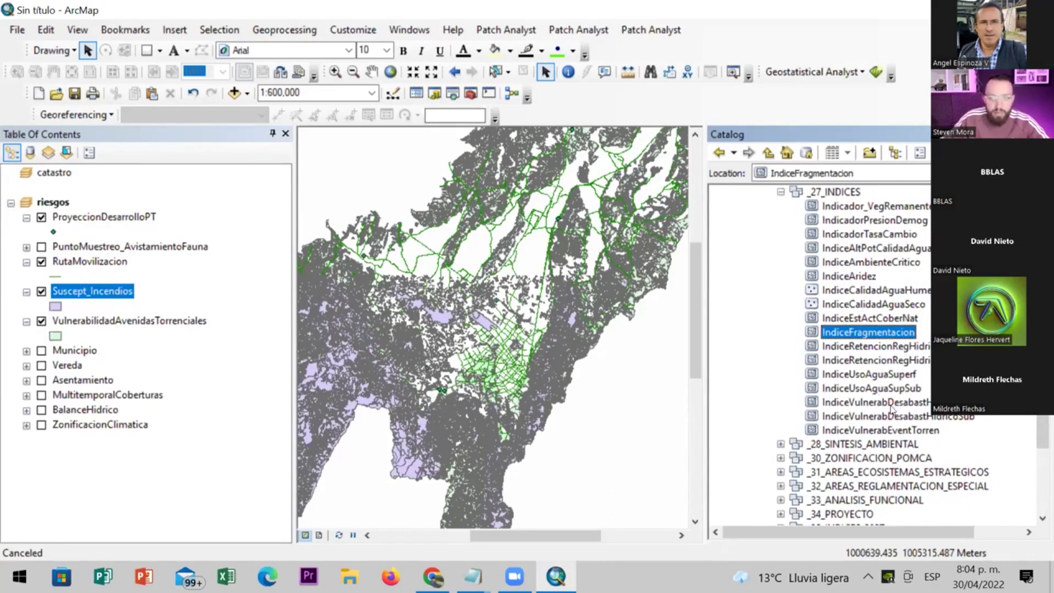
click(882, 390)
click(912, 406)
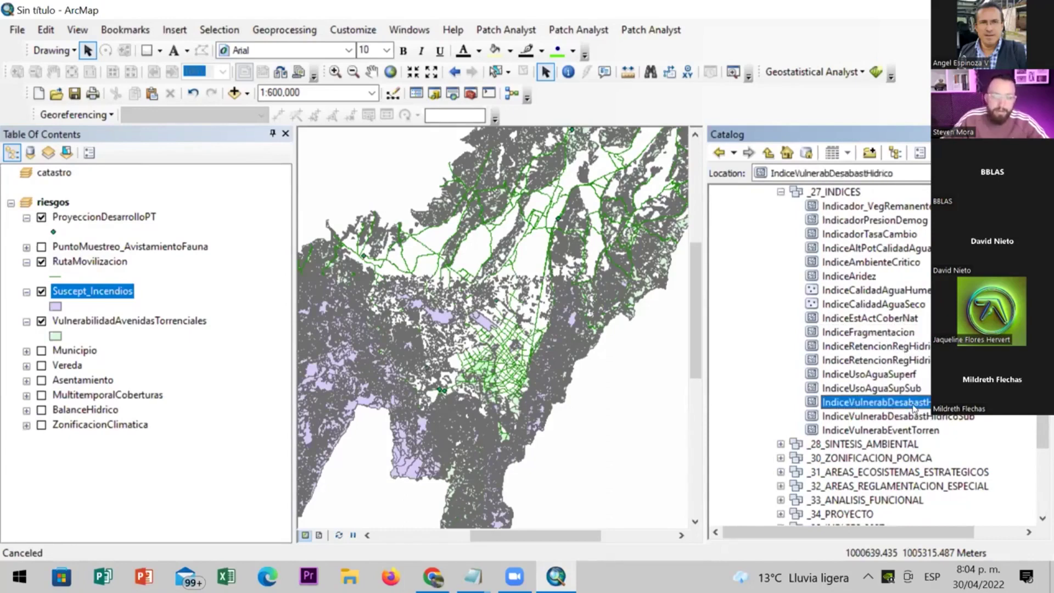
scroll(911, 404, down, 2)
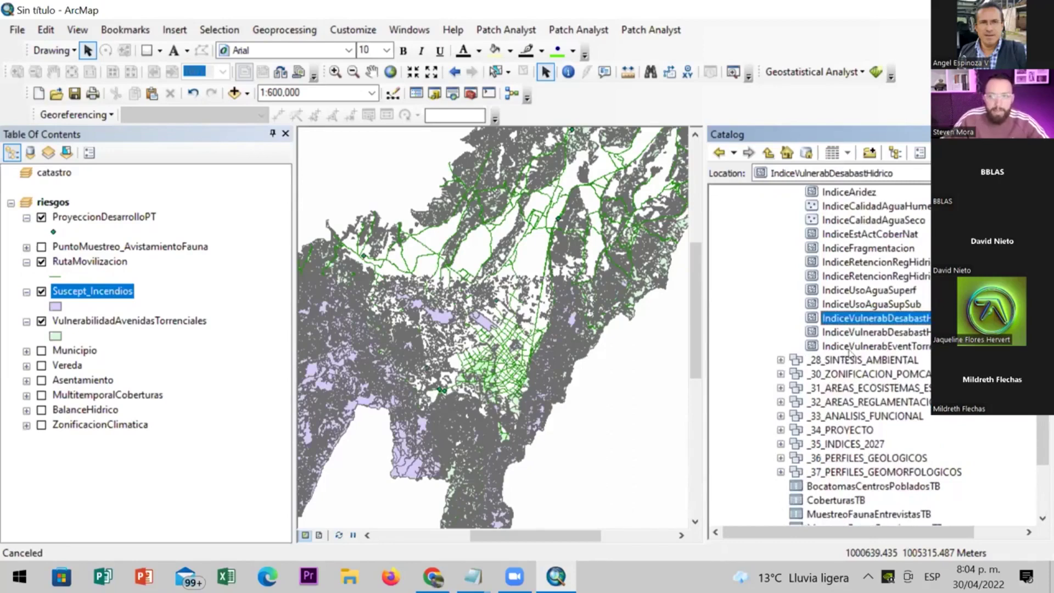
Expand _28_SINTESIS_AMBIENTAL and review its feature classes, including AreasCriticas and ConflictoUsoAgua
click(780, 359)
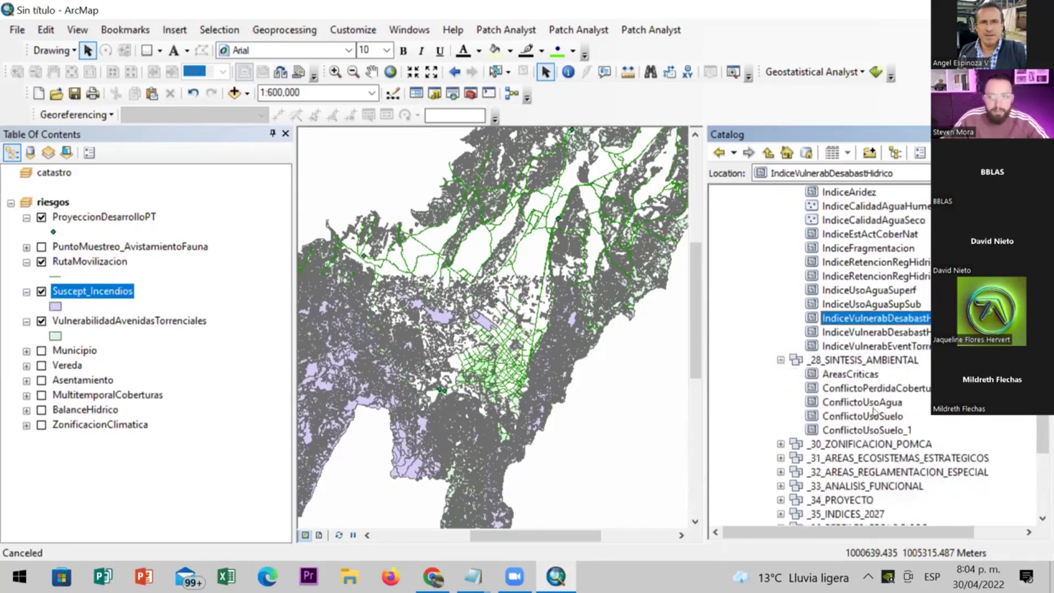
click(859, 378)
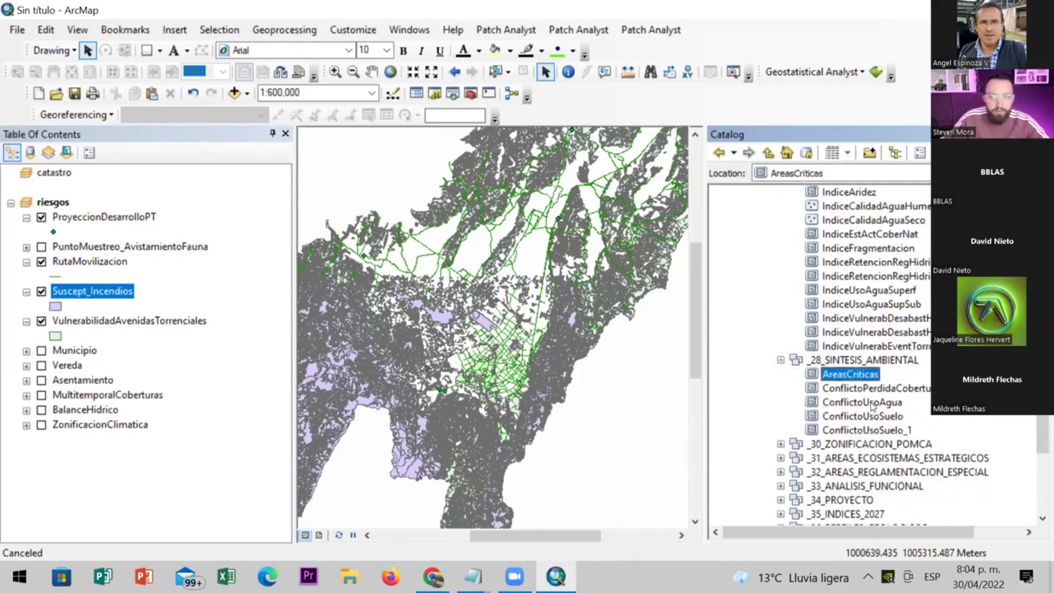
click(874, 403)
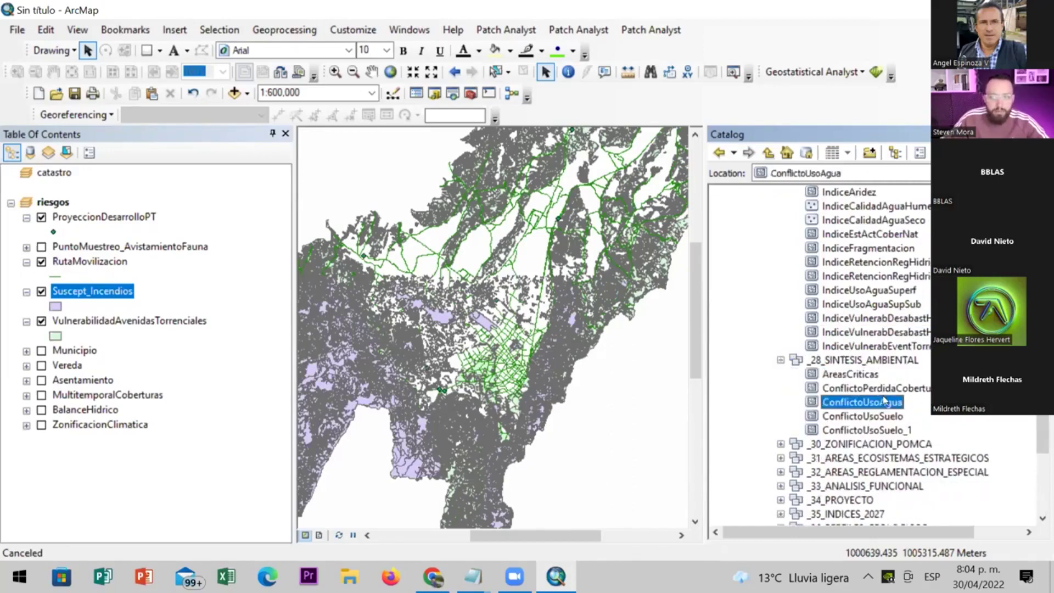
Add ConflictoUsoSuelo to the riesgos data frame and hide RutaMovilizacion, Suscept_Incendios and VulnerabilidadAvenidasTorrenciales
click(49, 290)
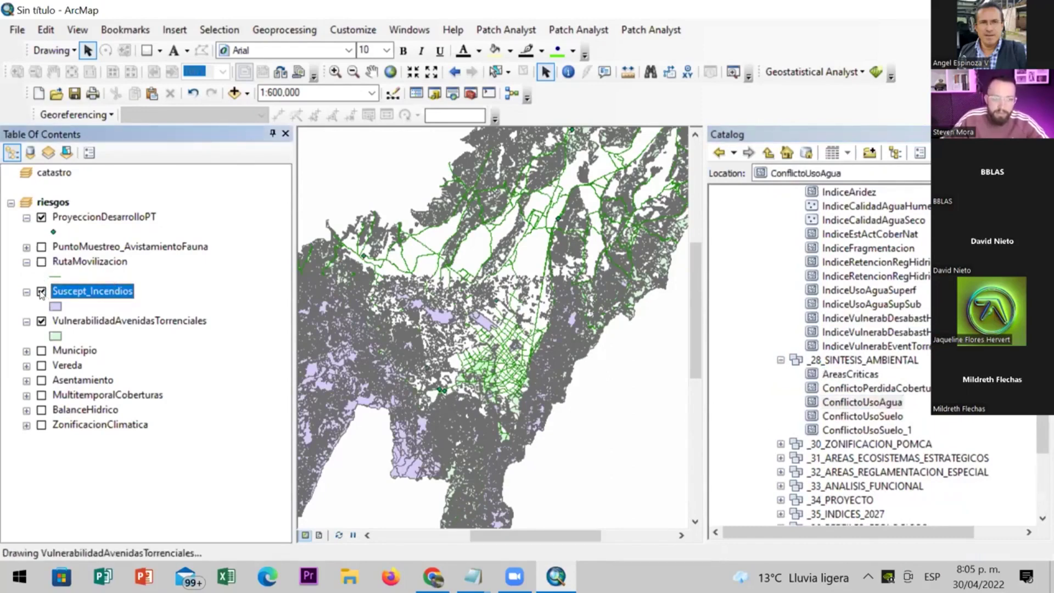
click(42, 291)
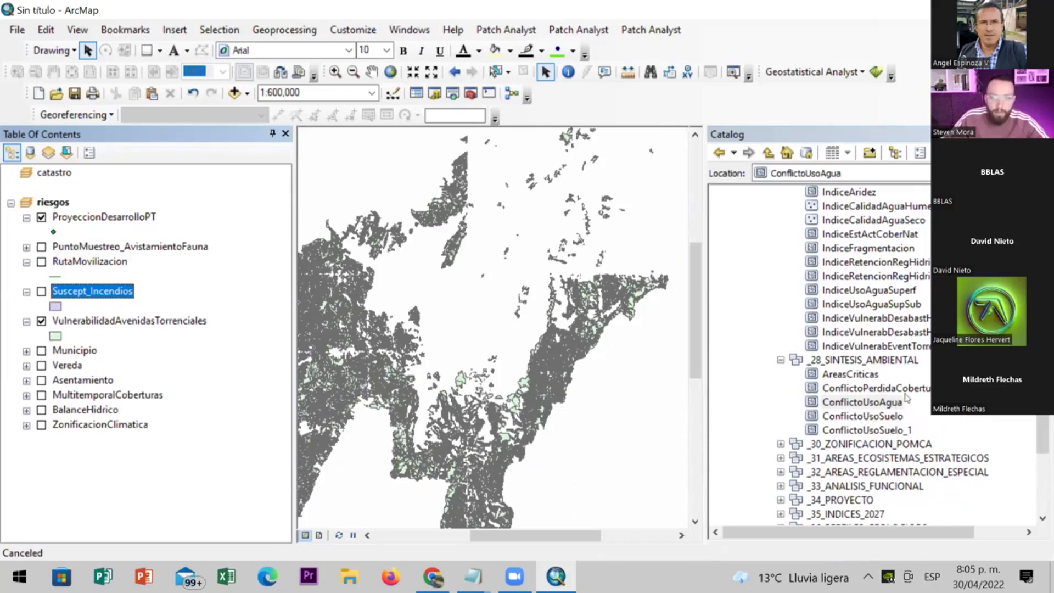
click(879, 420)
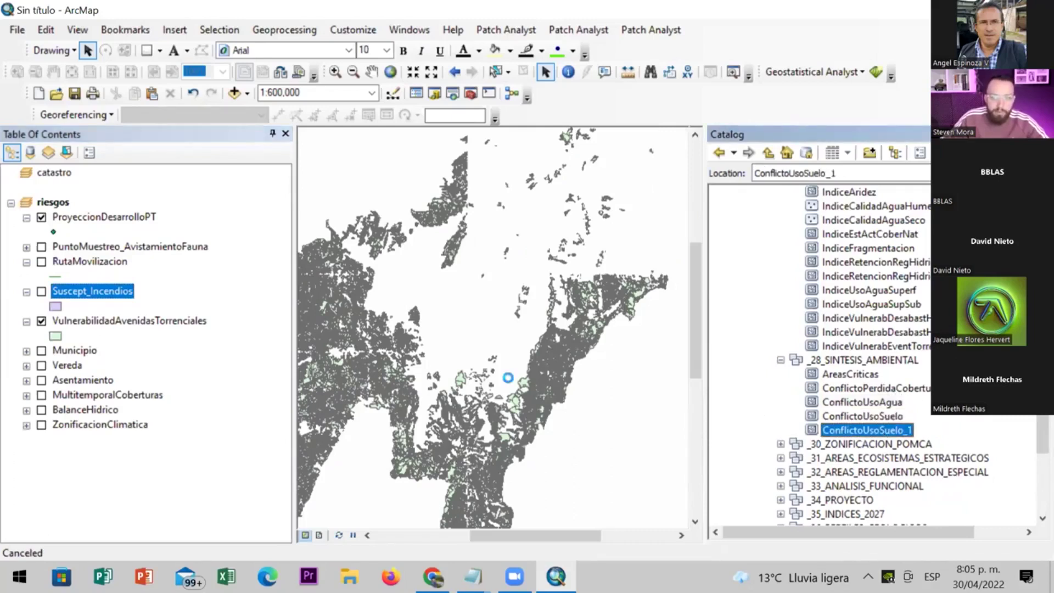
drag(44, 349, 44, 351)
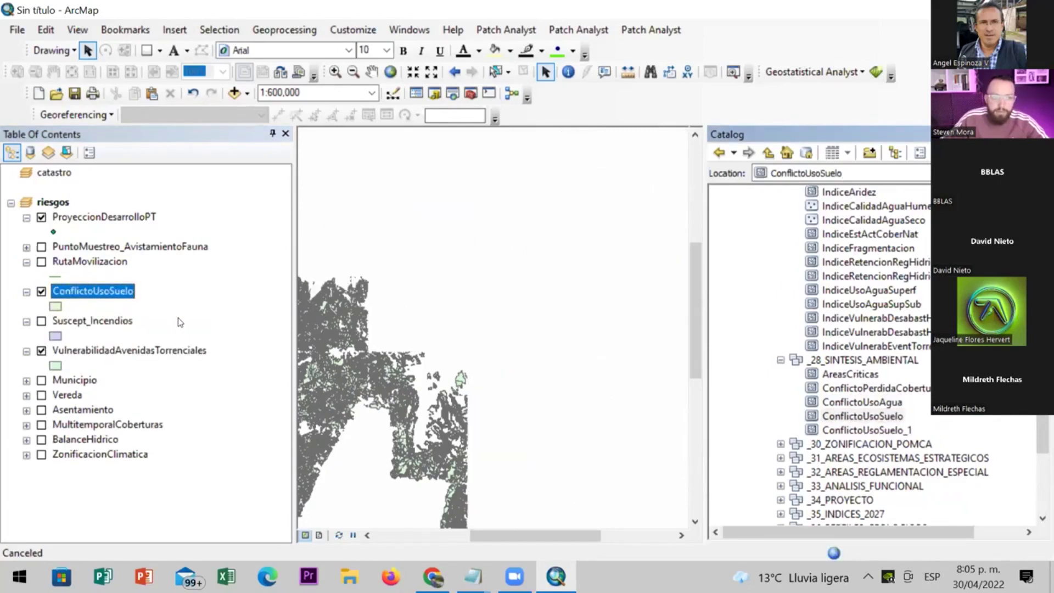
Open the ConflictoUsoSuelo attribute table and examine its current use, main use, conflict, nomenclature and observation fields
right_click(112, 292)
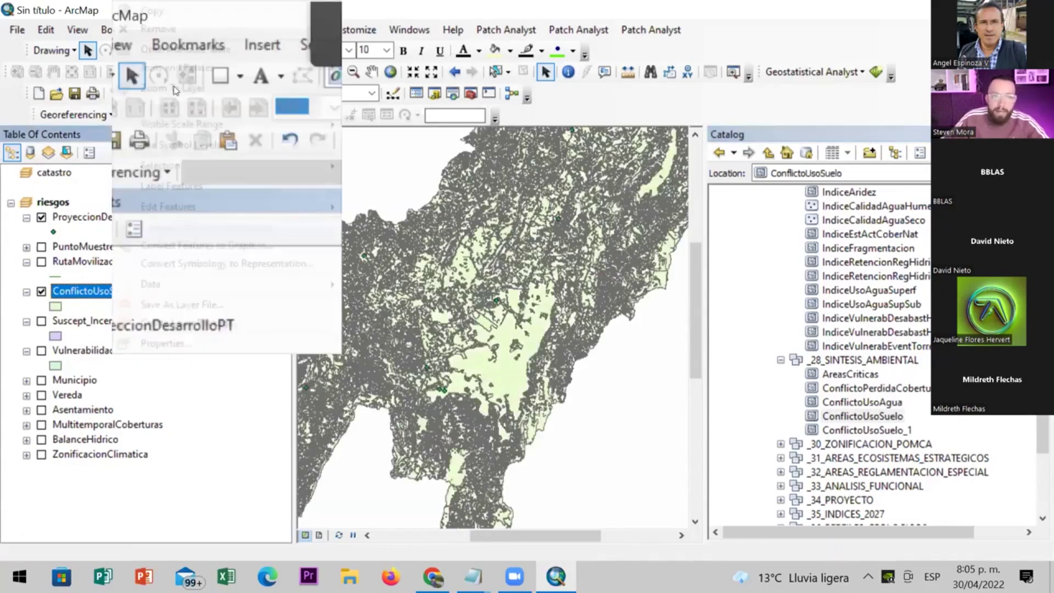
click(185, 46)
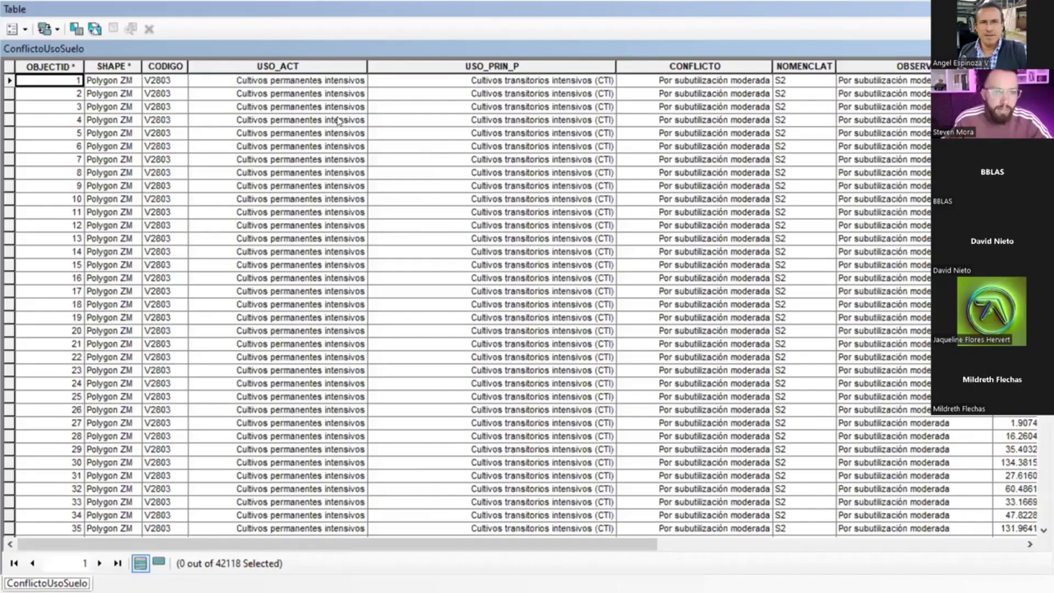
click(285, 81)
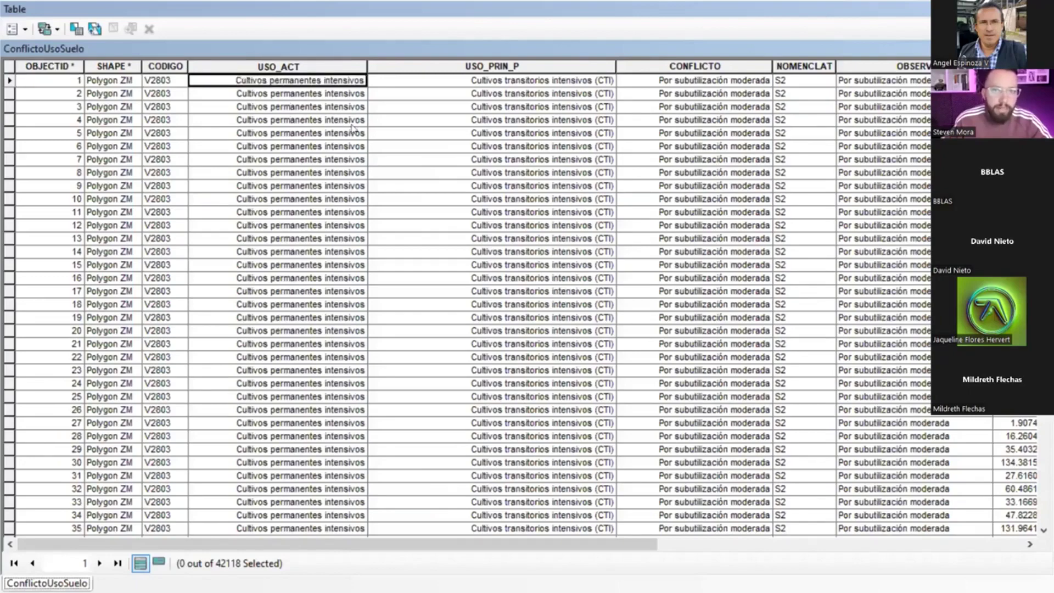
click(513, 82)
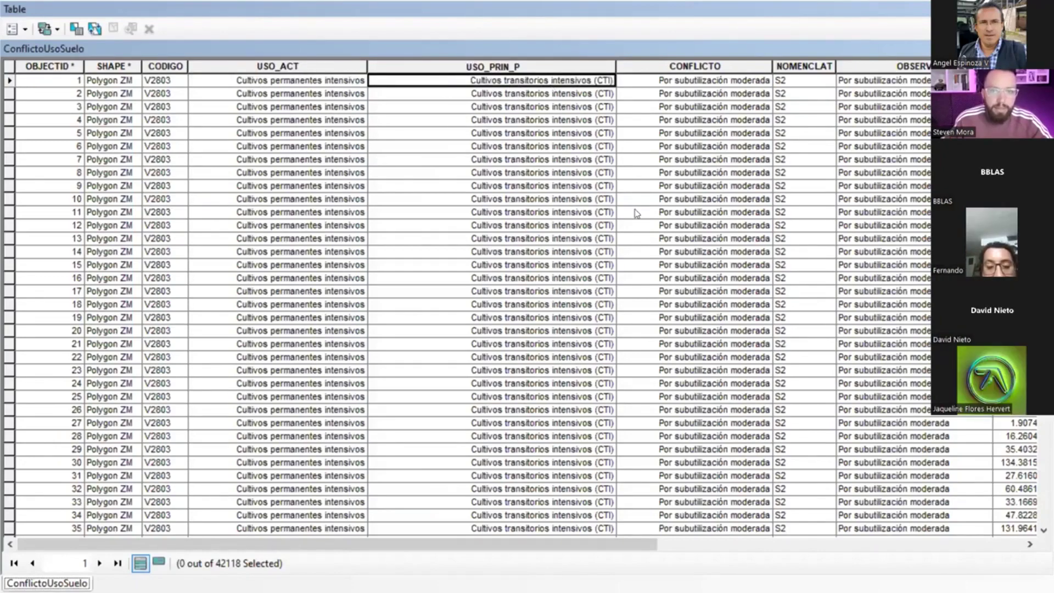
click(697, 83)
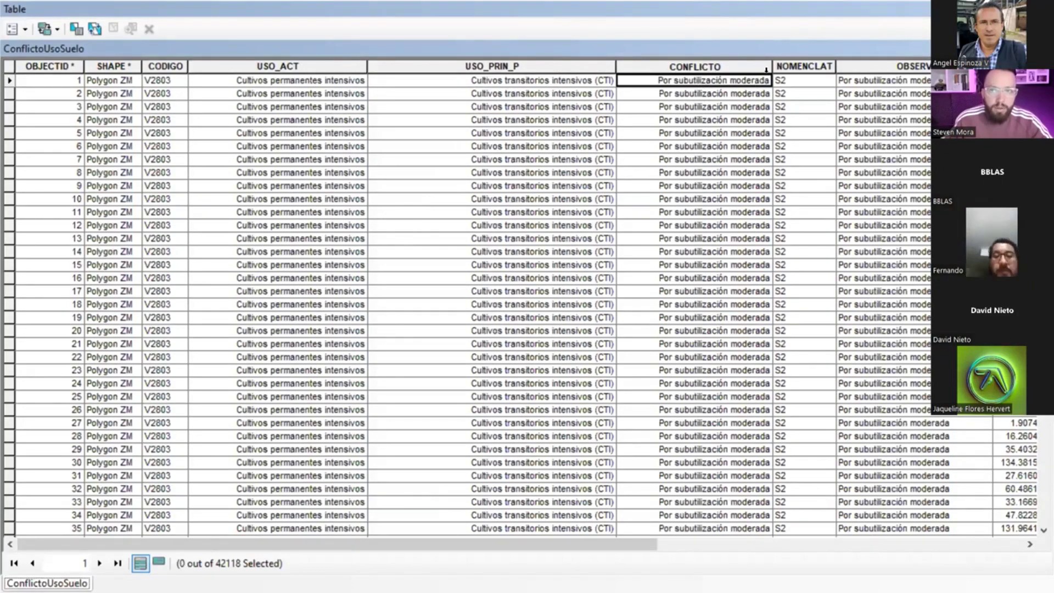
click(784, 87)
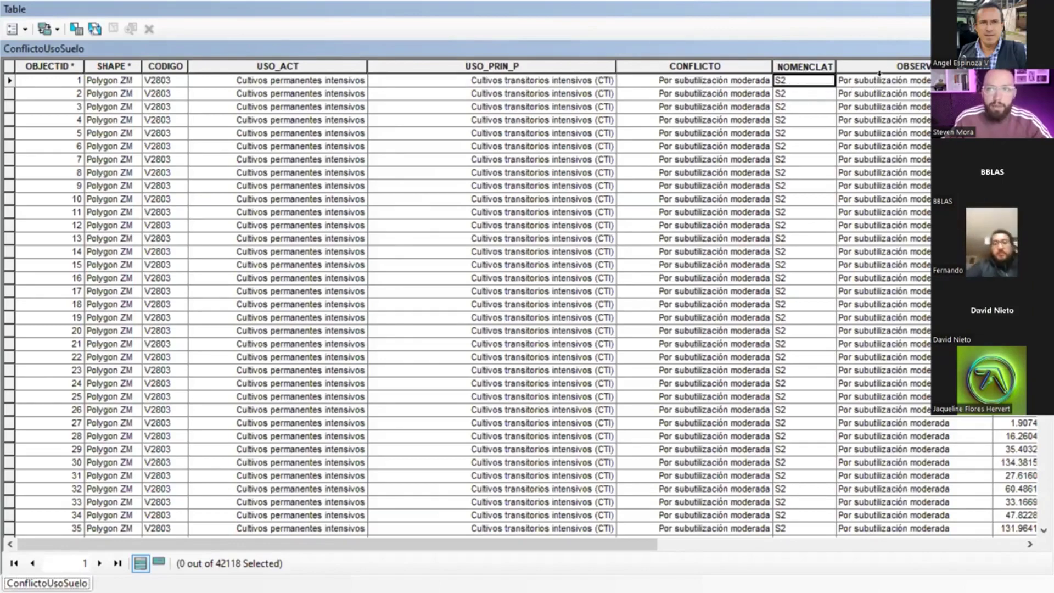
click(888, 66)
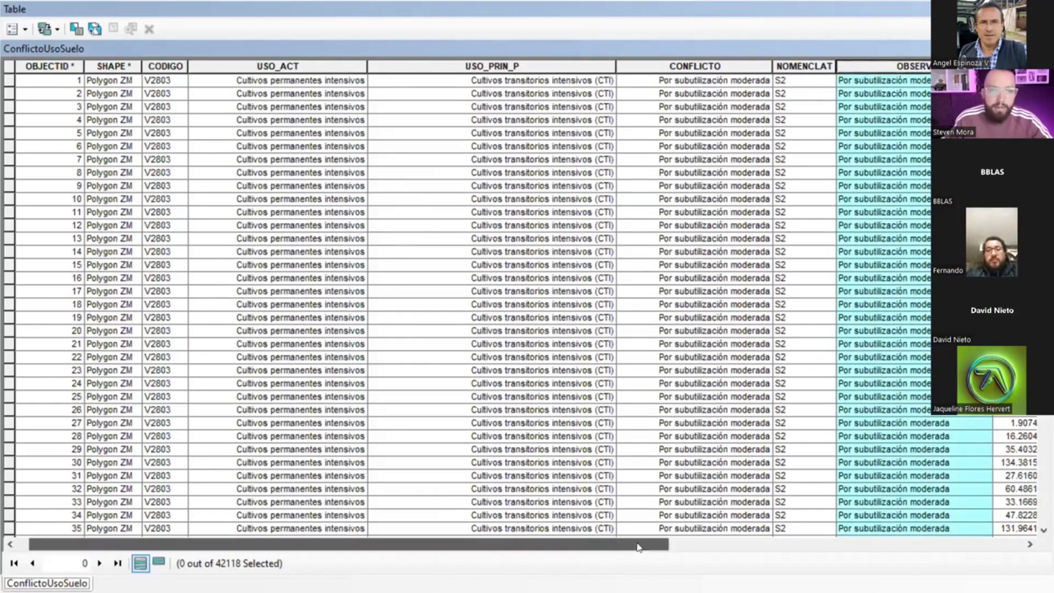
click(678, 544)
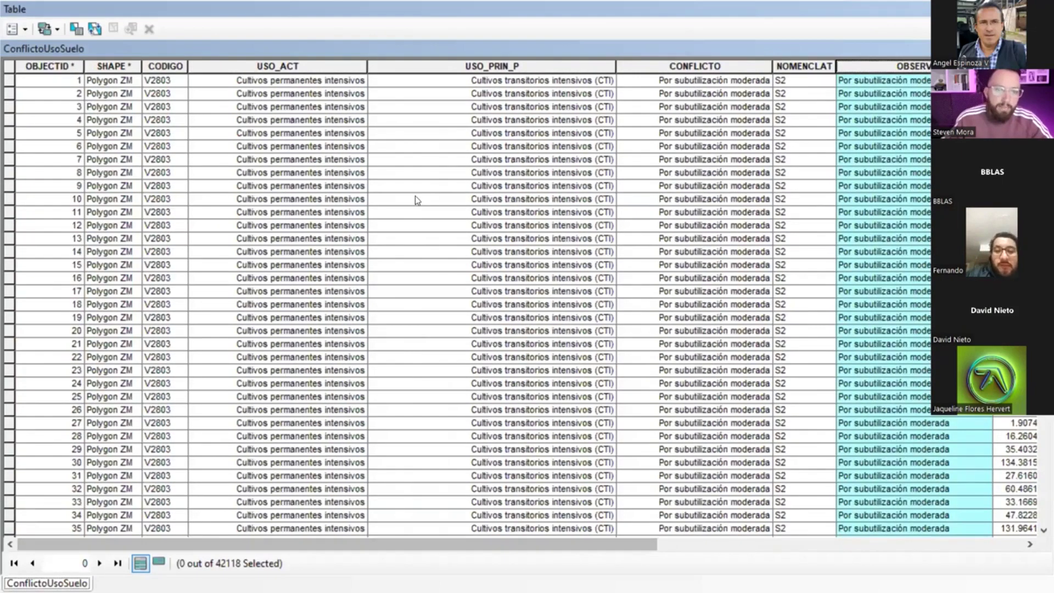
Compare the USO_ACT and USO_PRIN_P fields against CONFLICTO in the ConflictoUsoSuelo table, and return to the map
click(310, 70)
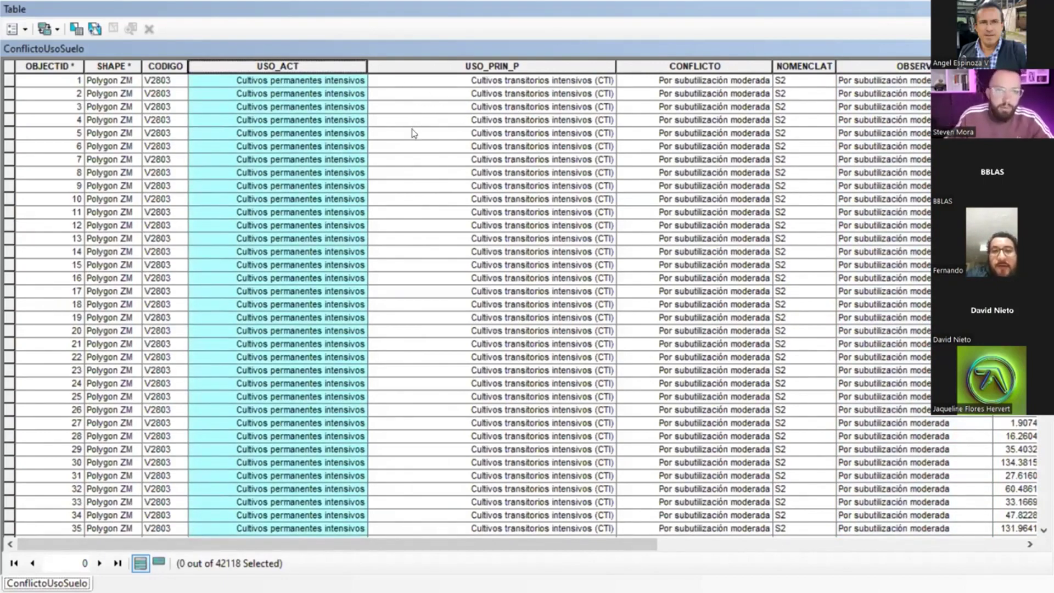
click(482, 83)
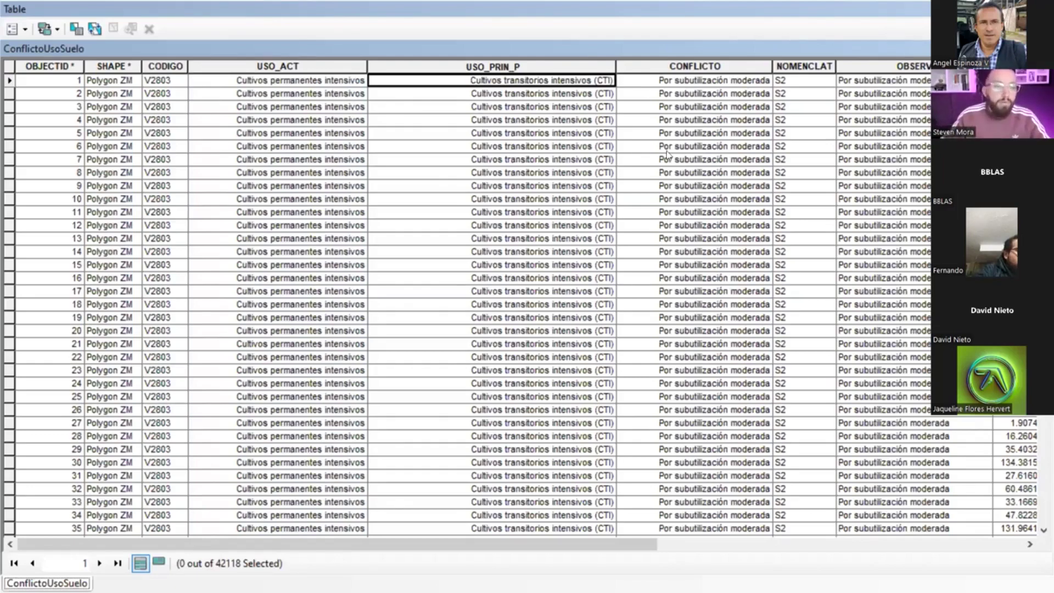
click(713, 67)
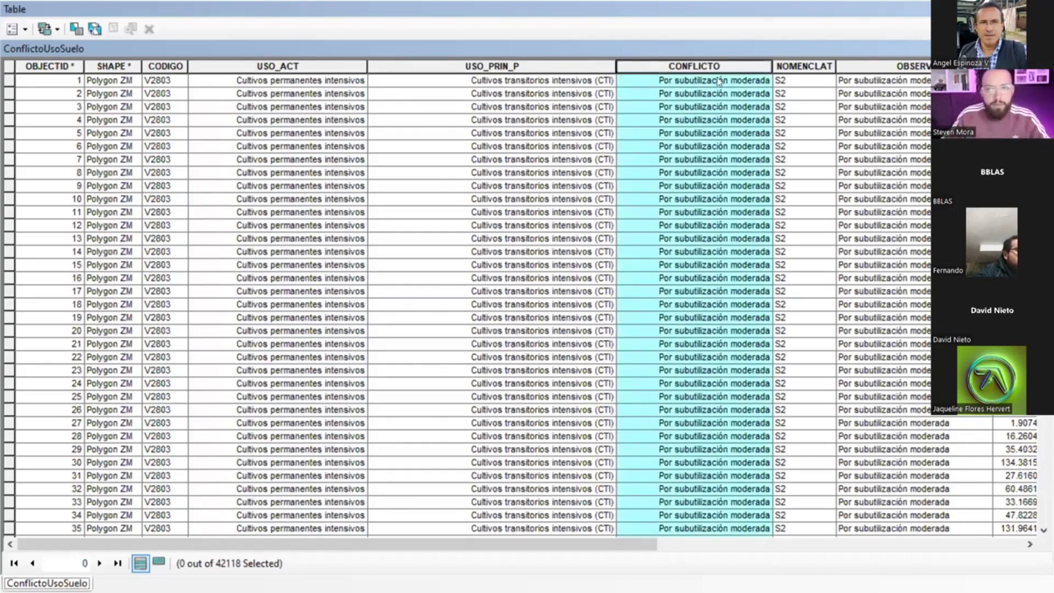
click(321, 81)
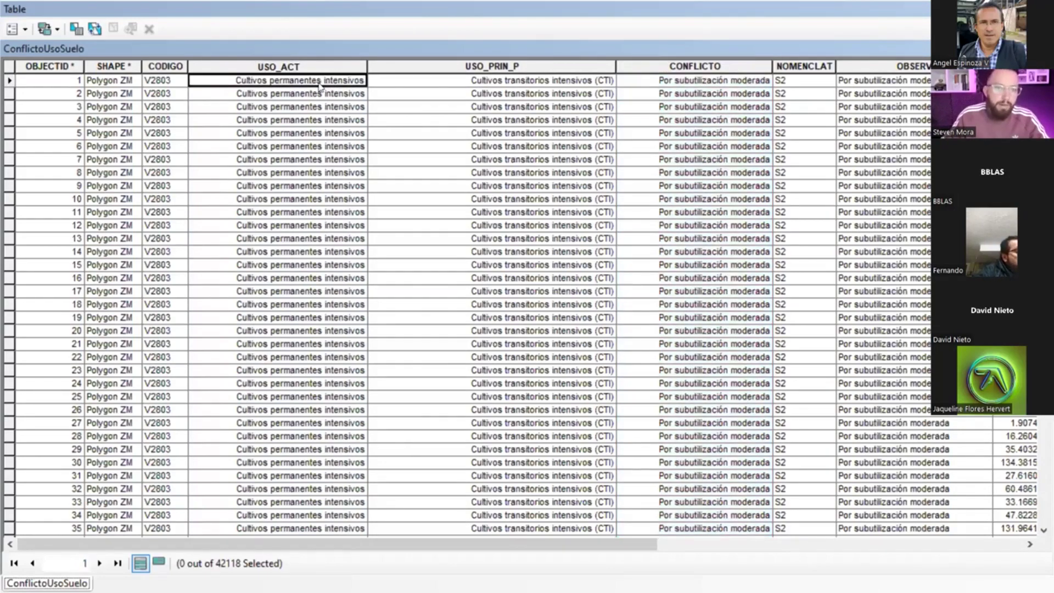
click(451, 81)
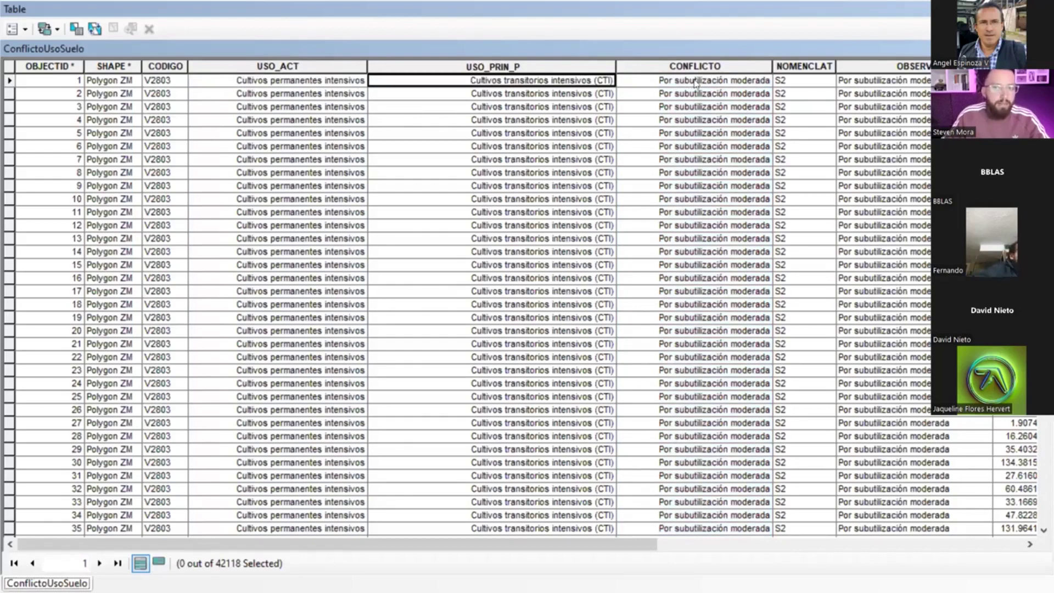
key(Tab)
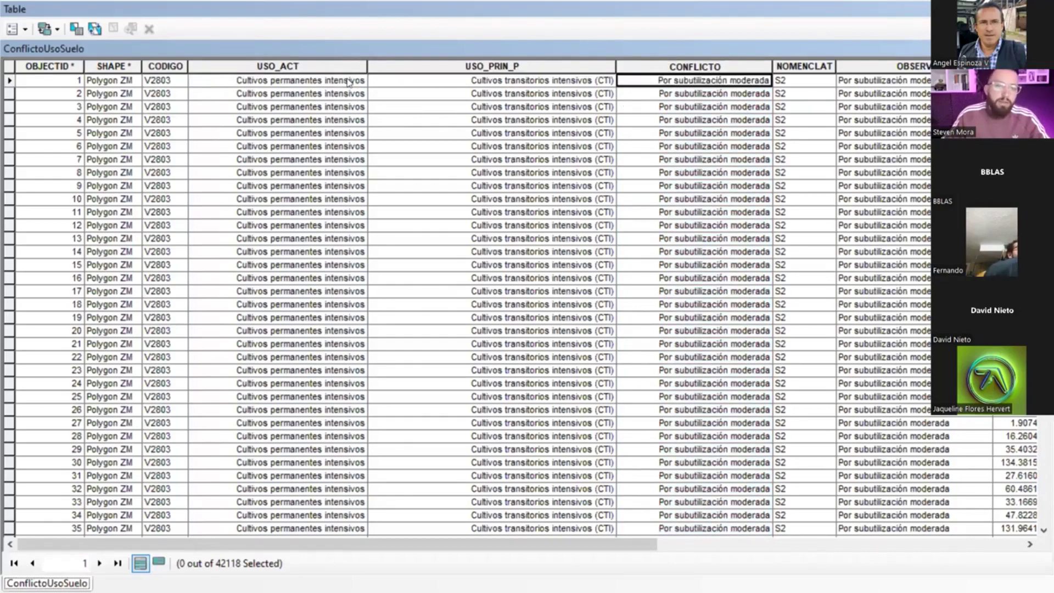
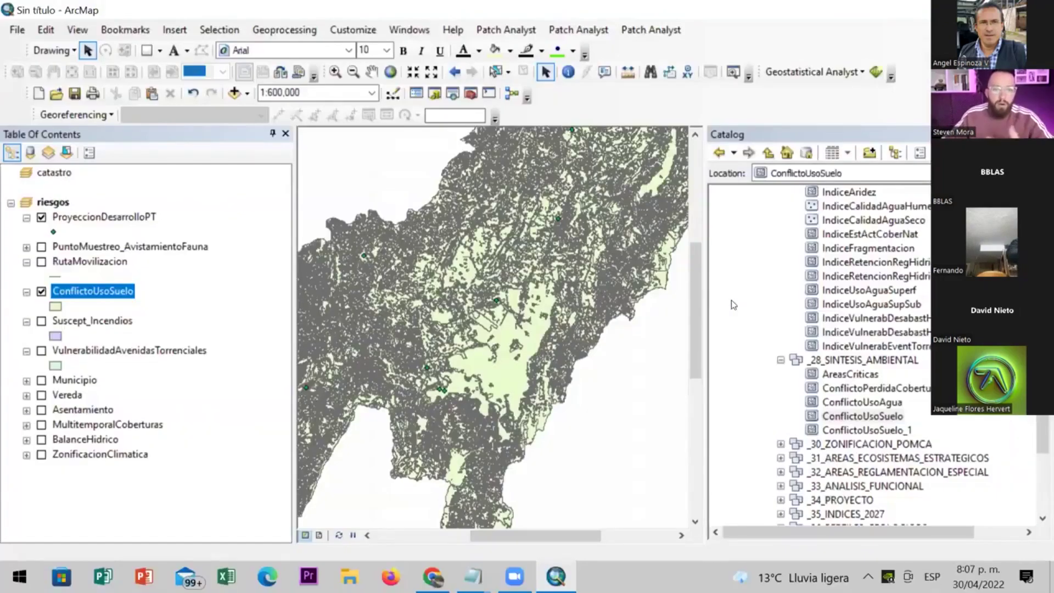
key(alt+Tab)
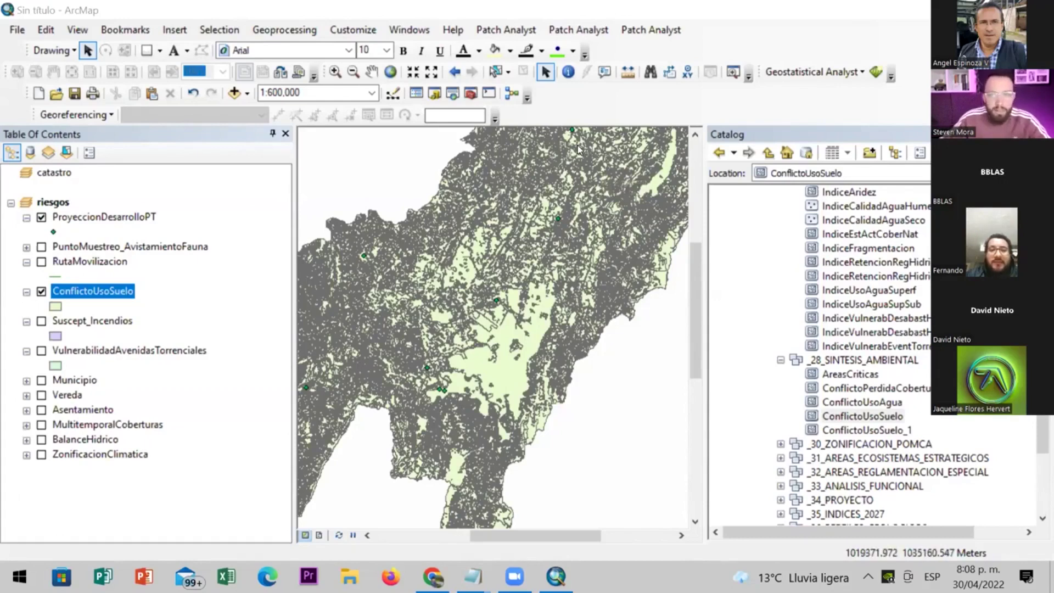
Expand _30_ZONIFICACION_POMCA, add ZonificacionAmbiental_POMCAS to the riesgos data frame and hide ConflictoUsoSuelo
scroll(864, 373, down, 2)
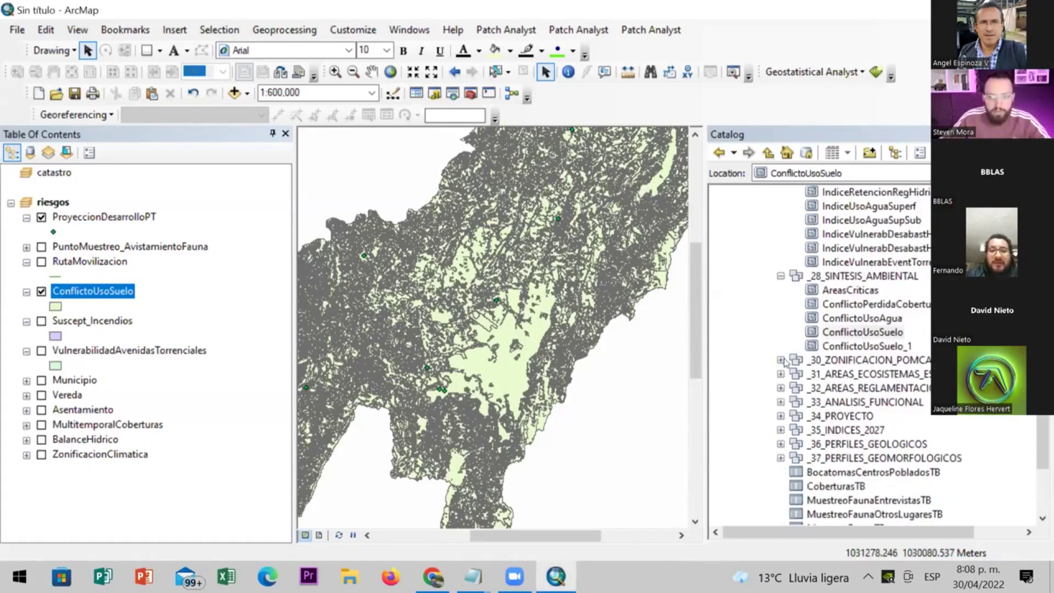
click(781, 360)
scroll(880, 382, down, 3)
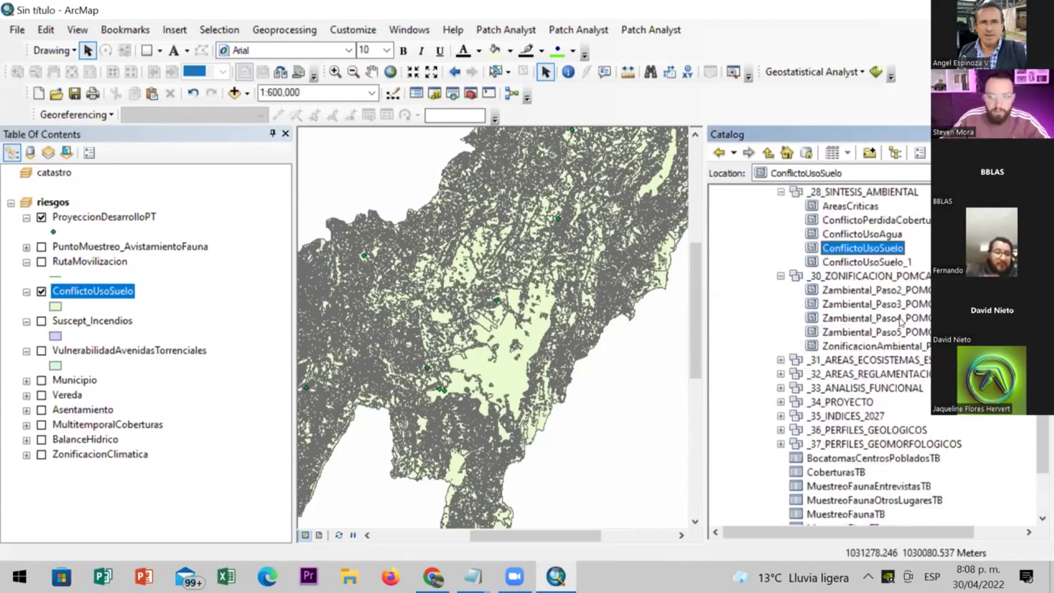
mouse_move(869, 306)
mouse_down()
mouse_move(555, 304)
mouse_move(94, 339)
mouse_move(42, 295)
mouse_move(44, 317)
mouse_up()
click(42, 319)
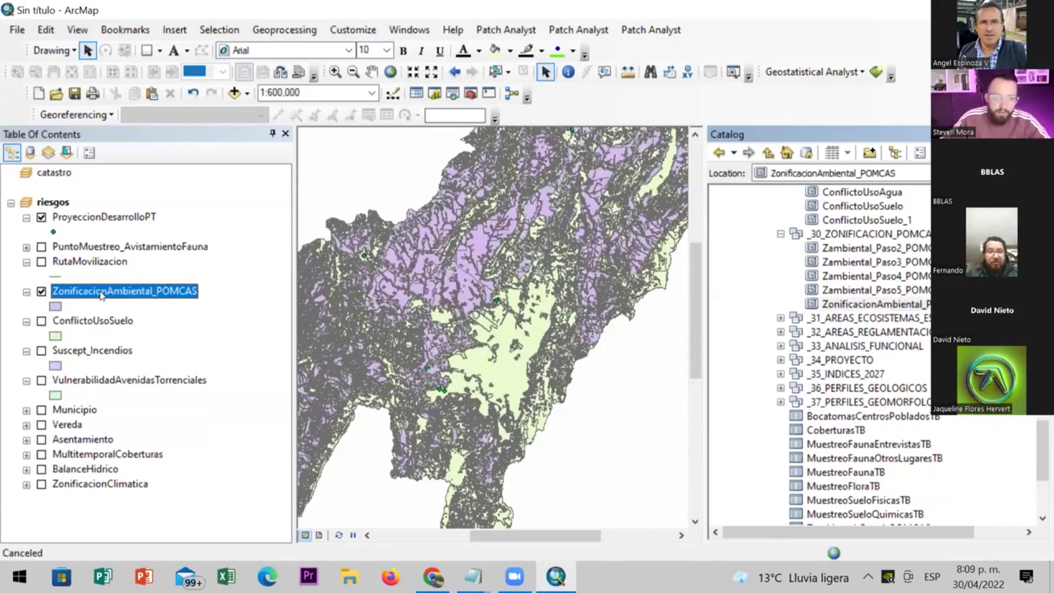
Open the ZonificacionAmbiental_POMCAS attribute table and examine the zone categories in its CAT_ORD_A and ZO_US_M_A fields
key(shift+F10)
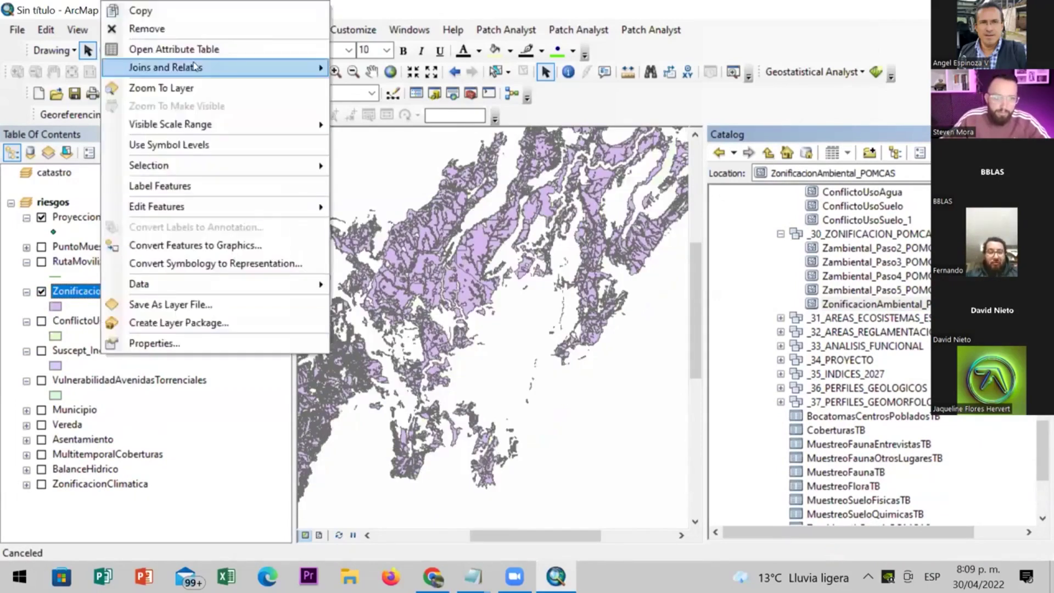
click(195, 49)
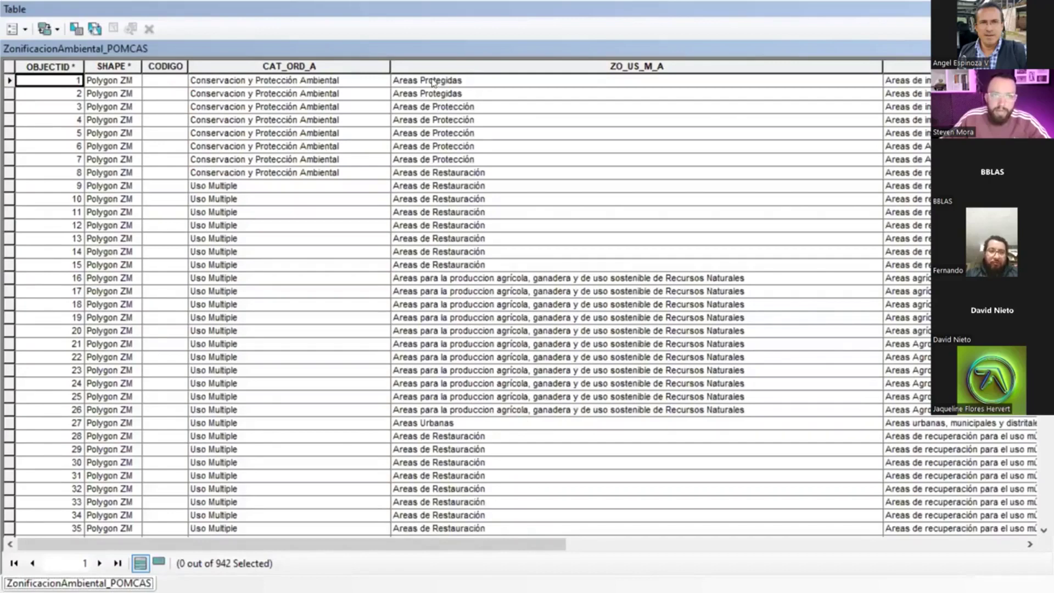
click(435, 82)
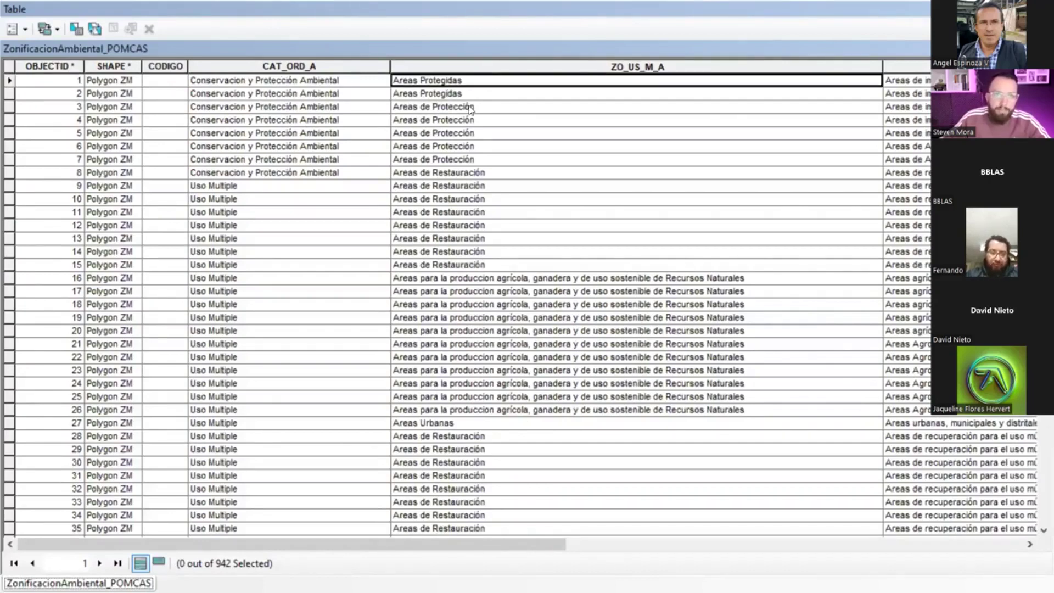
click(474, 202)
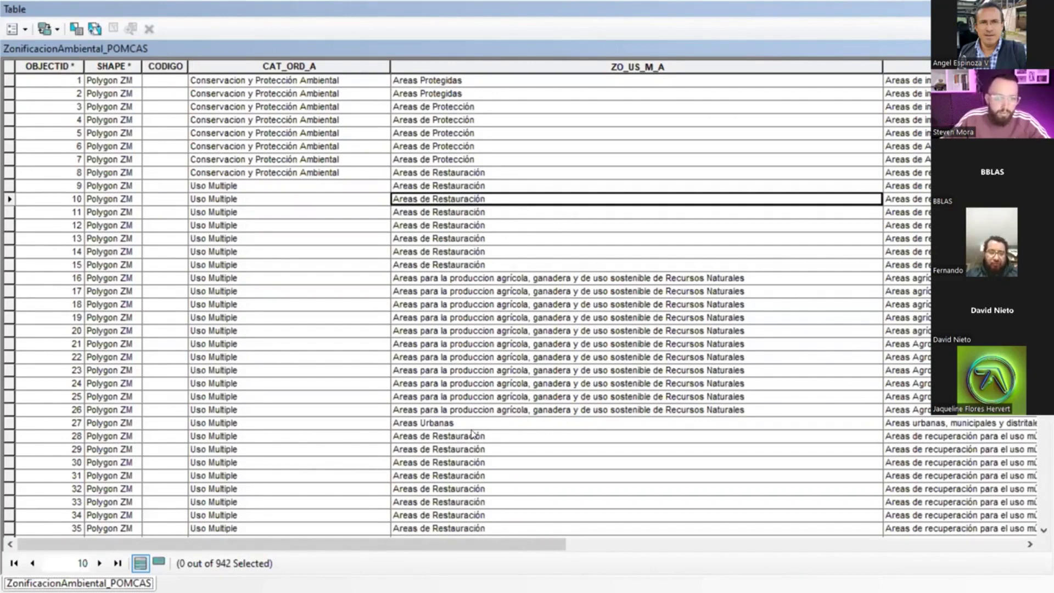
scroll(474, 450, down, 3)
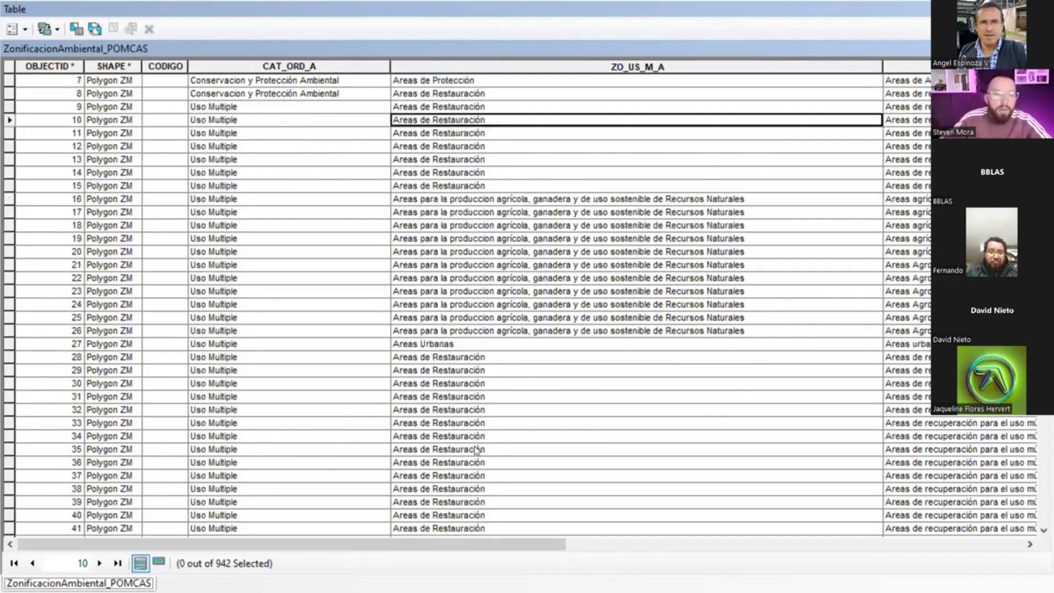
scroll(302, 451, up, 3)
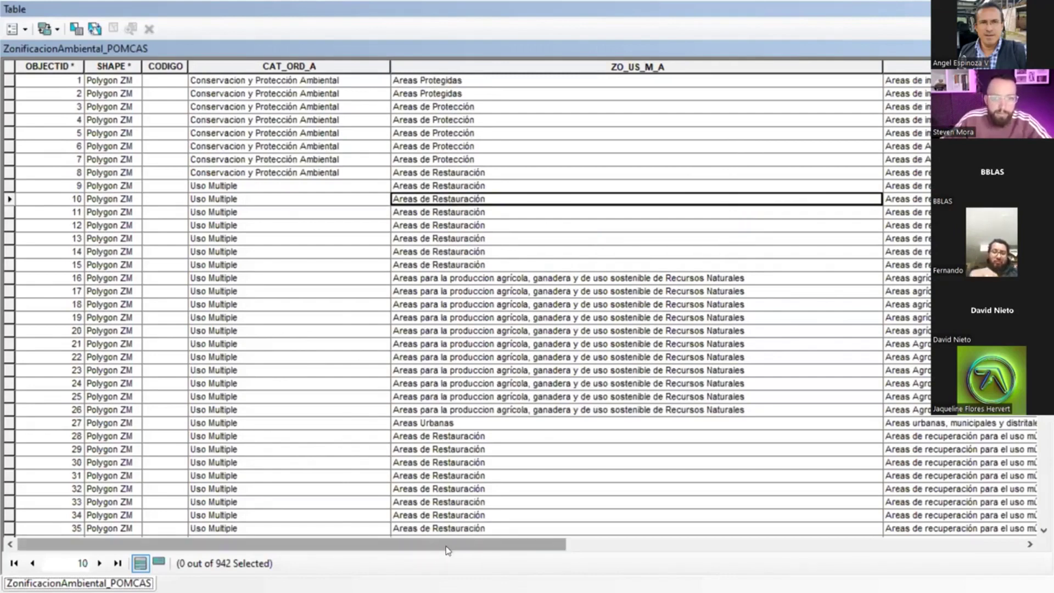
Examine the SZO_US_M_A subzones and NOMENCLAT codes across the ZonificacionAmbiental_POMCAS records
click(599, 550)
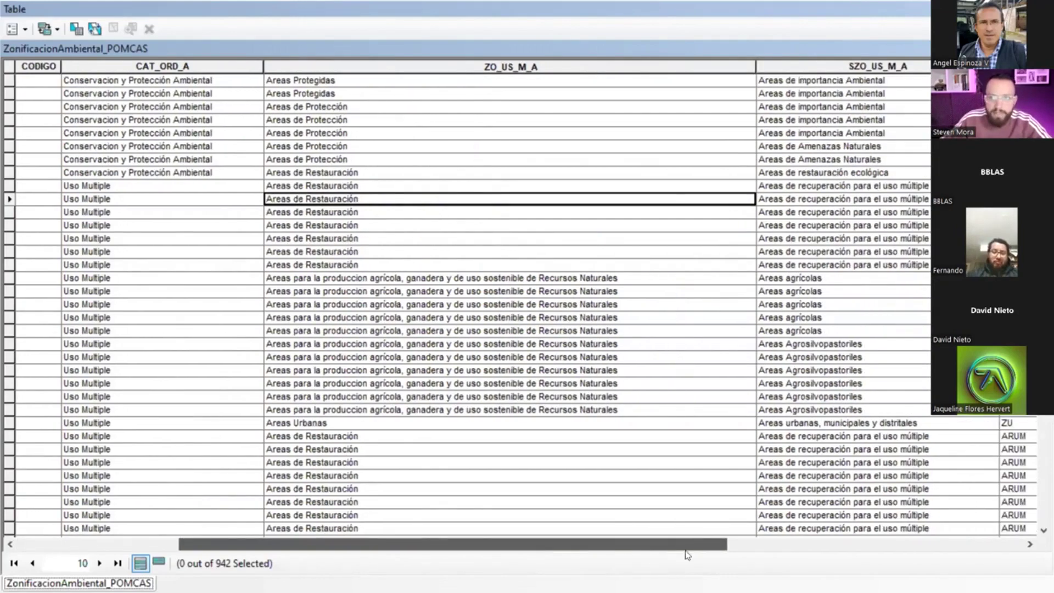
click(803, 542)
drag(803, 540, 855, 542)
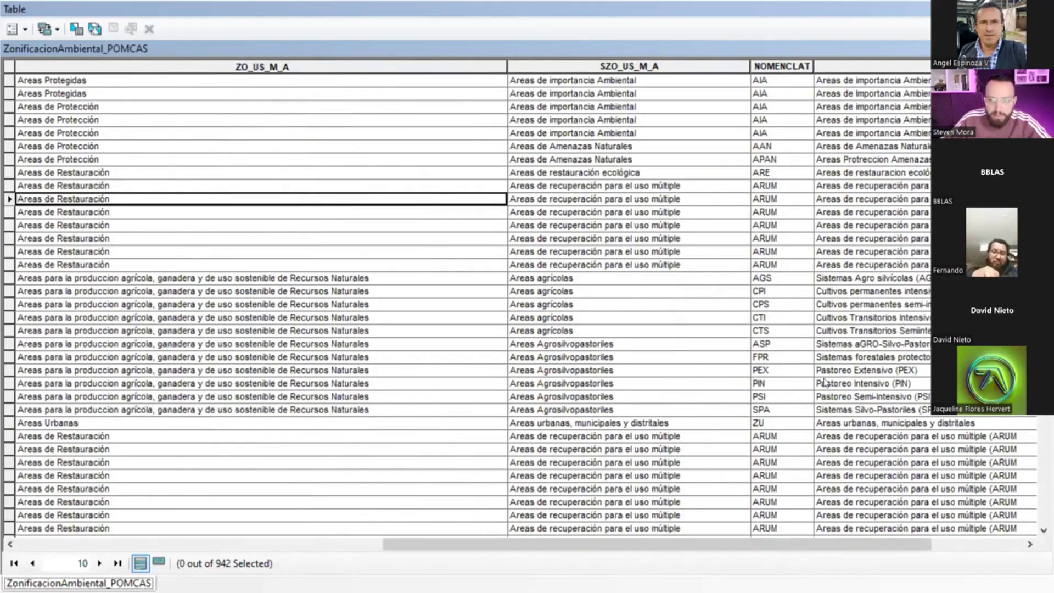
scroll(640, 333, down, 4)
scroll(639, 333, down, 6)
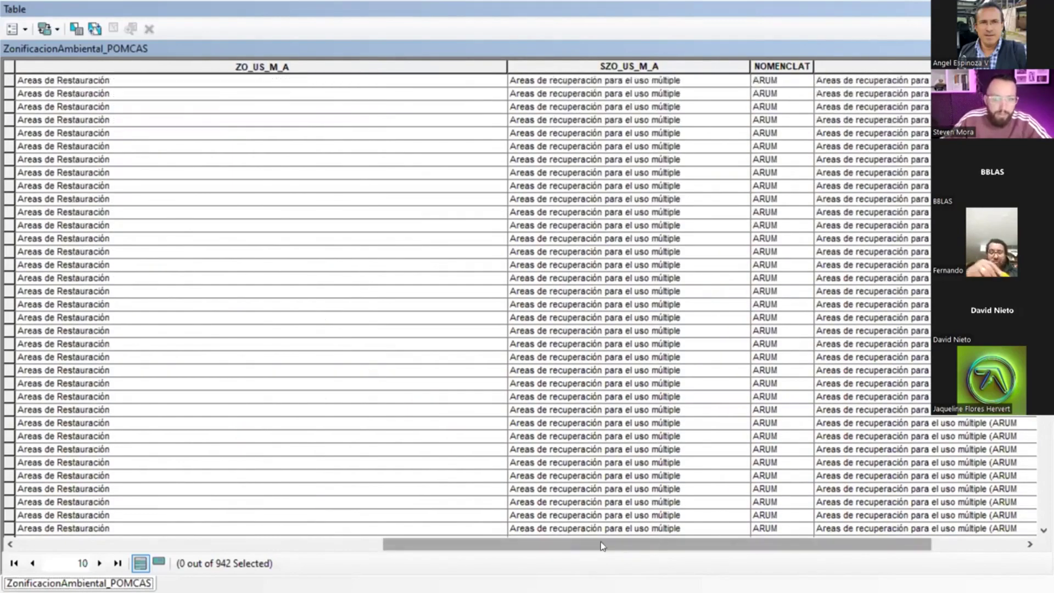
Examine the DESCRIP and area fields of ZonificacionAmbiental_POMCAS, recheck its CAT_ORD_A and ZO_US_M_A categories, and return to the map
drag(558, 550, 607, 550)
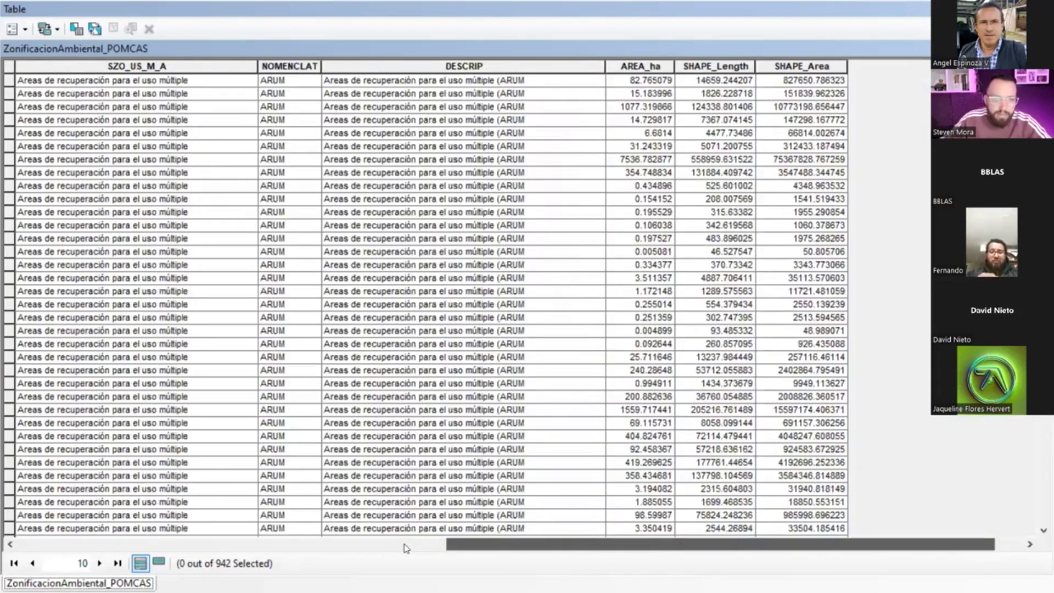
click(459, 544)
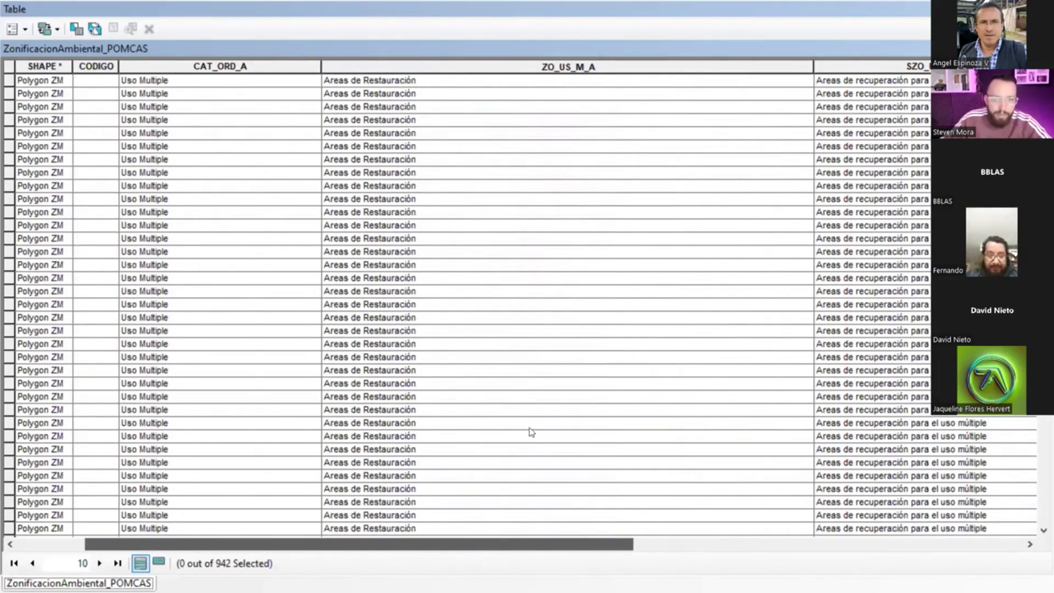
scroll(535, 431, right, 3)
scroll(658, 307, right, 3)
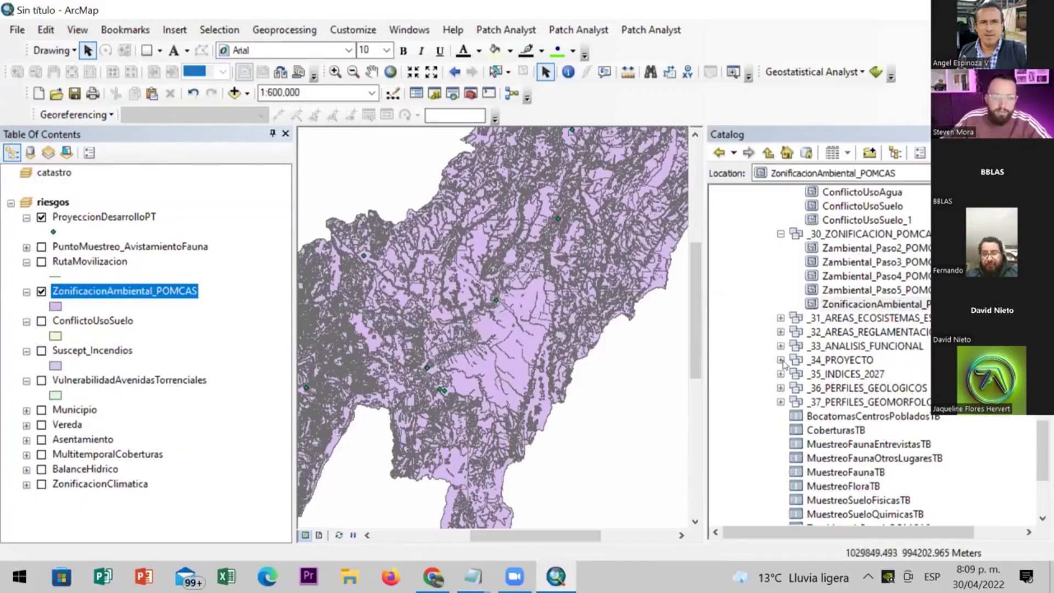
Expand _33_ANALISIS_FUNCIONAL, add AreasDeServicio to the riesgos data frame and hide ZonificacionAmbiental_POMCAS
click(780, 346)
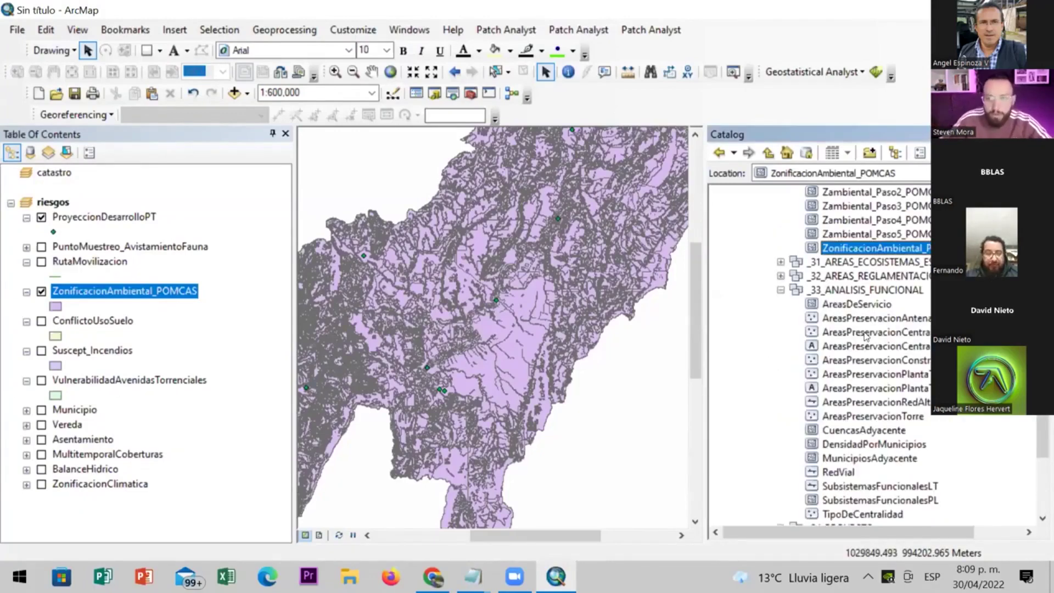
click(865, 305)
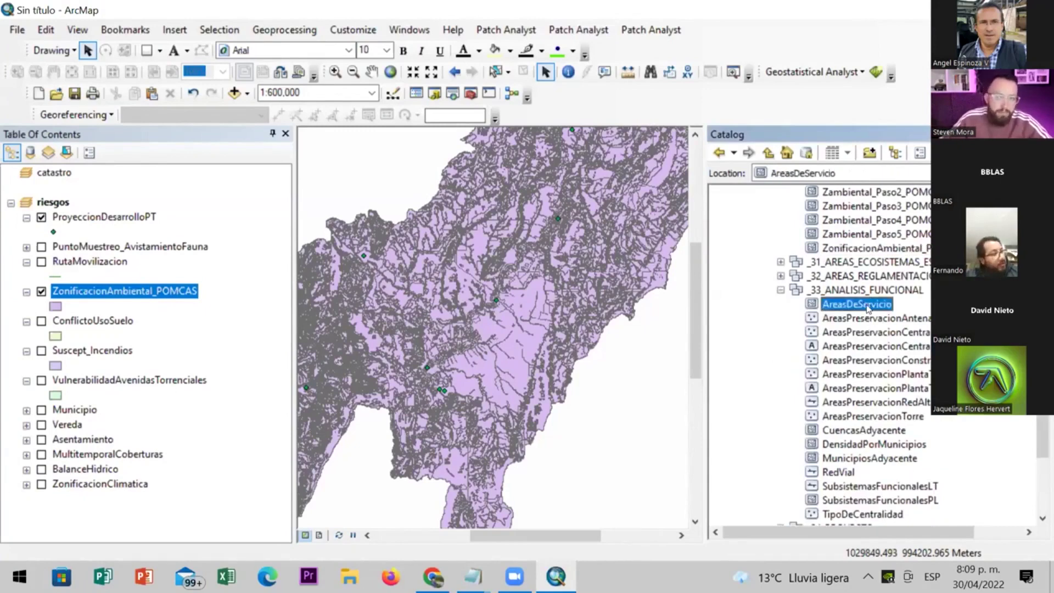
drag(867, 307, 76, 300)
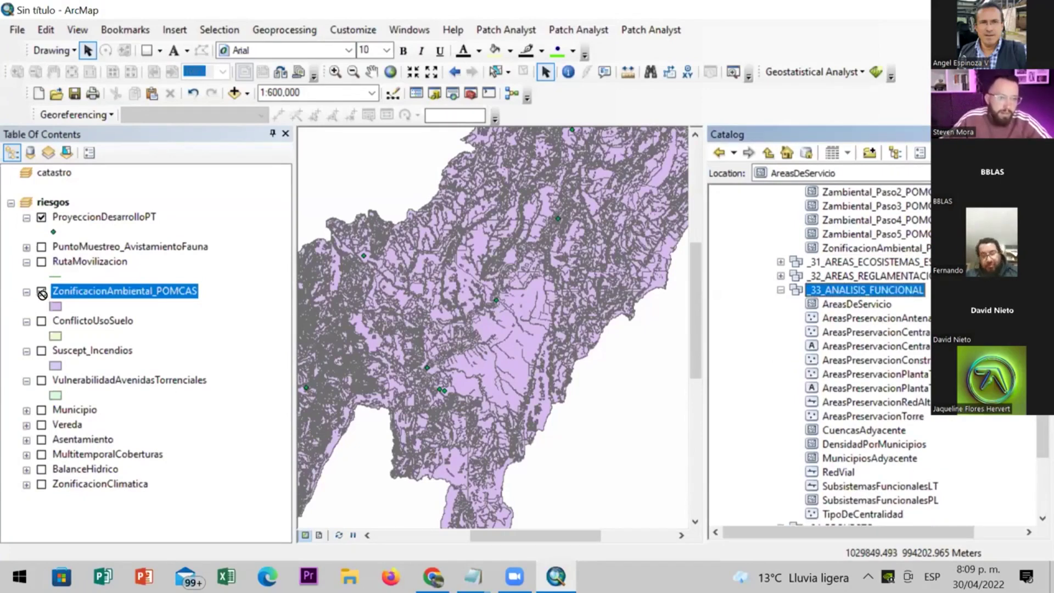
drag(42, 294, 40, 293)
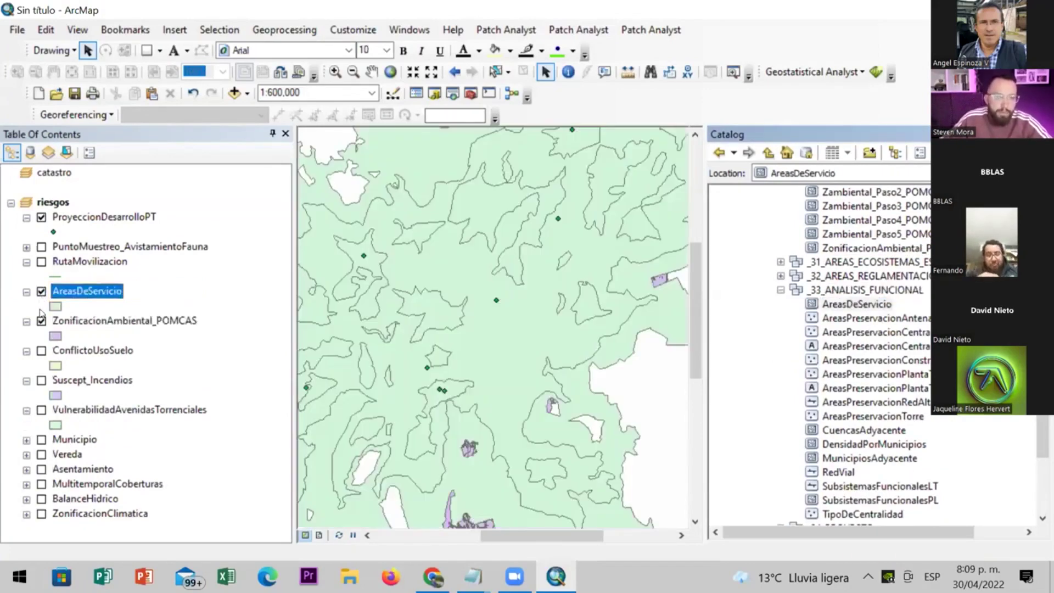
click(41, 321)
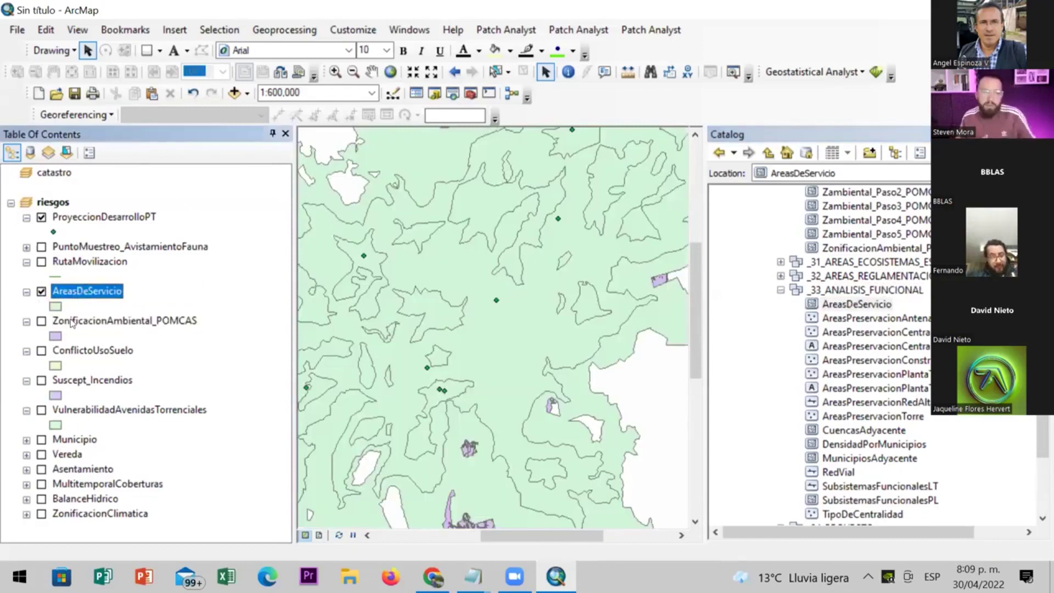
Open the AreasDeServicio attribute table, examine its TIEMPO and area fields, and return to the map
right_click(114, 295)
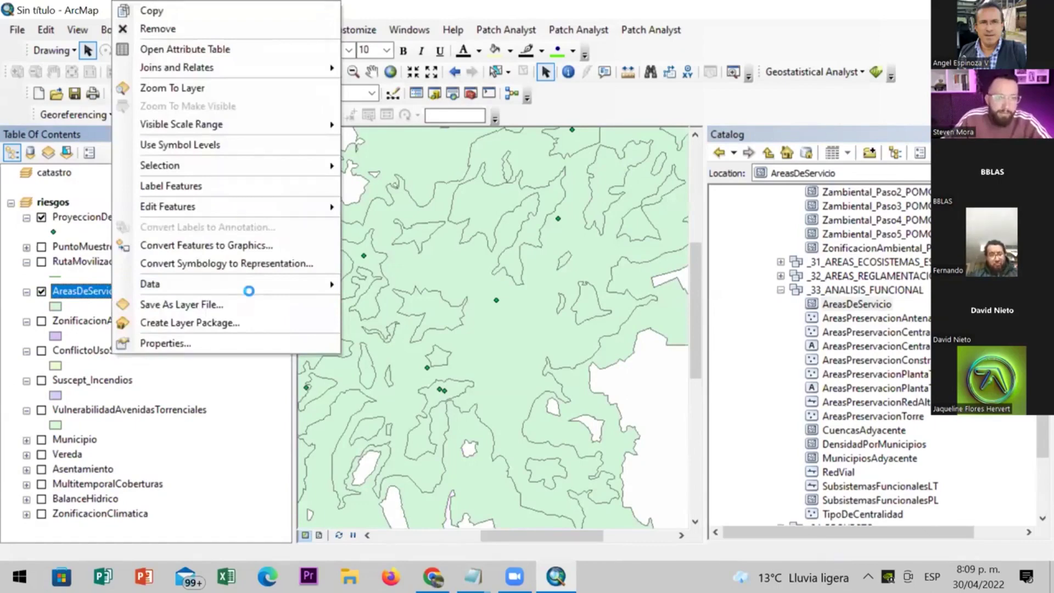
key(Escape)
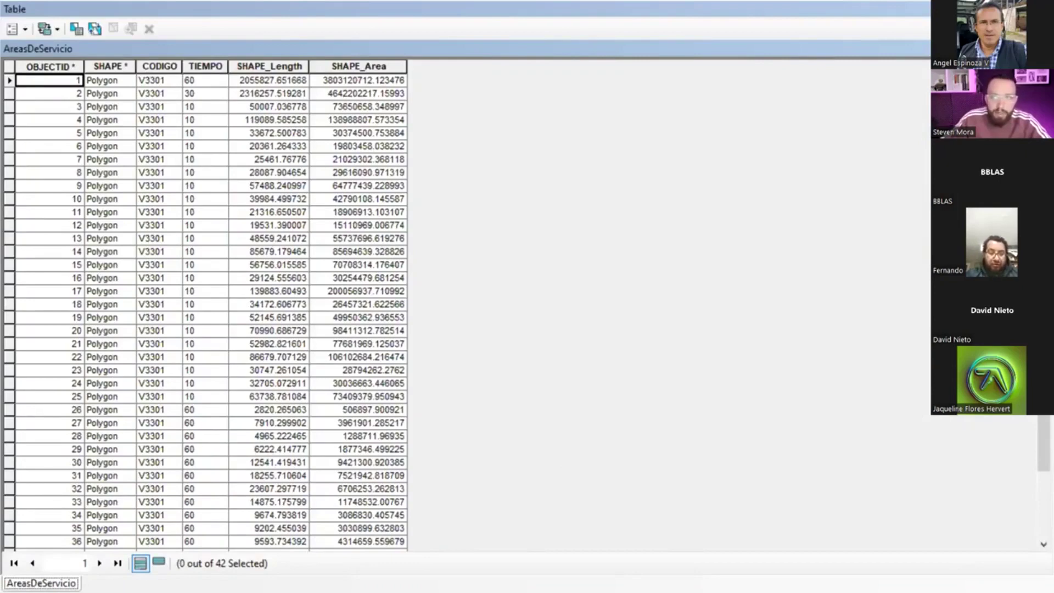
key(alt+Tab)
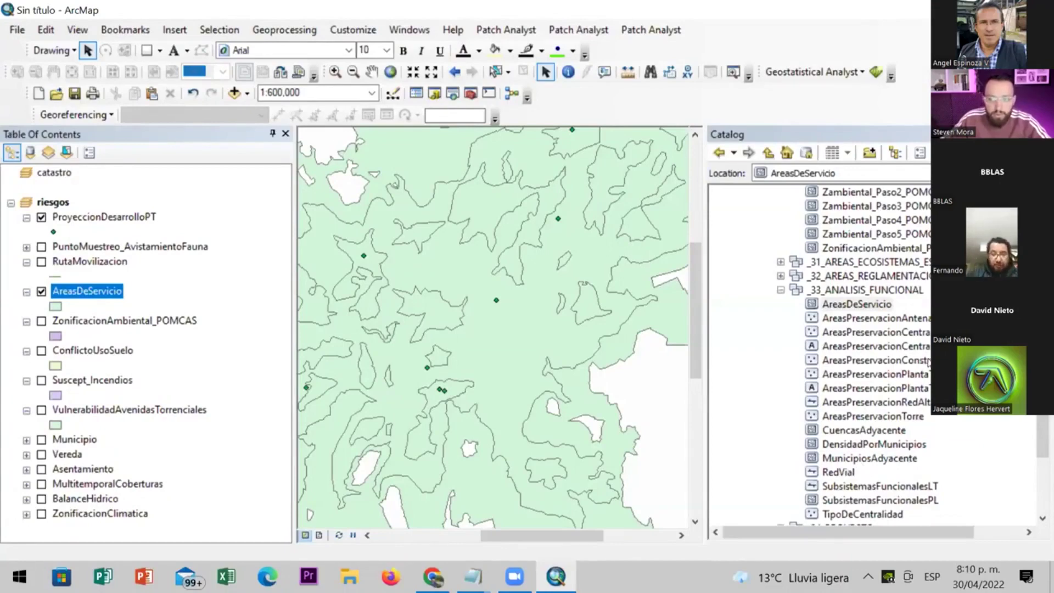
Add the AreasPreservacionPlantaTratamiento point layer from _33_ANALISIS_FUNCIONAL to the map
click(926, 374)
drag(926, 374, 620, 368)
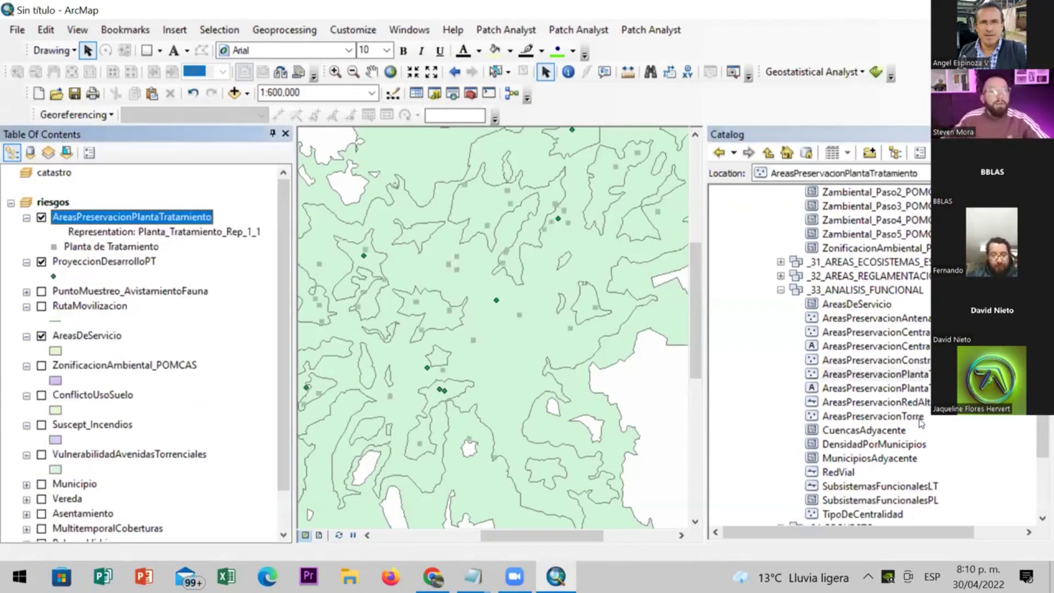
Expand _36_PERFILES_GEOLOGICOS and examine its fault, basic geology and UGS profile feature classes
scroll(920, 421, down, 3)
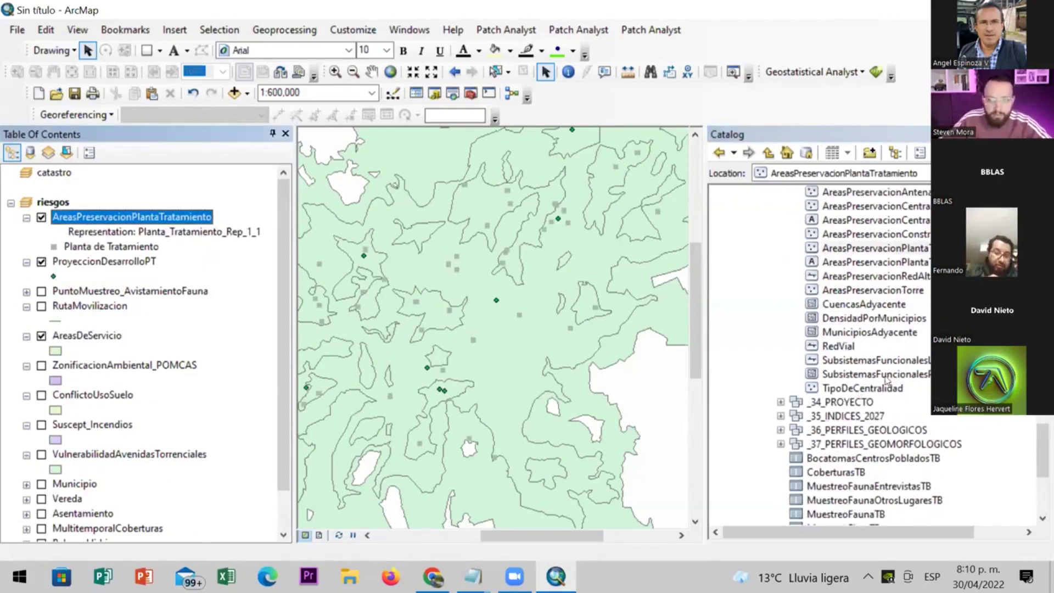
click(780, 433)
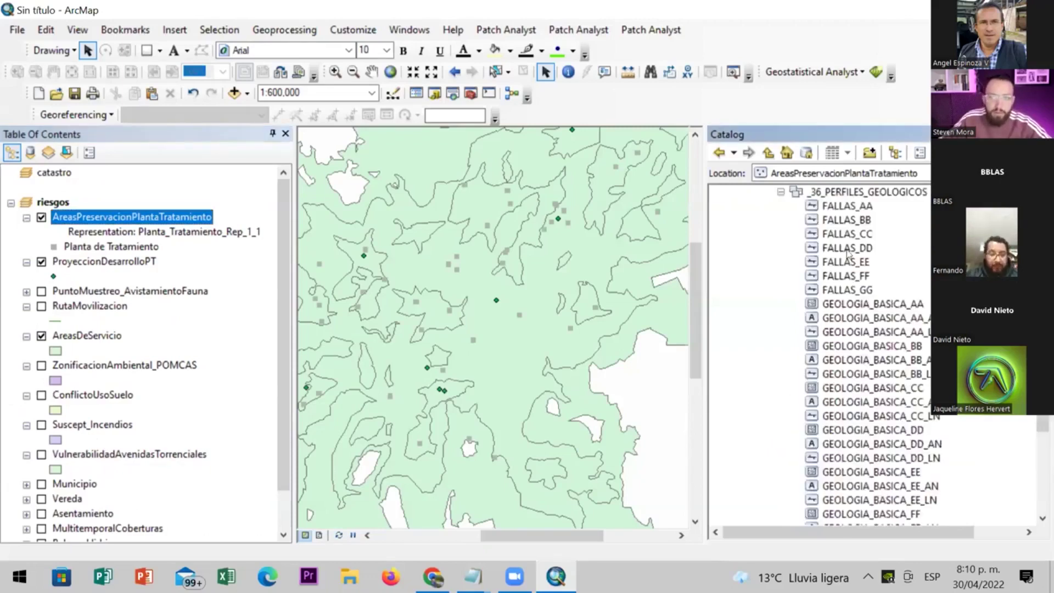
scroll(853, 242, down, 1)
scroll(852, 241, up, 1)
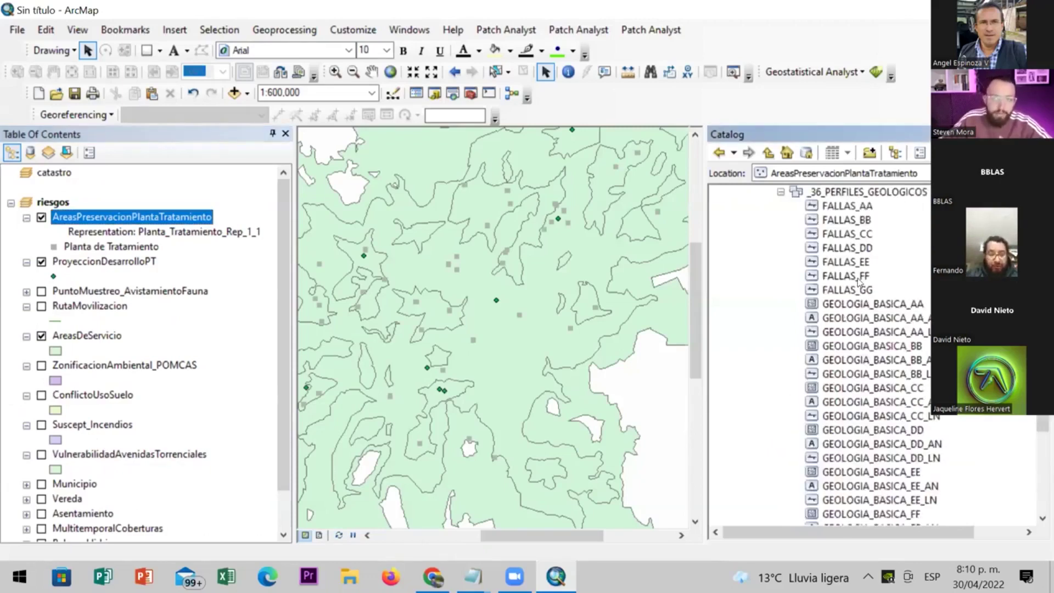
scroll(856, 275, down, 6)
scroll(860, 295, down, 7)
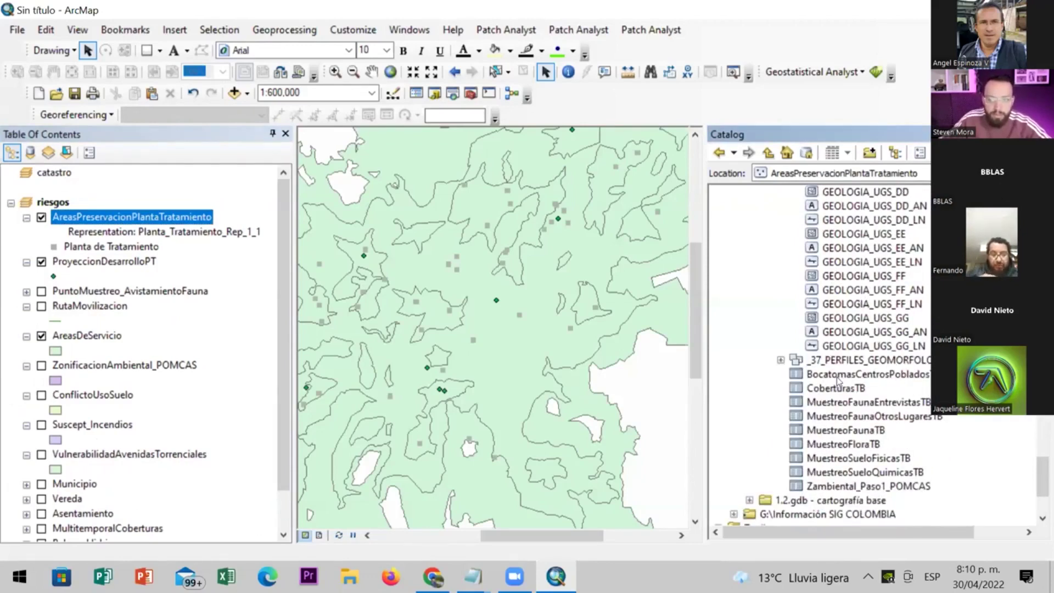
scroll(838, 382, up, 4)
scroll(829, 378, up, 15)
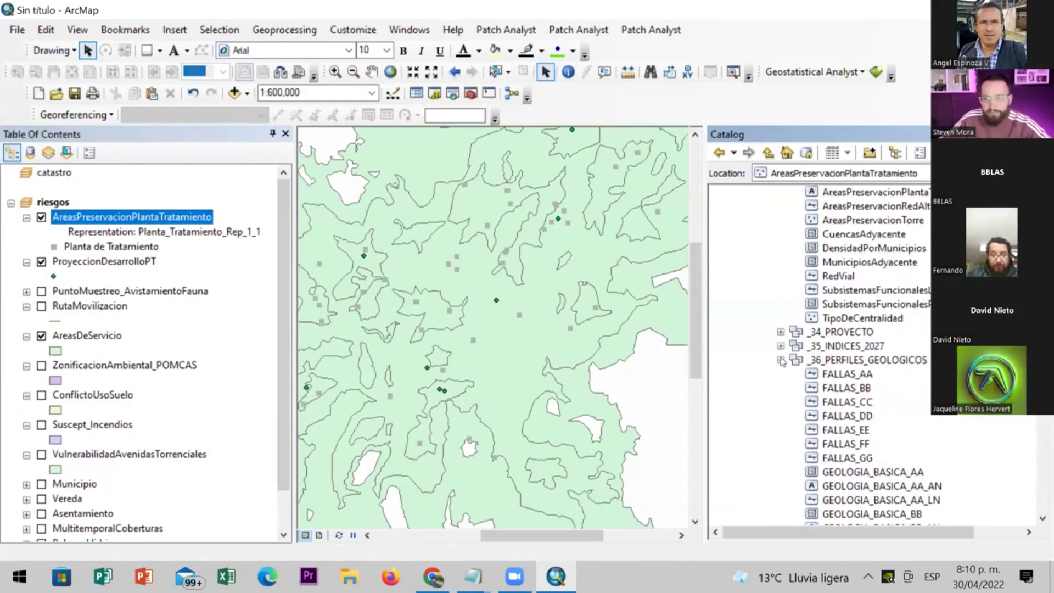
Collapse the _33_ANALISIS_FUNCIONAL and _36_PERFILES_GEOLOGICOS datasets in the geodatabase tree
scroll(776, 225, up, 1)
click(780, 220)
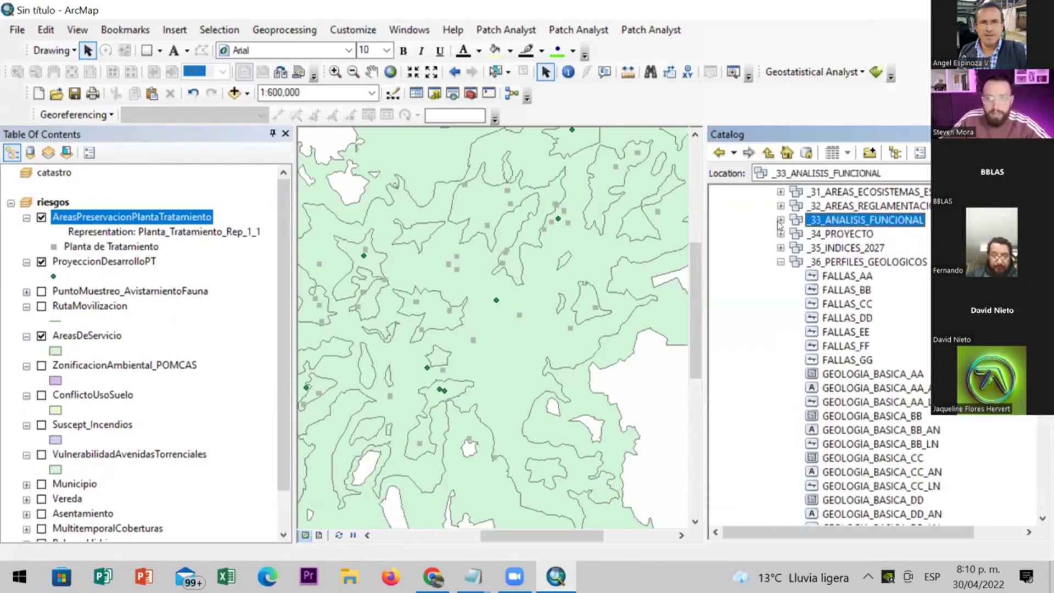
click(781, 263)
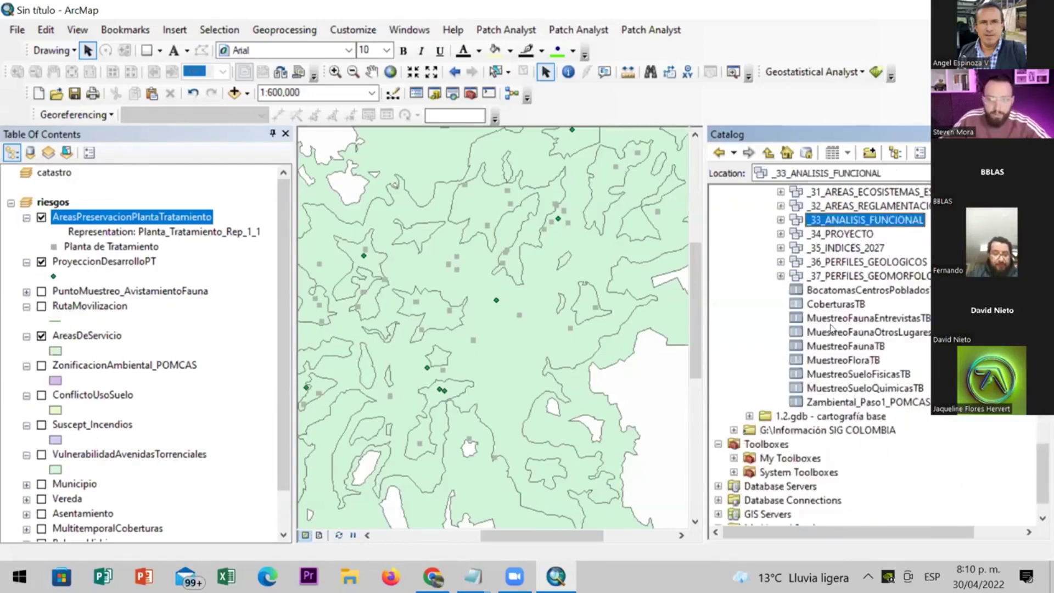
Add the standalone MuestreoFaunaTB table to the riesgos data frame and list the contents by source
click(858, 320)
click(852, 331)
click(856, 344)
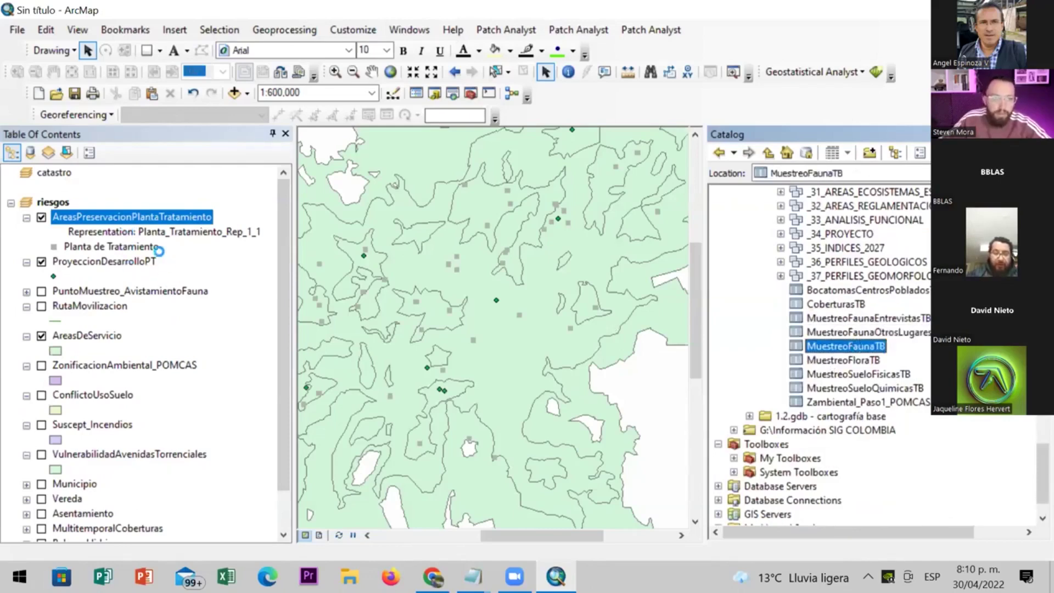
click(29, 152)
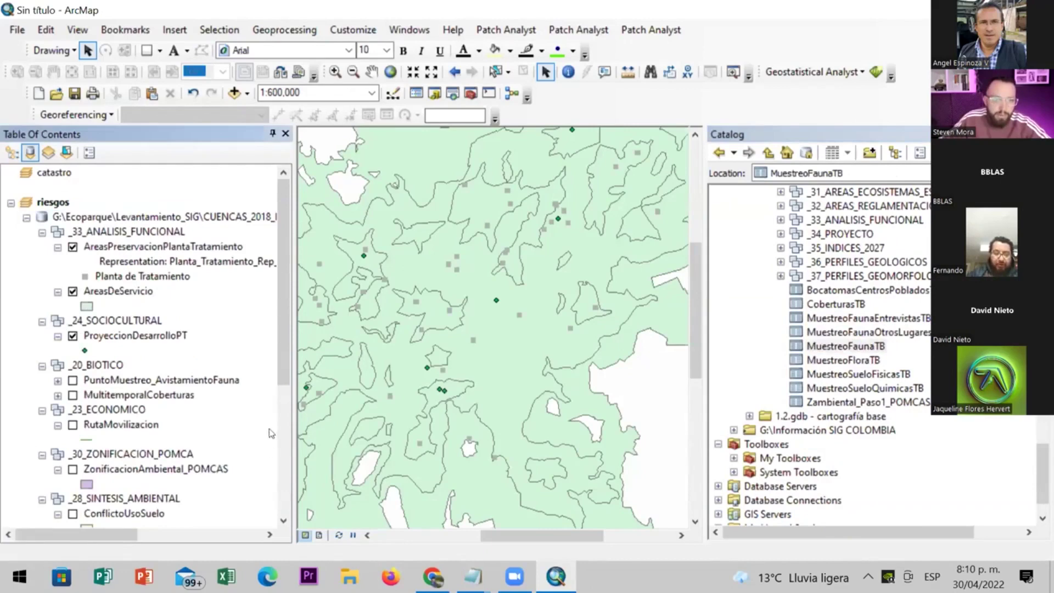
Open the MuestreoFaunaTB table and examine its sampling fields through FC_MUE_BIO
scroll(271, 470, down, 5)
right_click(128, 498)
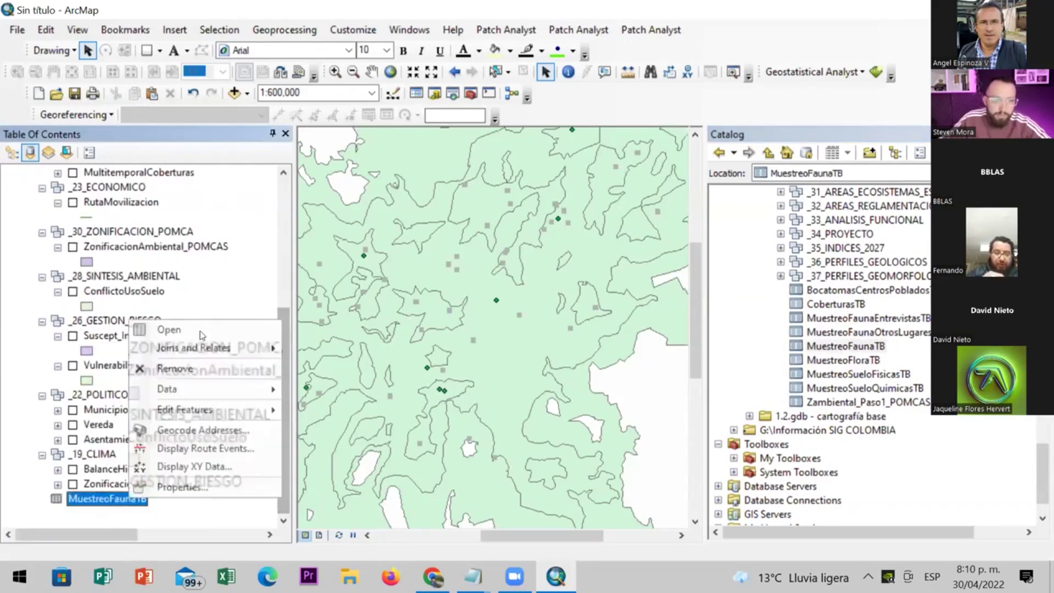
click(384, 342)
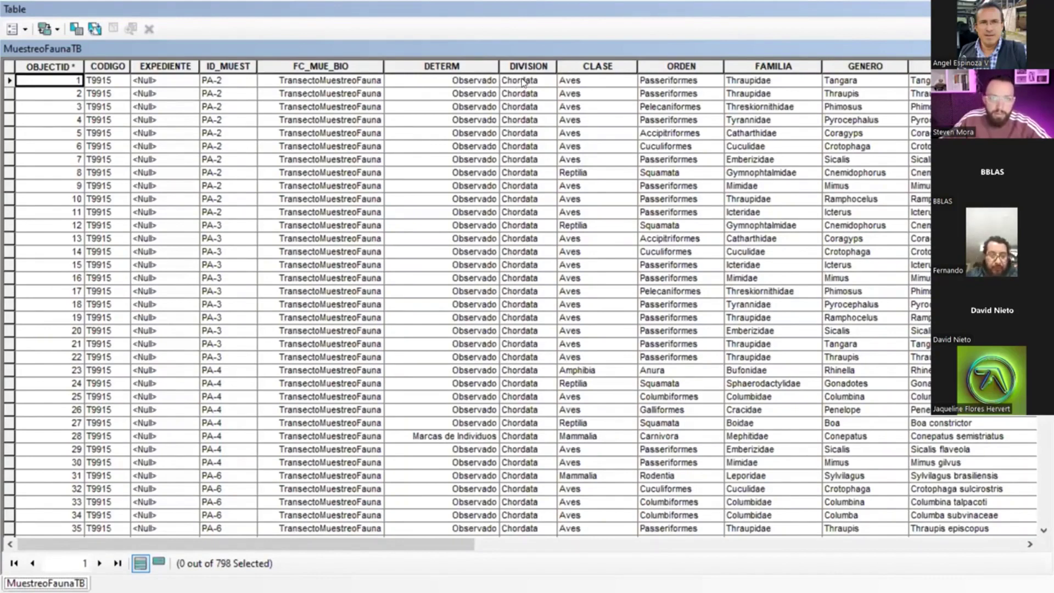
key(Right)
key(Right)
key(Right)
key(Right)
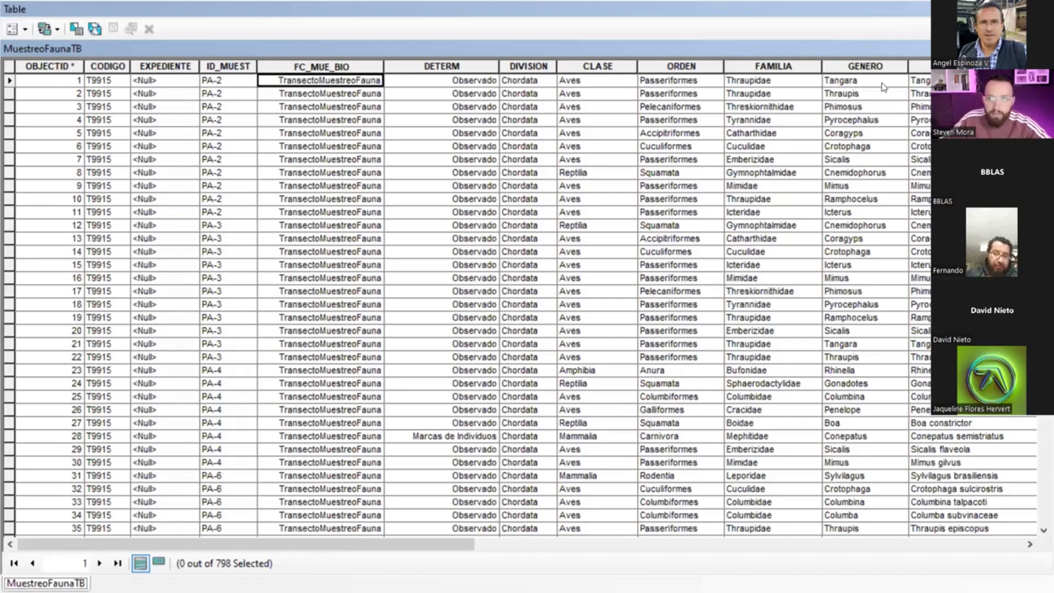
Examine the fauna classification fields of MuestreoFaunaTB from DETERM through GENERO
key(Right)
key(Right)
key(Right)
key(Right)
key(Right)
key(Right)
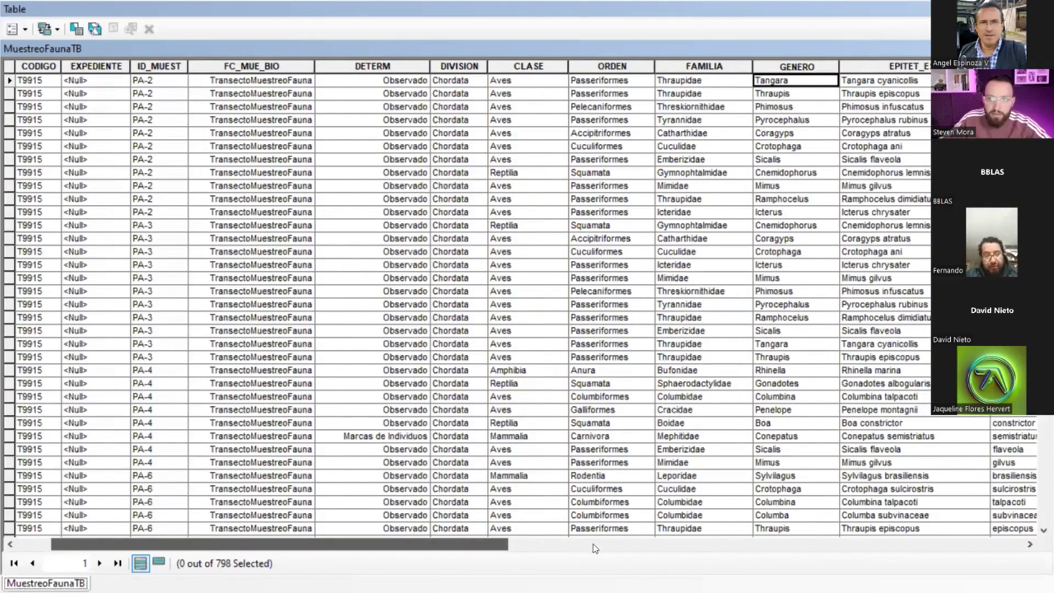
Examine the MuestreoFaunaTB attribute table from taxonomy through habitat, conservation category and abundance fields, closing the table when done
scroll(593, 546, right, 1)
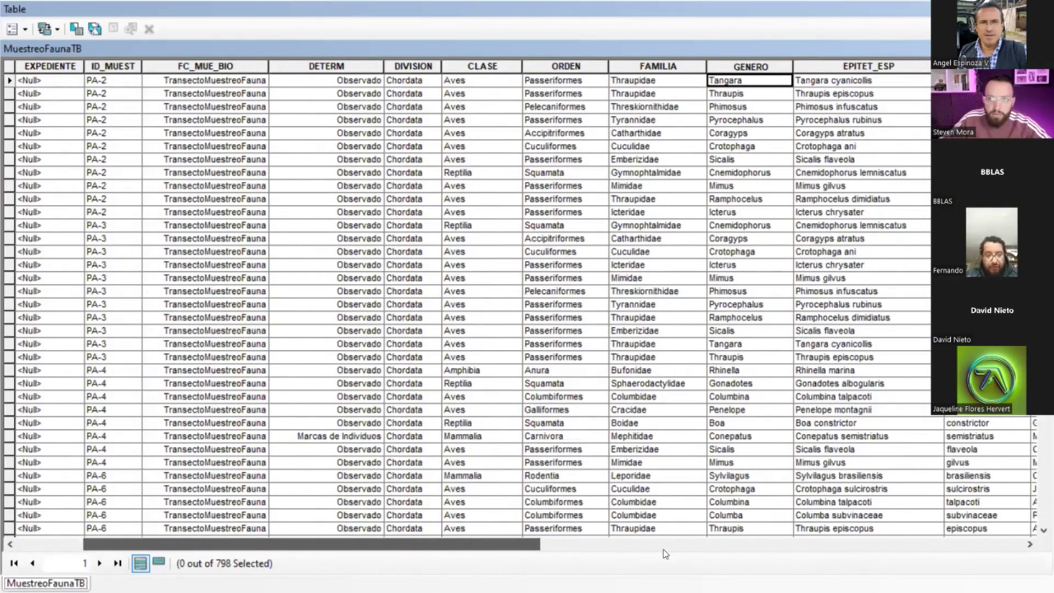
scroll(665, 553, right, 2)
scroll(736, 555, right, 1)
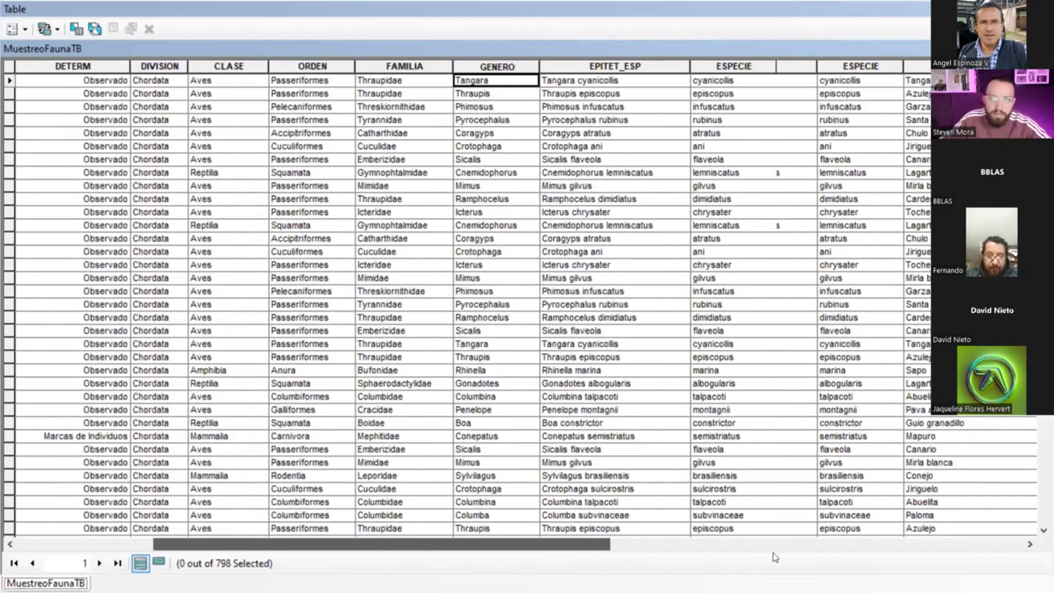
scroll(823, 558, right, 1)
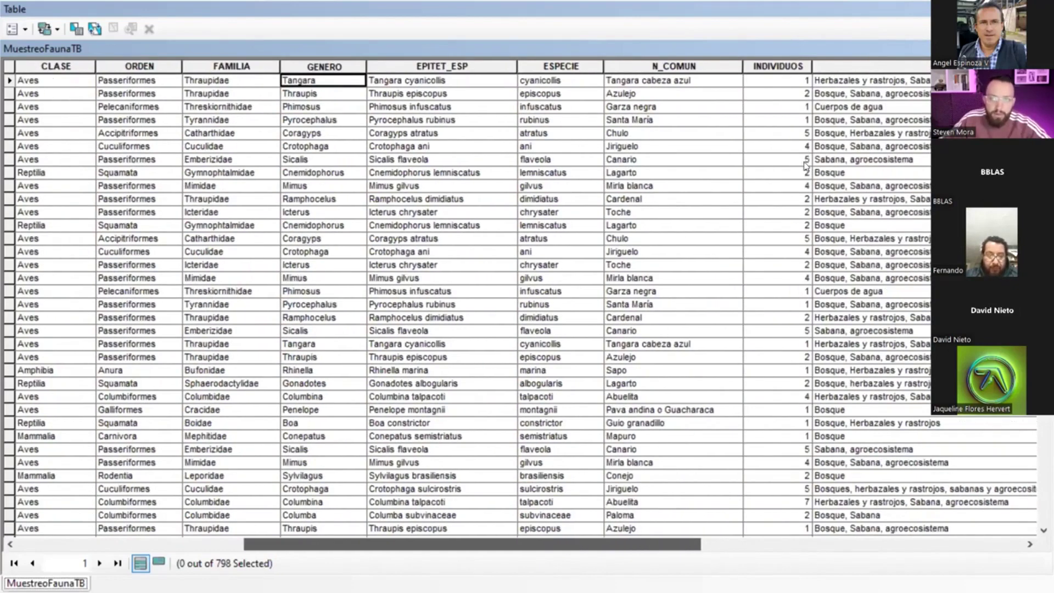
click(761, 548)
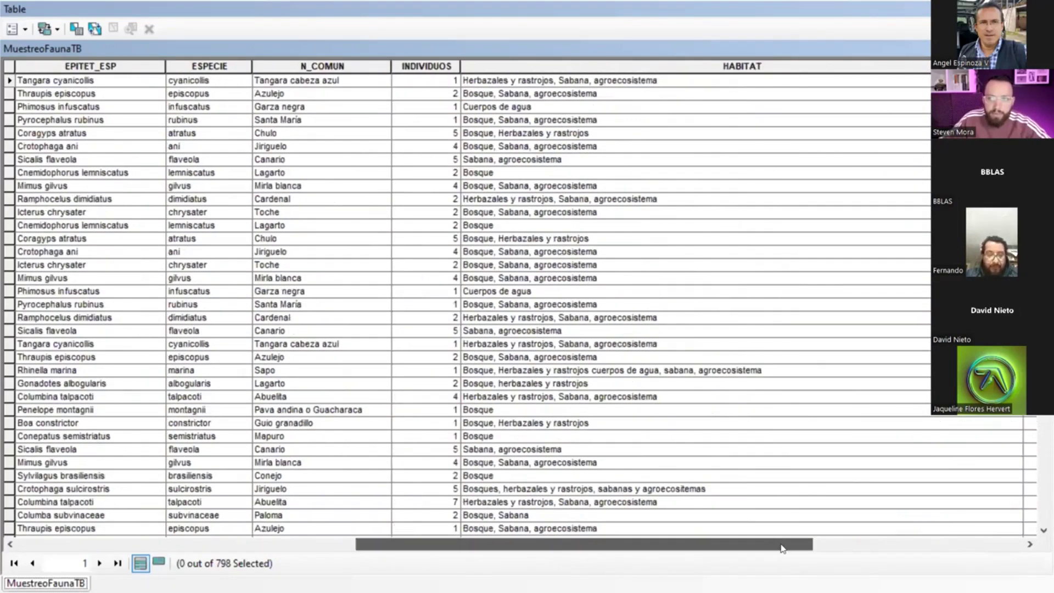
click(816, 548)
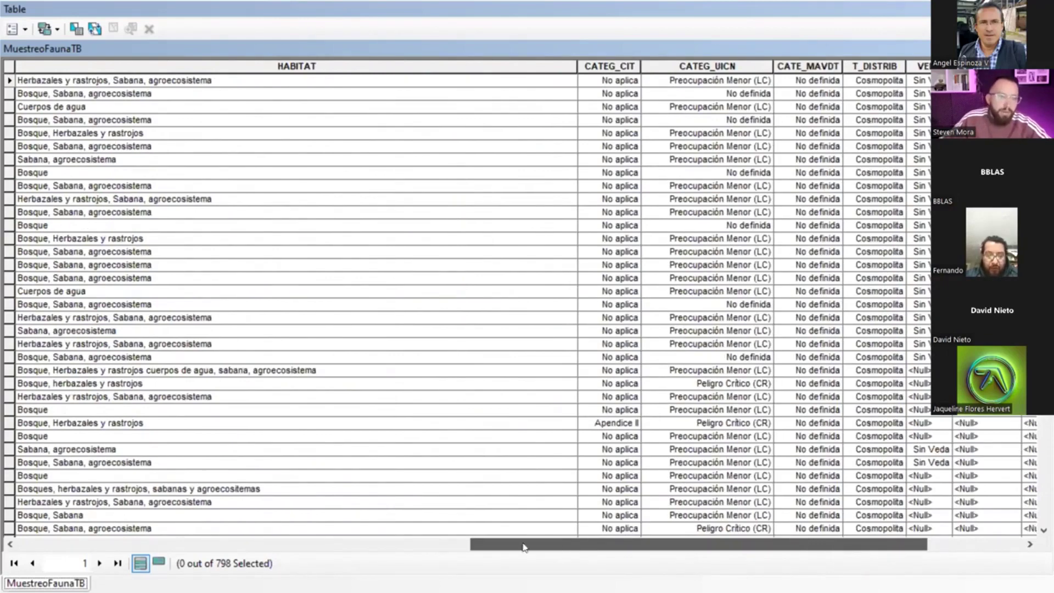
scroll(483, 546, right, 1)
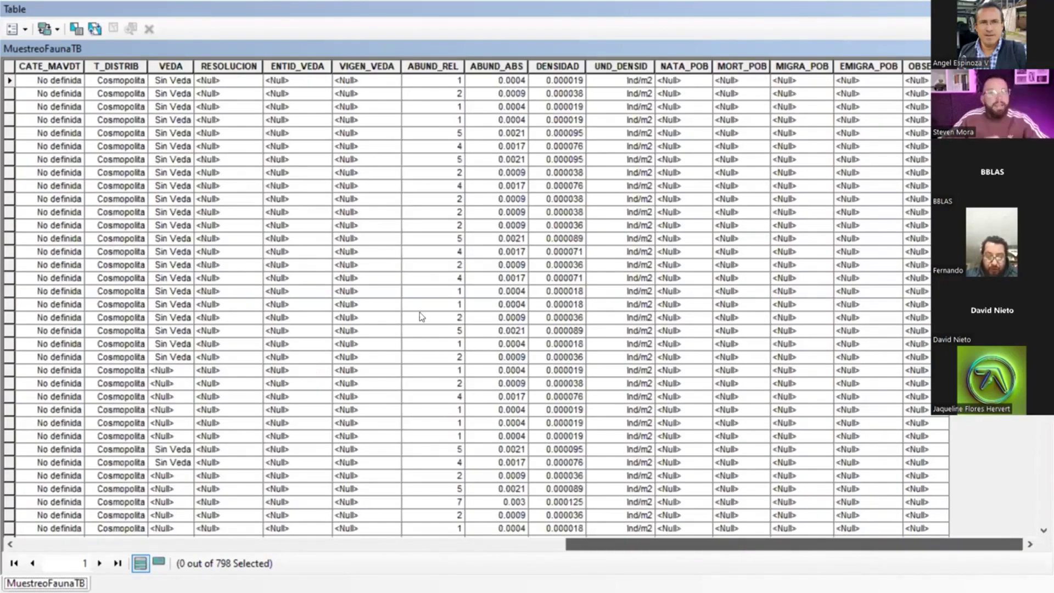
scroll(589, 234, left, 3)
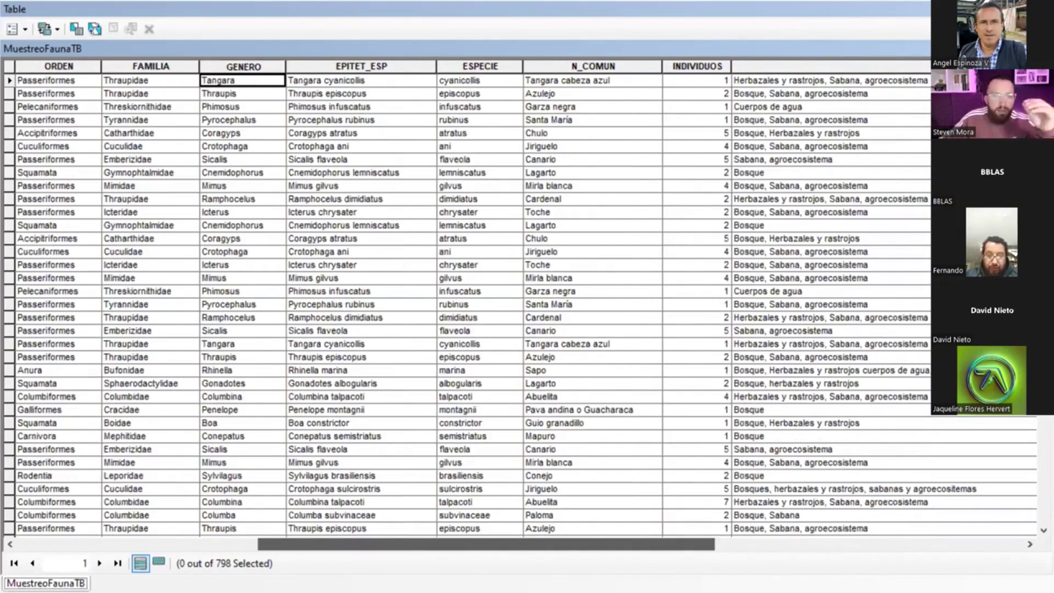
scroll(467, 302, left, 2)
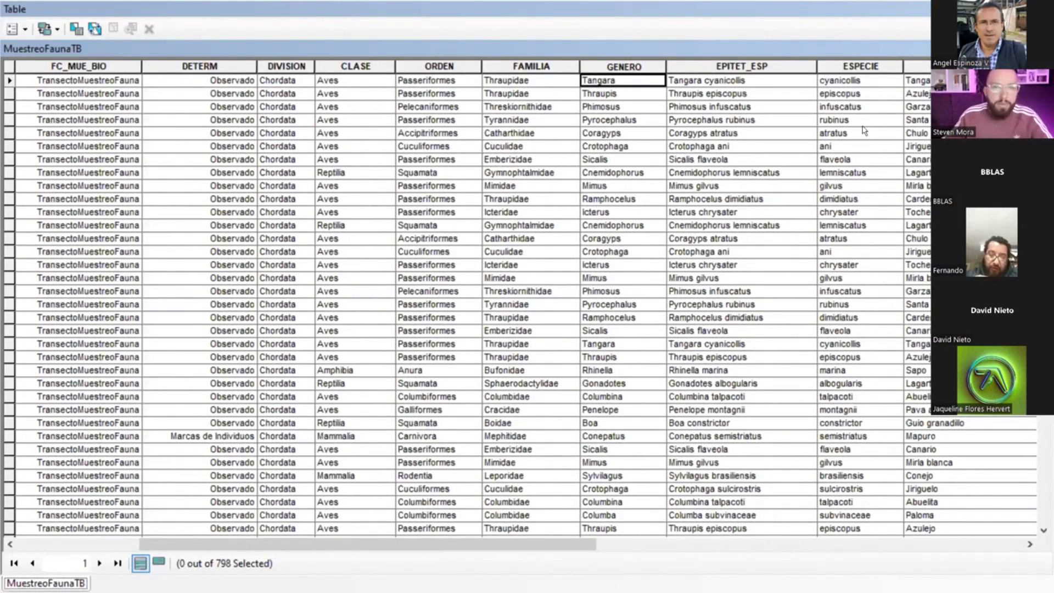
key(alt+F4)
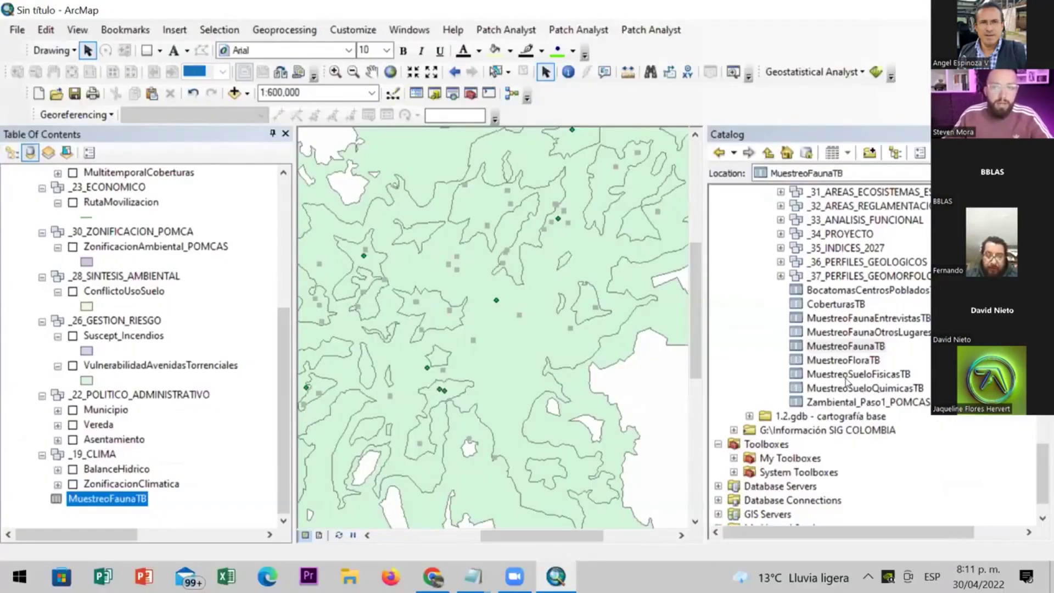
scroll(817, 363, down, 1)
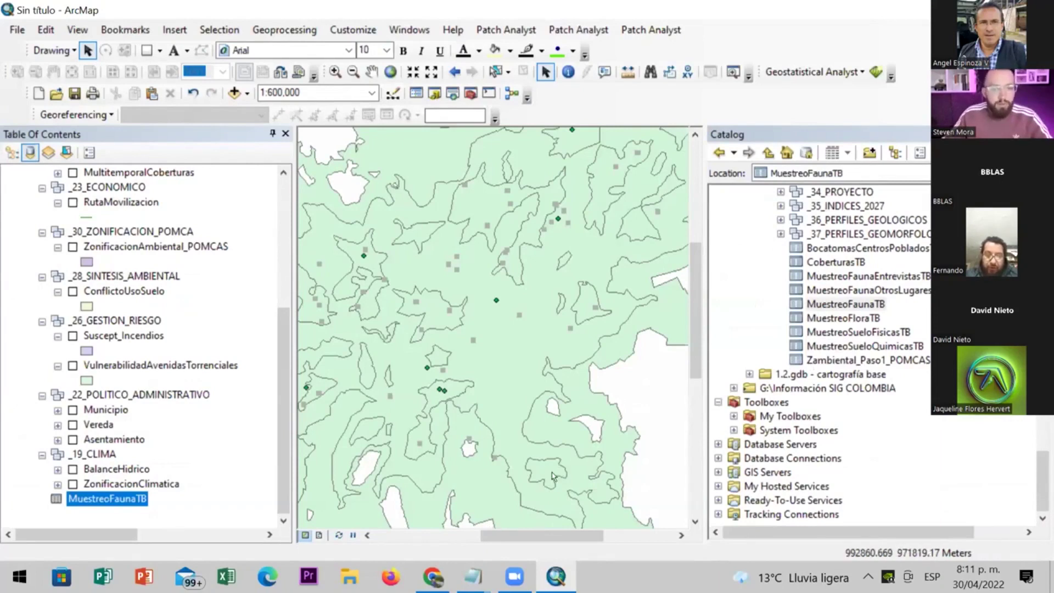
right_click(432, 576)
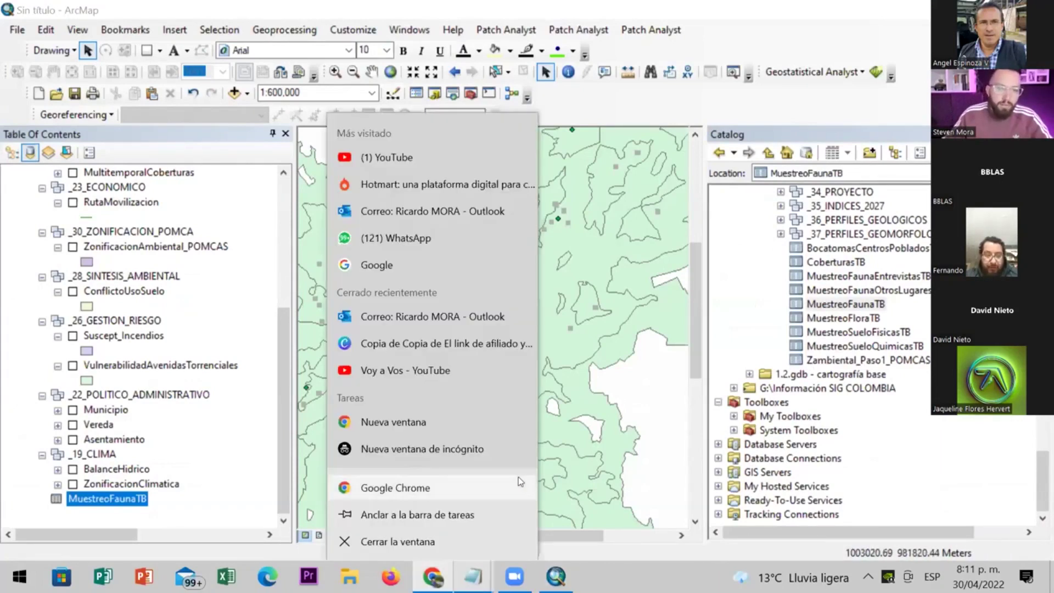
click(484, 488)
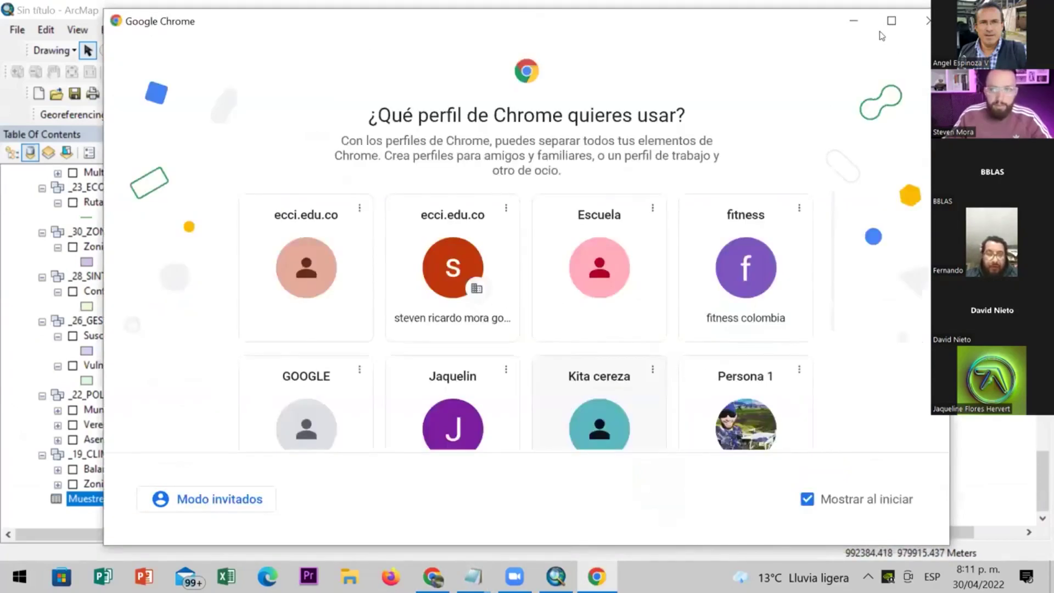
key(alt+F4)
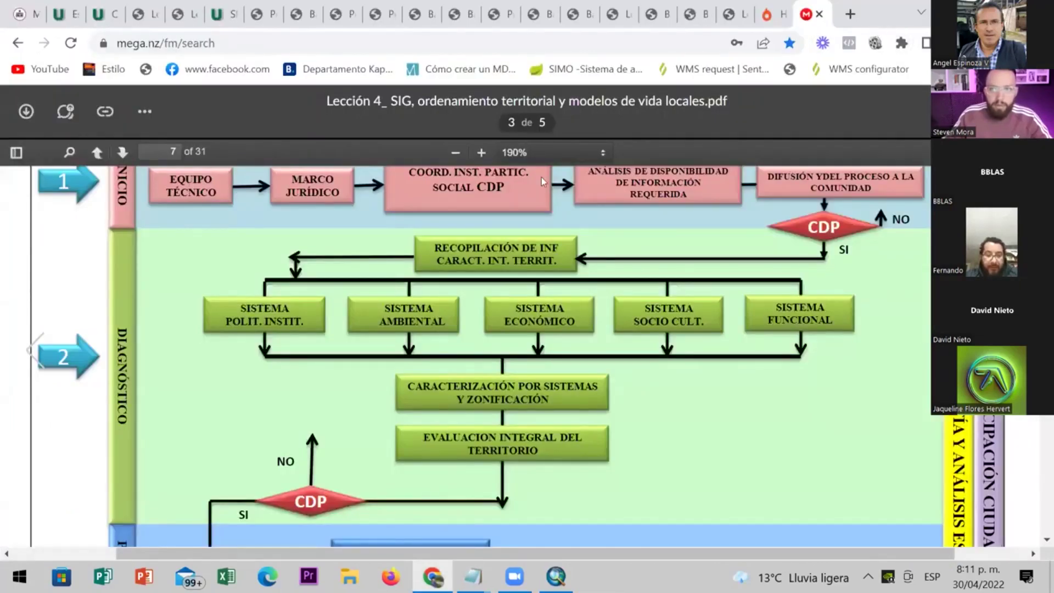
Switch to a new Chrome tab, find survey123 through Google and sign in to ArcGIS Survey123 with the saved credentials
click(851, 12)
text(google.co)
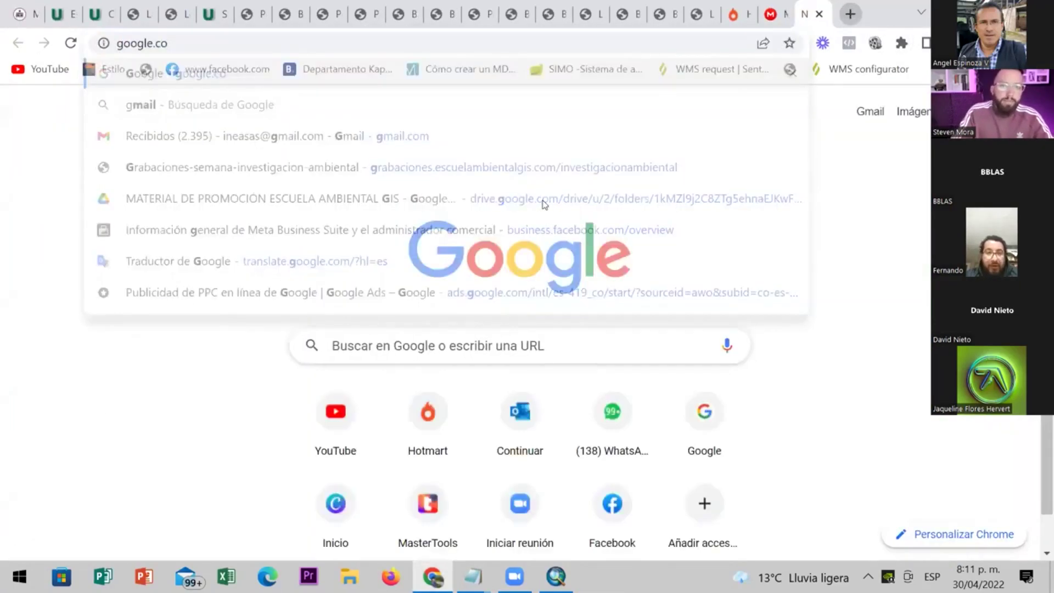
key(Return)
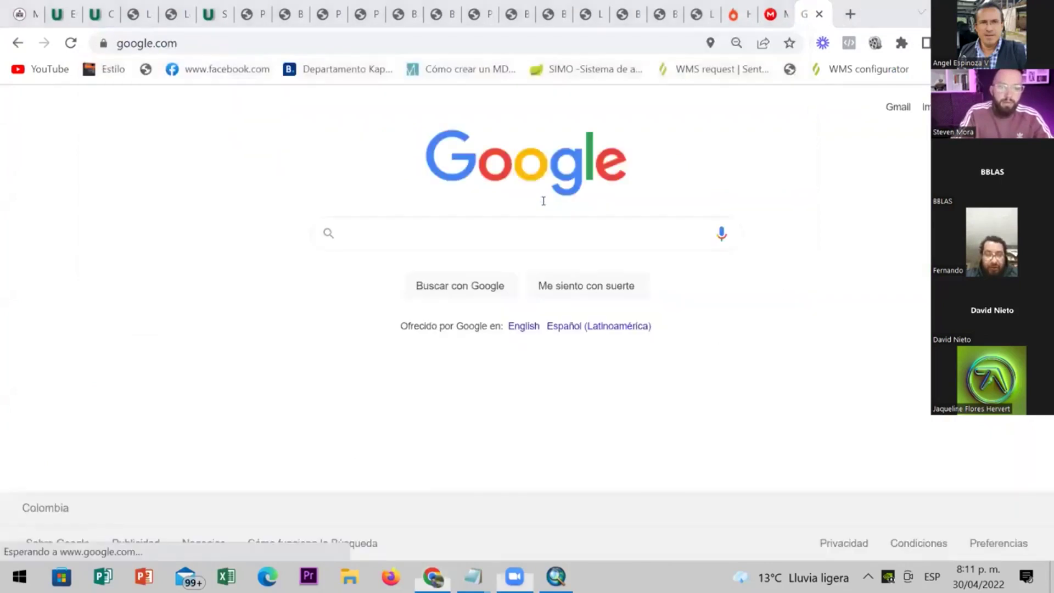
text(survey)
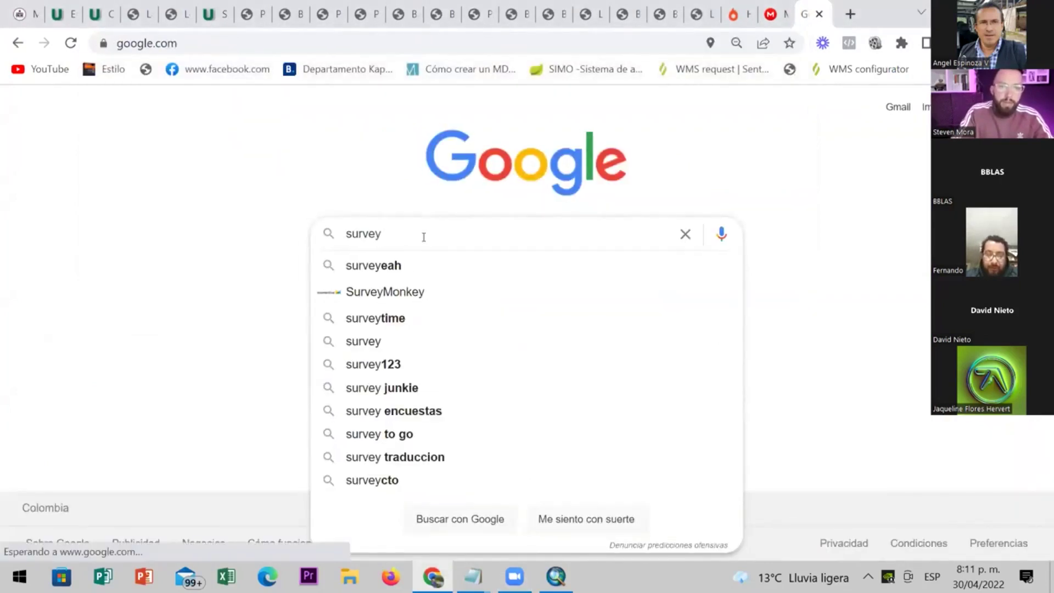
text(12)
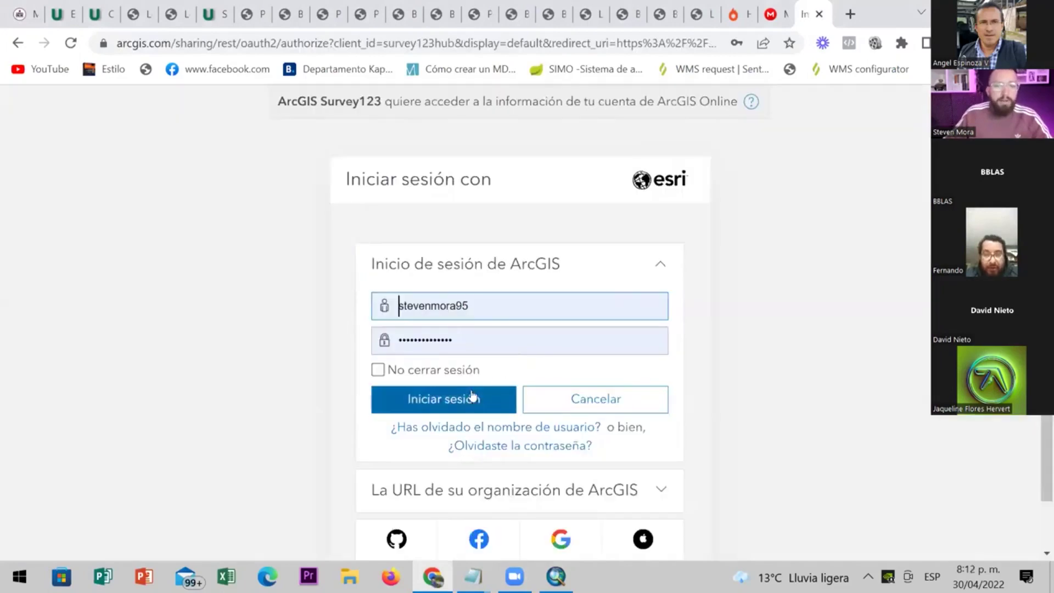
click(471, 409)
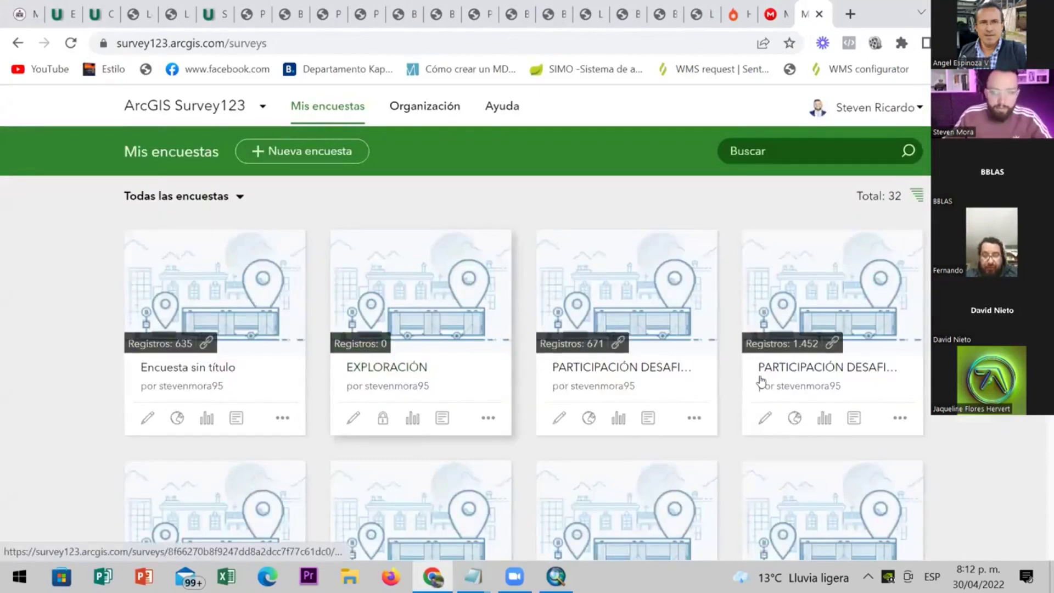
Find the MuestreoFlora survey among the existing surveys and open its collected data
scroll(704, 384, down, 5)
scroll(584, 362, down, 4)
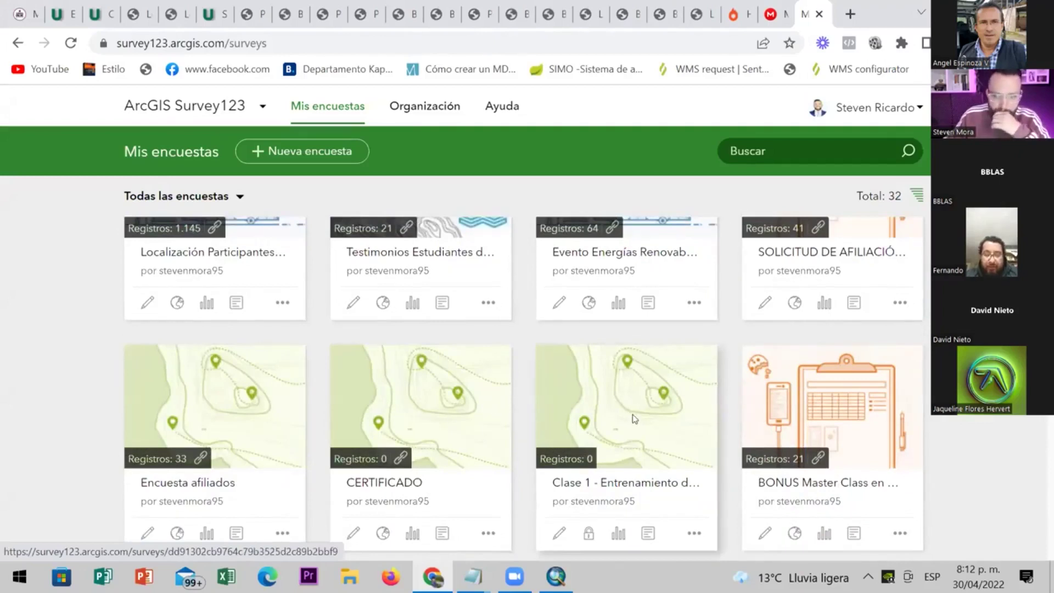
scroll(635, 419, down, 5)
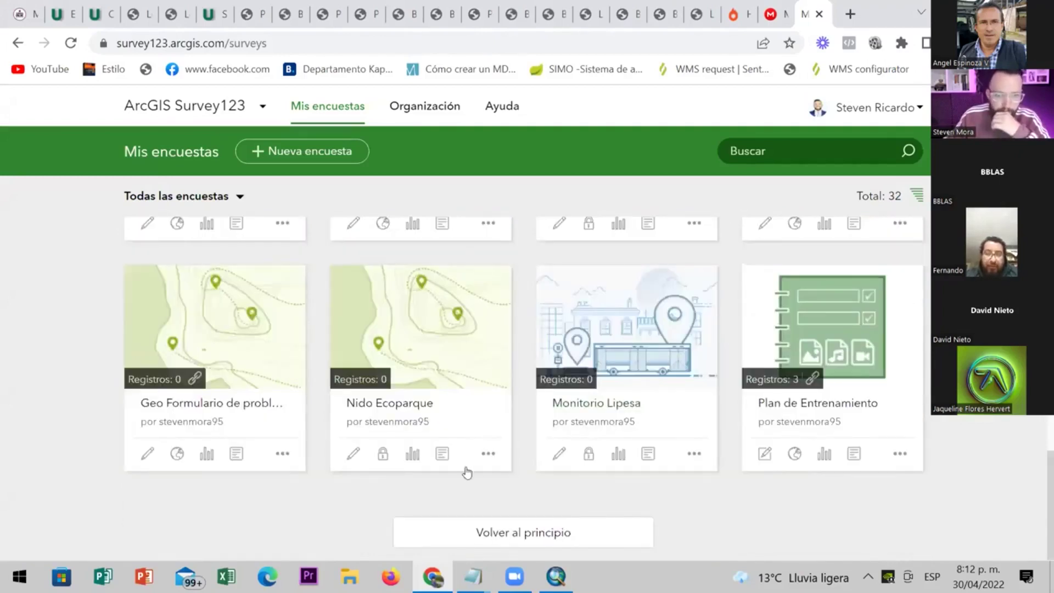
scroll(364, 456, up, 5)
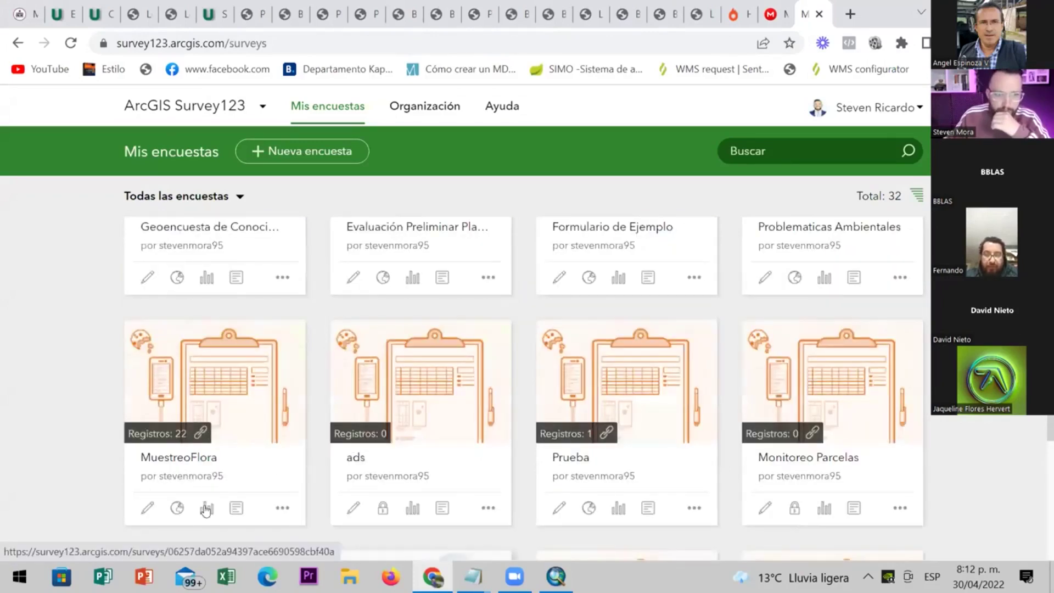
scroll(205, 509, up, 1)
click(165, 496)
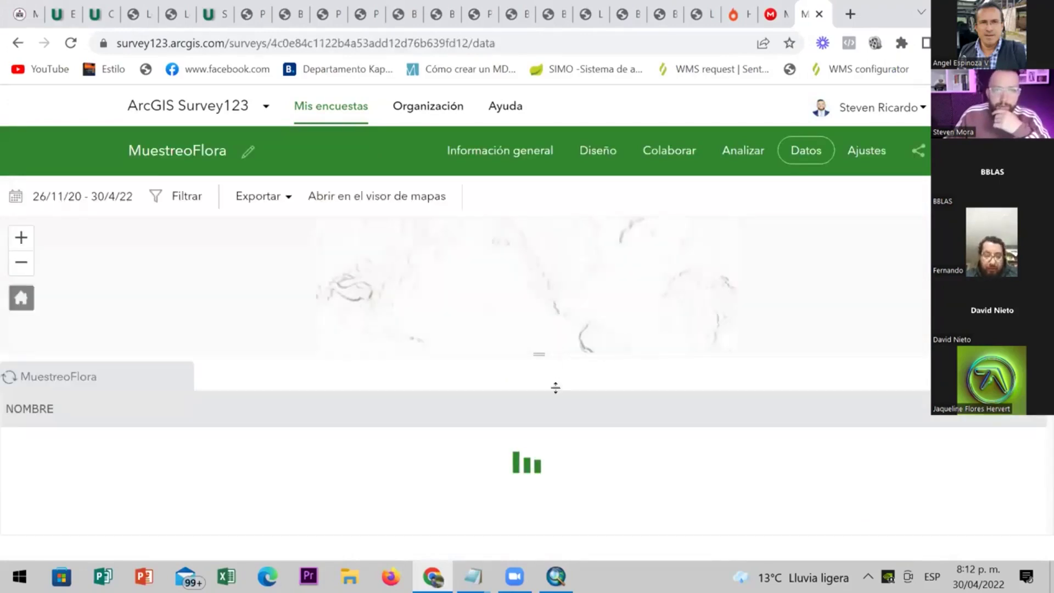
Inspect the MuestreoFlora sample points on the map, then expand the records table over the map and review its entries
drag(557, 395, 558, 396)
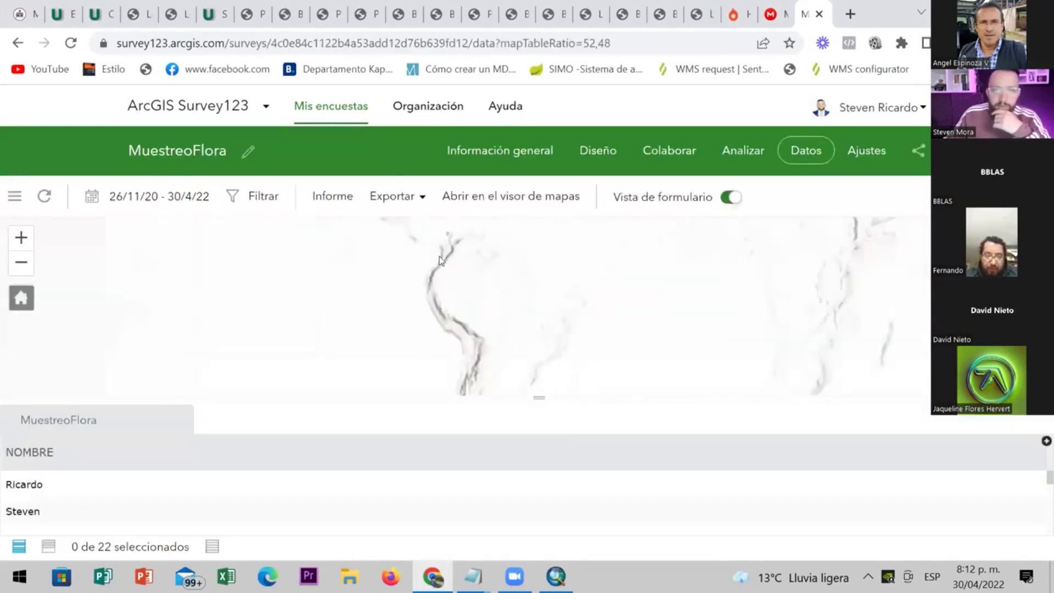
scroll(447, 260, up, 4)
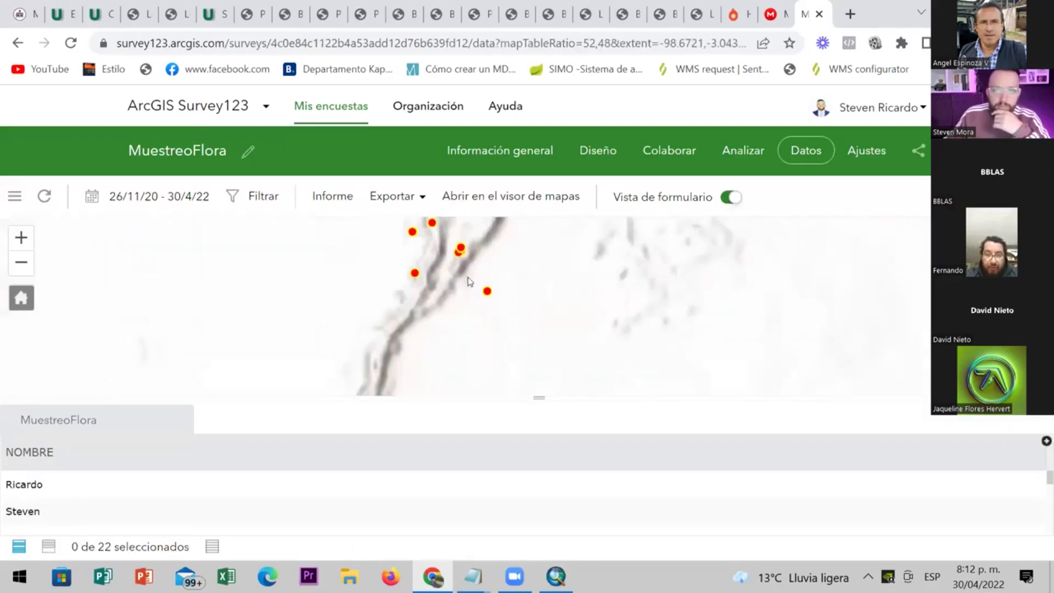
drag(539, 396, 544, 227)
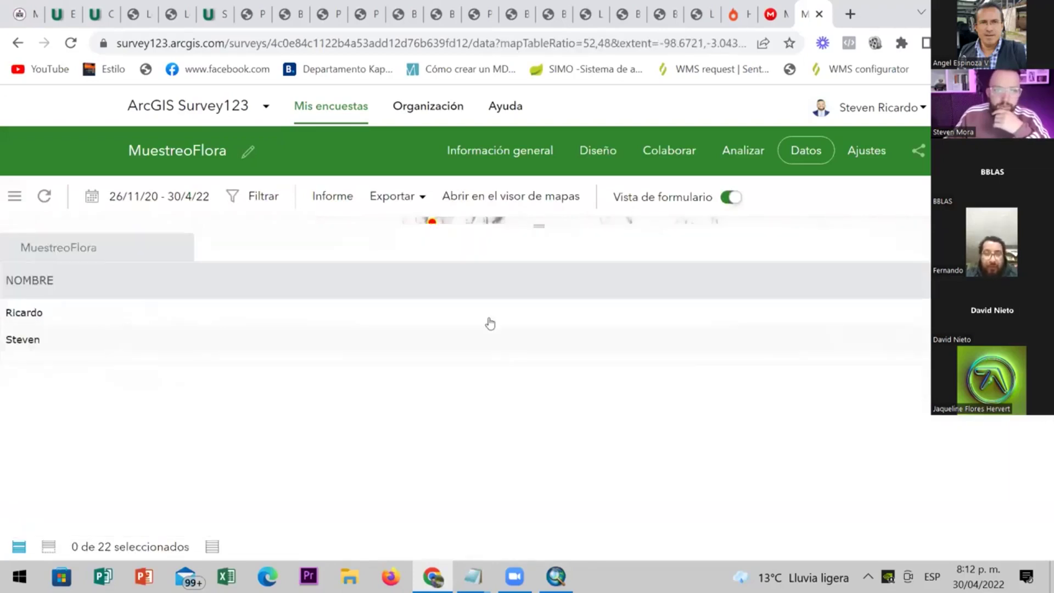
scroll(181, 377, down, 2)
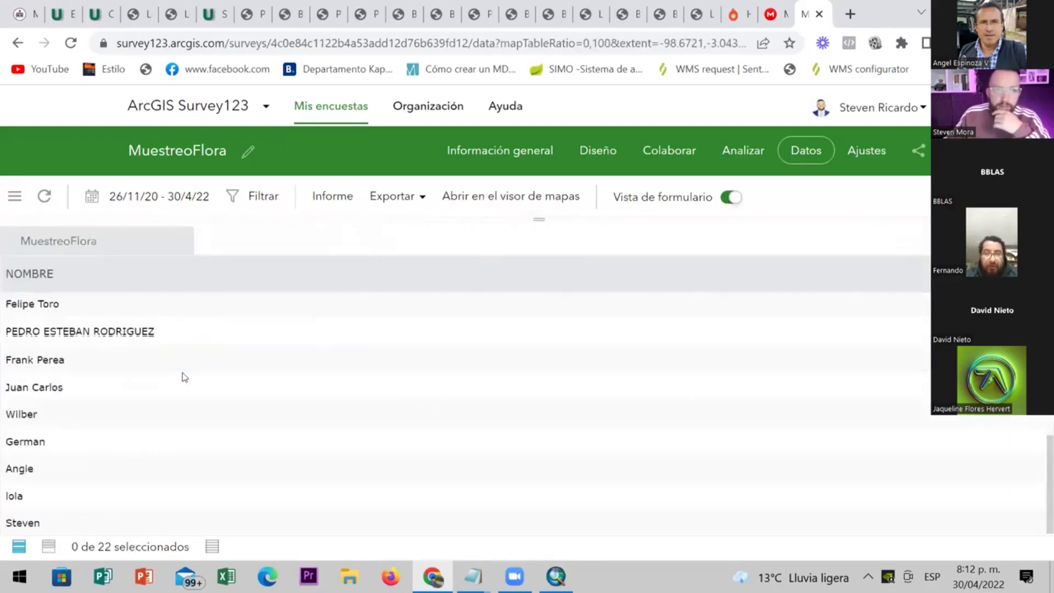
Return to the survey list and open the new survey page to review its creation options
click(21, 46)
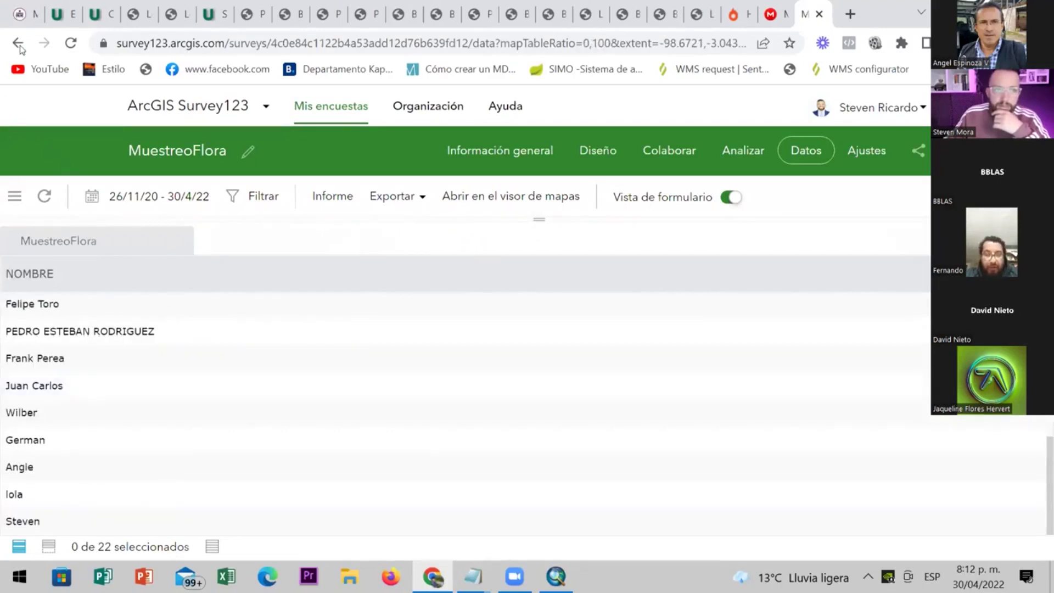
click(313, 142)
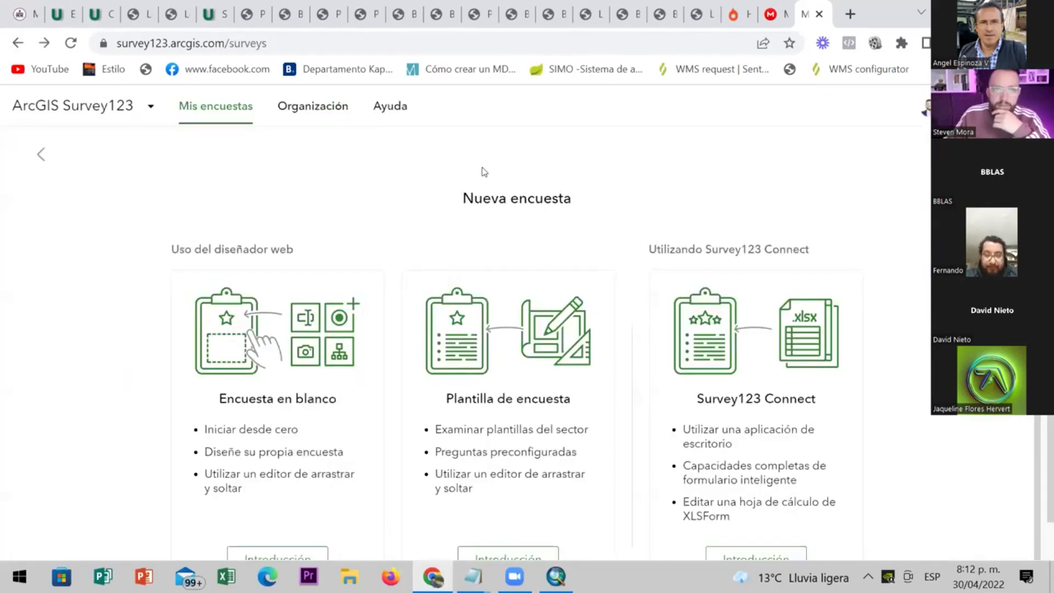
triple_click(596, 208)
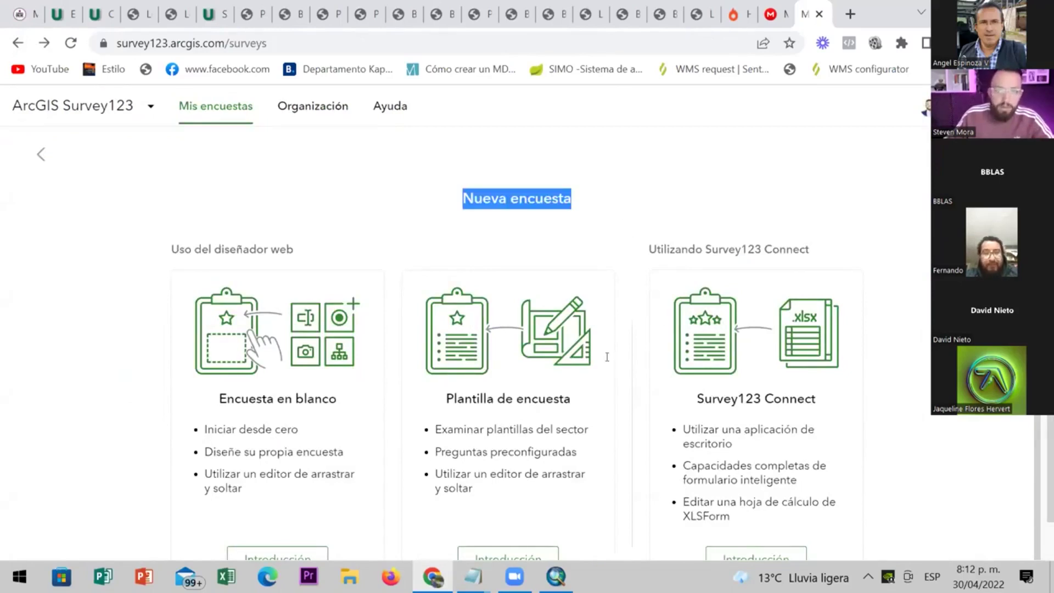
click(443, 307)
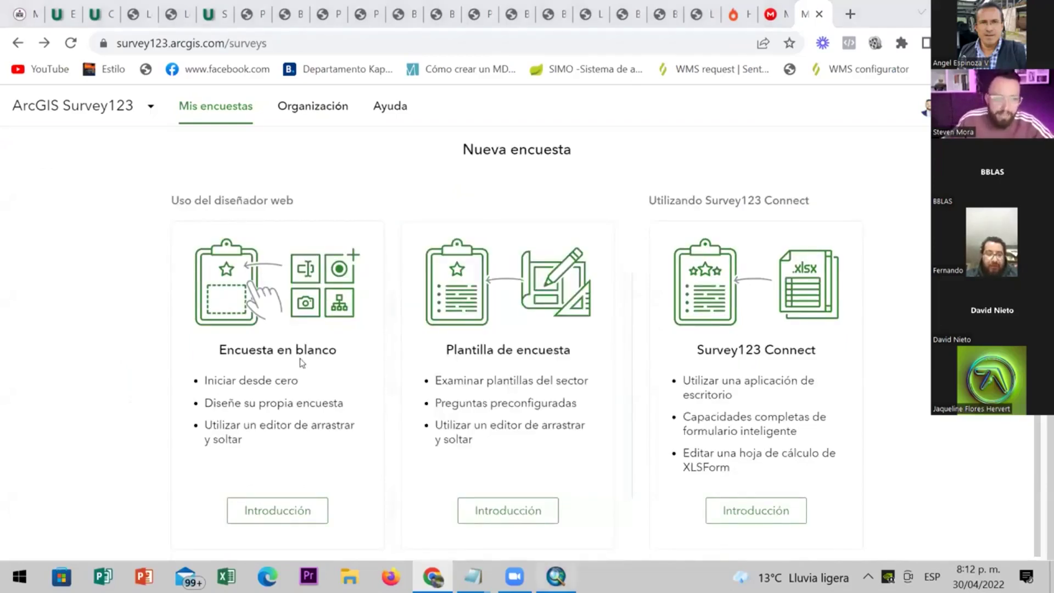
Switch to ArcMap and collapse every dataset group under riesgos, from _33_ANALISIS_FUNCIONAL to _19_CLIMA, in the layer list
key(alt+Tab)
scroll(49, 264, up, 5)
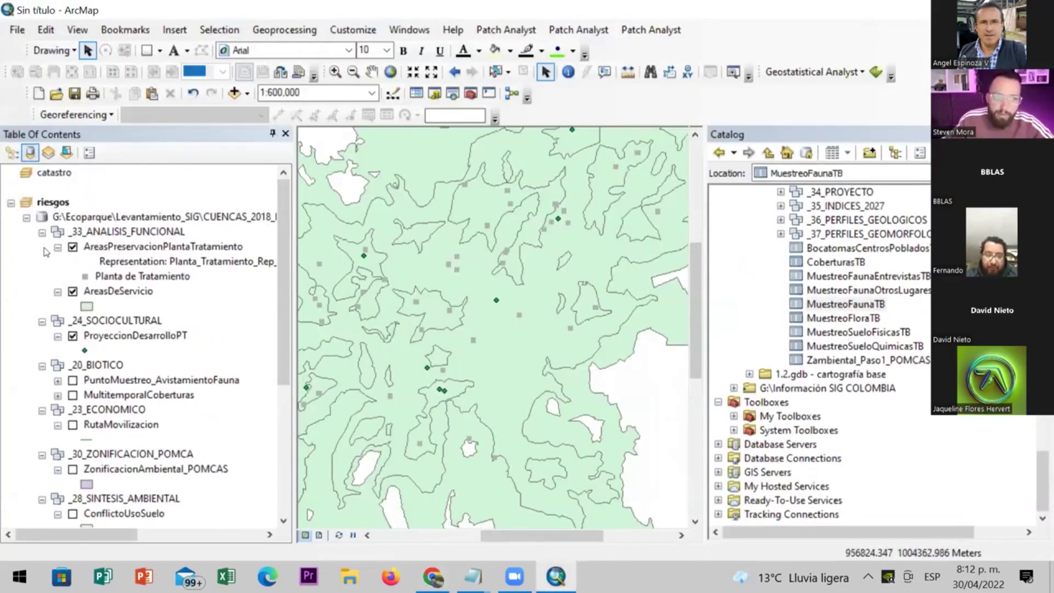
click(42, 233)
click(41, 246)
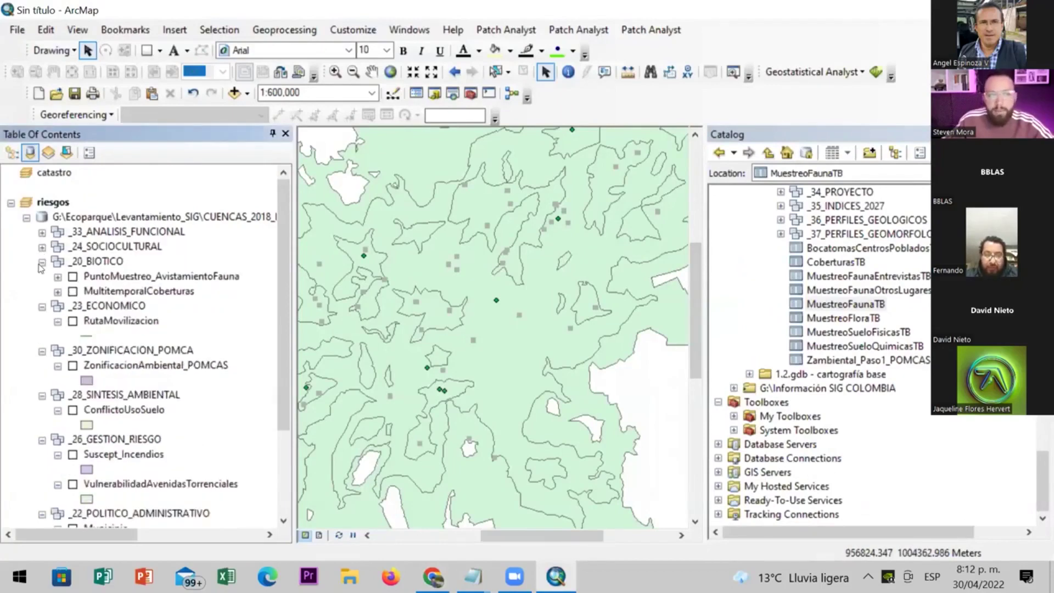
click(41, 307)
click(42, 322)
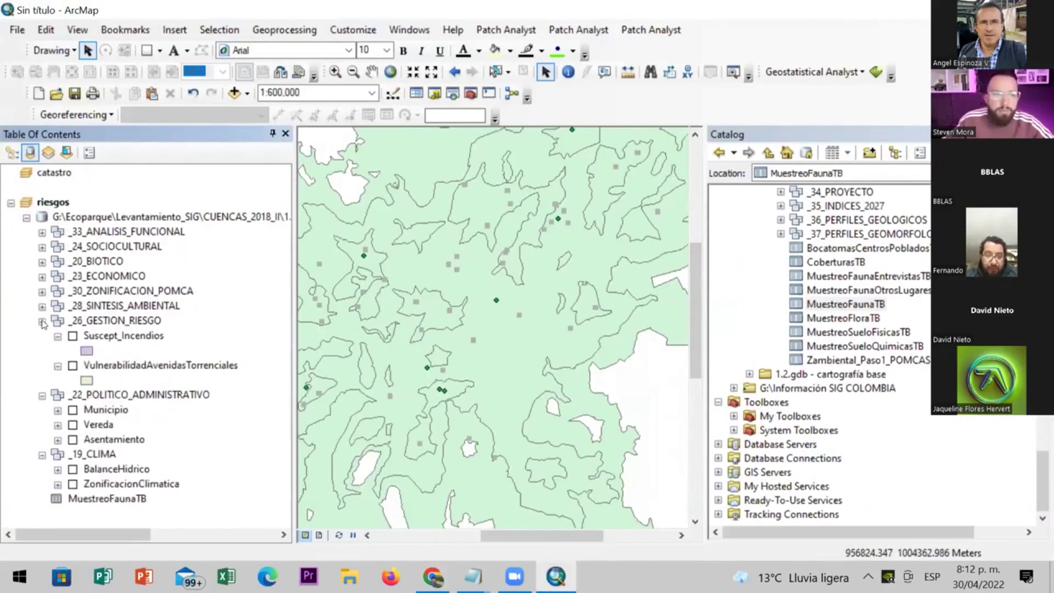
click(41, 320)
click(42, 335)
click(42, 351)
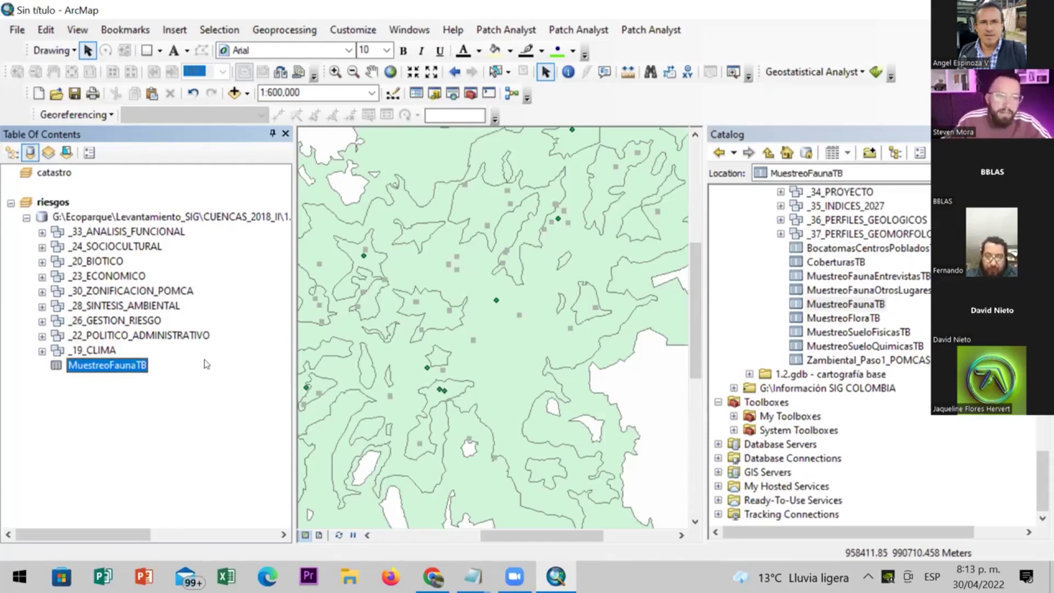
click(214, 394)
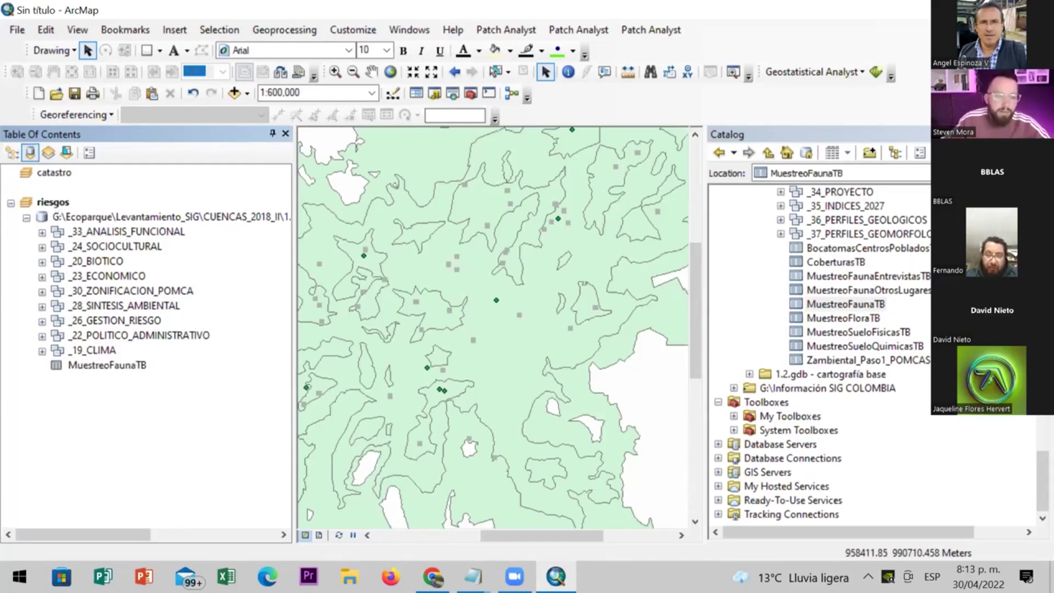
Switch to Chrome, open Google in a new tab and search for "diccionario de datos anla"
key(alt+Tab)
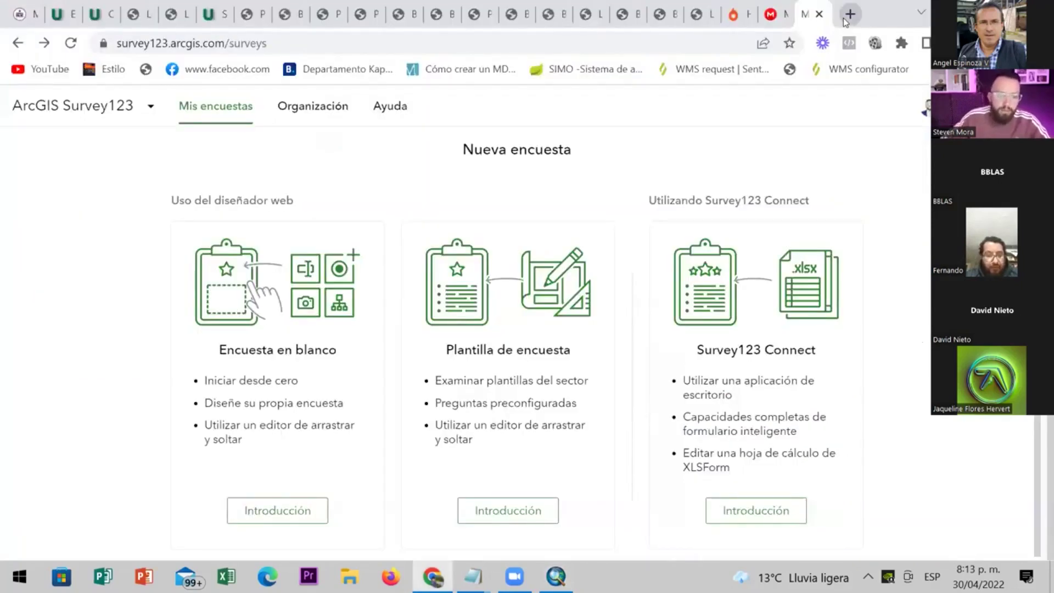
click(849, 14)
text(google.com)
key(Return)
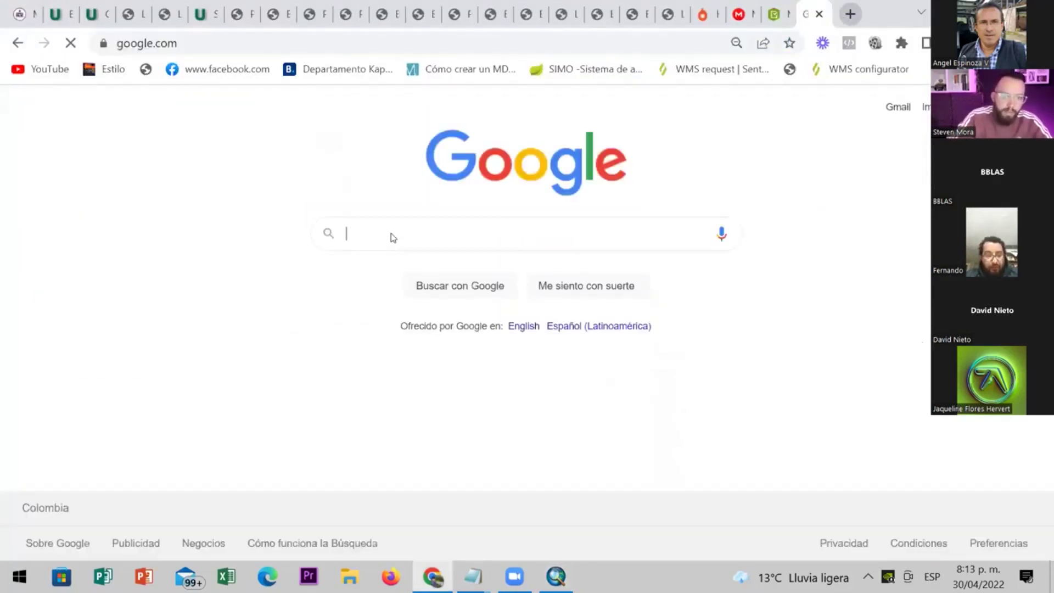
text(di)
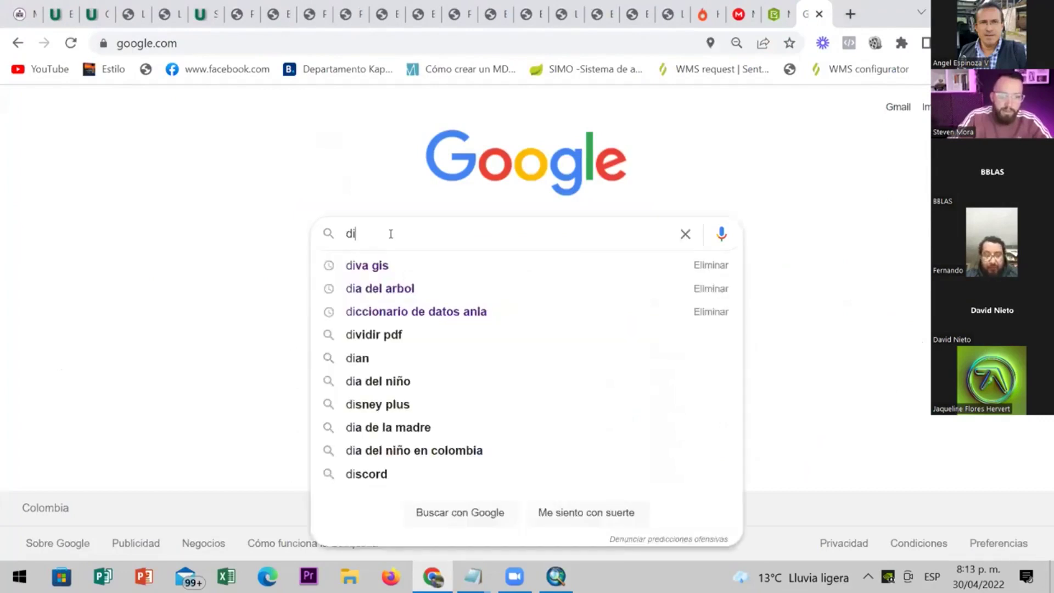
text(ci)
key(BackSpace)
text(cionario de datos an)
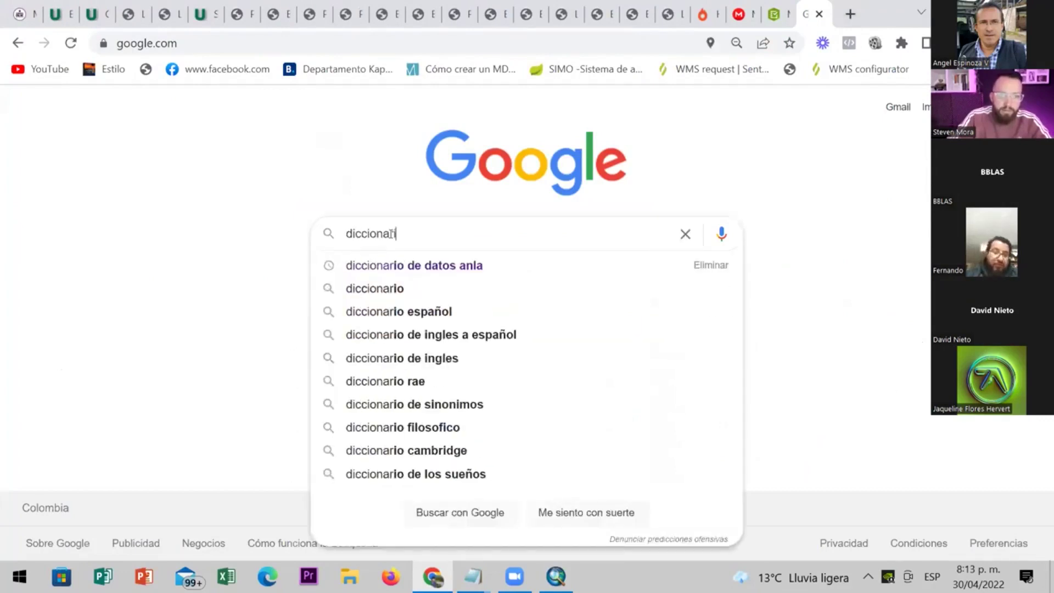
text(la)
key(Return)
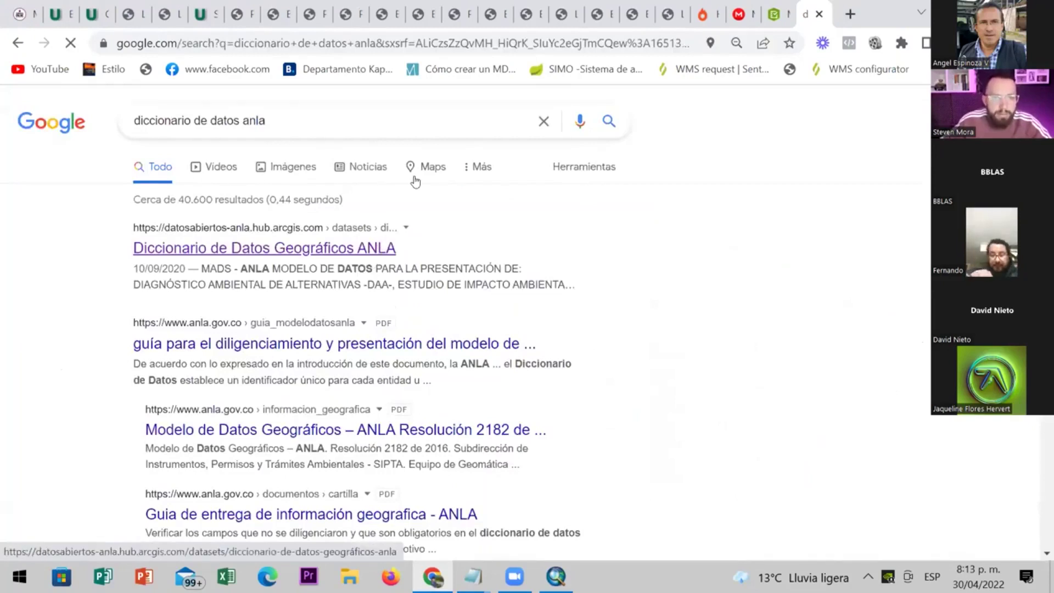
Download diccionario_datos_geograficos_anla.xlsx from the Diccionario de Datos Geográficos ANLA page and open it in Excel with editing enabled
click(495, 251)
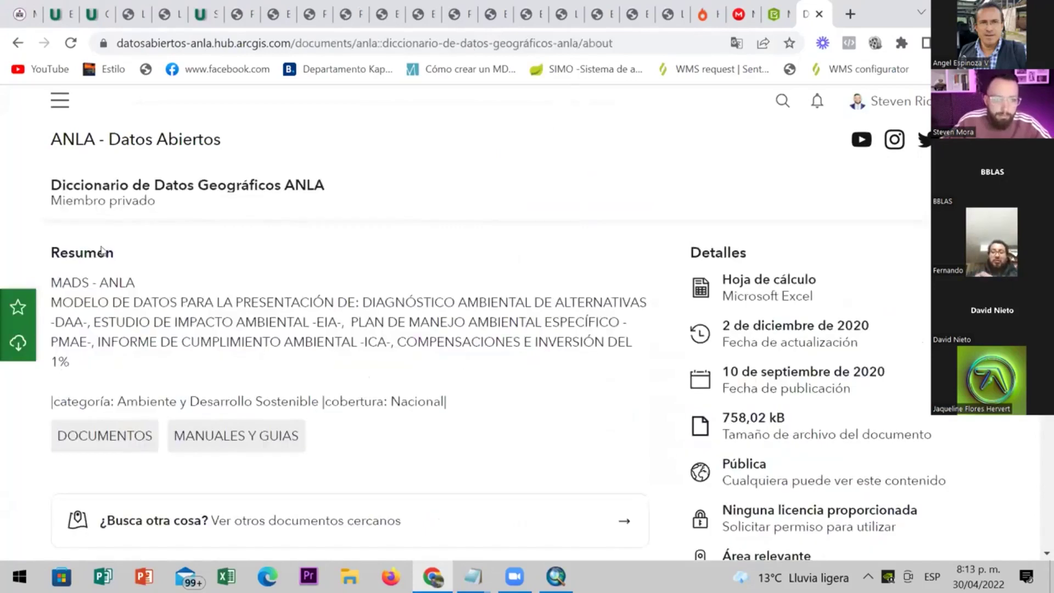
scroll(142, 274, down, 3)
scroll(354, 297, up, 5)
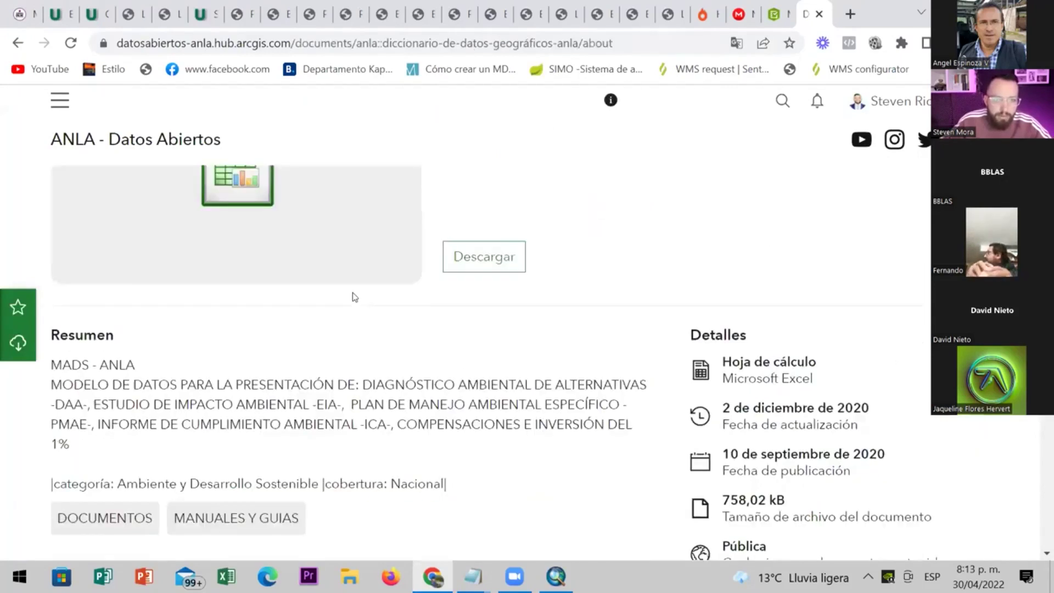
click(484, 268)
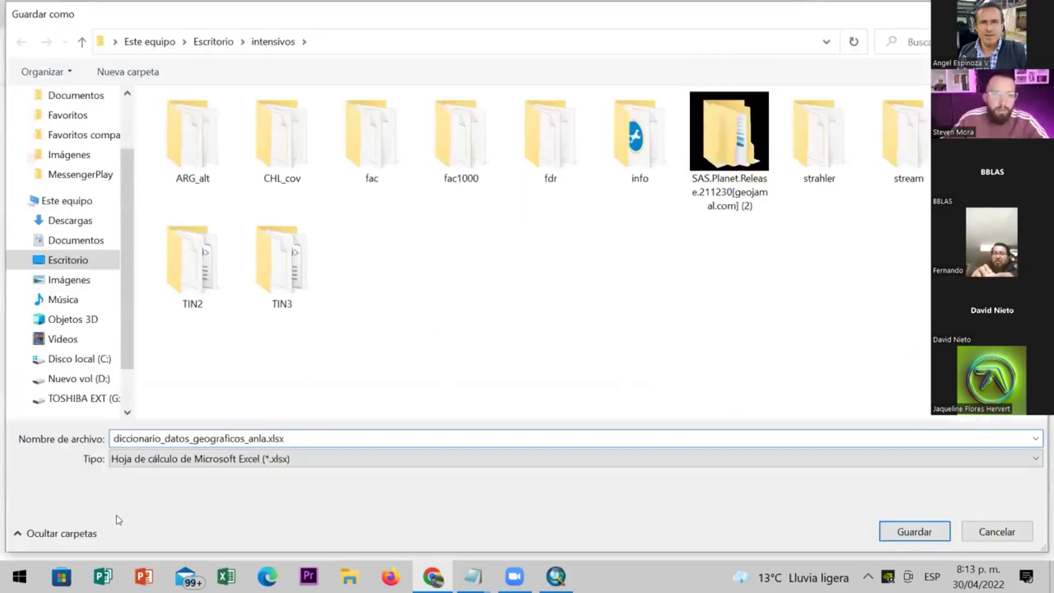
key(Return)
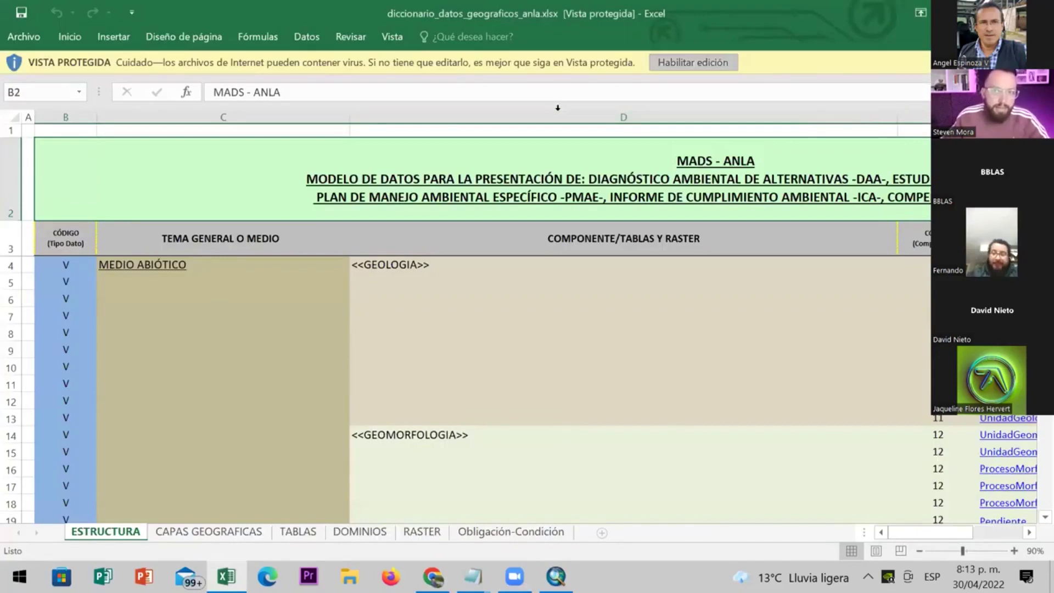
click(693, 62)
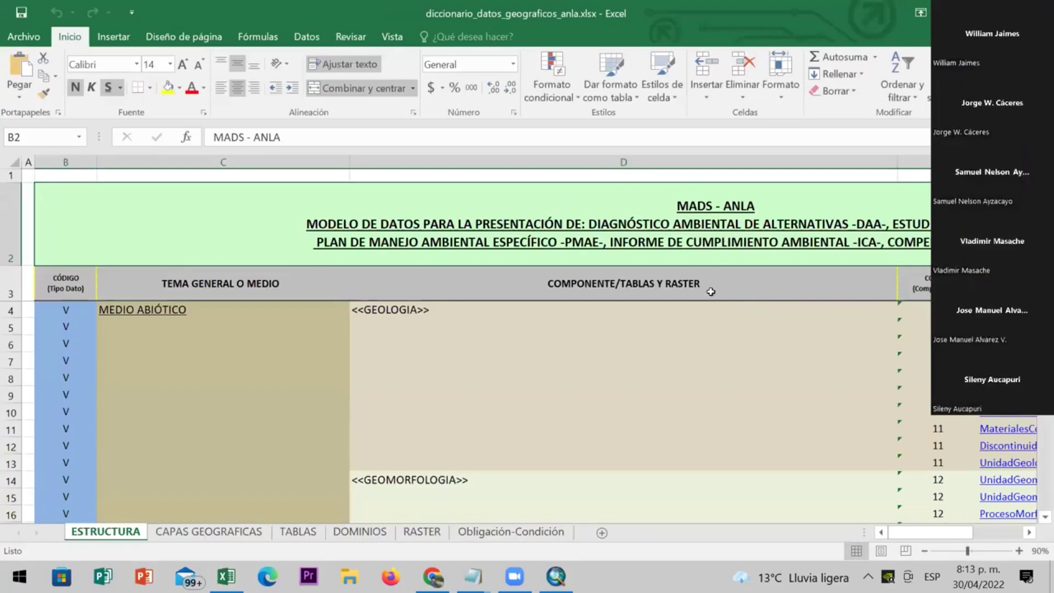
Review the component groups on the ESTRUCTURA sheet, from GEOLOGIA through GEOMORFOLOGIA, PAISAJE, SUELOS and HIDROLOGIA to HIDROGEOLOGIA
click(325, 329)
click(594, 371)
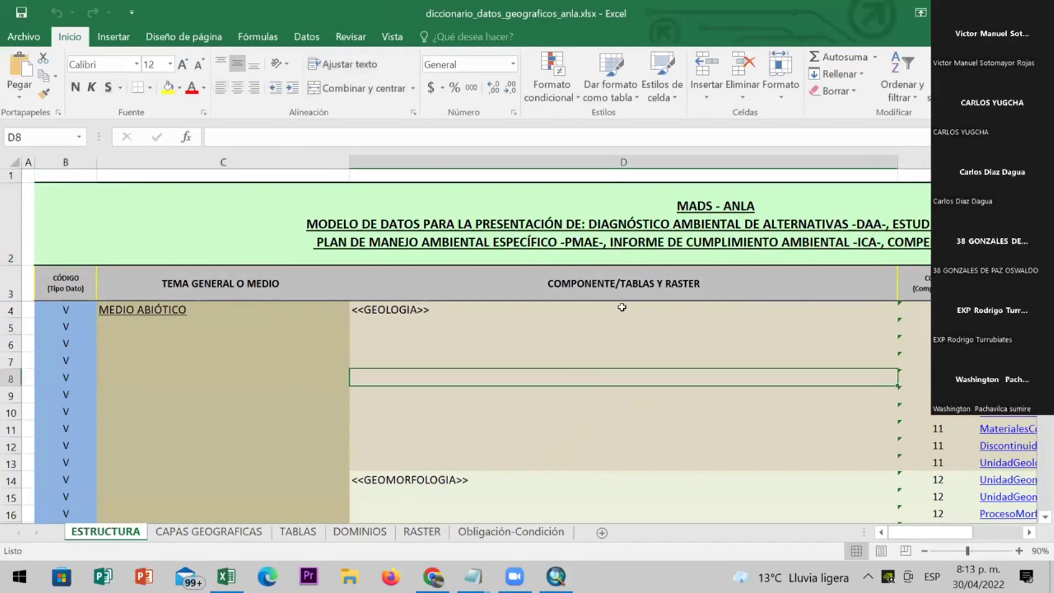
click(481, 307)
click(554, 344)
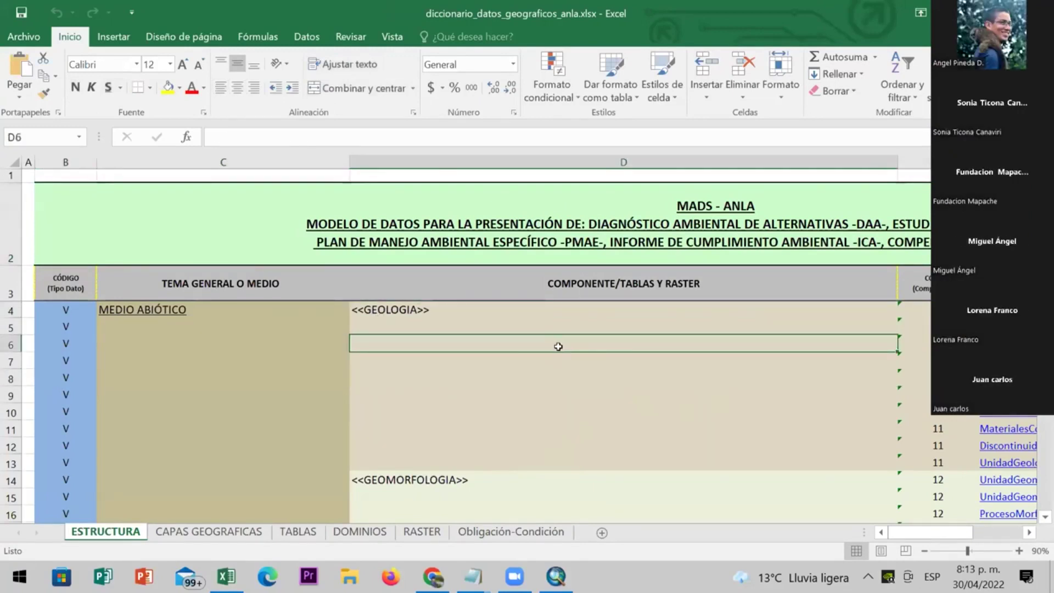
scroll(461, 429, down, 1)
click(480, 429)
scroll(480, 423, down, 2)
scroll(475, 409, down, 1)
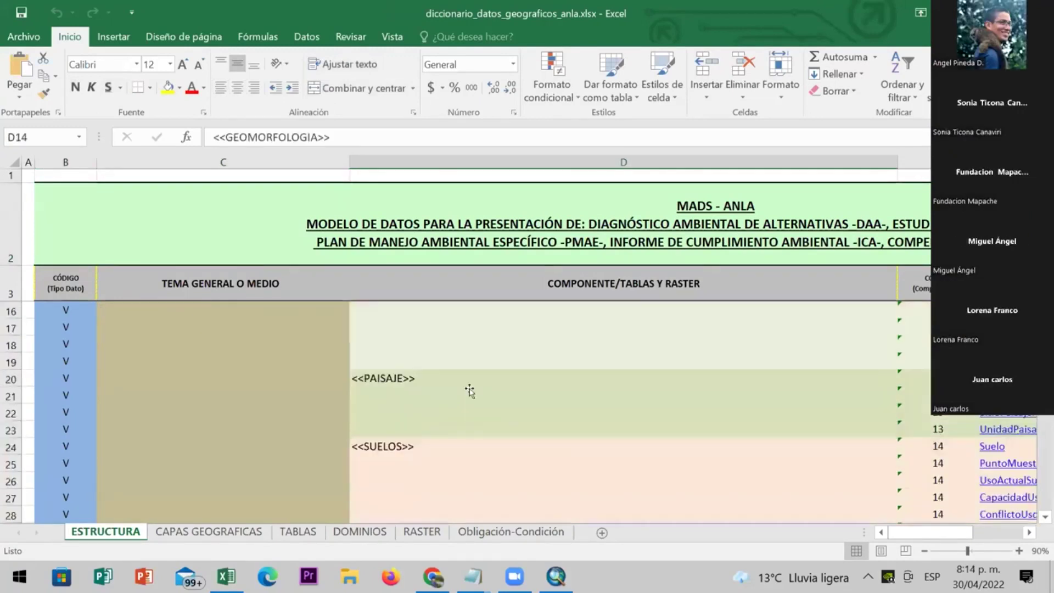
click(468, 392)
click(447, 446)
scroll(449, 450, down, 1)
scroll(455, 441, down, 1)
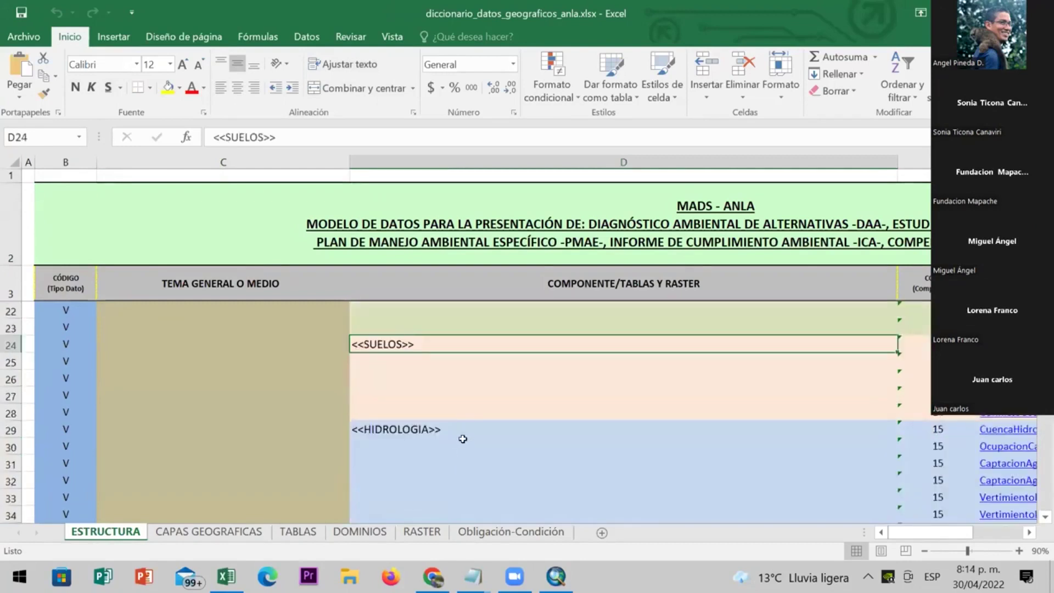
click(466, 436)
scroll(468, 437, down, 2)
click(465, 490)
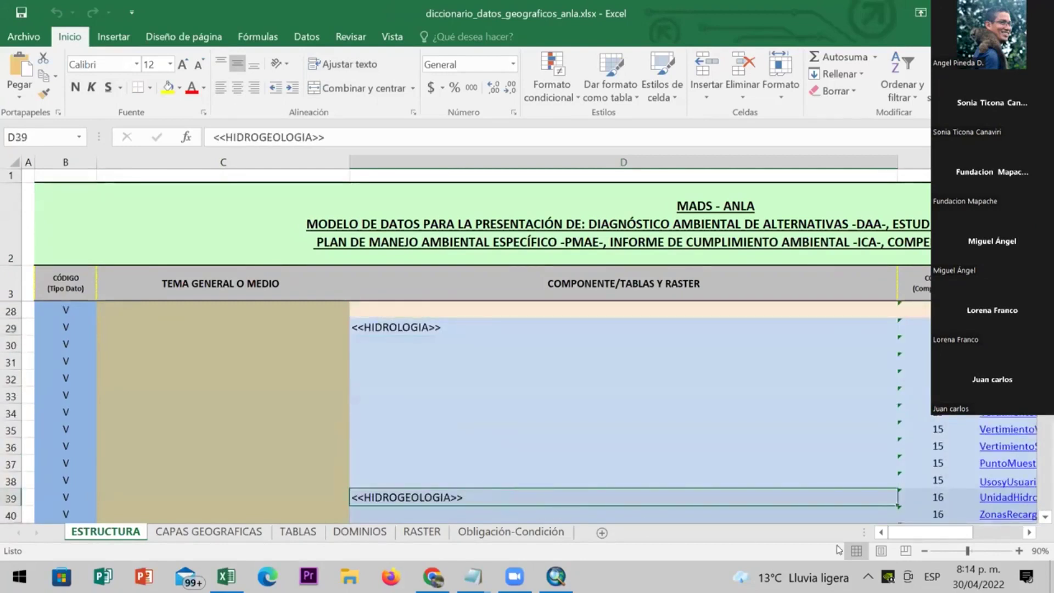
Inspect the geographic layers, geometry types and entity IDs listed for the HIDROLOGIA component
drag(900, 533, 957, 542)
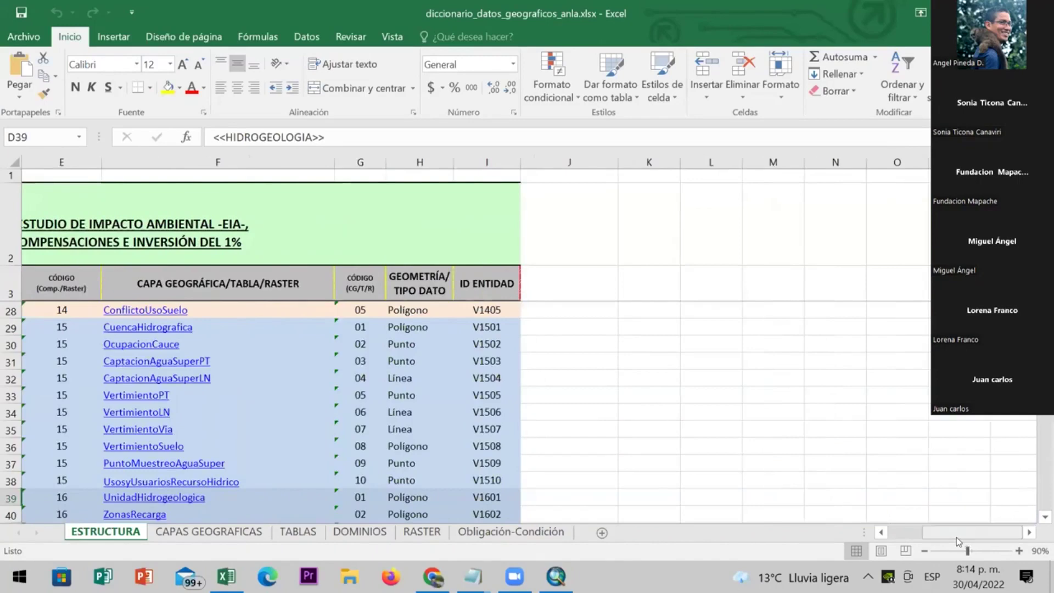
scroll(774, 462, left, 5)
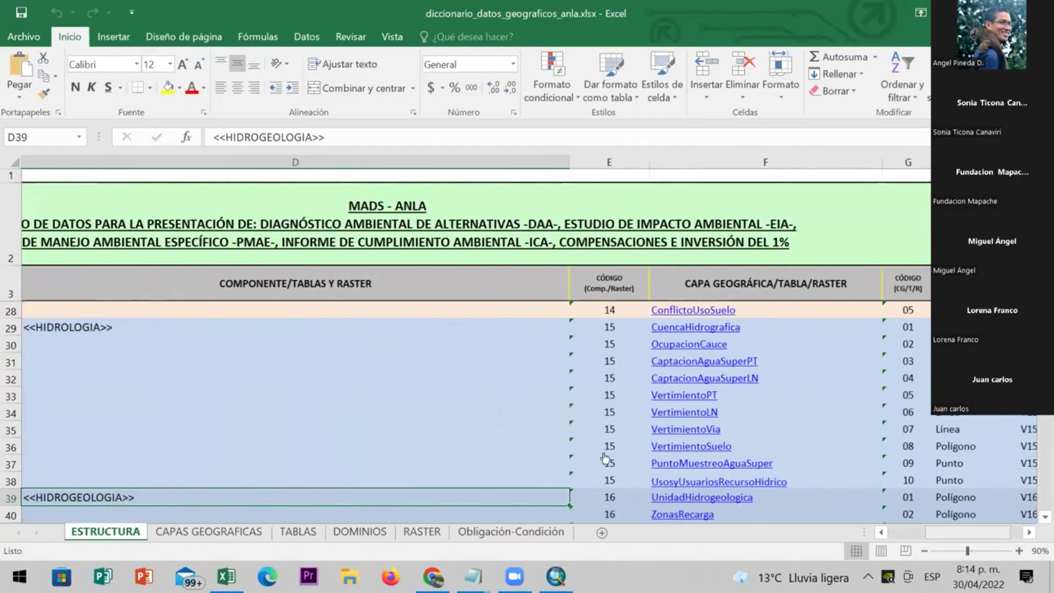
click(113, 328)
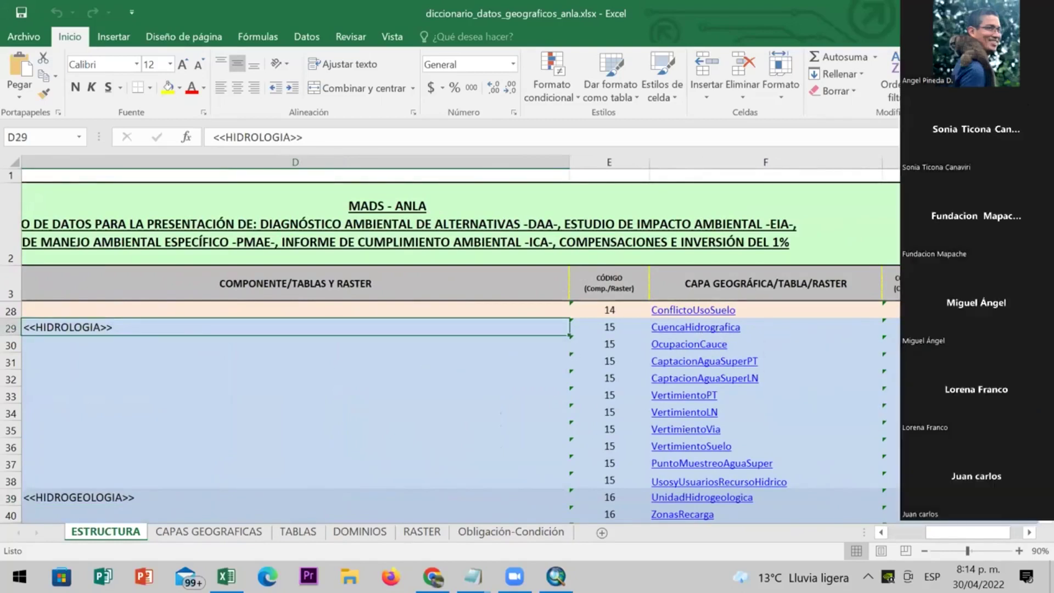
key(Right)
key(Right)
key(Right)
key(Right)
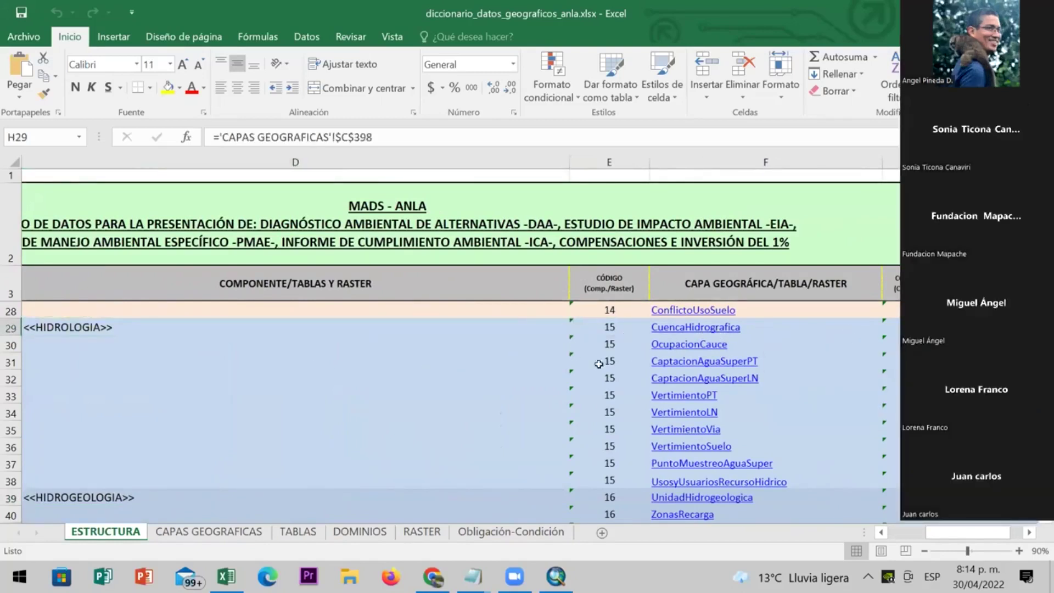
Follow the CapacidadUsoTierra link under SUELOS and examine the soil layers' field names, data types, sizes, descriptions and domains
scroll(571, 370, up, 2)
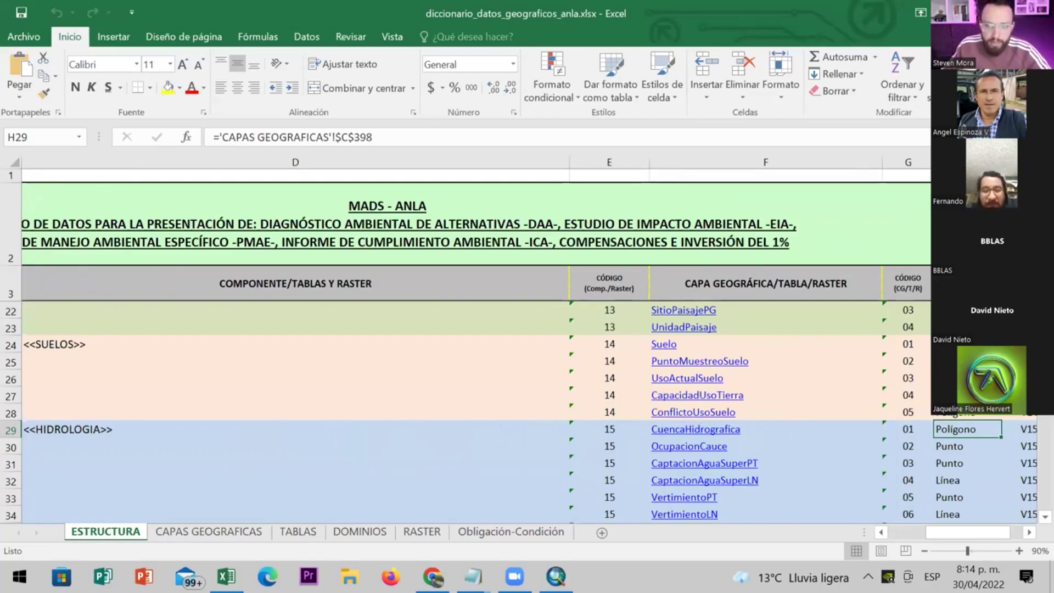
click(706, 400)
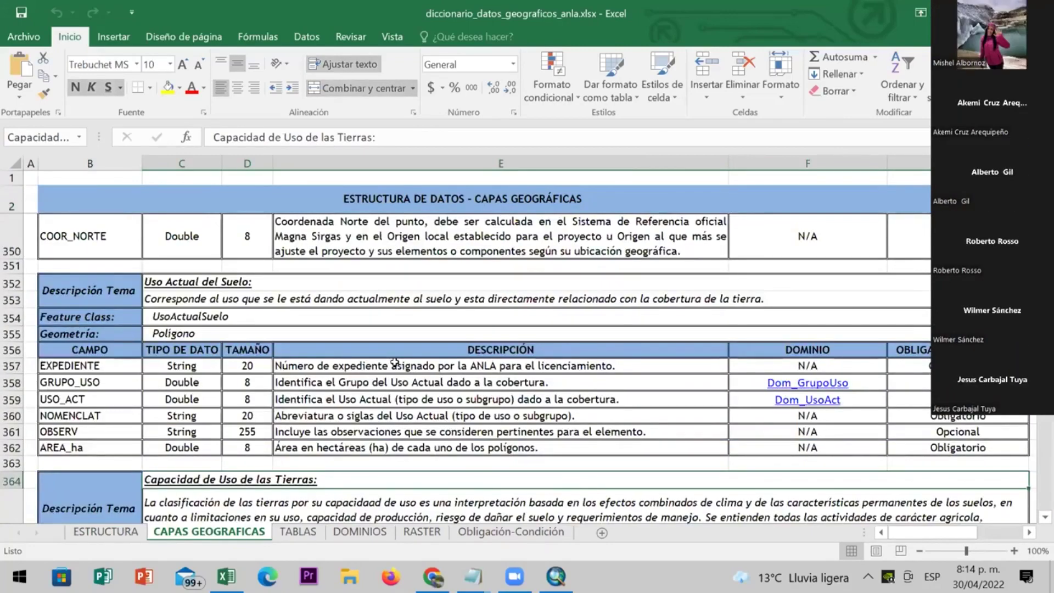
scroll(394, 363, up, 2)
scroll(395, 362, up, 4)
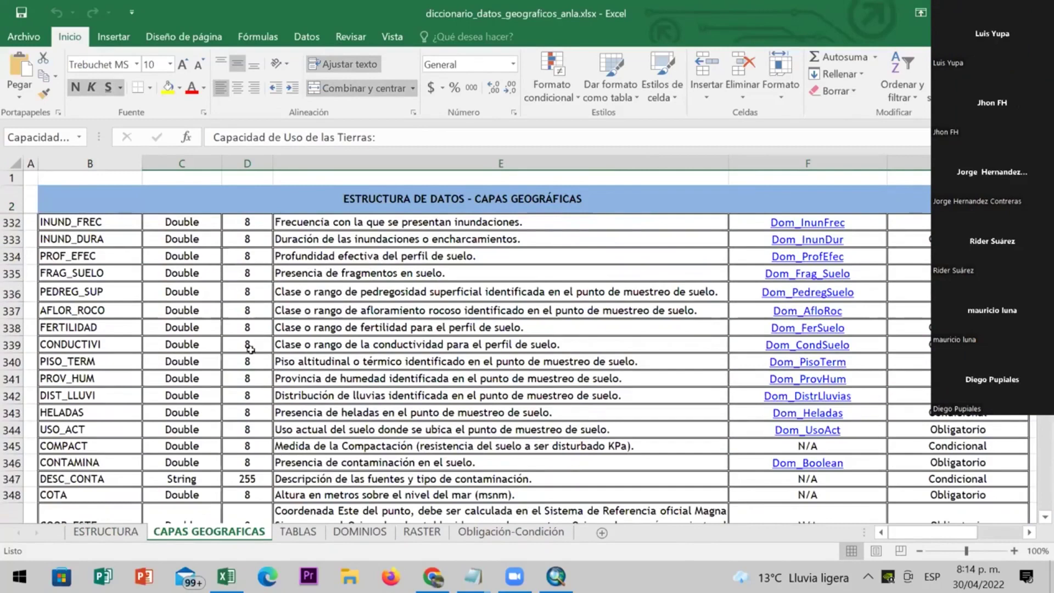
scroll(254, 353, up, 1)
scroll(229, 400, up, 5)
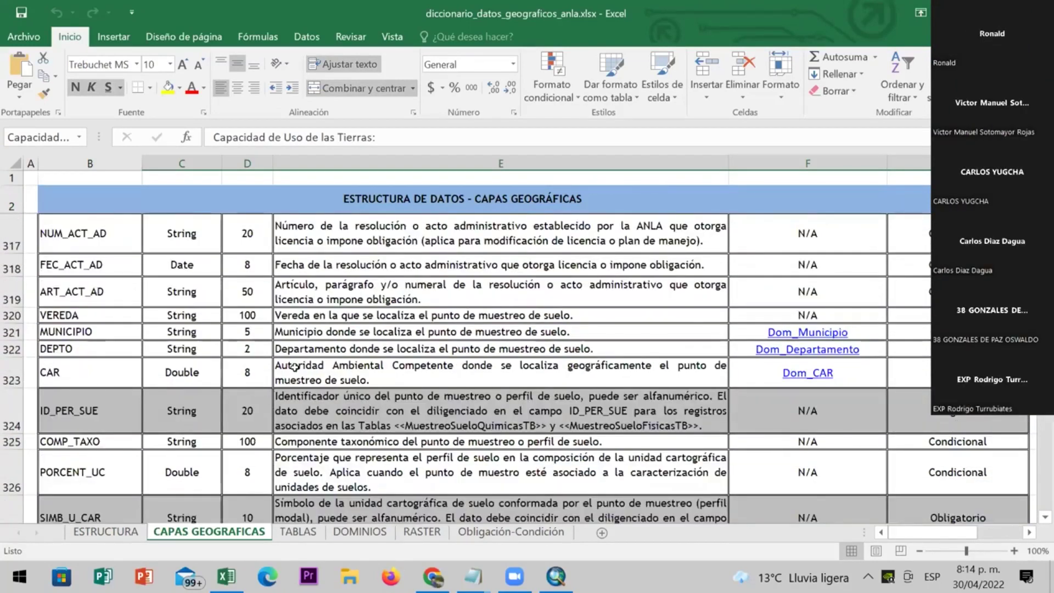
scroll(107, 377, up, 2)
scroll(115, 367, down, 3)
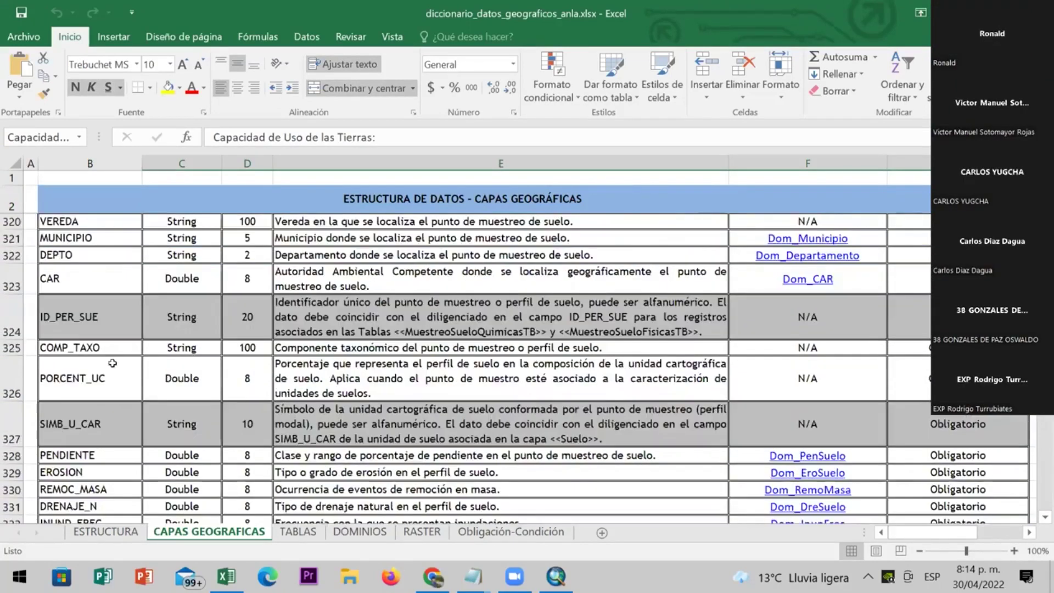
scroll(276, 328, down, 8)
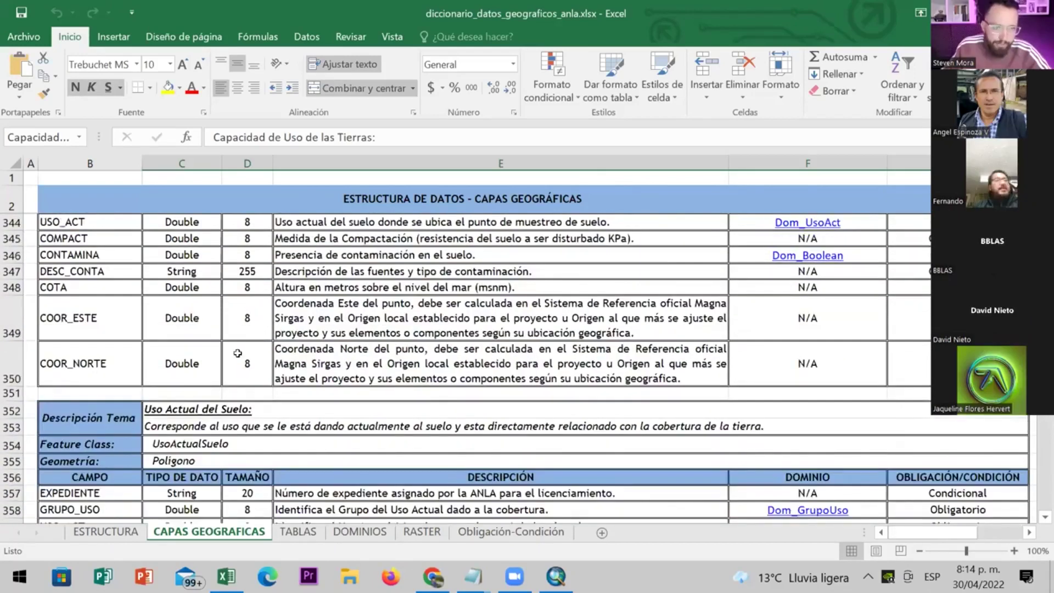
scroll(910, 368, down, 2)
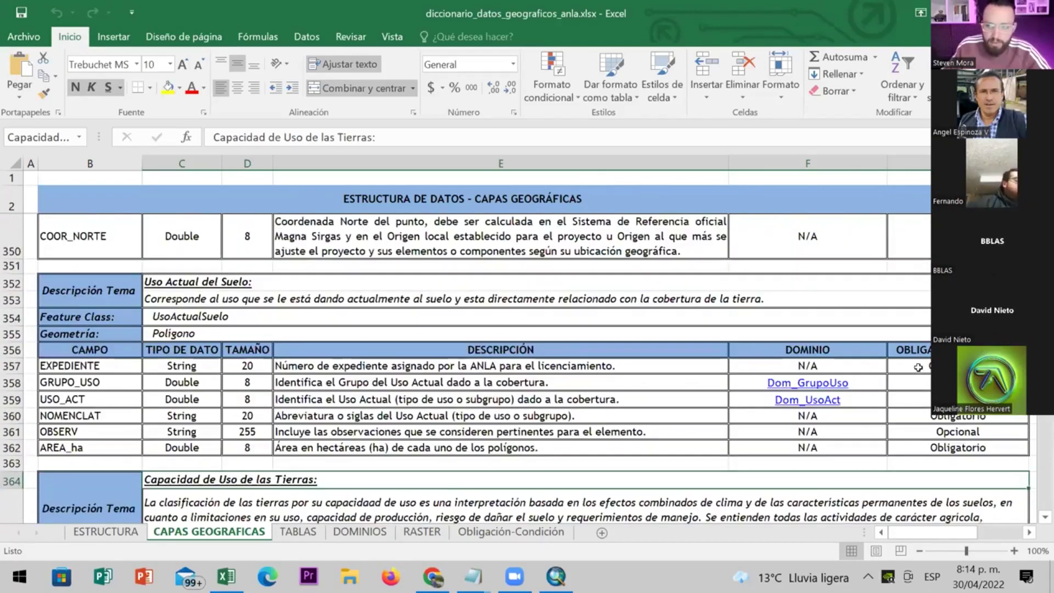
Check UsoActualSuelo's geometry and select the obligation cells for GRUPO_USO, USO_ACT, NOMENCLAT and AREA_ha
click(181, 333)
click(911, 382)
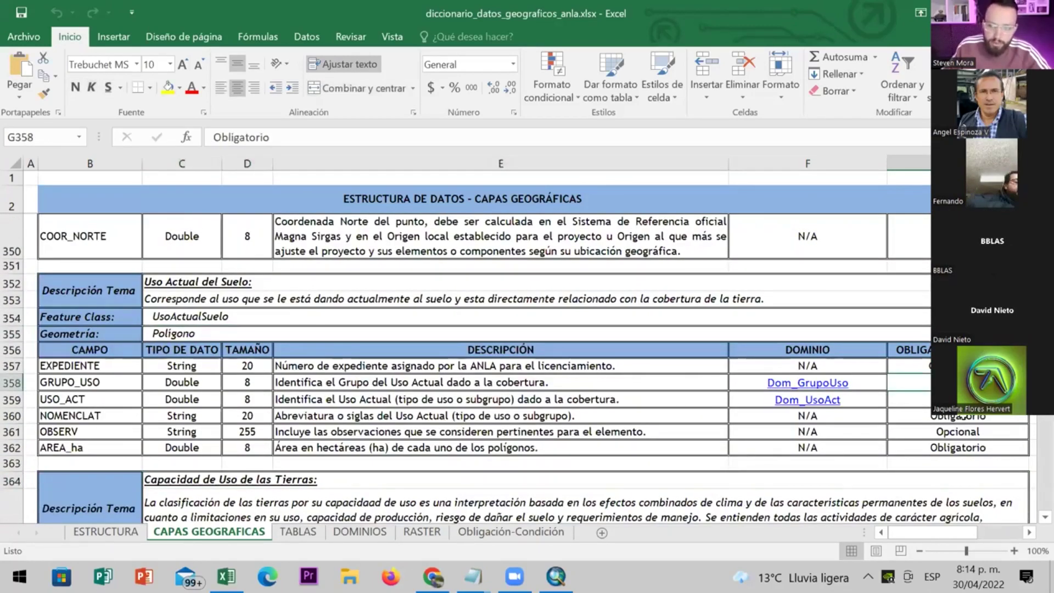
drag(910, 382, 961, 418)
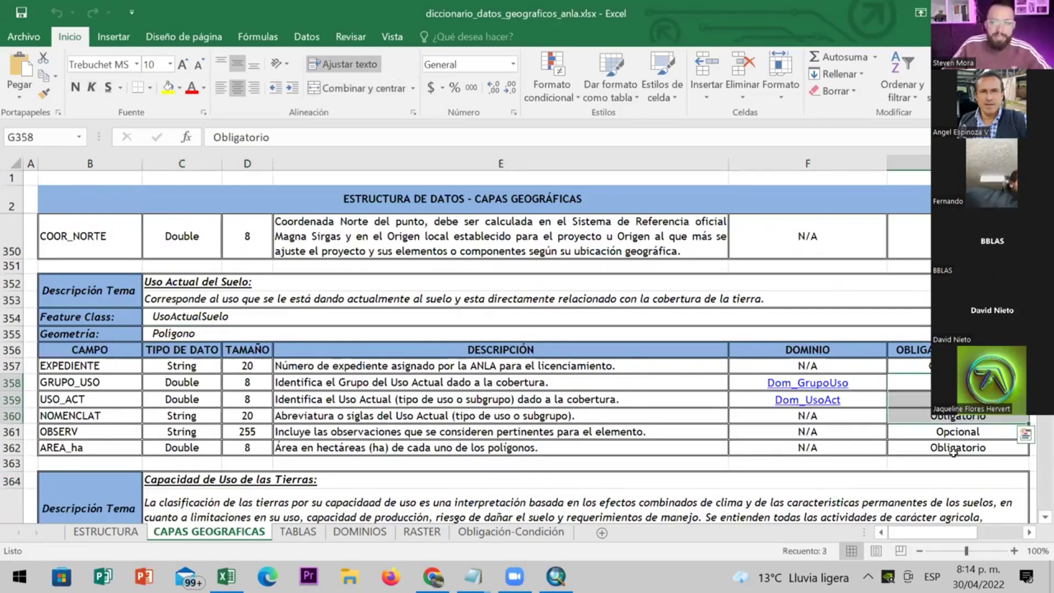
ctrl+click(944, 448)
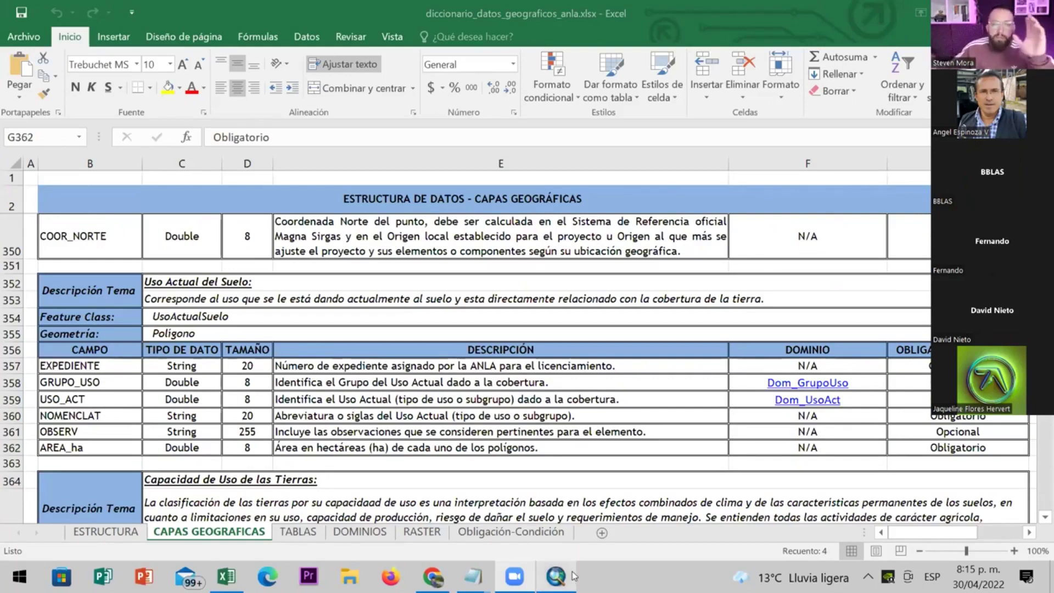
Switch to ArcMap, view a green sampling point at 1:150,000 and check the geodatabase path under riesgos
mouse_move(573, 575)
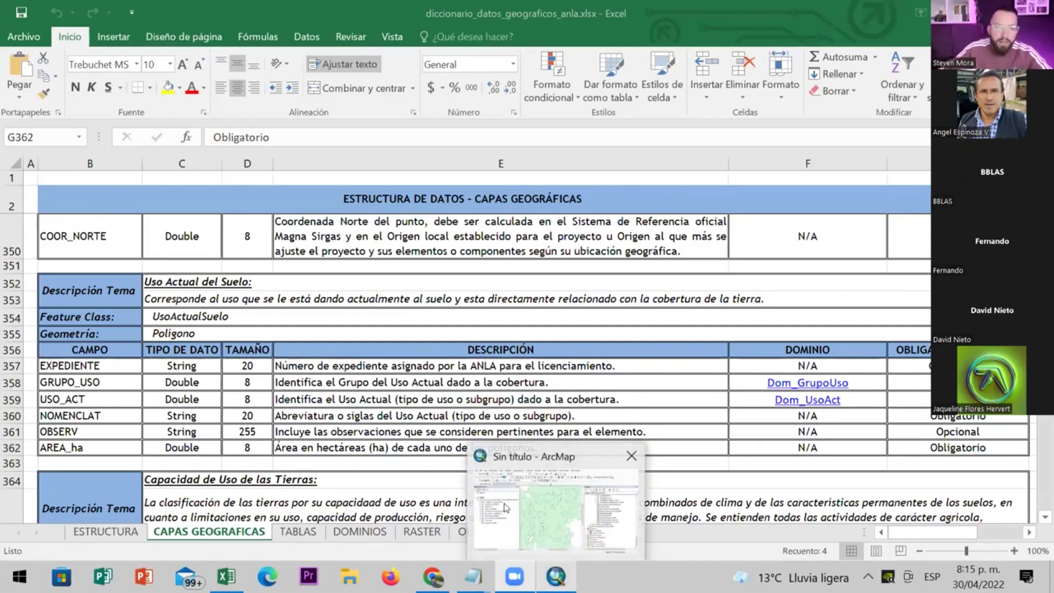
key(alt+Tab)
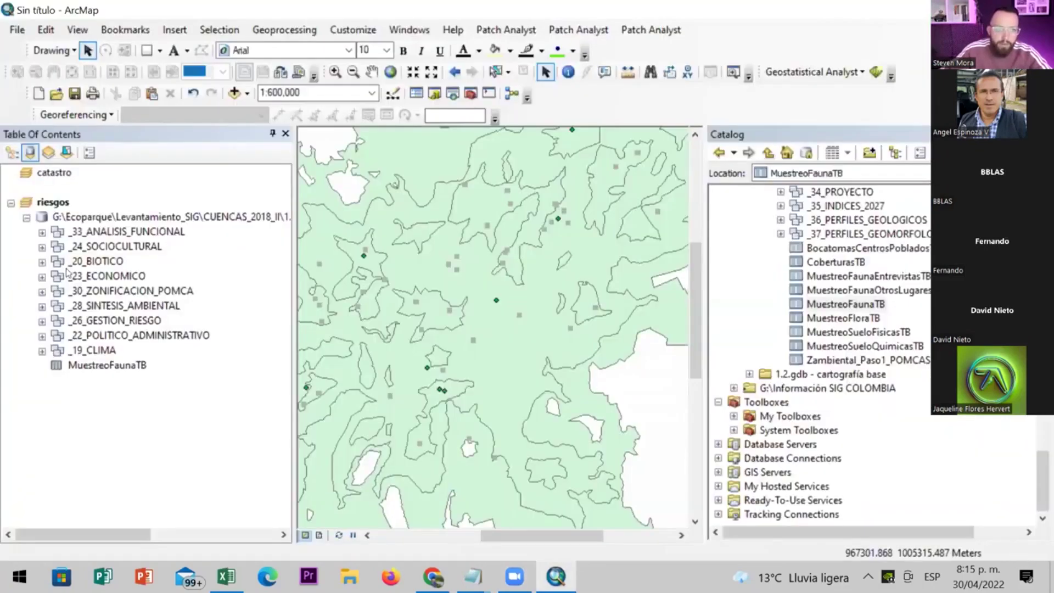
scroll(499, 304, down, 5)
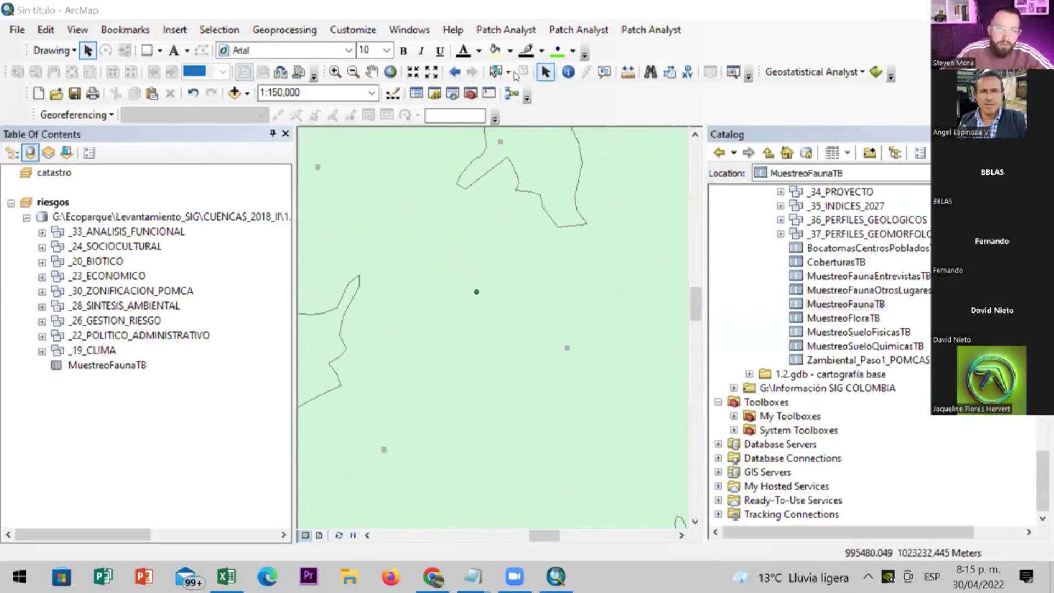
click(477, 295)
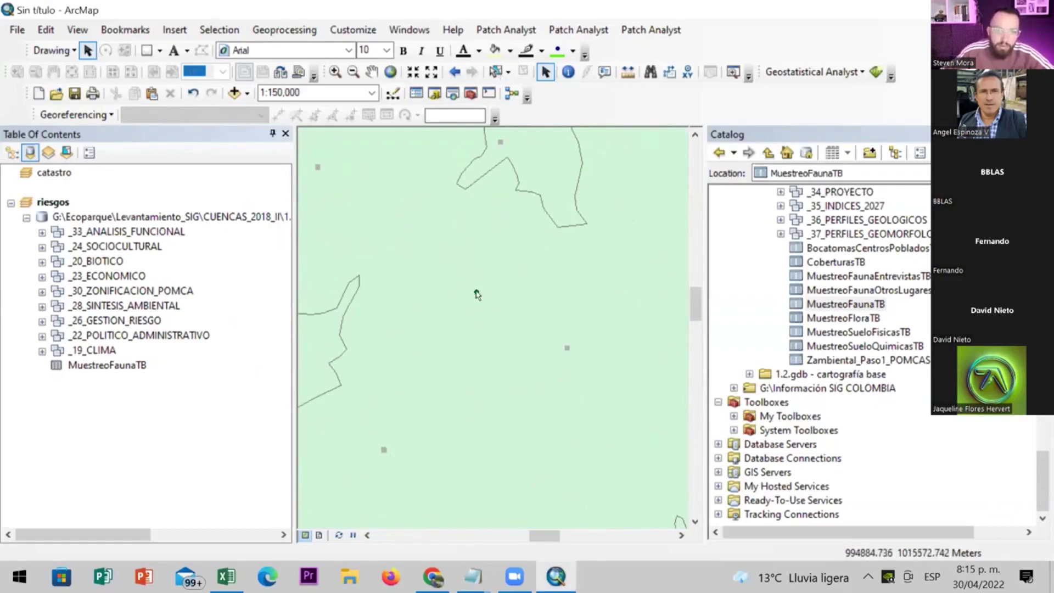
right_click(476, 293)
key(Escape)
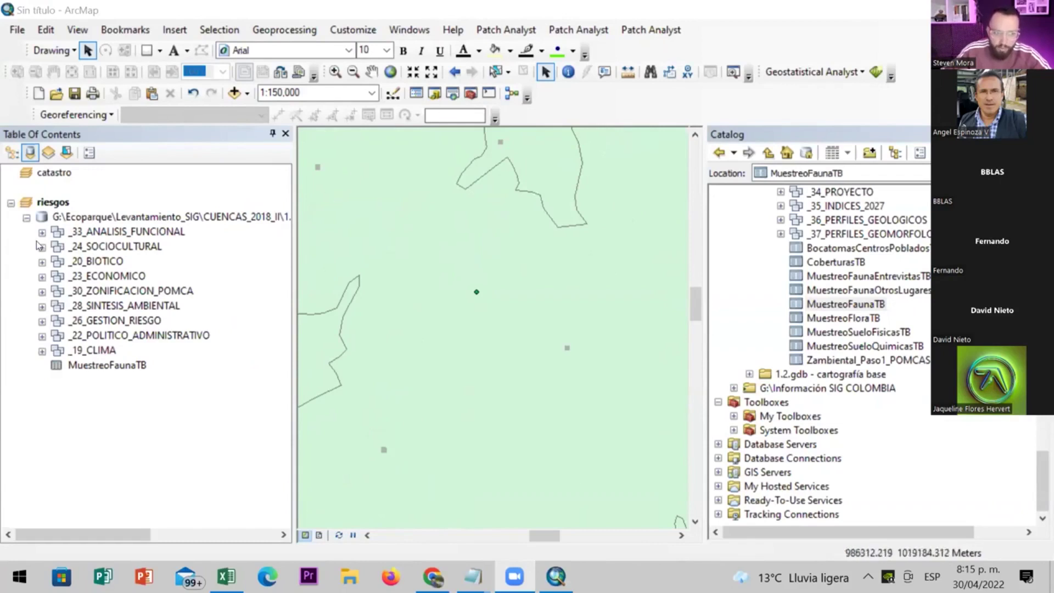
click(102, 219)
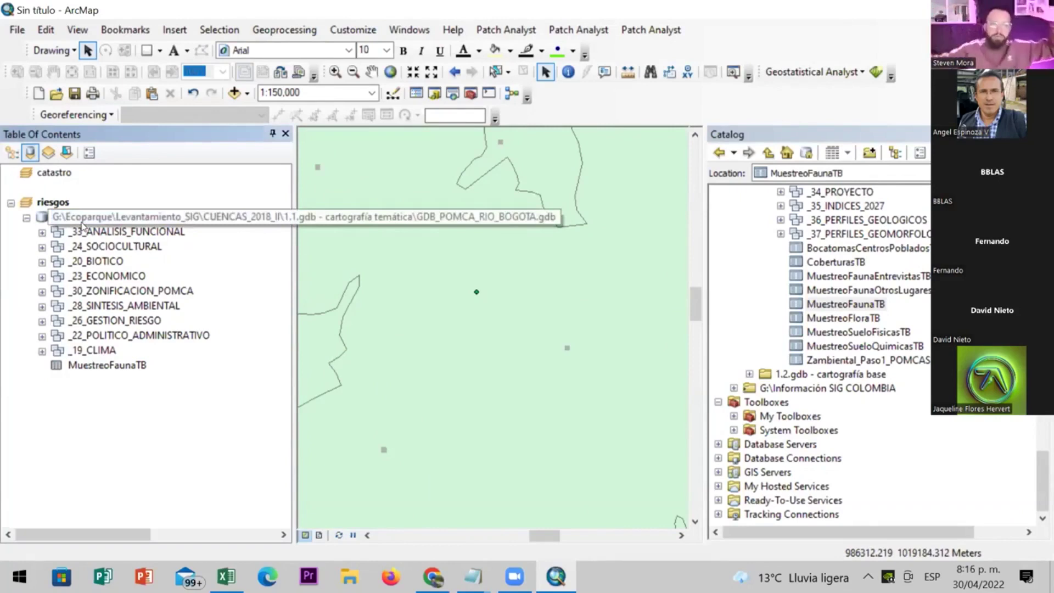
Select the geodatabase under riesgos and its _33_ANALISIS_FUNCIONAL dataset to review how the layers are grouped
click(83, 222)
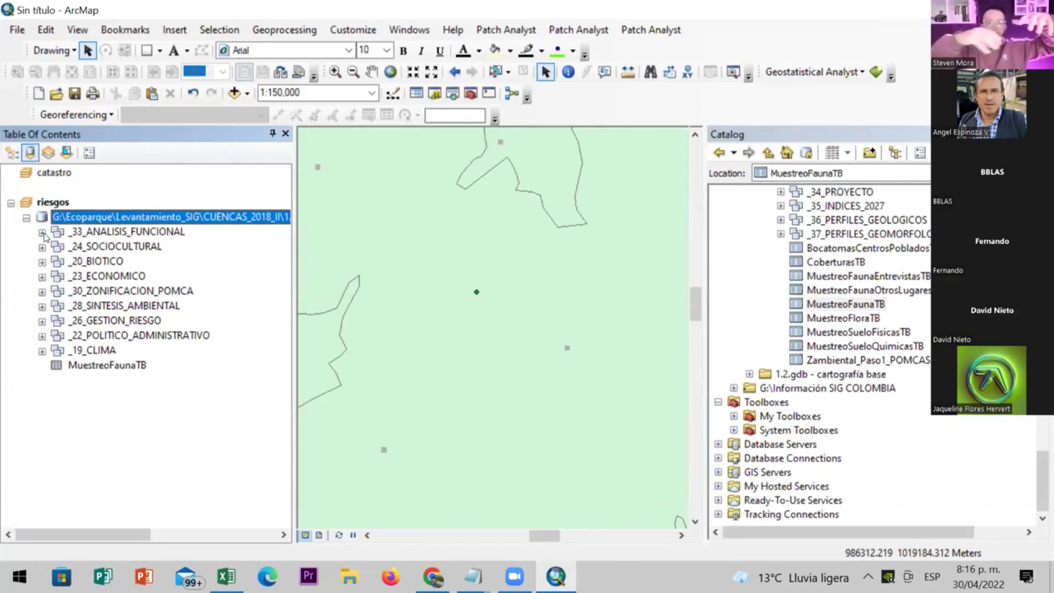
click(136, 233)
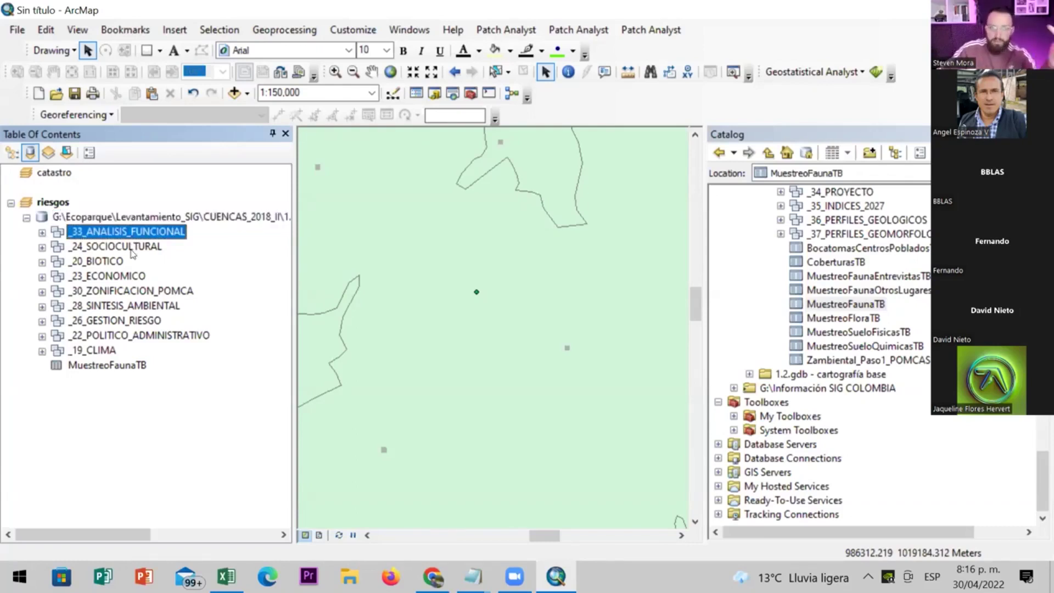
click(466, 95)
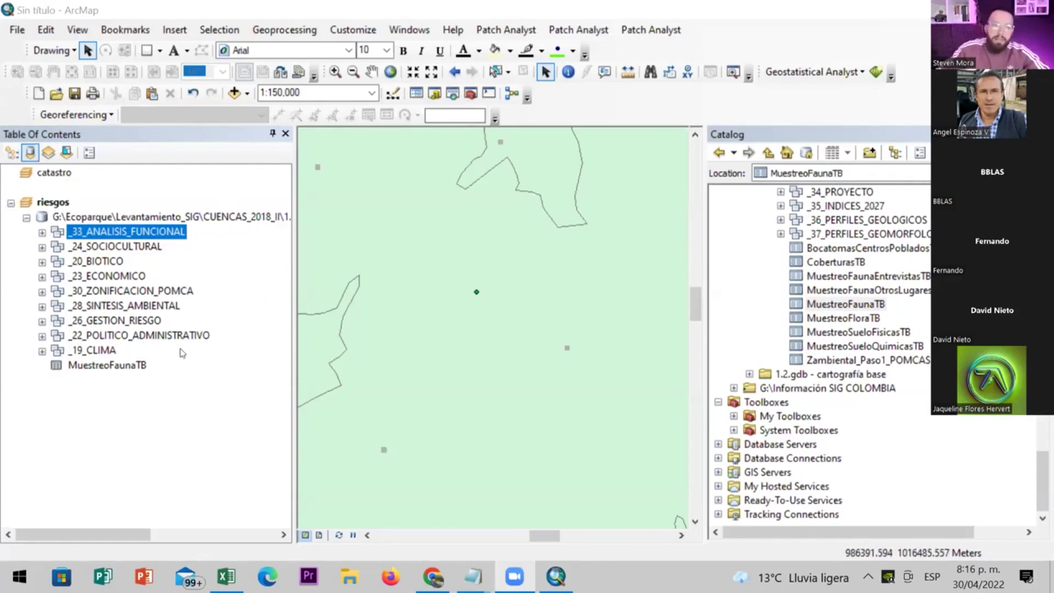
Open the attribute table of MuestreoFaunaTB from the riesgos data frame
click(130, 370)
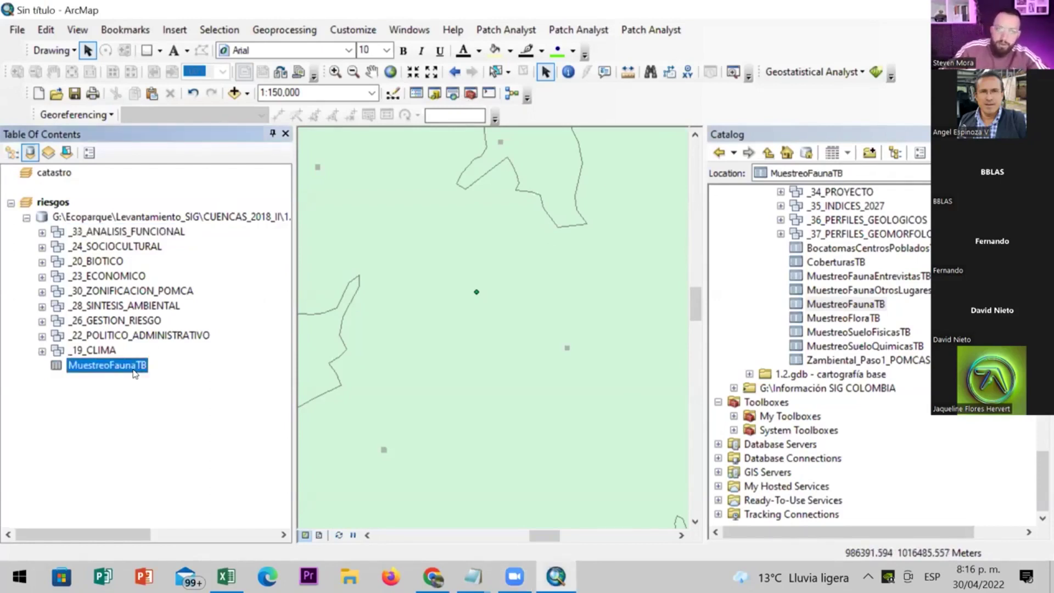
right_click(135, 373)
click(318, 405)
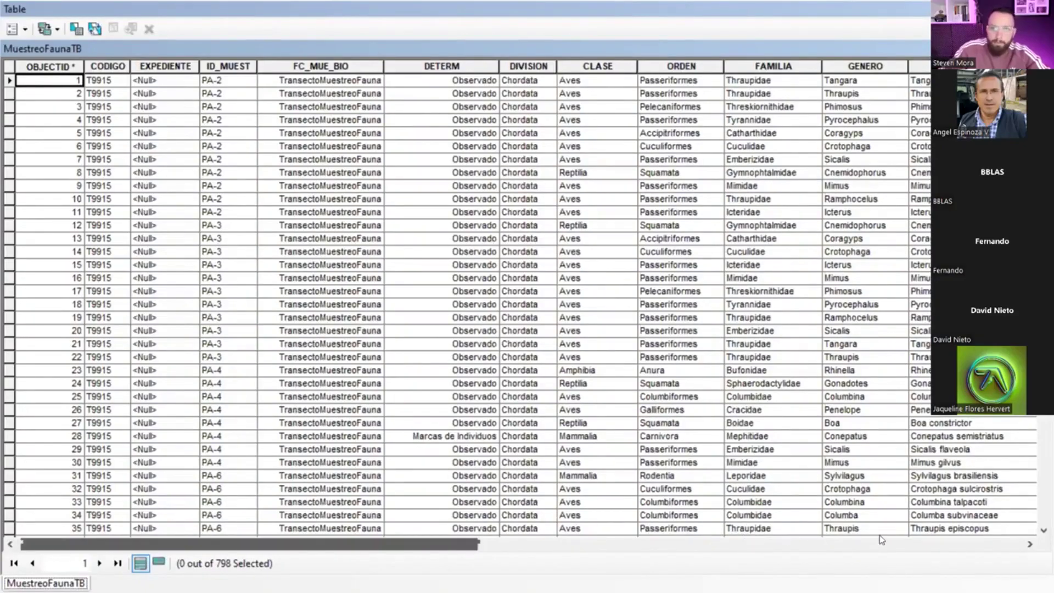
Examine MuestreoFaunaTB's fields across its full width, covering taxonomy, individuals, habitat, conservation categories, closed-season data, abundance and density
scroll(879, 534, right, 3)
scroll(879, 536, right, 5)
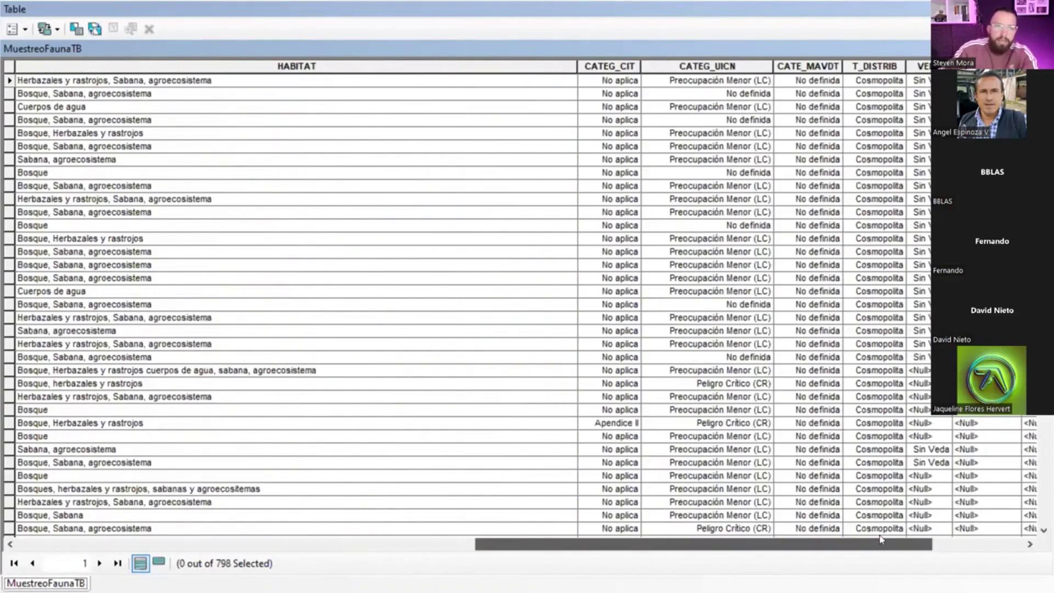
scroll(880, 539, right, 5)
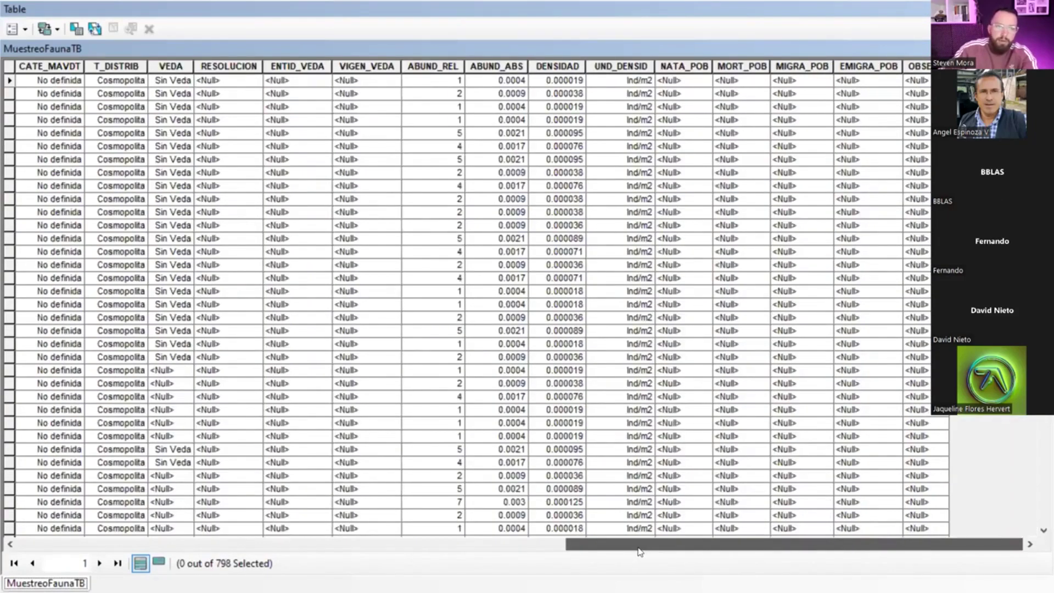
scroll(640, 549, left, 2)
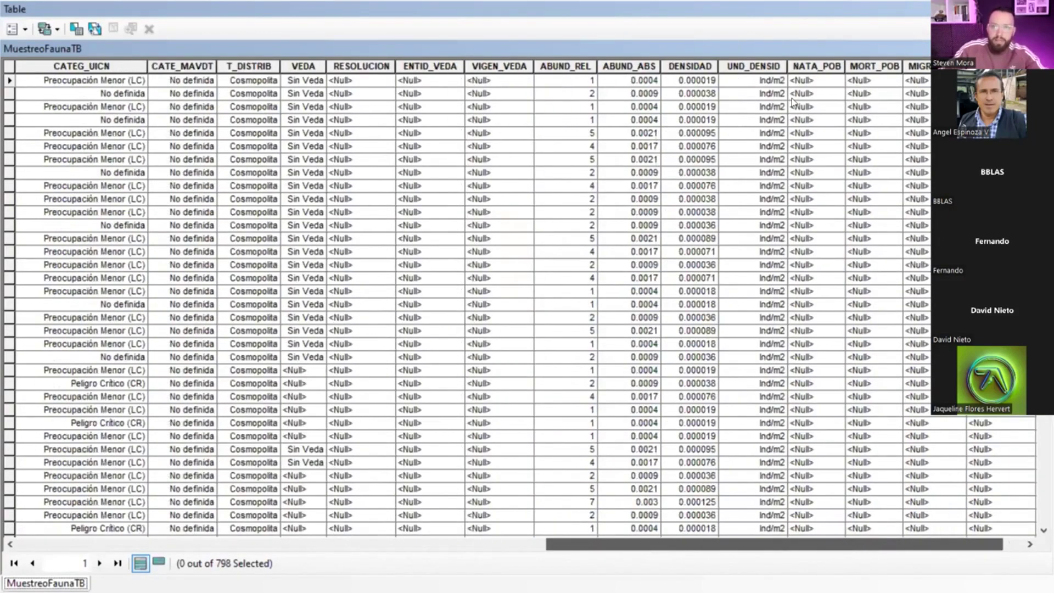
scroll(792, 102, left, 5)
scroll(449, 546, left, 2)
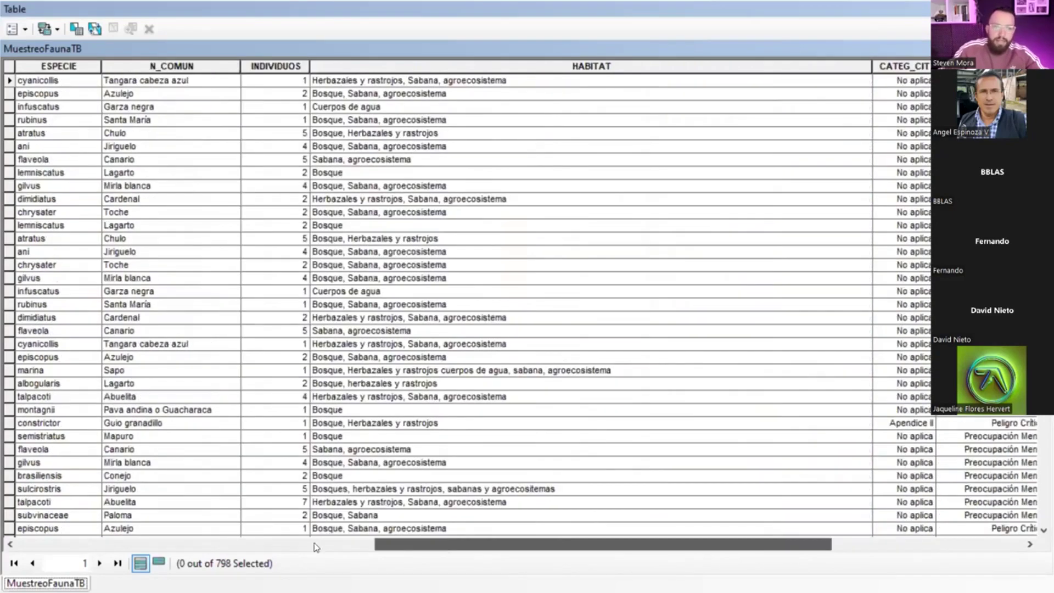
scroll(527, 302, left, 3)
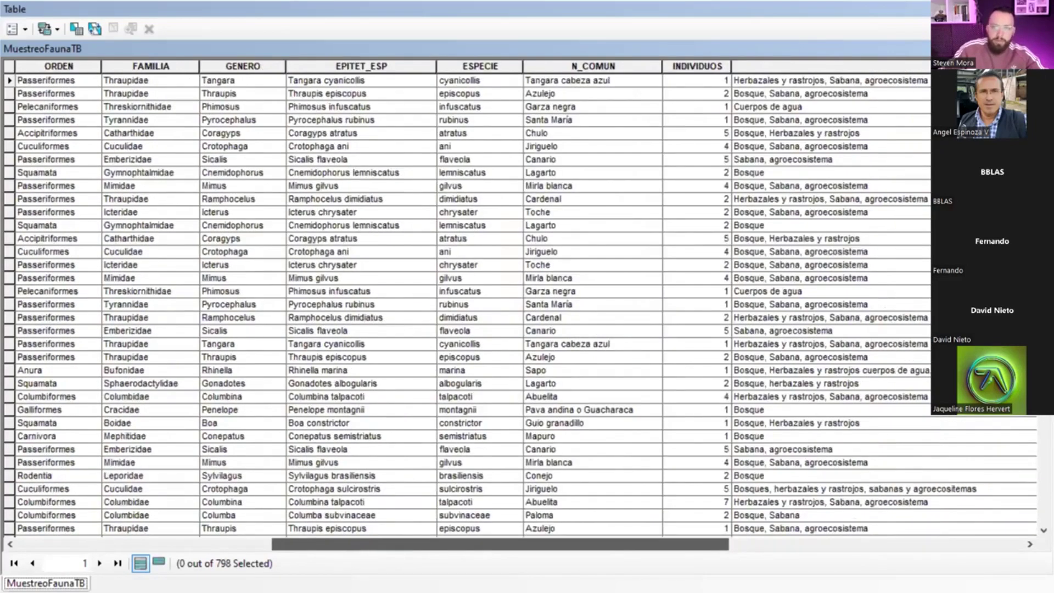
scroll(251, 555, left, 3)
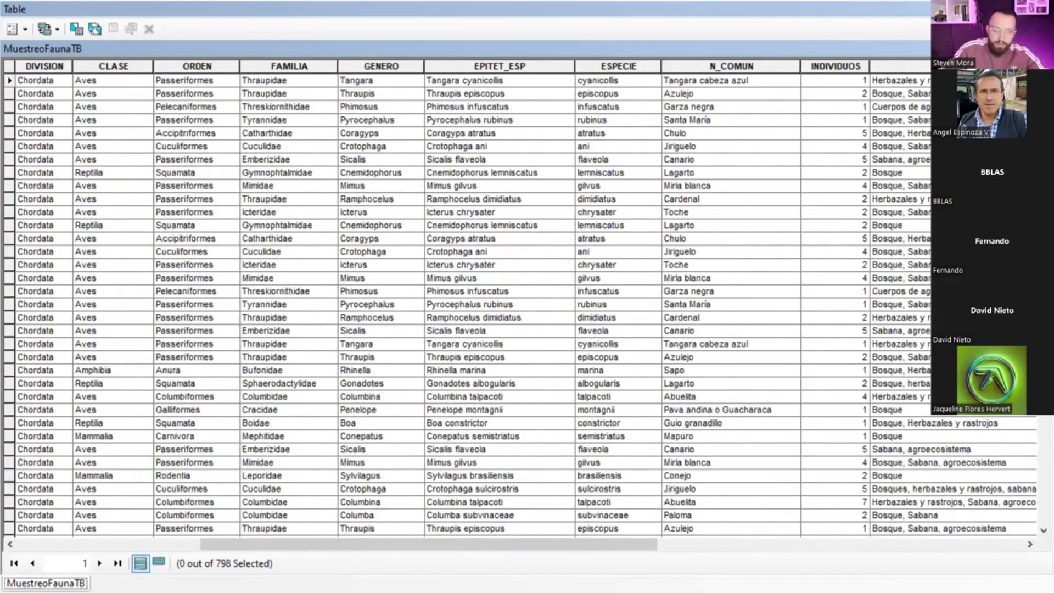
scroll(293, 544, left, 2)
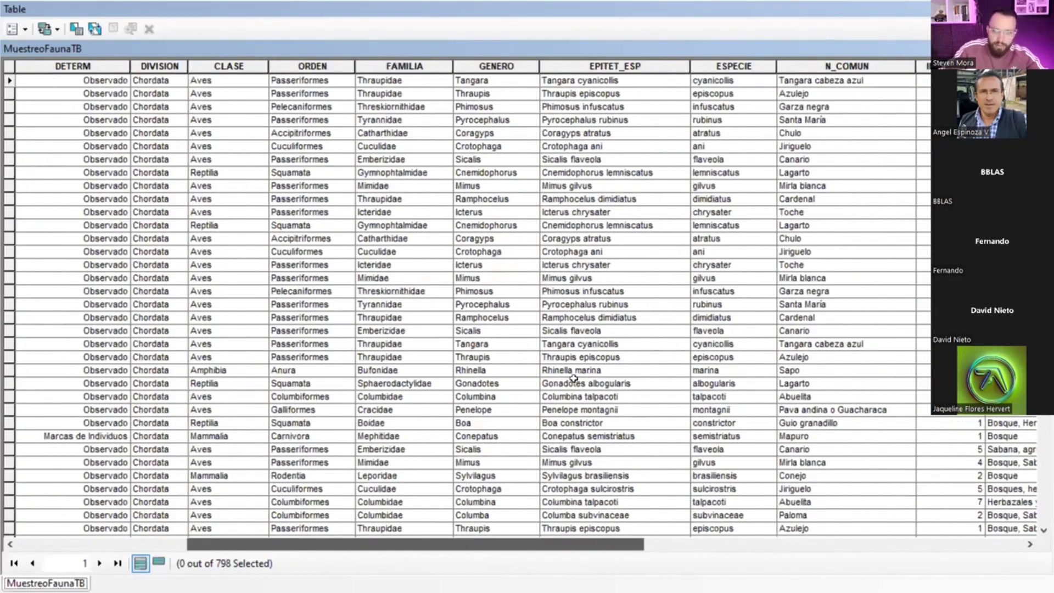
scroll(412, 369, left, 3)
Switch to the ANLA data dictionary in Excel and check UsoActualSuelo's EXPEDIENTE data type and USO_ACT's data type and description
key(alt+Tab)
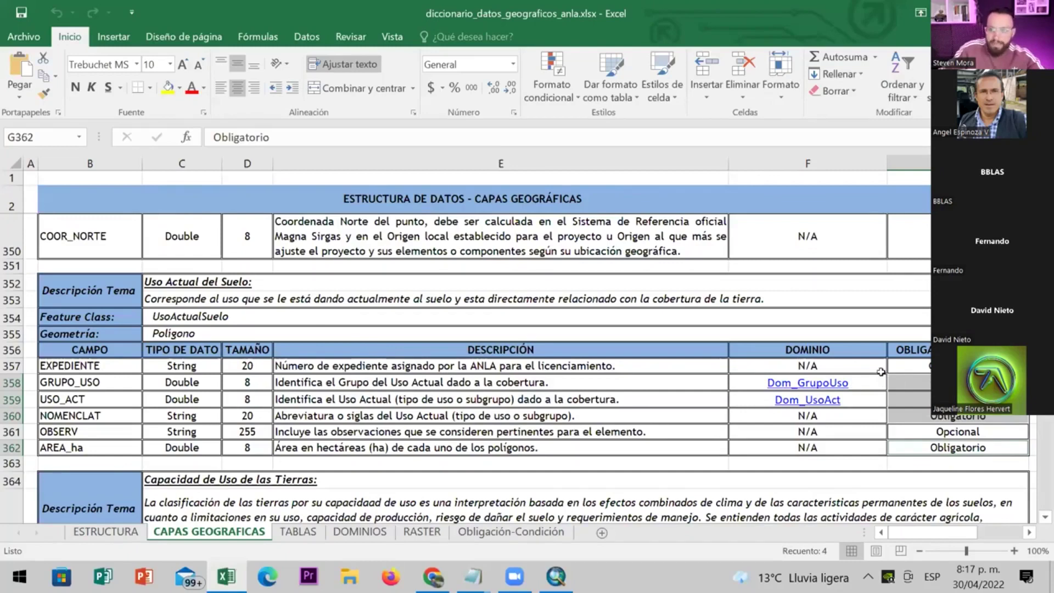
key(ctrl+z)
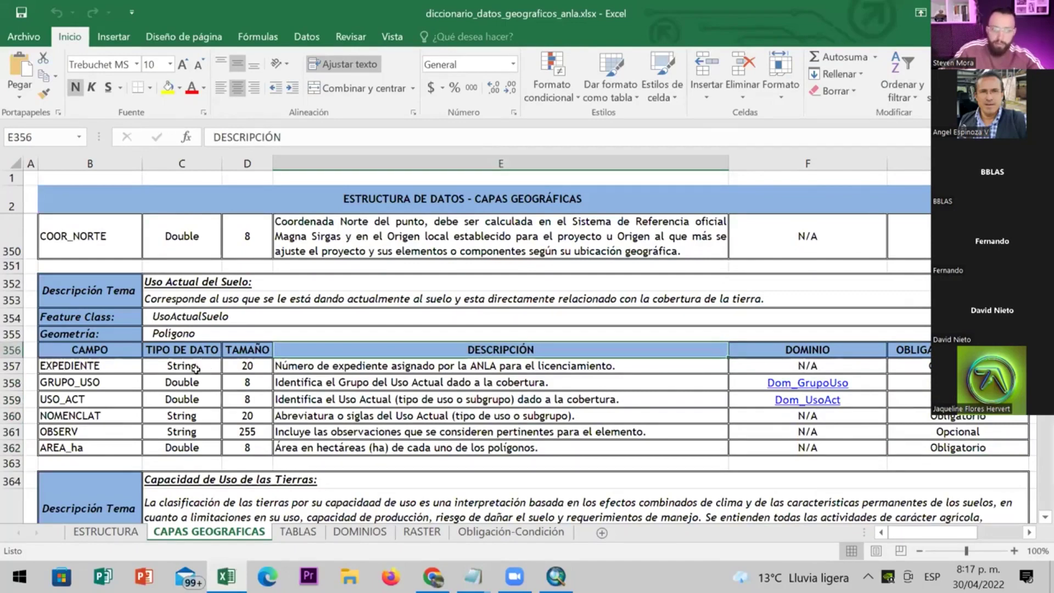
click(177, 366)
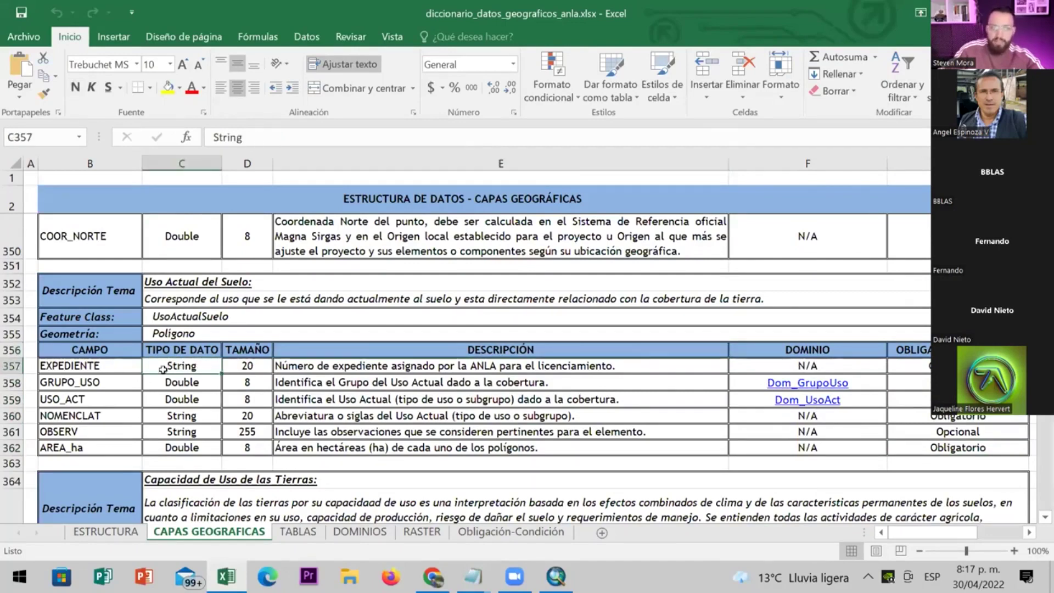
click(118, 398)
click(172, 401)
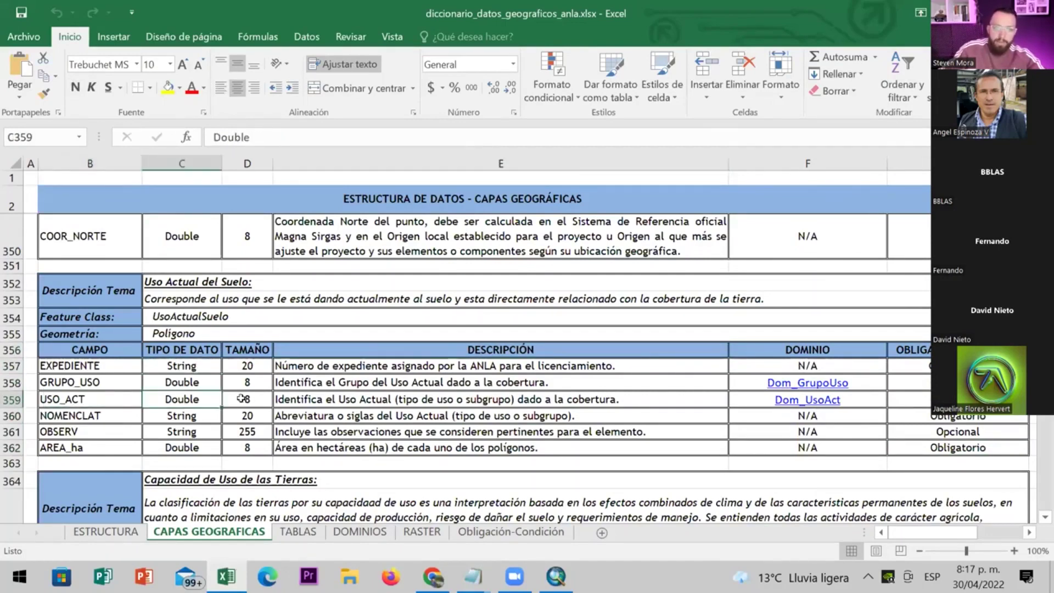
click(384, 404)
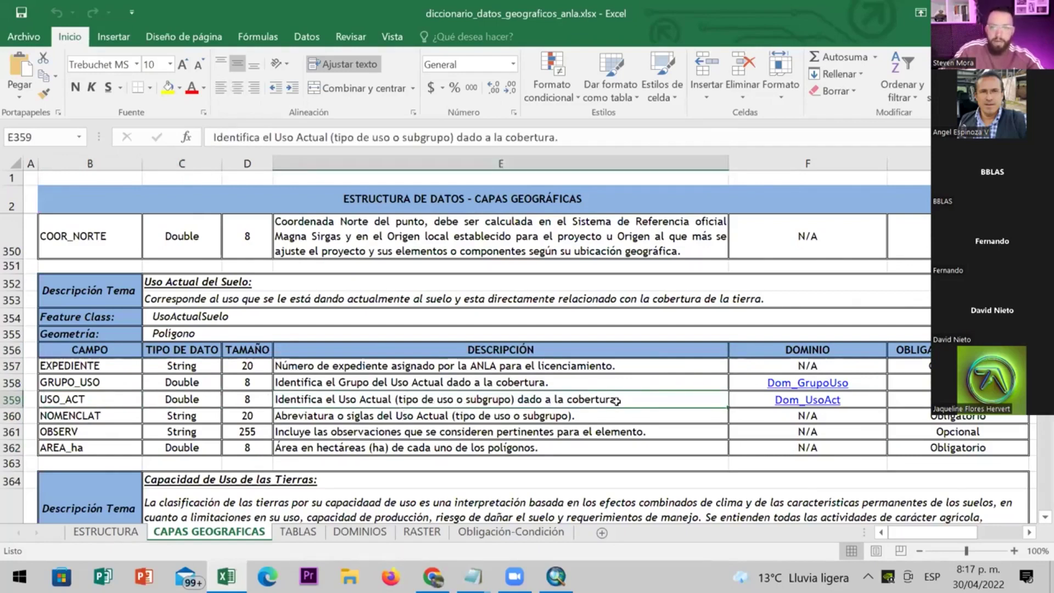
Follow the Dom_UsoAct link for USO_ACT and examine the codes and descriptions of the neighbouring Dom_GrupoUso domain
click(790, 397)
click(774, 396)
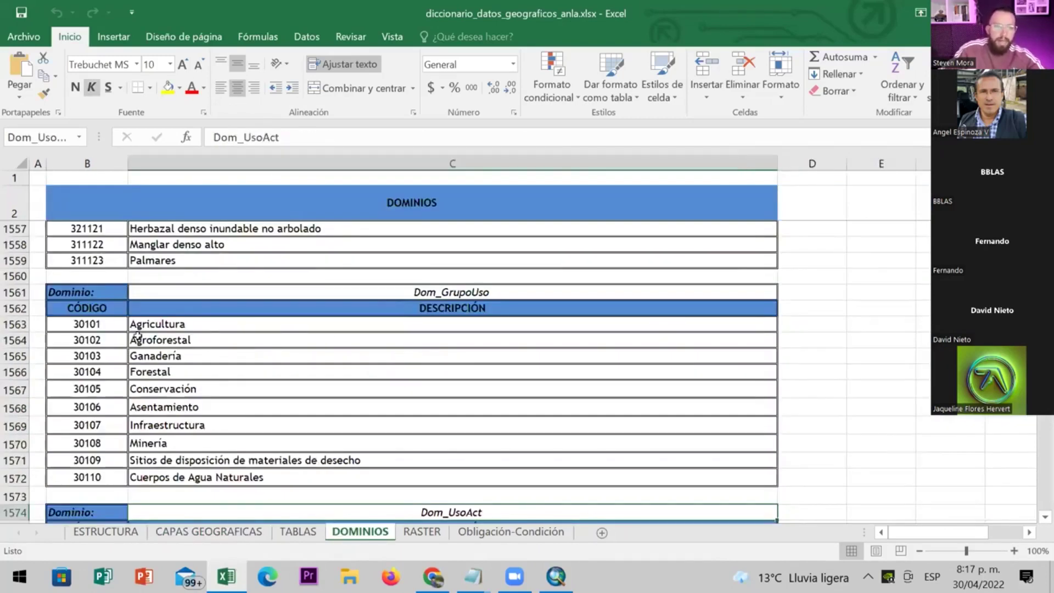
drag(105, 323, 105, 372)
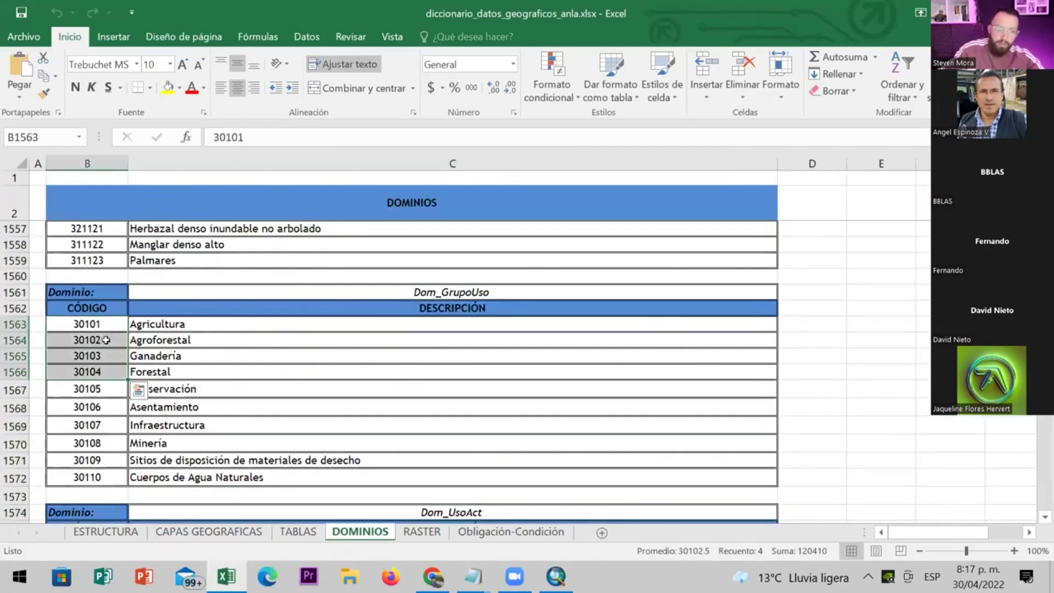
click(102, 329)
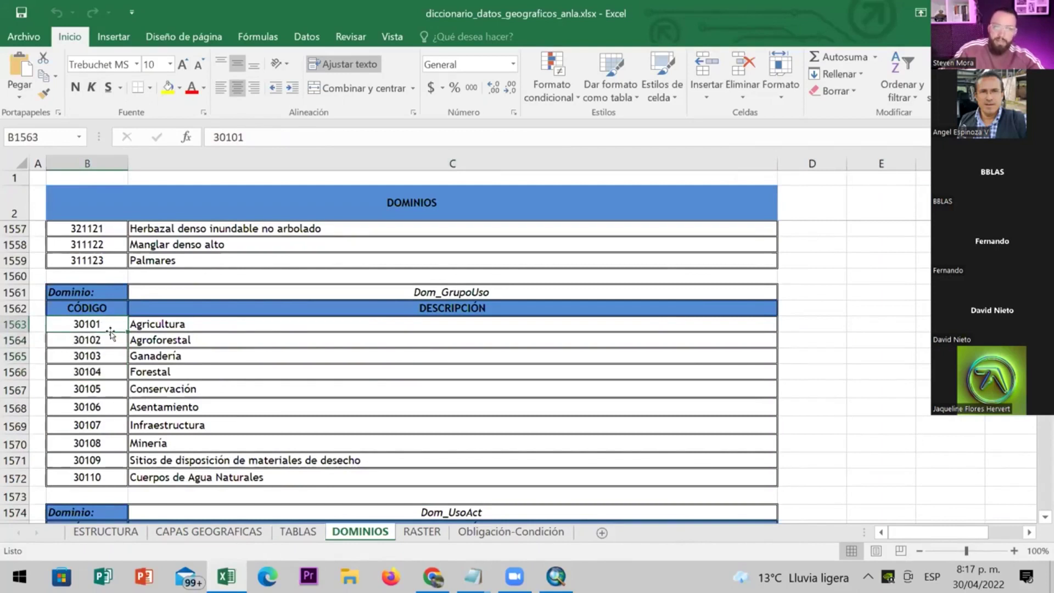
click(181, 325)
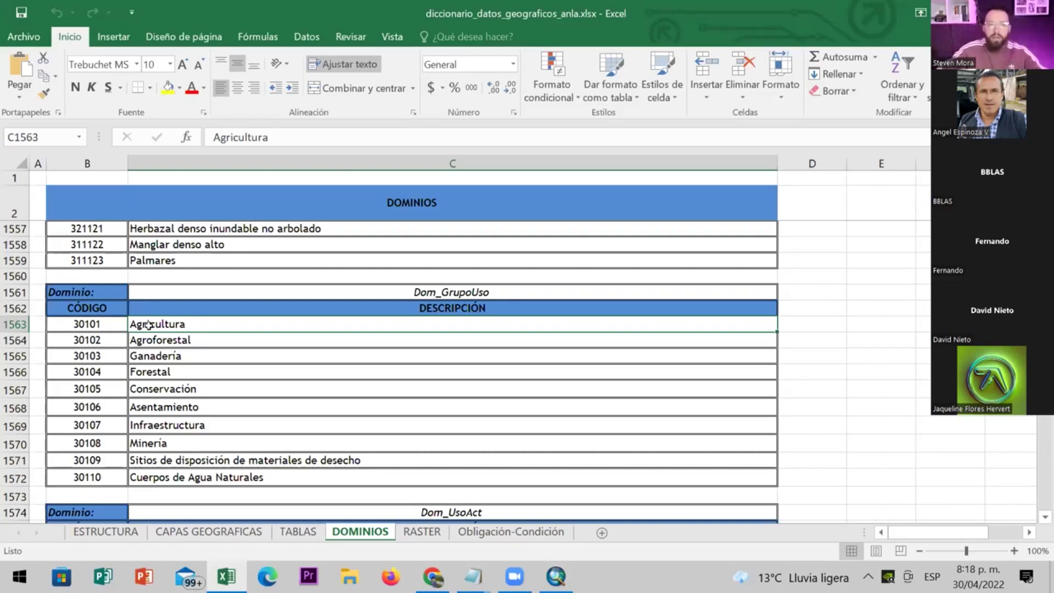
key(Up)
key(Up)
key(Left)
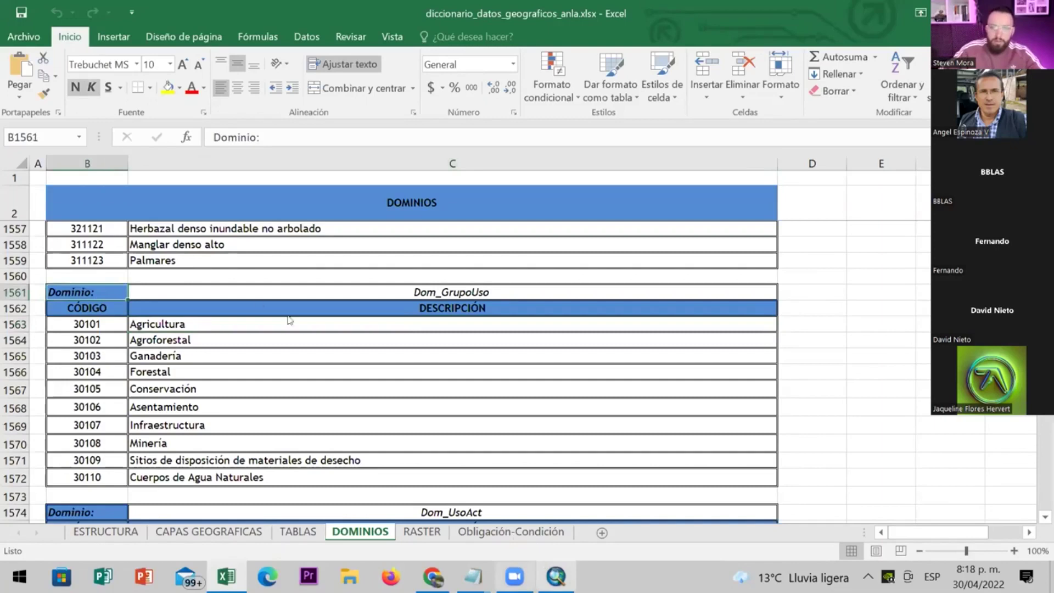
Switch to ArcMap, list the layers by drawing order and start an edit session on VulnerabilidadAvenidasTorrenciales
key(alt+Tab)
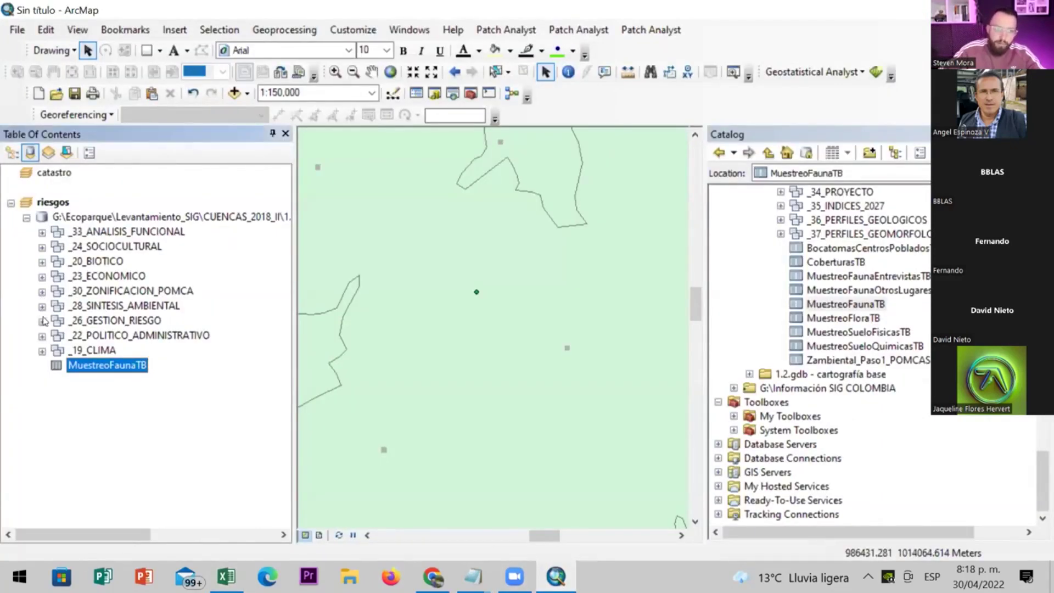
click(42, 321)
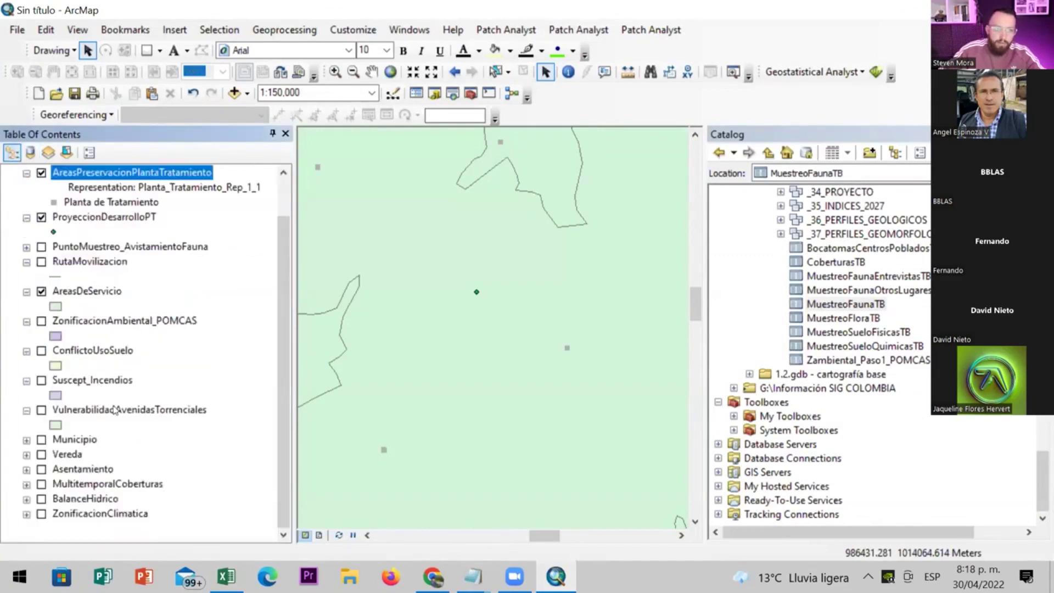
right_click(118, 410)
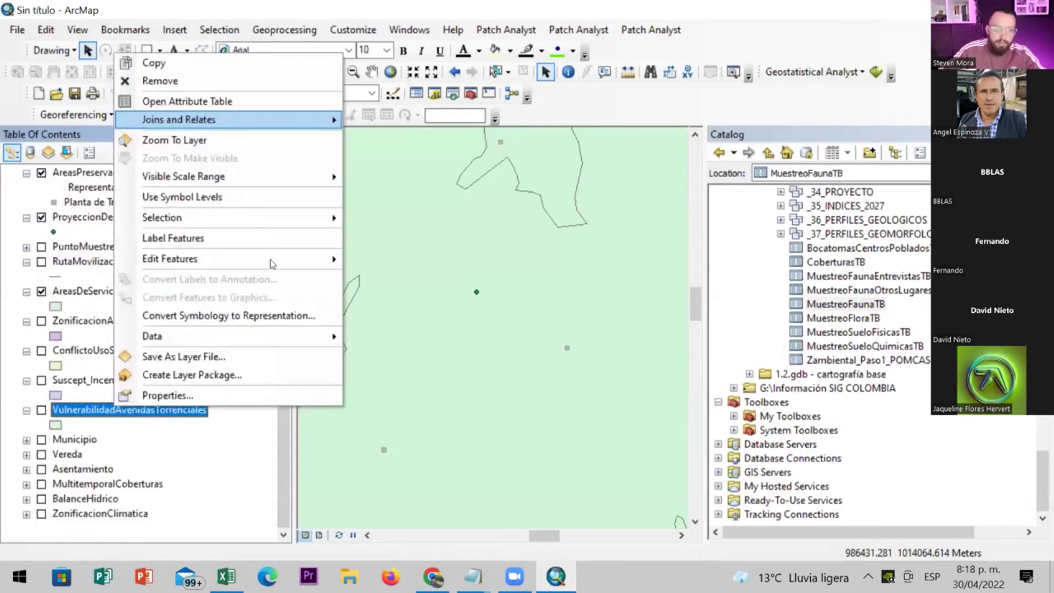
click(357, 262)
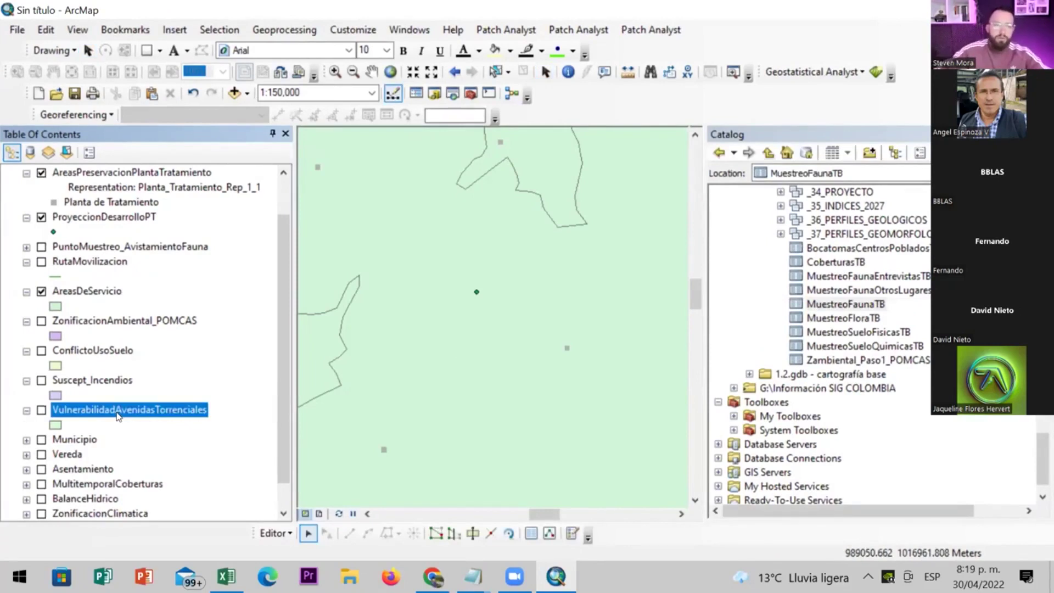
Open the VulnerabilidadAvenidasTorrenciales attribute table and view the allowed VULN_RANGO values for the first record, keeping Baja
right_click(118, 415)
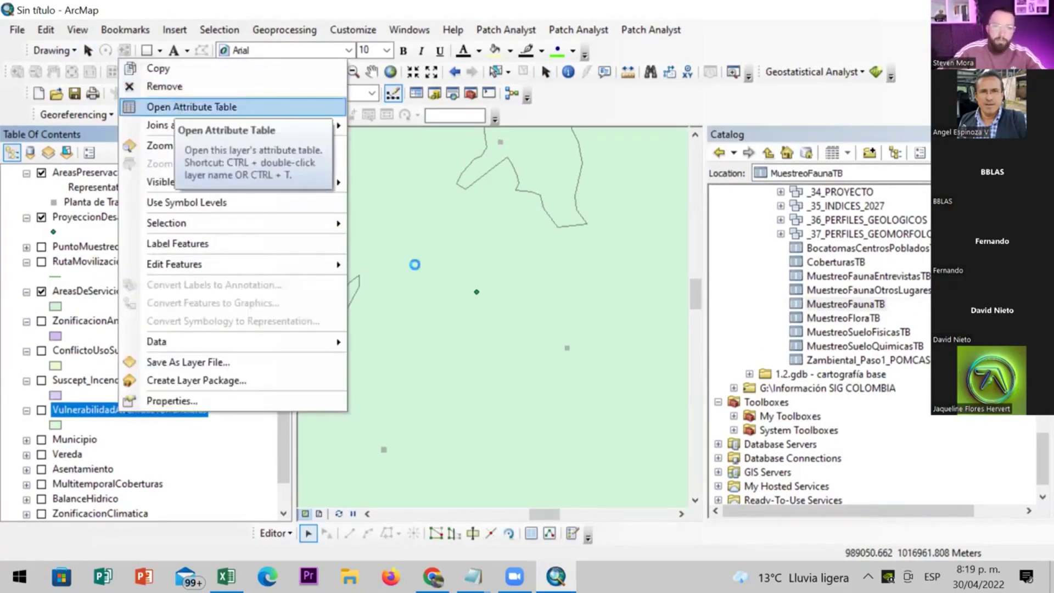
click(434, 282)
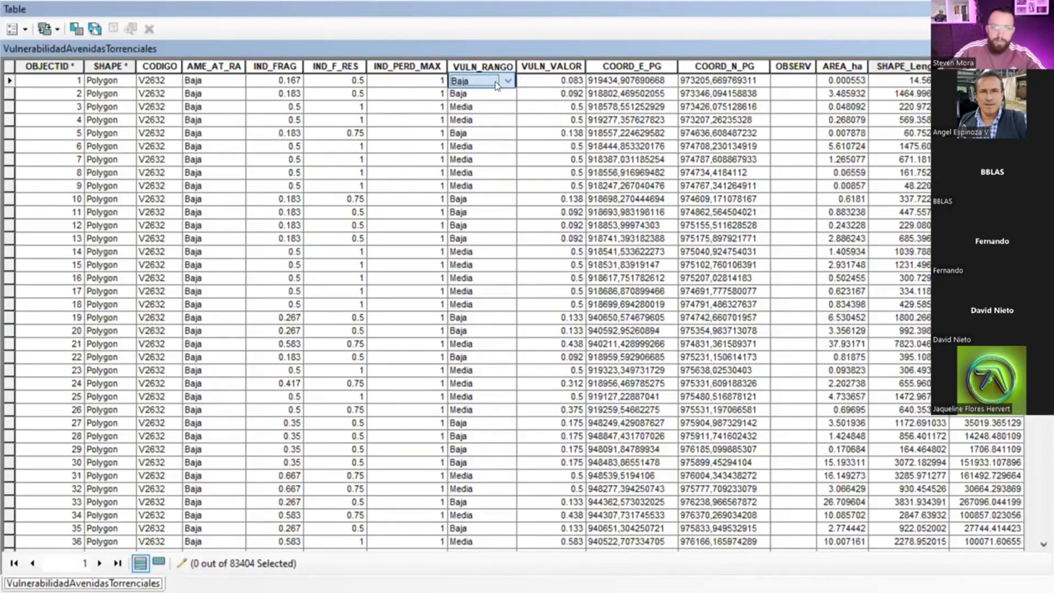
click(496, 83)
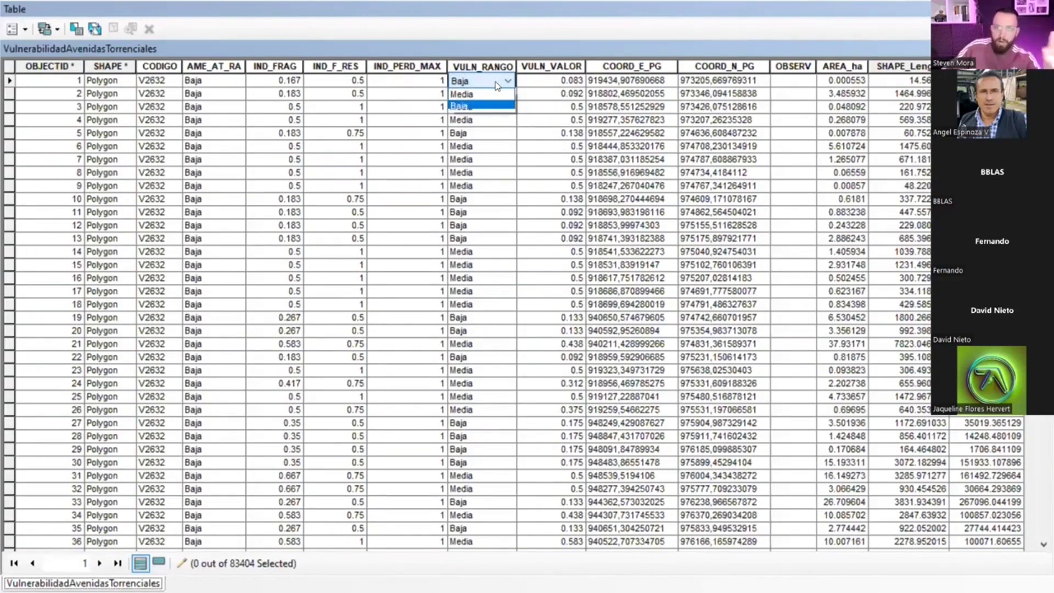
click(497, 84)
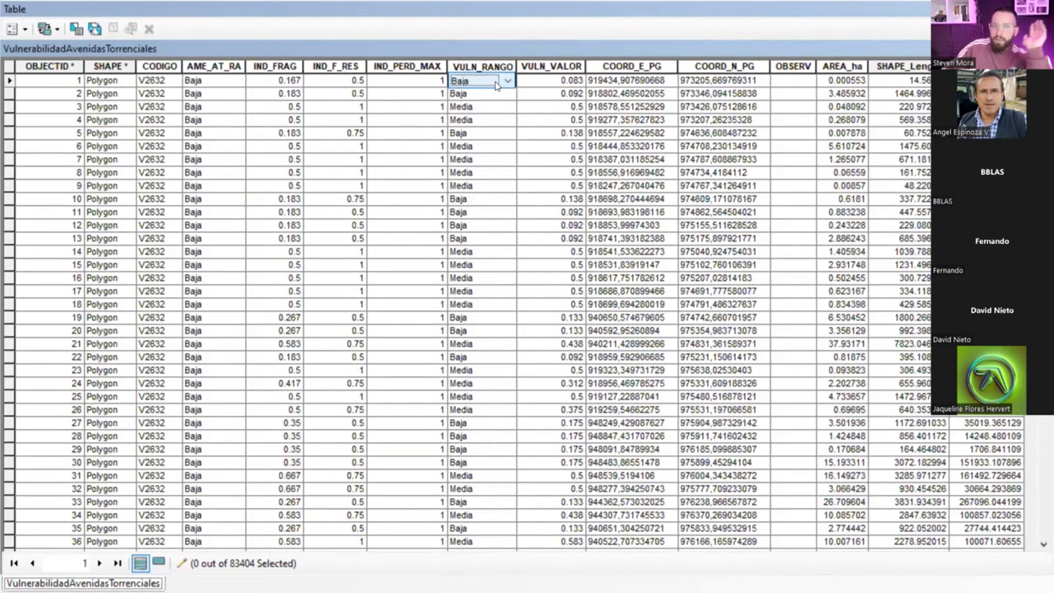
key(Return)
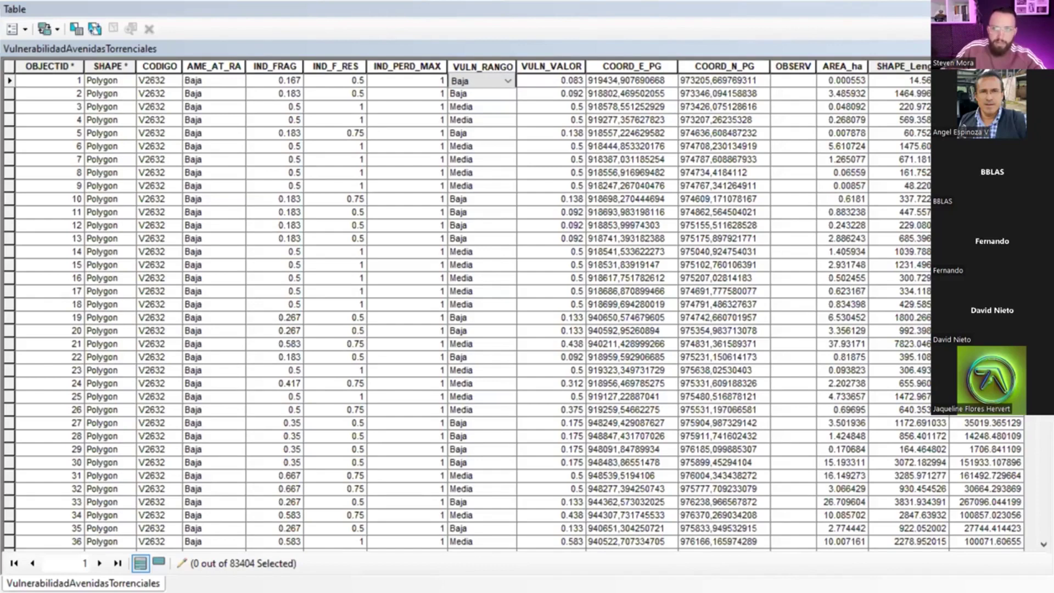
Check the VULN_RANGO domain choices on further records, including records 2 and 19, keeping their existing values
click(513, 93)
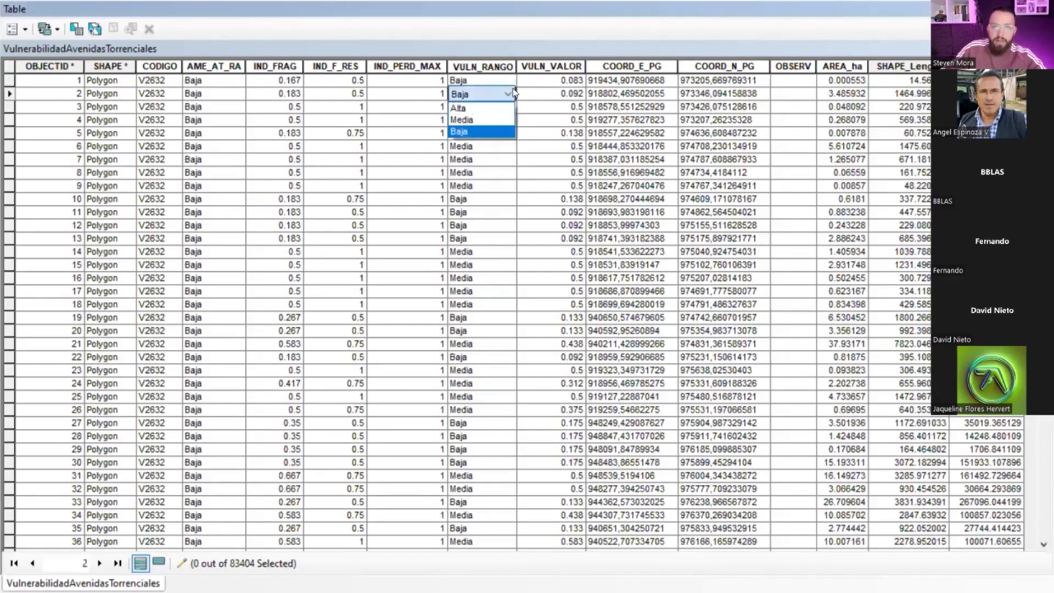
click(502, 295)
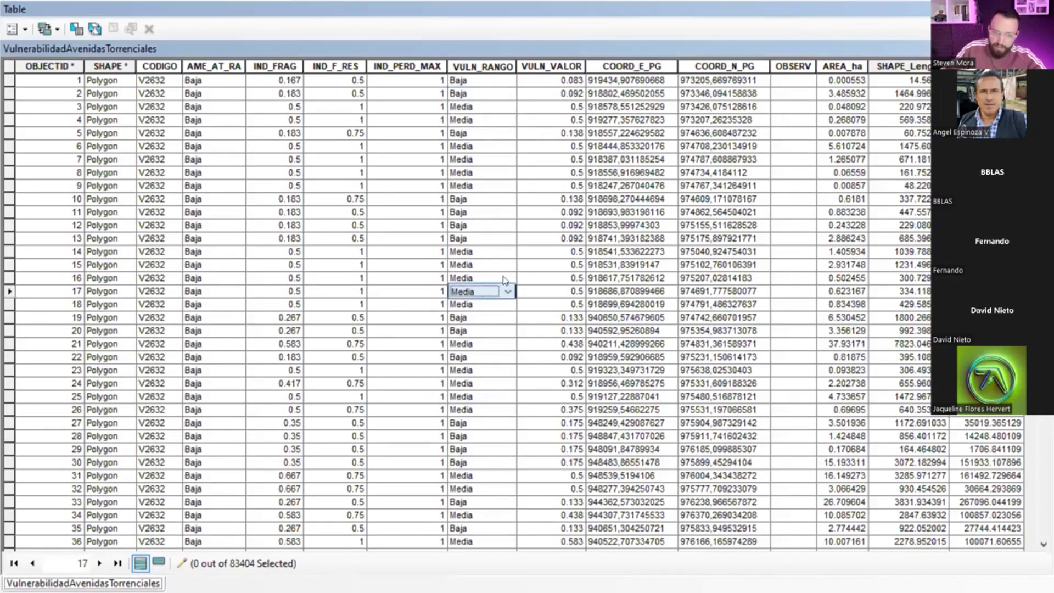
click(504, 279)
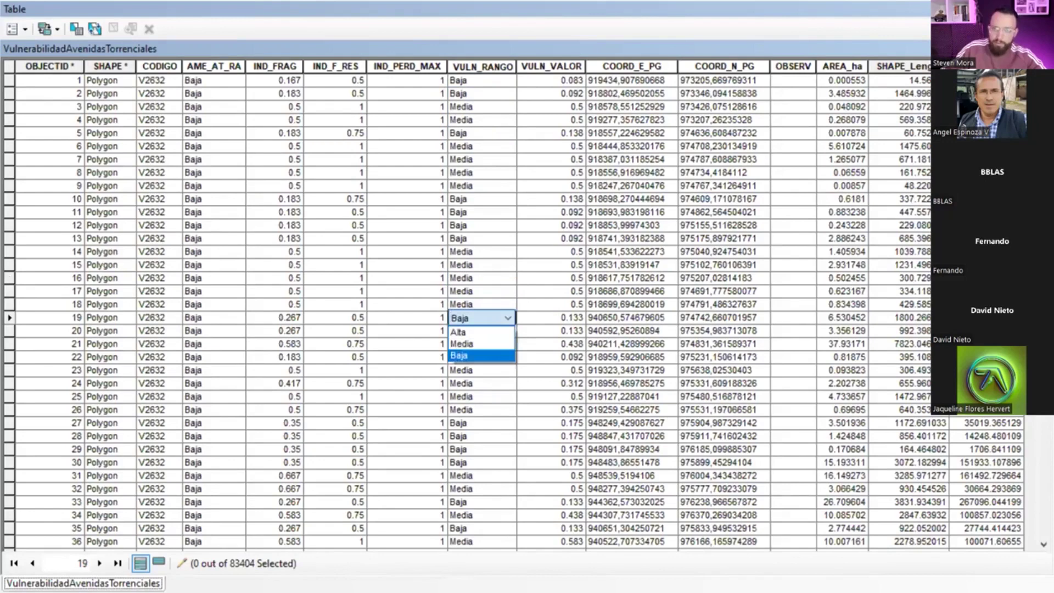
key(Return)
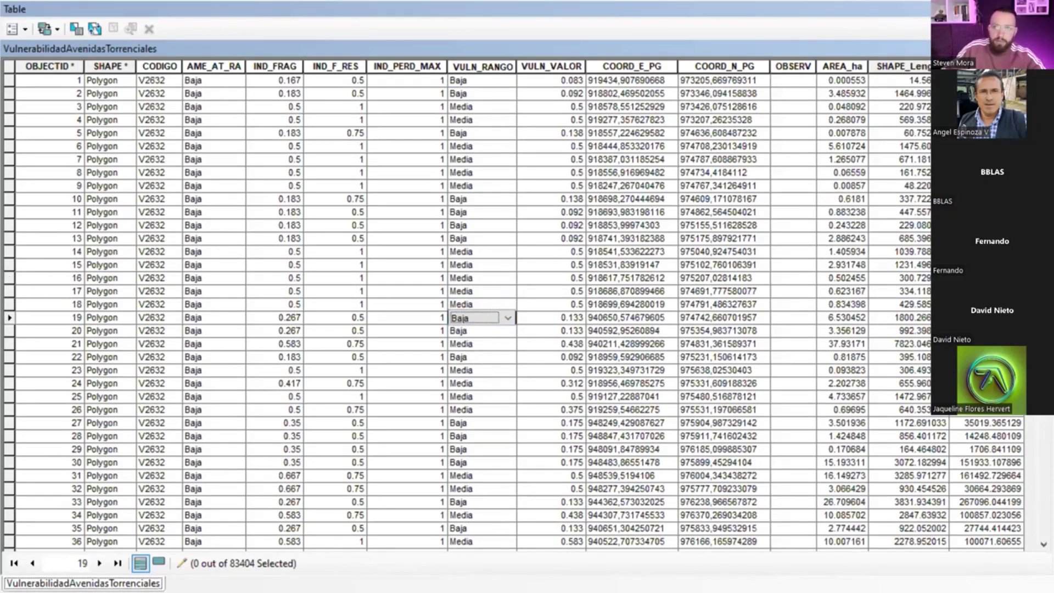
Close the VulnerabilidadAvenidasTorrenciales attribute table and stop the edit session
key(alt+F4)
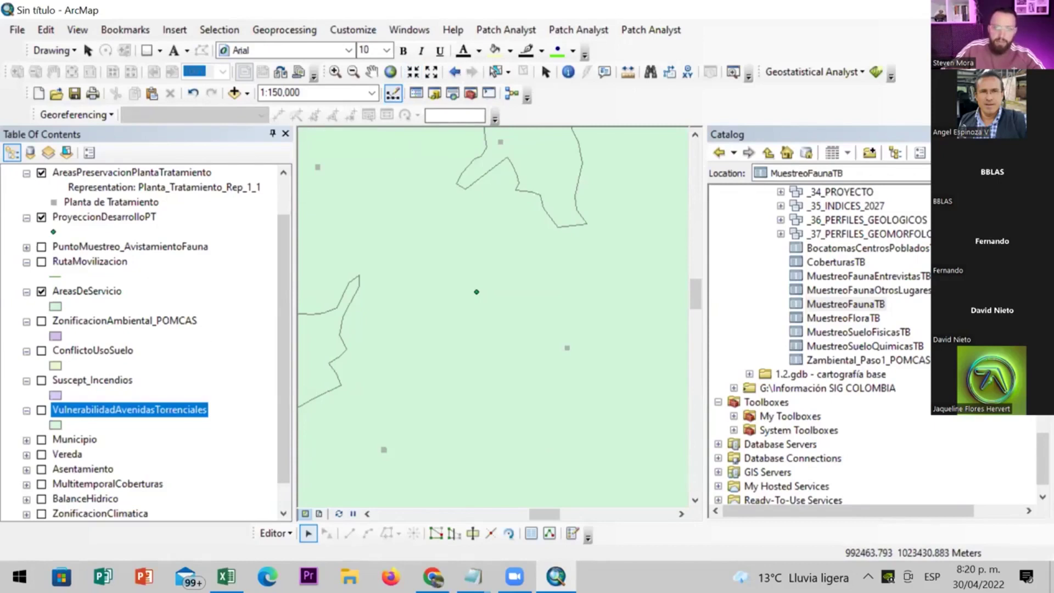
click(275, 532)
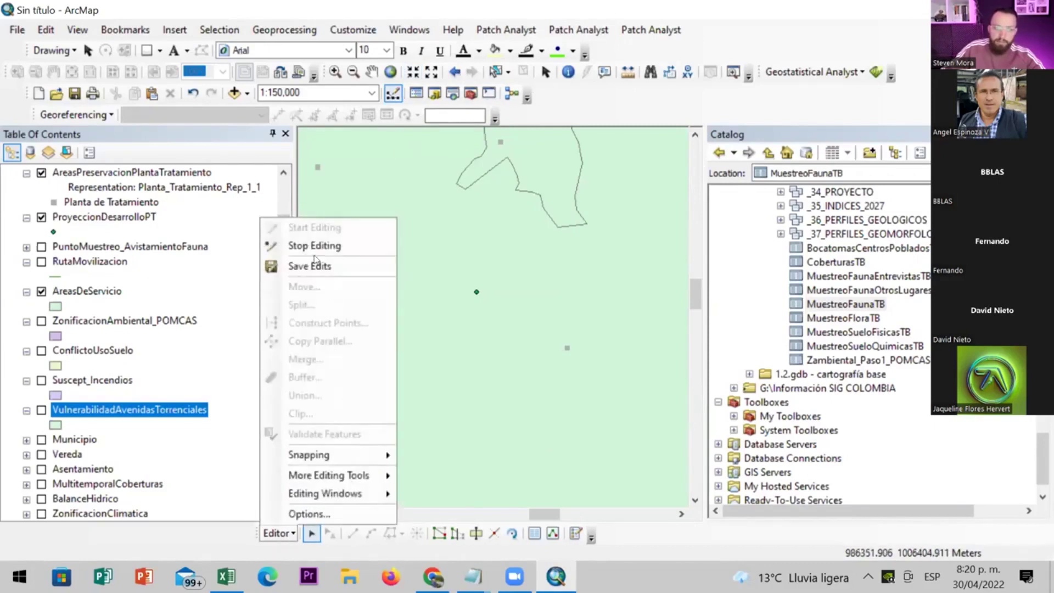
click(559, 296)
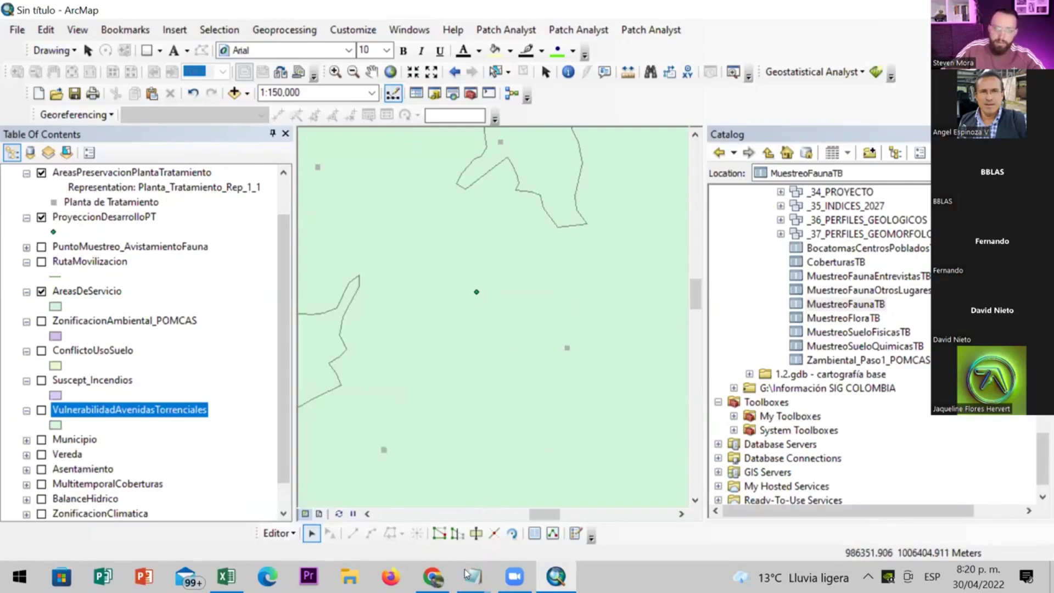
Switch to the Excel data dictionary and review the codes and descriptions of the Dom_GrupoUso and Dom_UsoAct domains
click(433, 576)
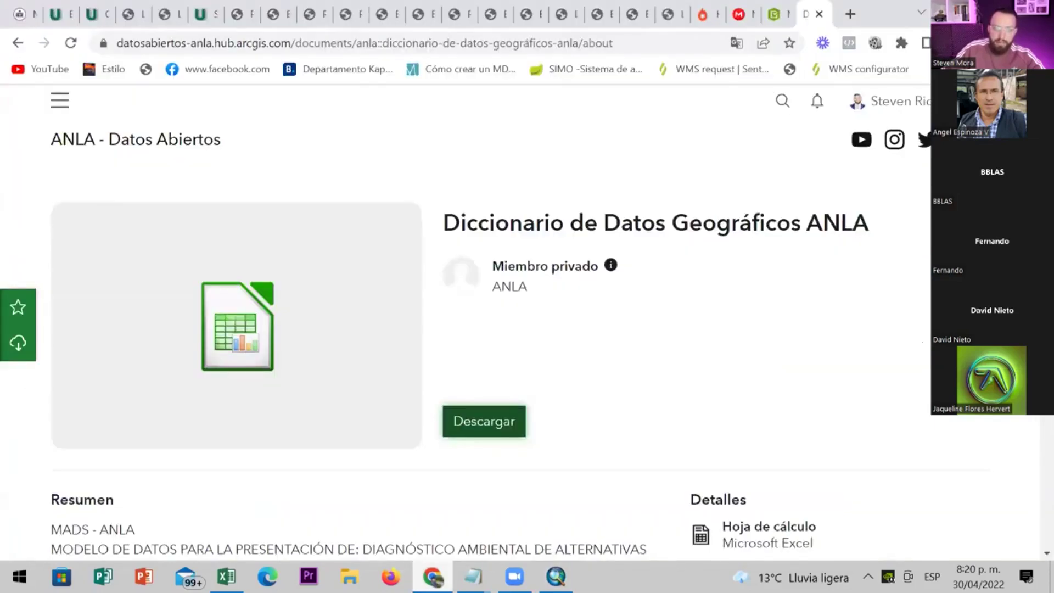
key(alt+Tab)
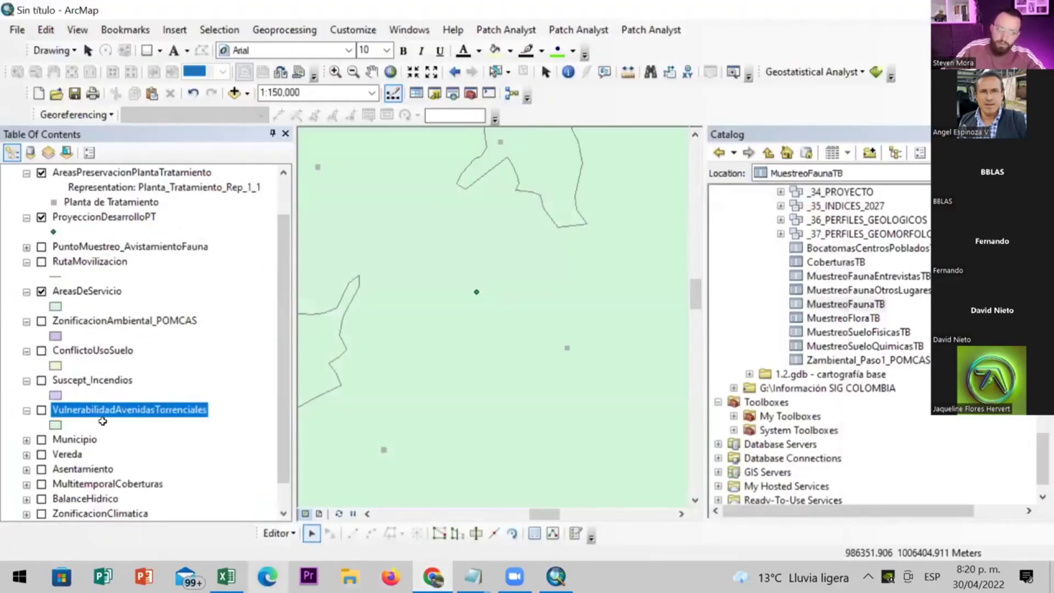
key(alt+Tab)
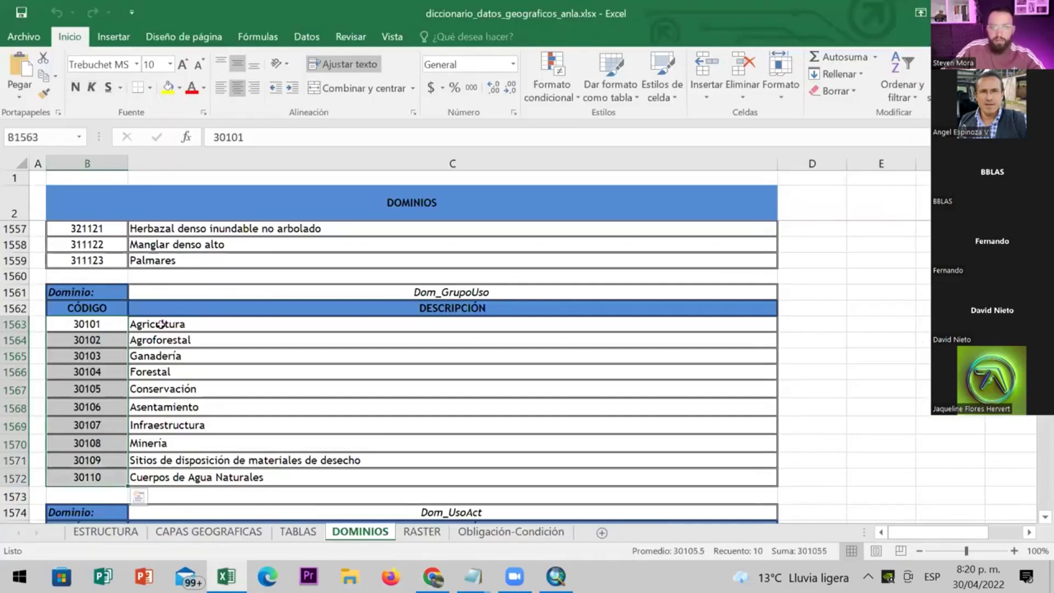
click(232, 328)
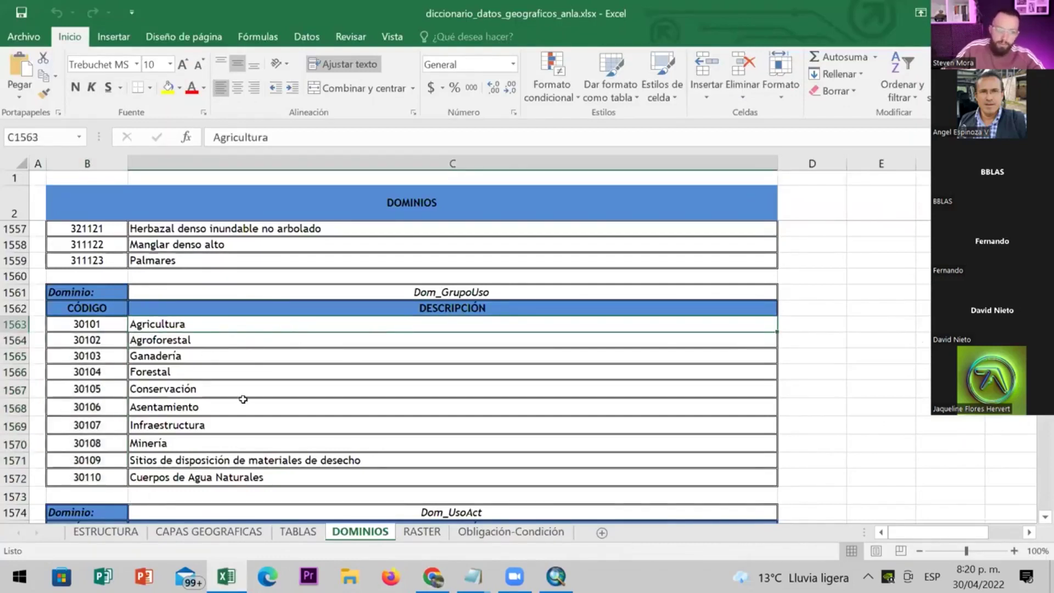
scroll(496, 491, down, 6)
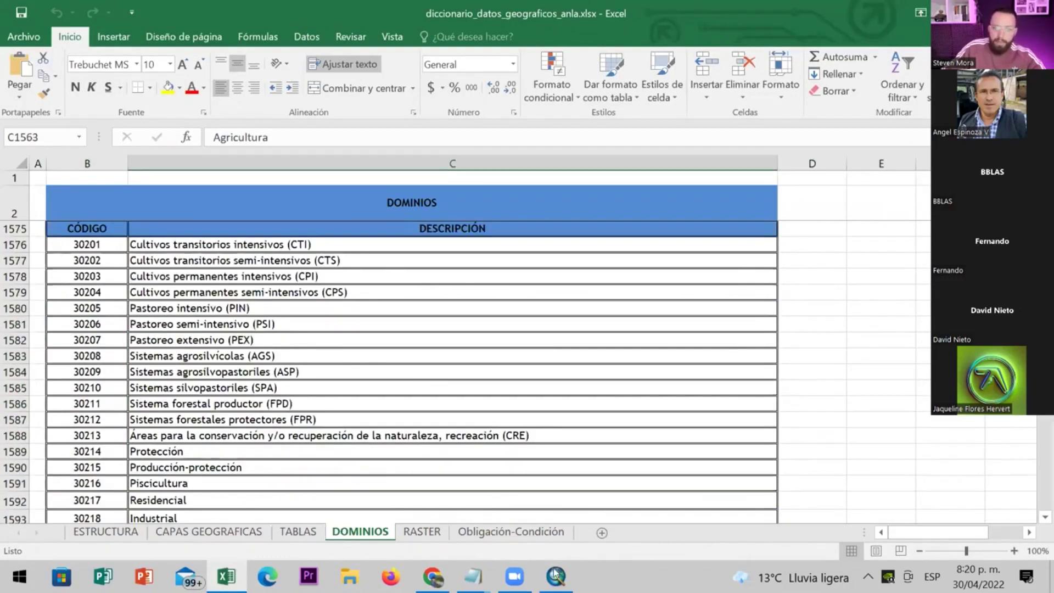
Switch to the Chrome browser, search Google for "gdb anla" and look through the results
key(alt+Tab)
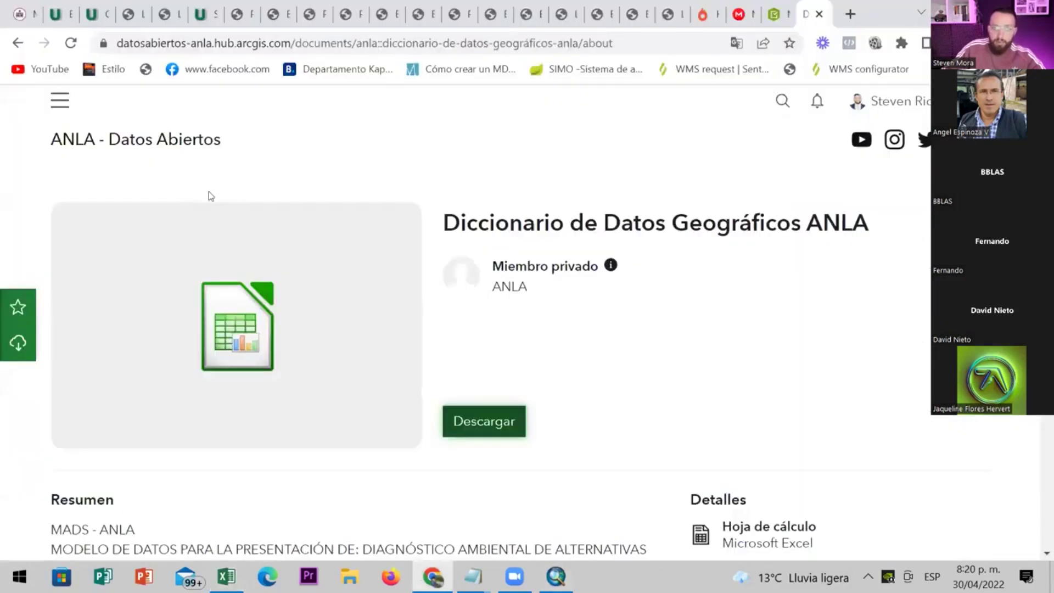
click(208, 45)
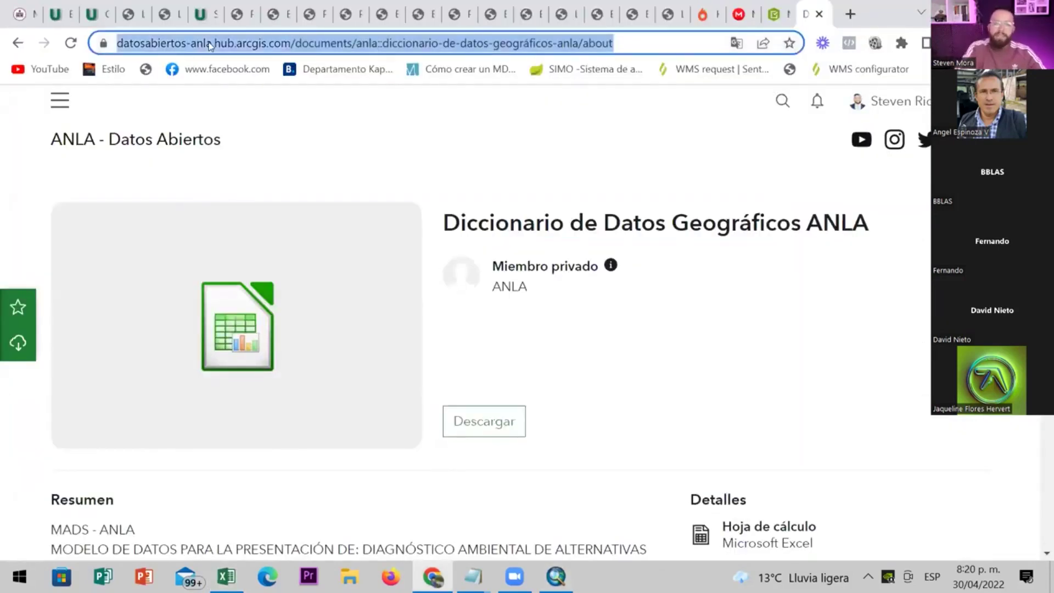
text(g)
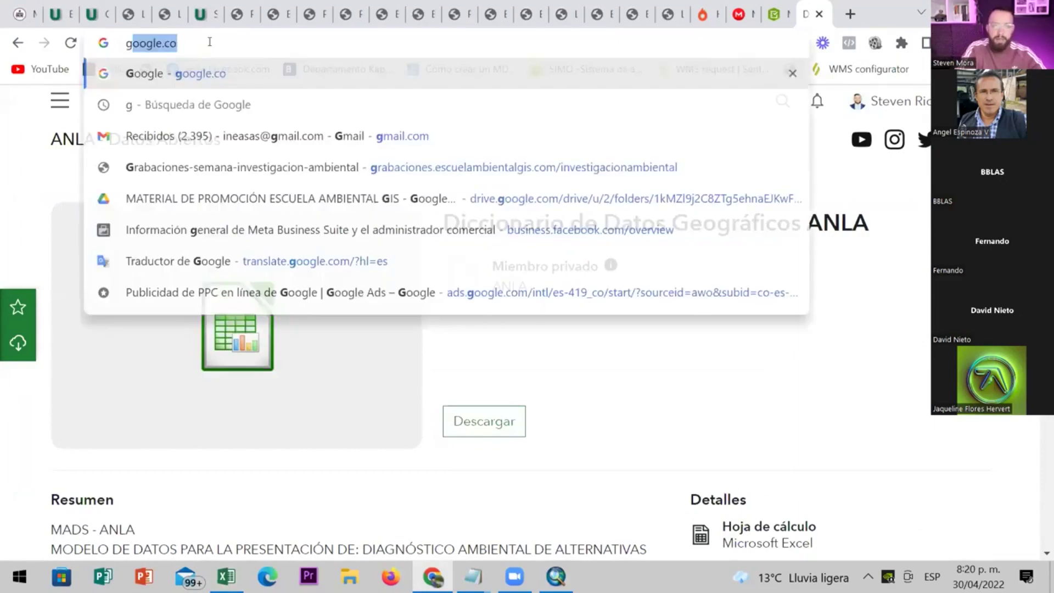
text(db anla)
key(Return)
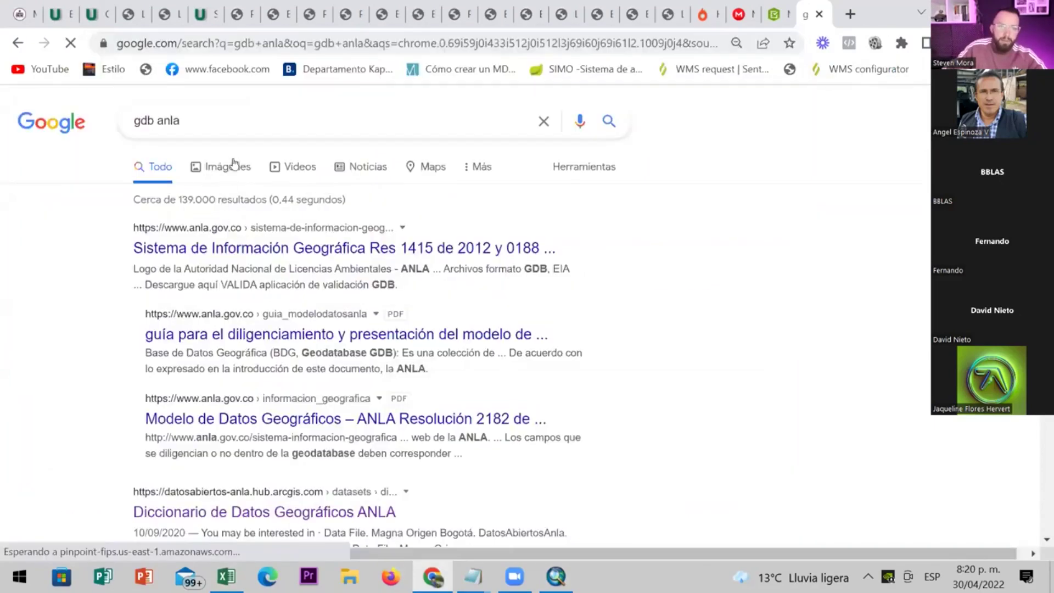
scroll(269, 338, down, 8)
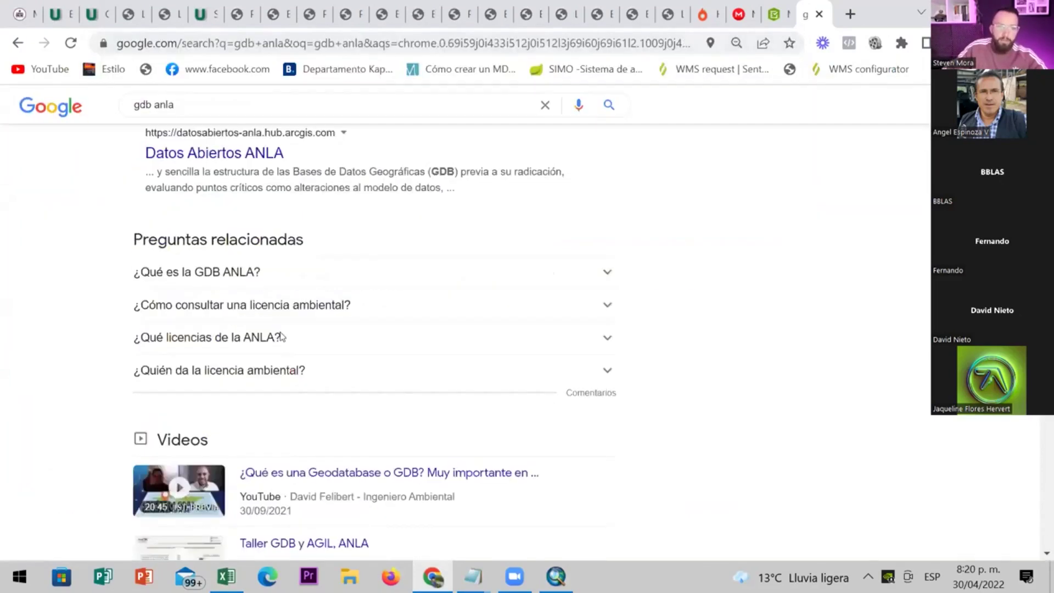
scroll(271, 348, up, 7)
Search Google for "anla base de datos" and open the Diccionario de Datos Geográficos ANLA result
key(slash)
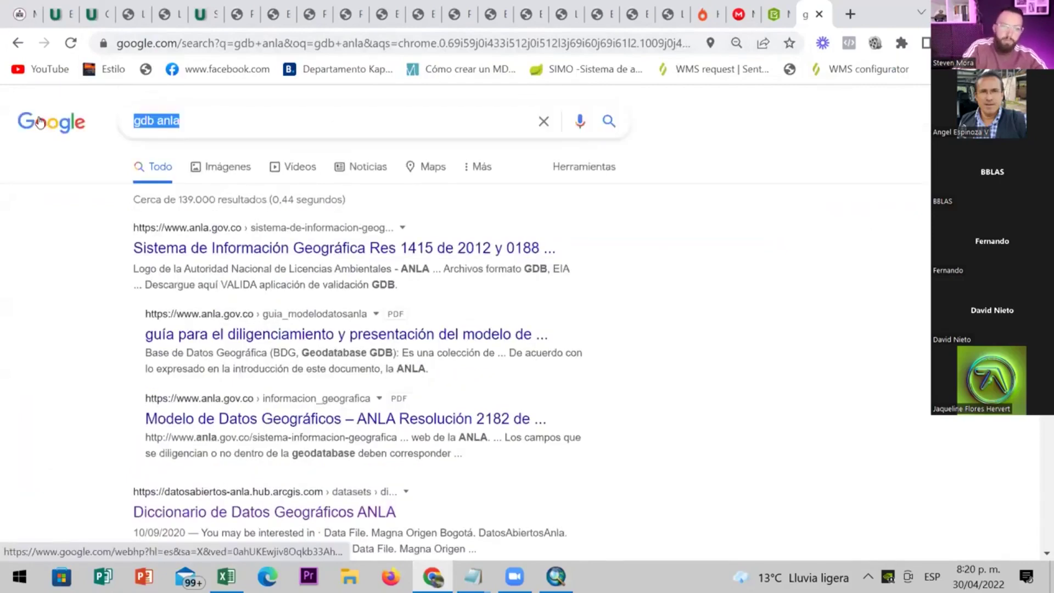
text(anla base )
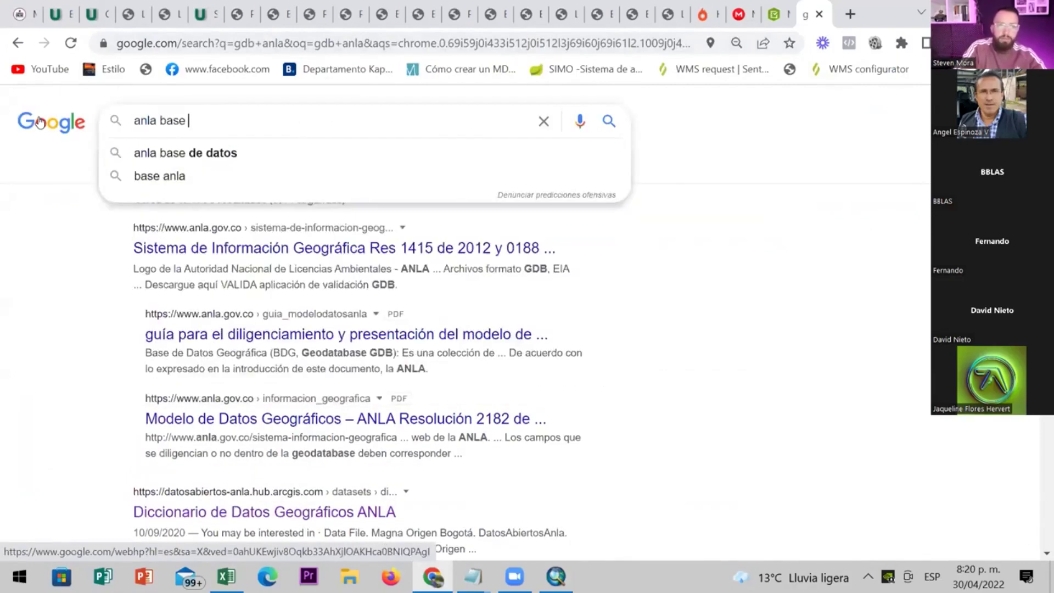
text(de datos)
key(Return)
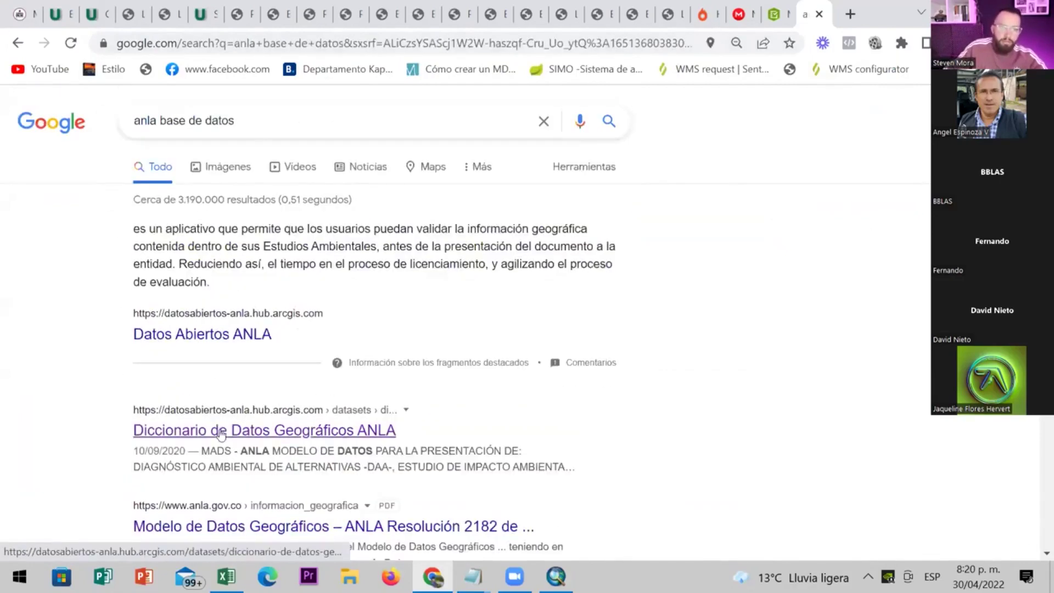
click(221, 431)
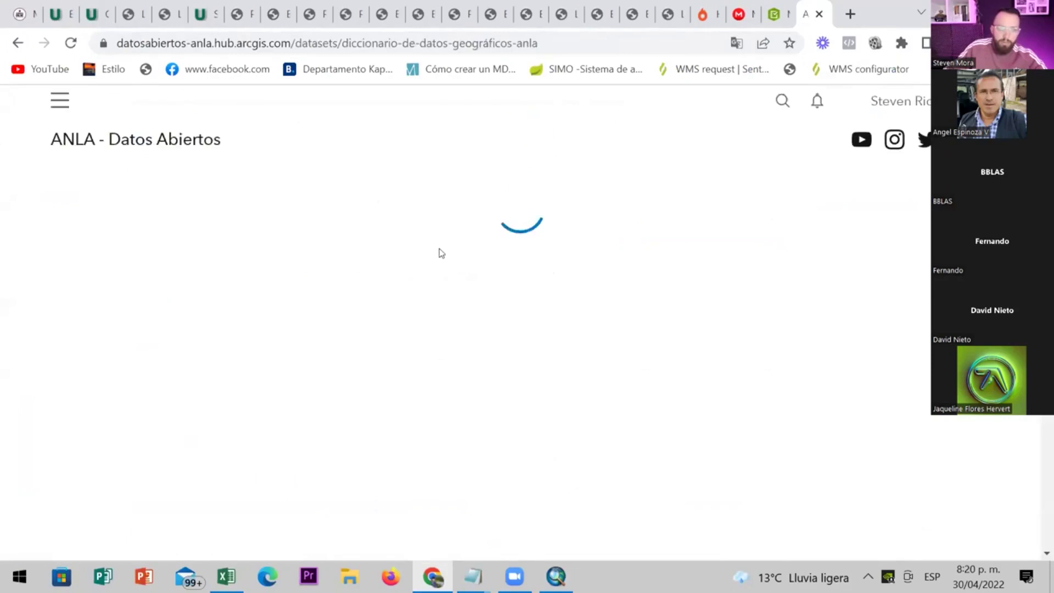
Open the related Magna Origen Bogotá dataset and download its file geodatabase as magna_origen_bogota.gdb.zip
scroll(344, 332, down, 10)
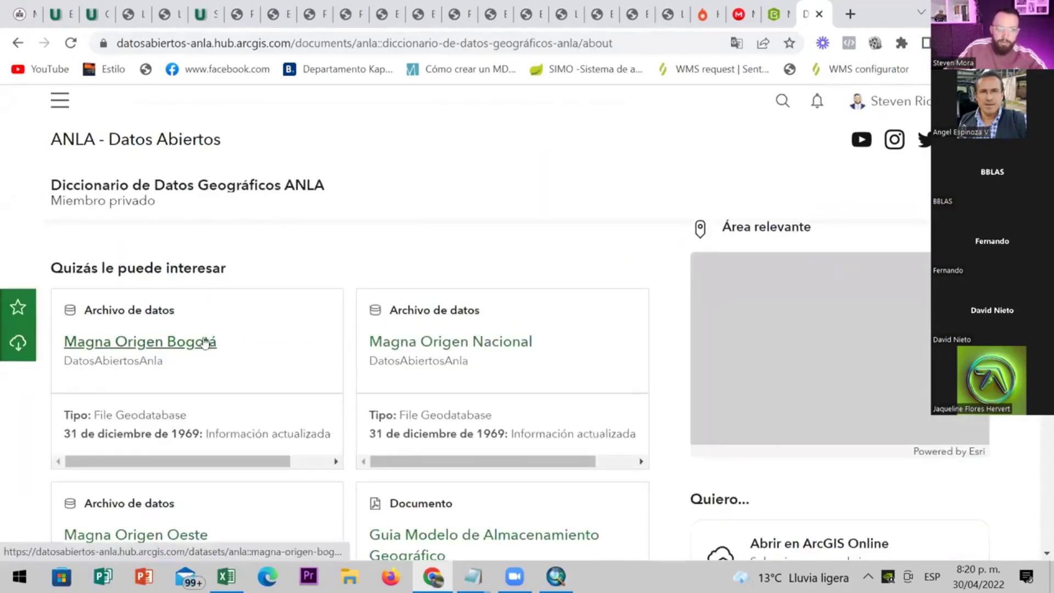
click(204, 342)
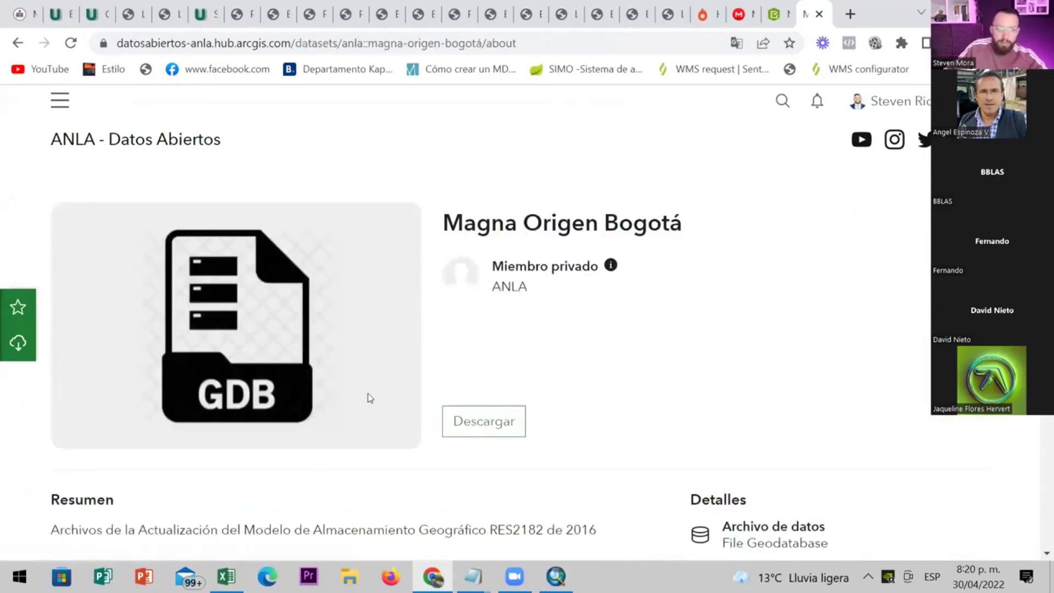
click(472, 422)
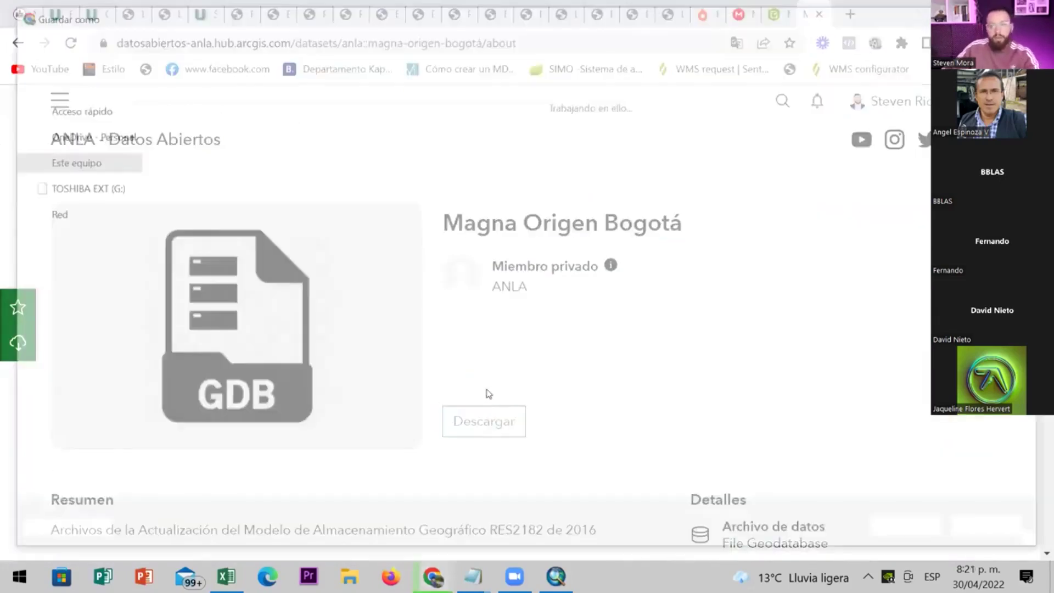
key(Return)
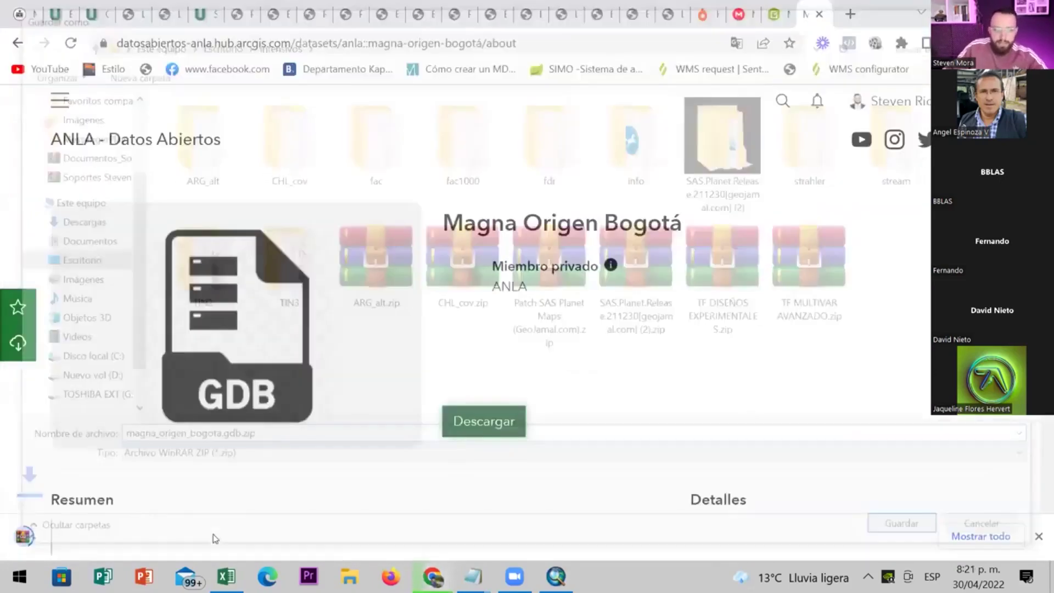
Show the downloaded magna_origen_bogota.gdb.zip in its intensivos folder and extract the archive there
click(175, 537)
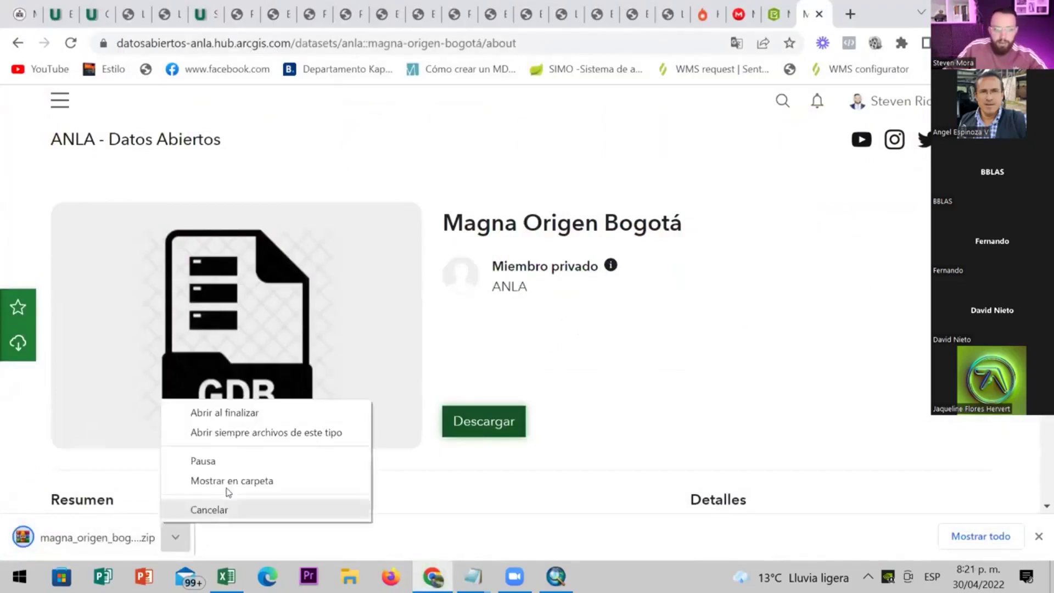
click(226, 485)
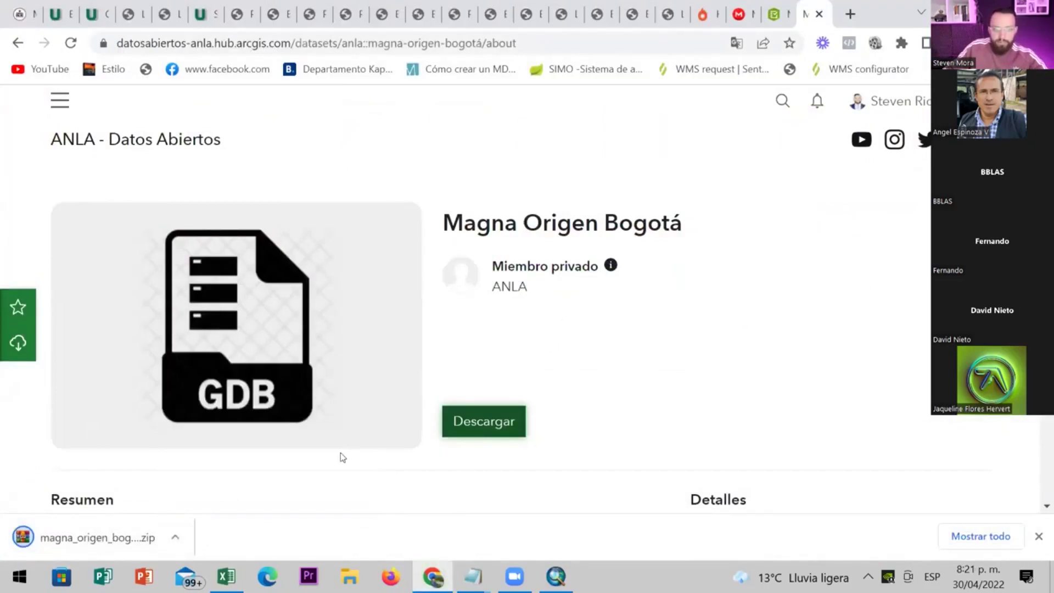
click(188, 539)
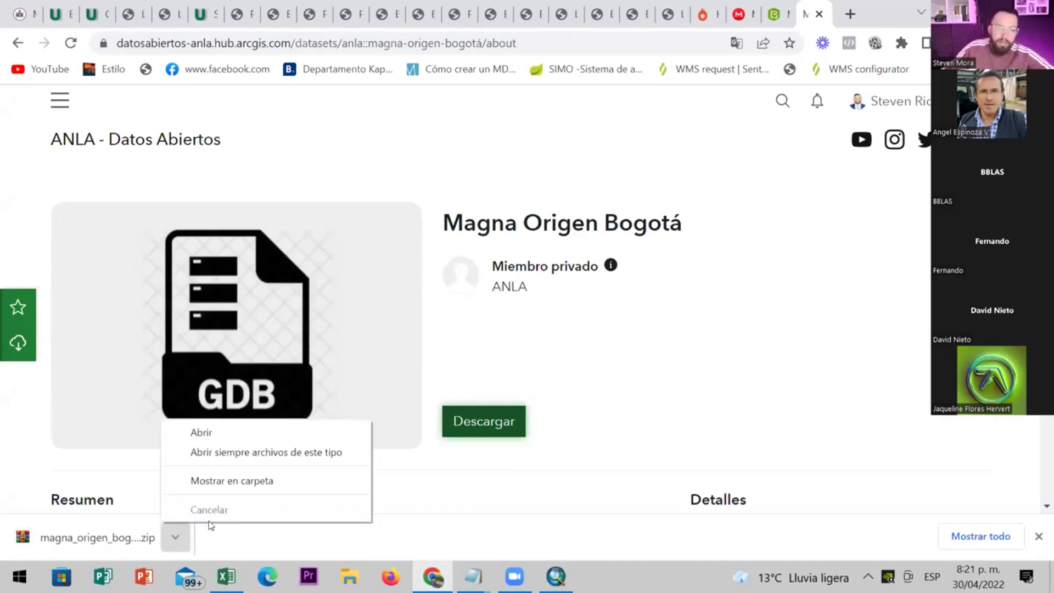
click(229, 489)
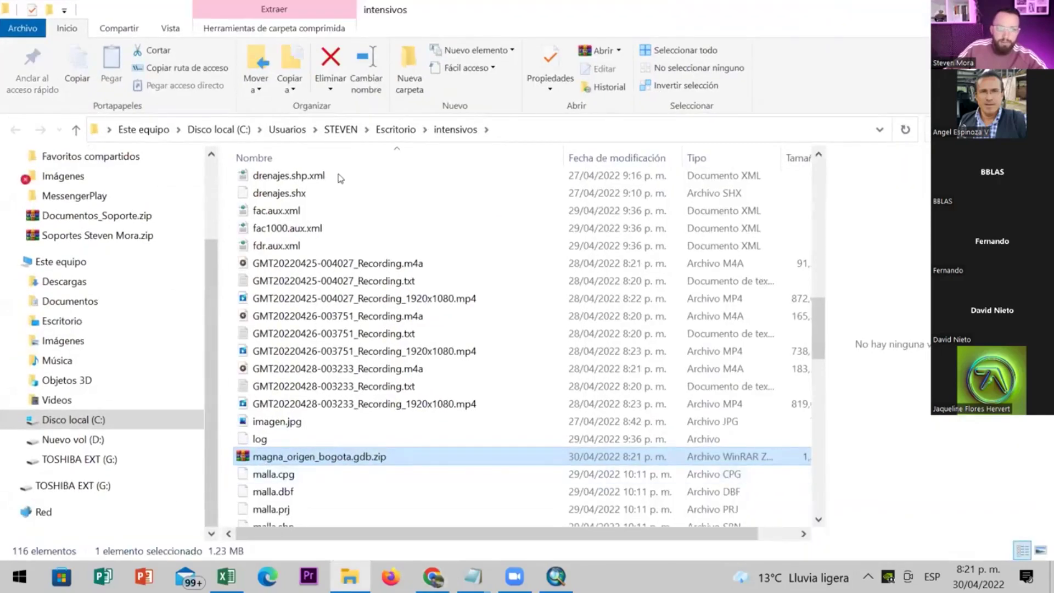
right_click(447, 456)
click(494, 181)
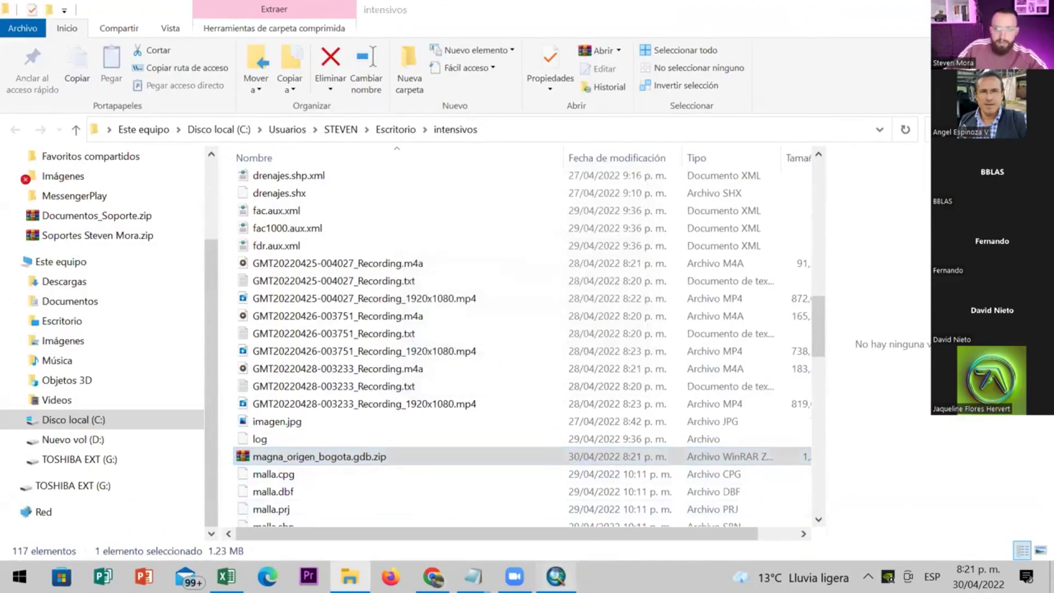
Switch to ArcMap and collapse the 1.1.gdb - cartografía temática folder in the Catalog tree
key(alt+Tab)
scroll(799, 324, up, 15)
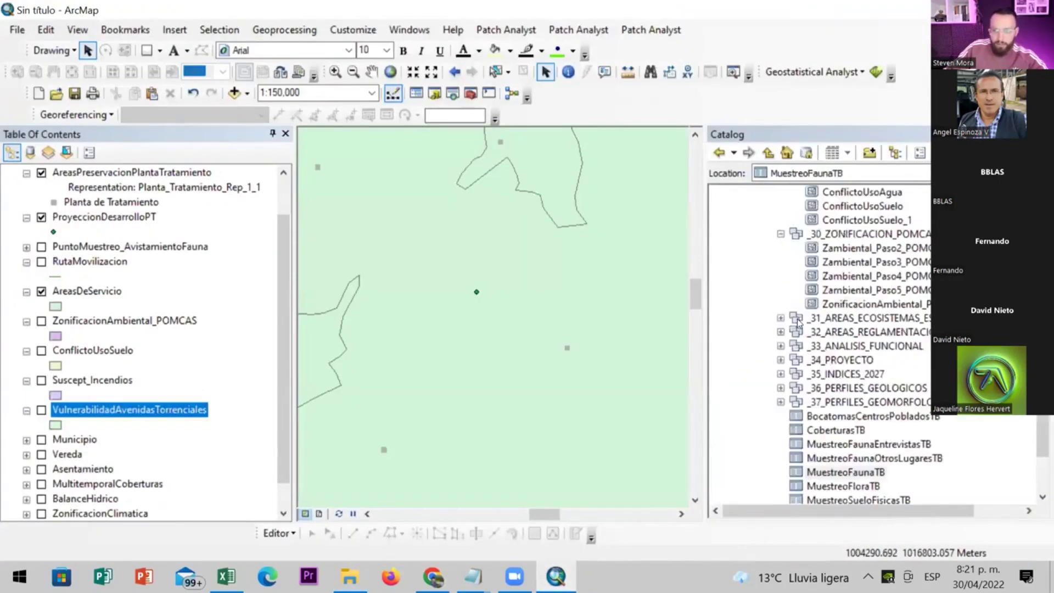
scroll(799, 325, up, 15)
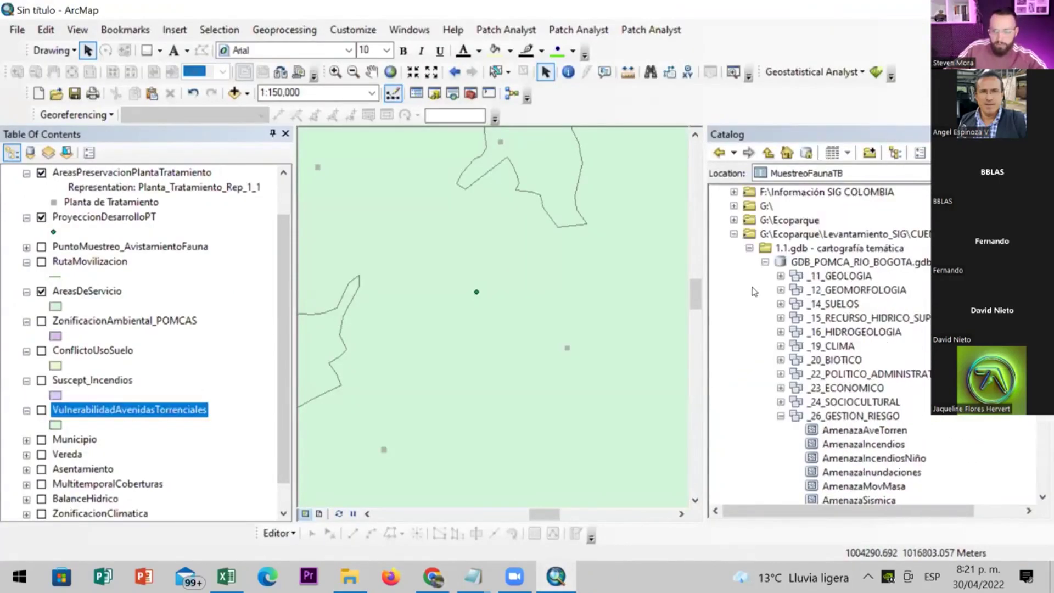
double_click(774, 309)
scroll(786, 301, up, 3)
scroll(785, 301, up, 1)
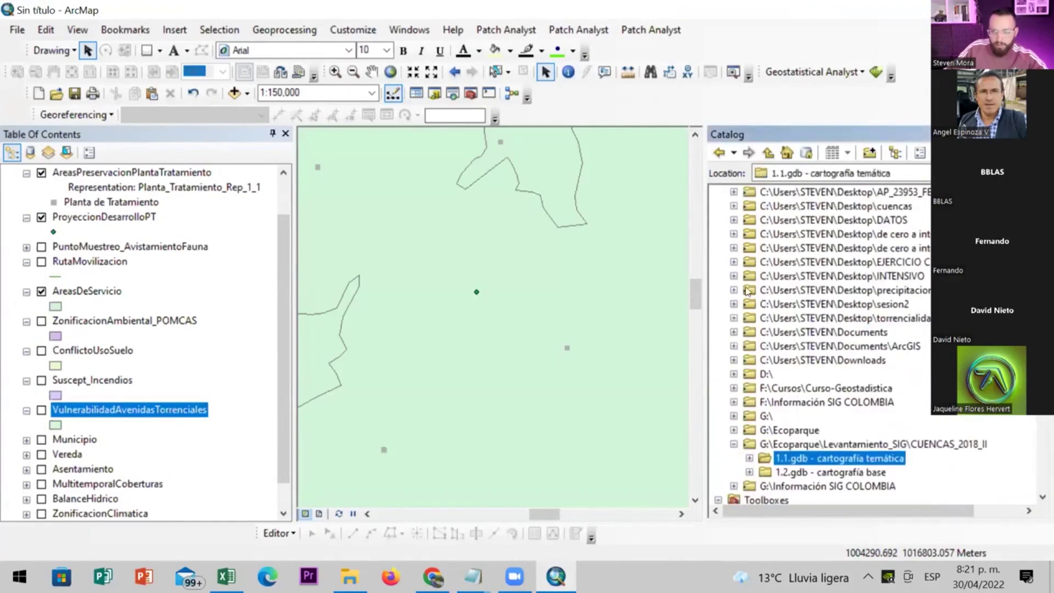
scroll(785, 282, up, 2)
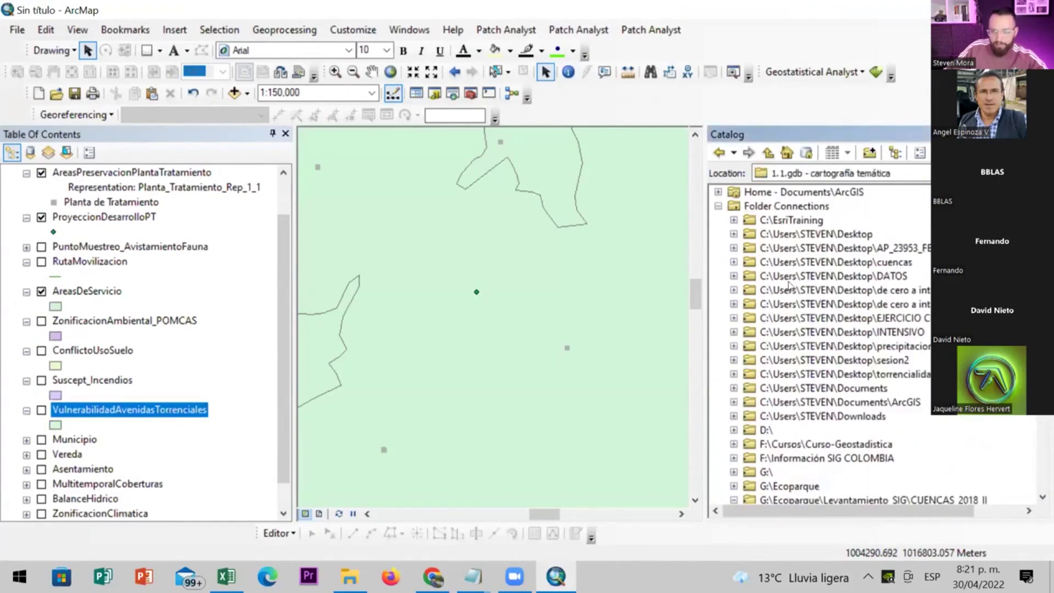
Add a folder connection to the intensivos folder on the desktop
click(870, 154)
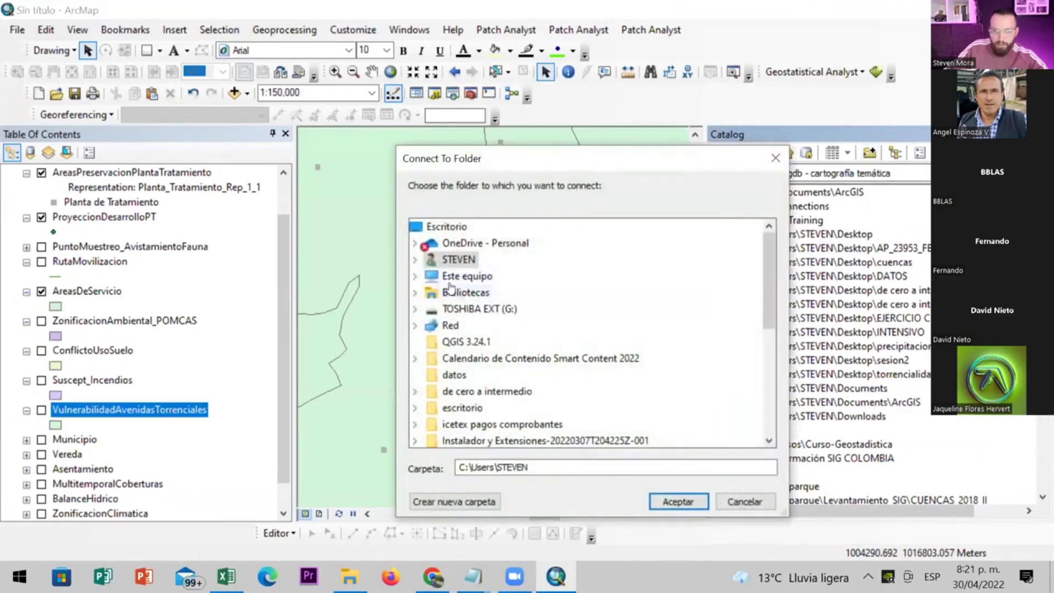
double_click(466, 276)
double_click(482, 308)
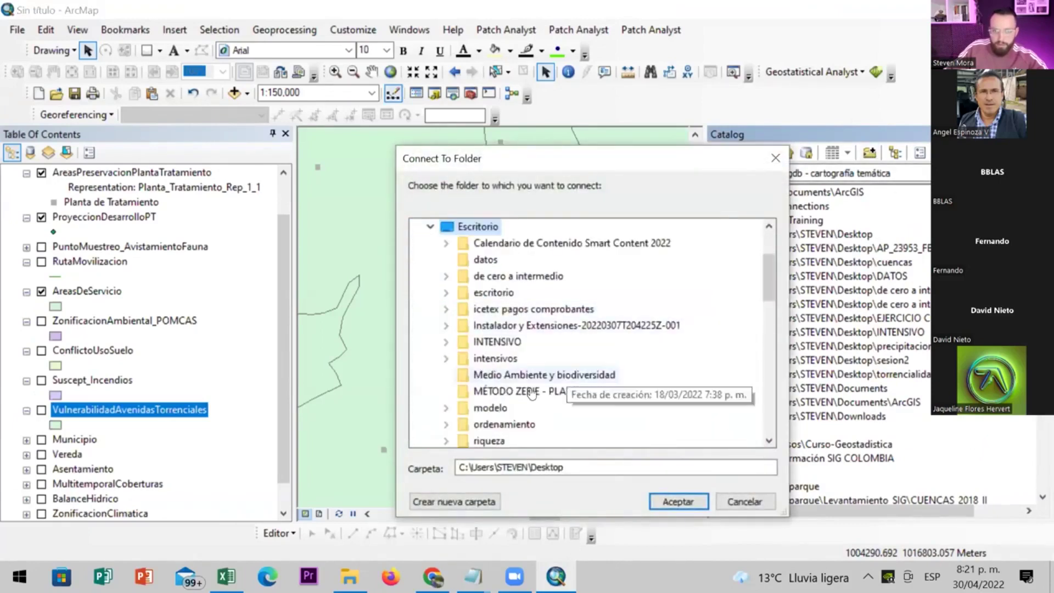
double_click(495, 358)
click(678, 501)
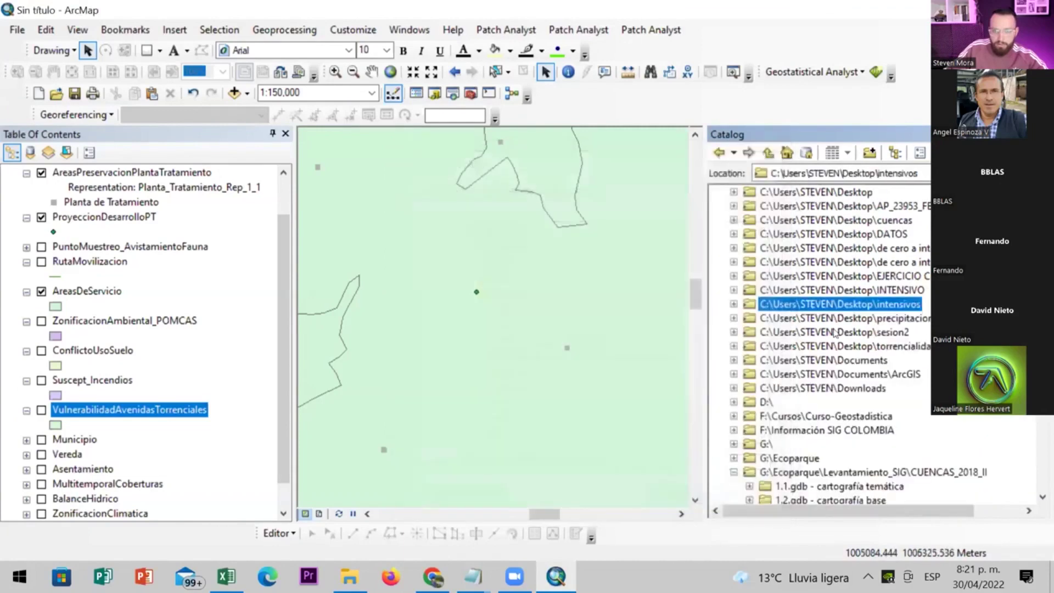
Expand the intensivos connection and magna_origen_bogota.gdb folder to list the feature datasets of BD_ANLA_3116.gdb
click(733, 306)
click(749, 234)
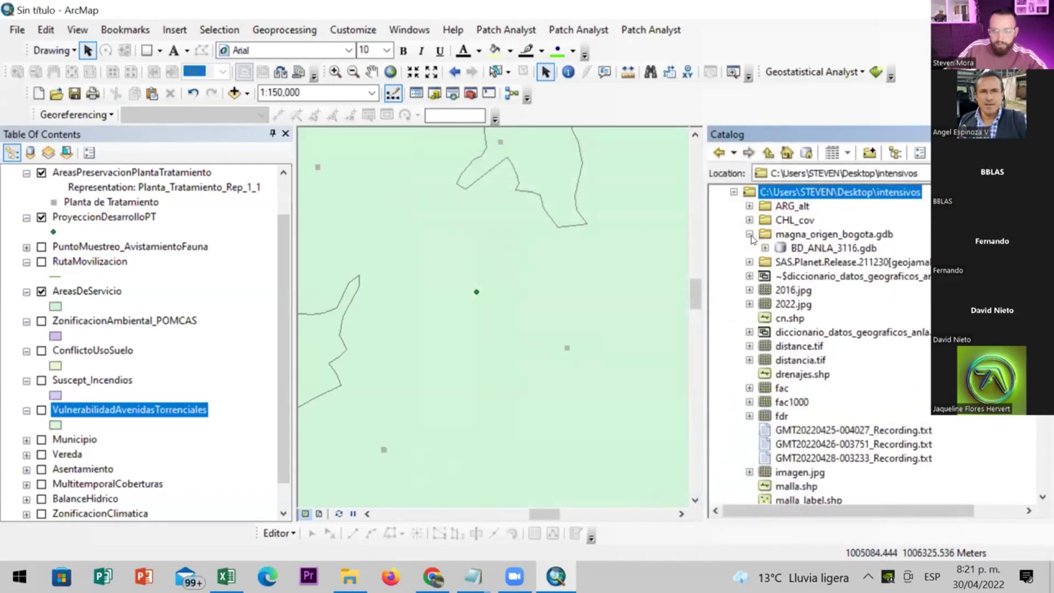
click(764, 247)
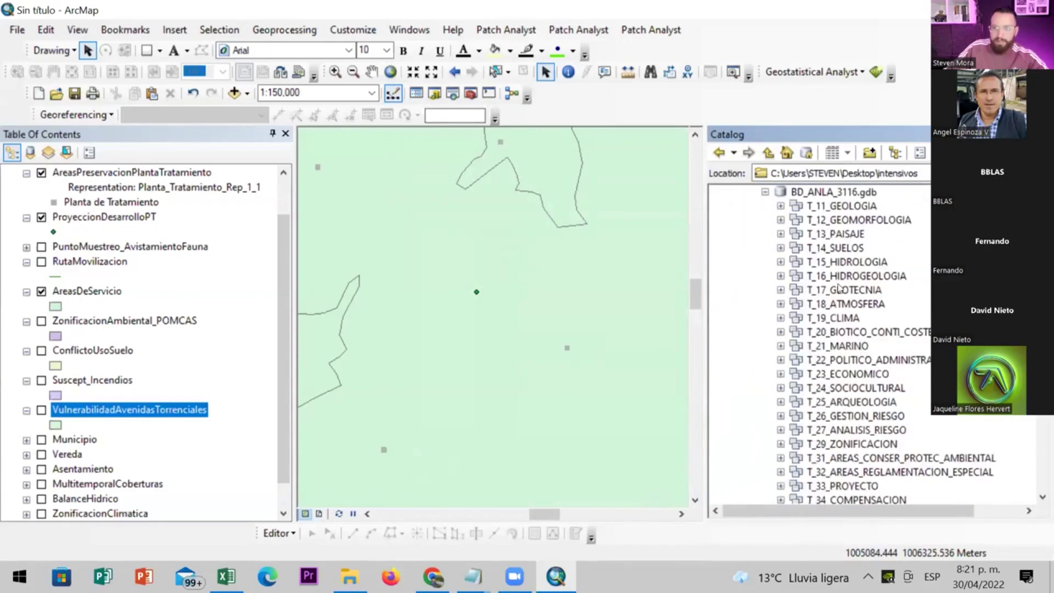
Examine the feature datasets and standalone TB tables contained in BD_ANLA_3116.gdb in the Catalog tree
scroll(845, 384, down, 3)
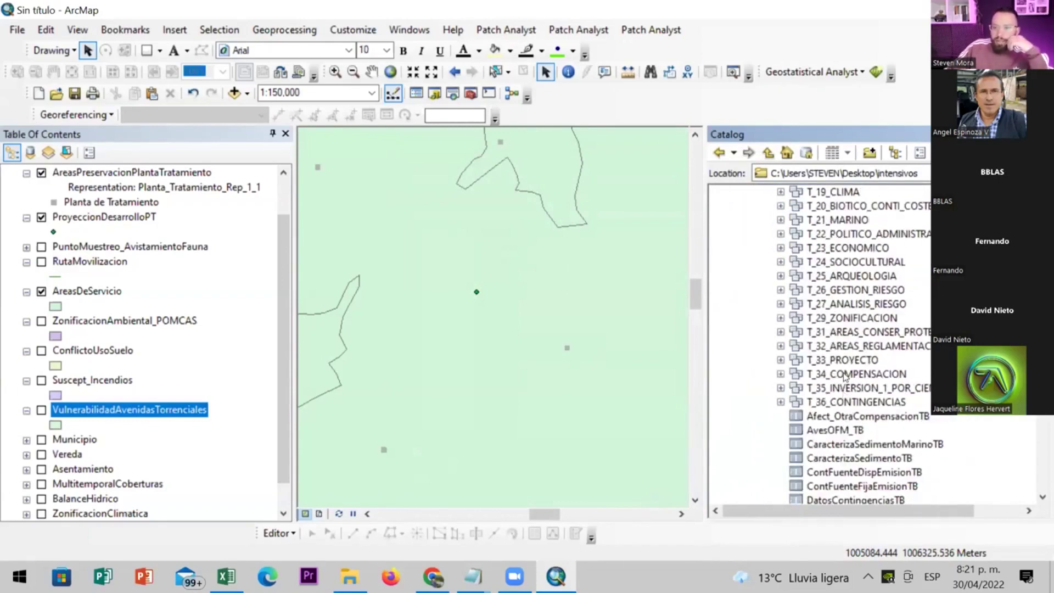
click(782, 401)
click(781, 401)
scroll(787, 409, down, 3)
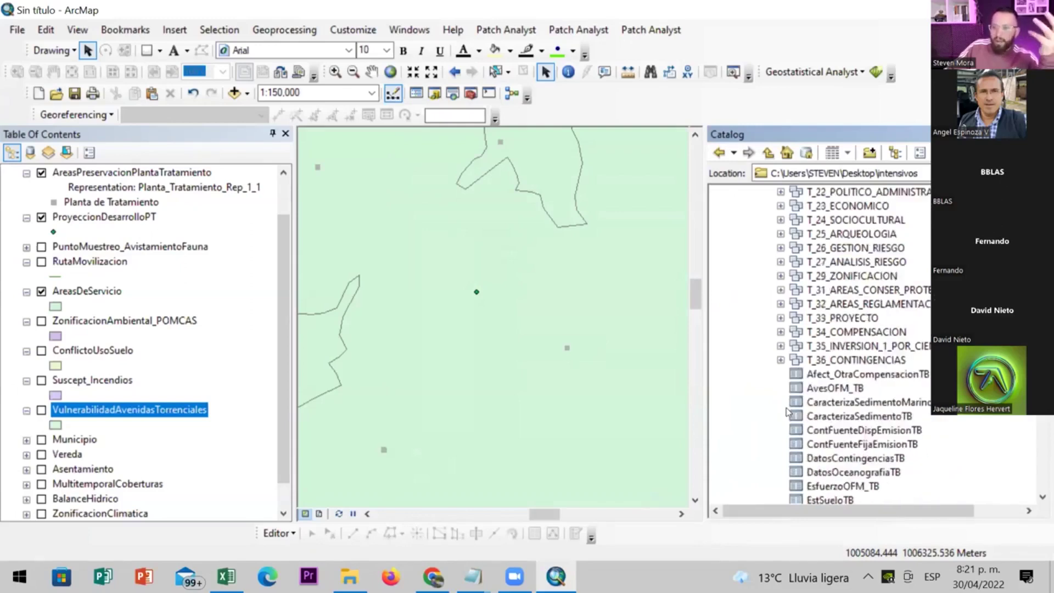
scroll(788, 412, down, 3)
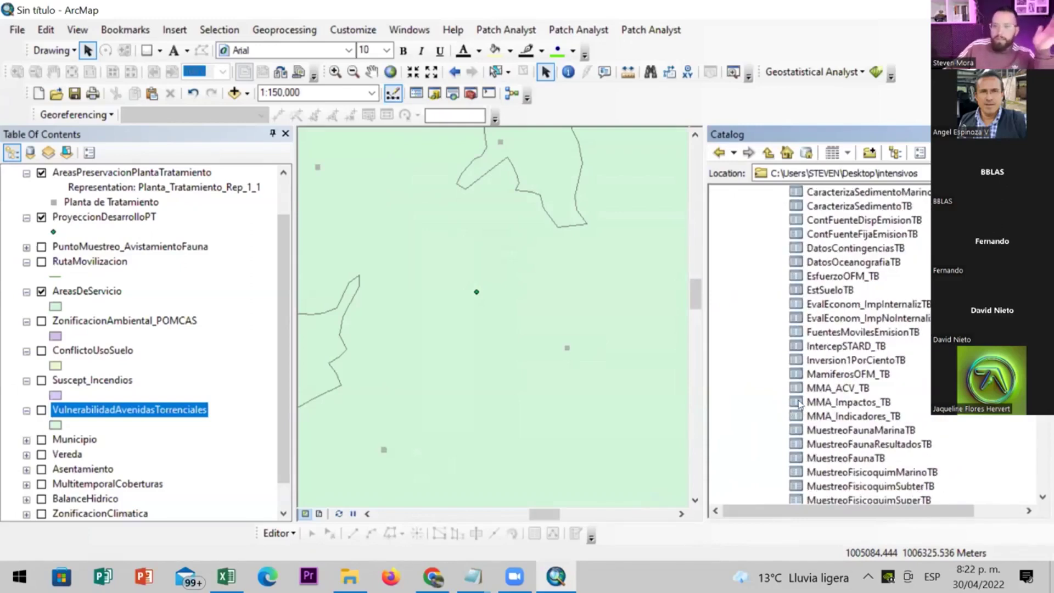
scroll(798, 403, down, 4)
scroll(801, 404, up, 1)
scroll(804, 400, down, 3)
scroll(831, 375, down, 1)
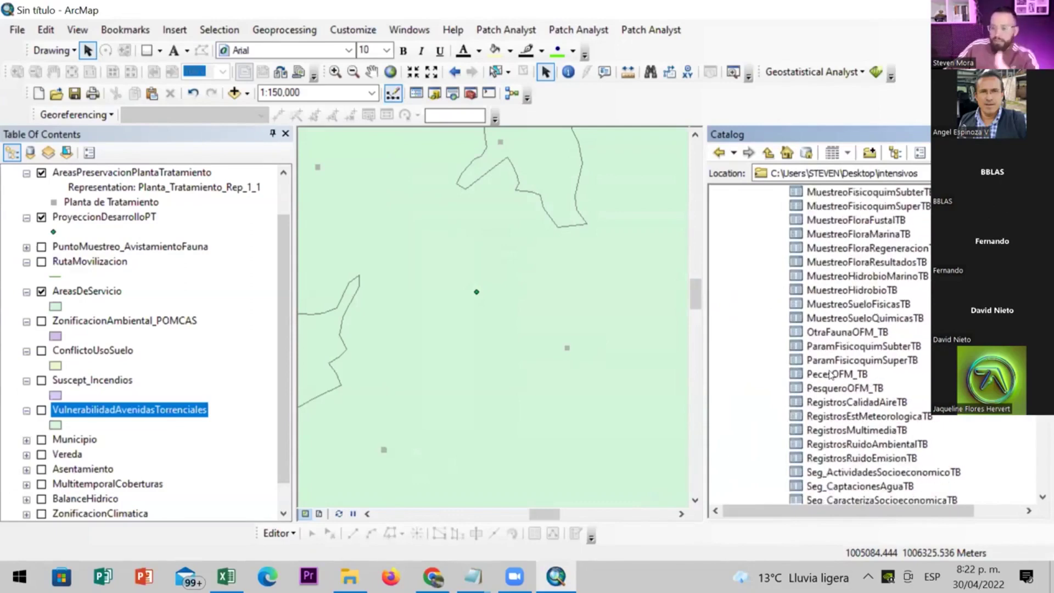
scroll(831, 375, down, 7)
scroll(831, 375, up, 4)
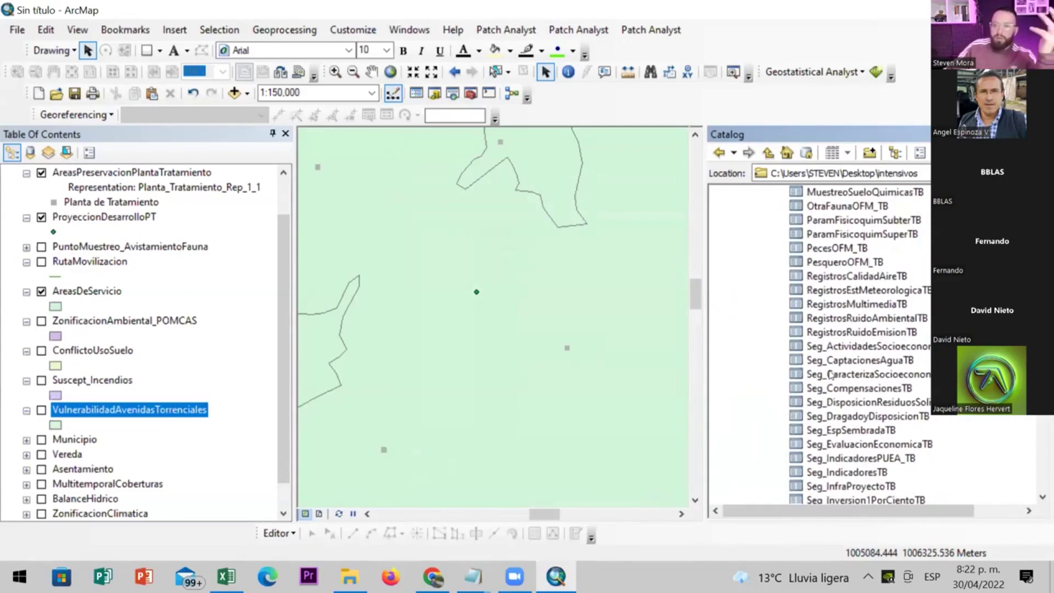
scroll(831, 376, down, 4)
scroll(830, 376, down, 2)
Expand the T_25_ARQUEOLOGIA dataset and select its PotencialArqueologico, SitioArqueologico and ZonaArqueologica feature classes in turn
scroll(831, 375, up, 18)
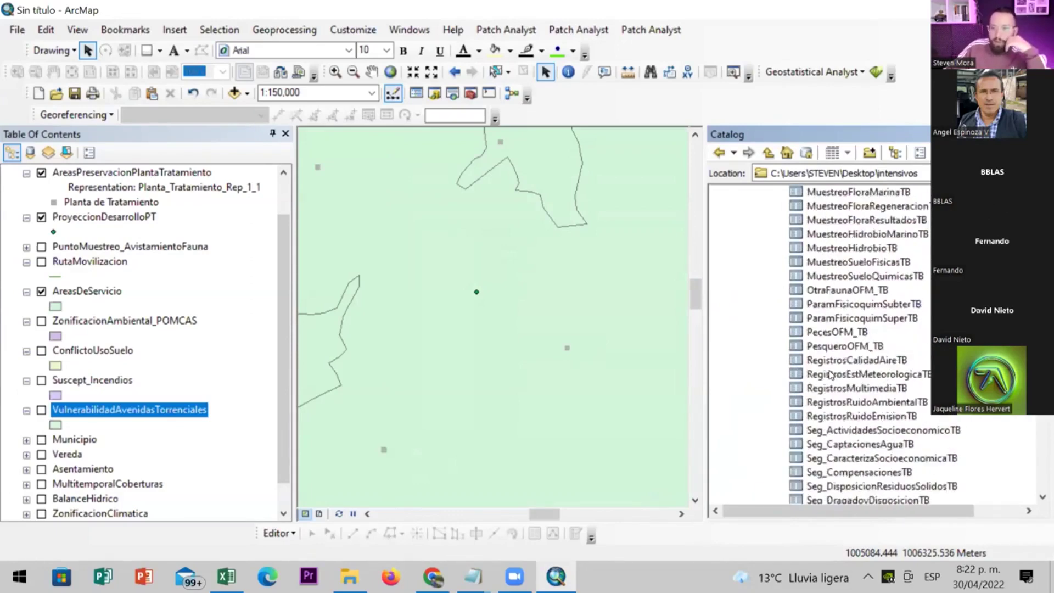
scroll(830, 375, up, 2)
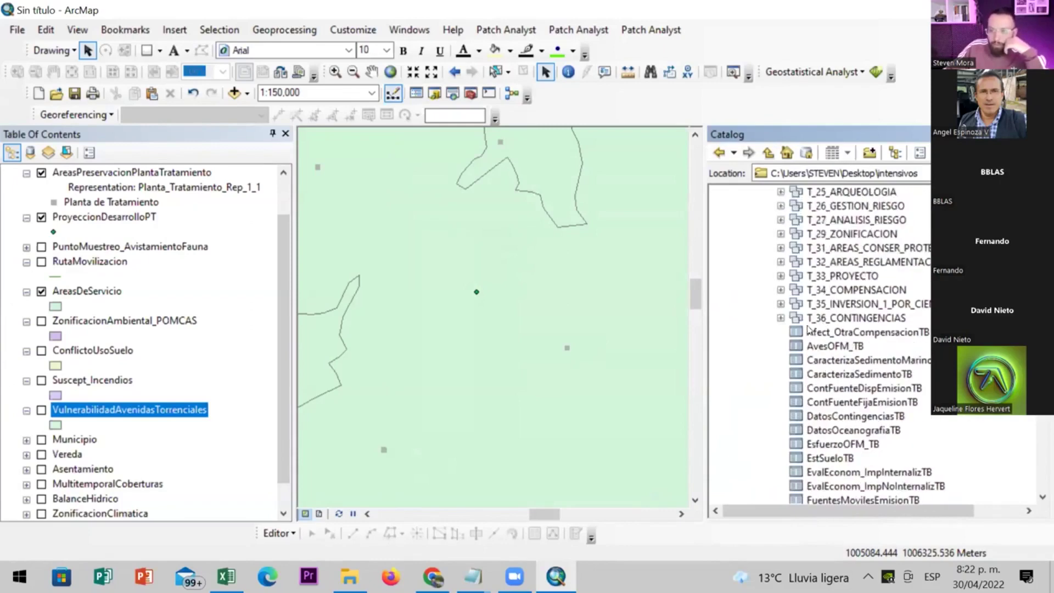
scroll(807, 328, up, 4)
click(780, 360)
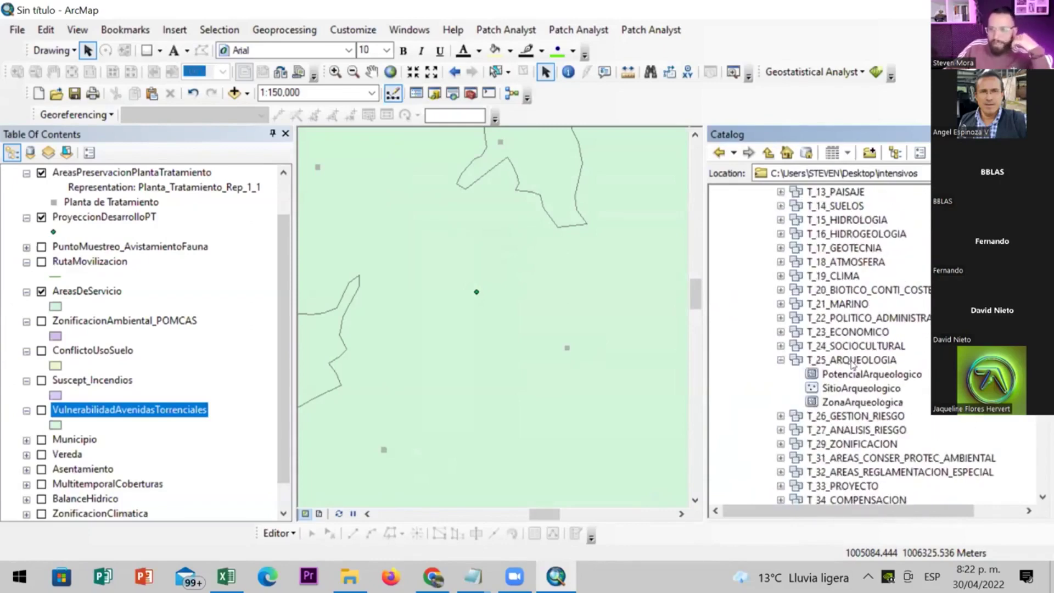
click(852, 364)
click(849, 404)
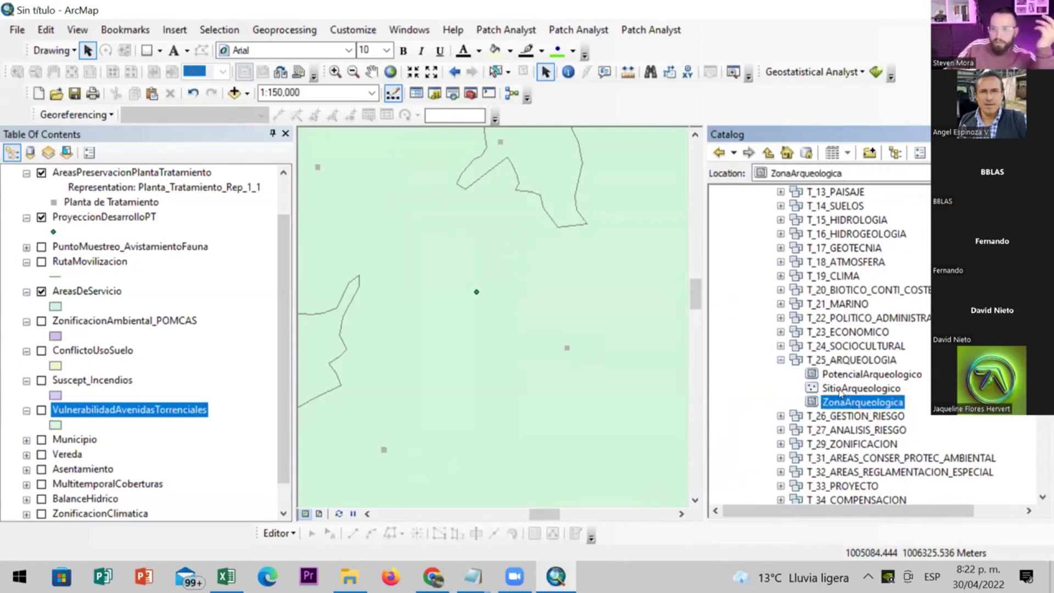
click(876, 390)
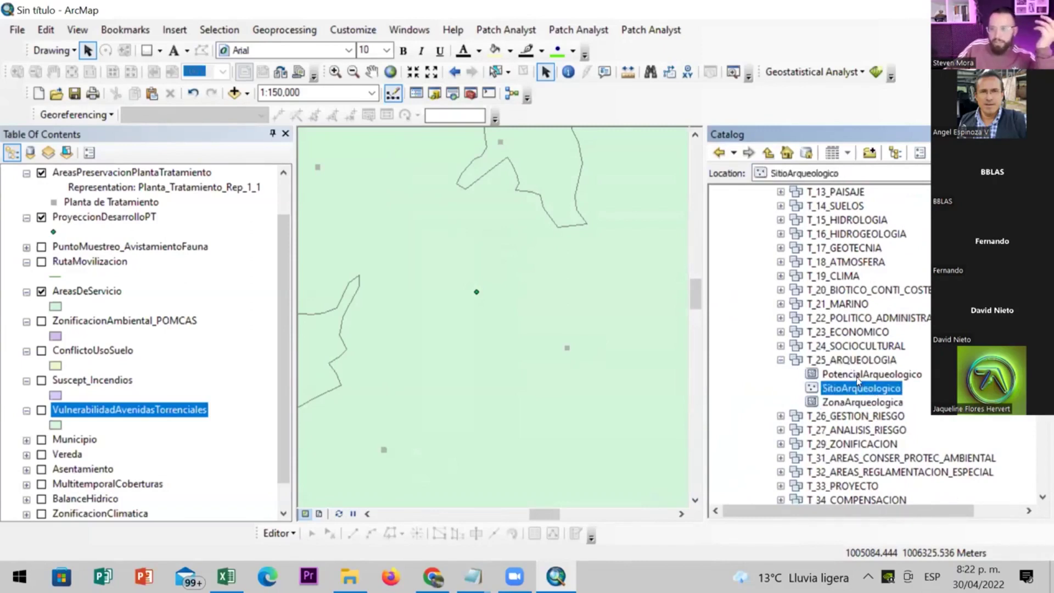
click(860, 375)
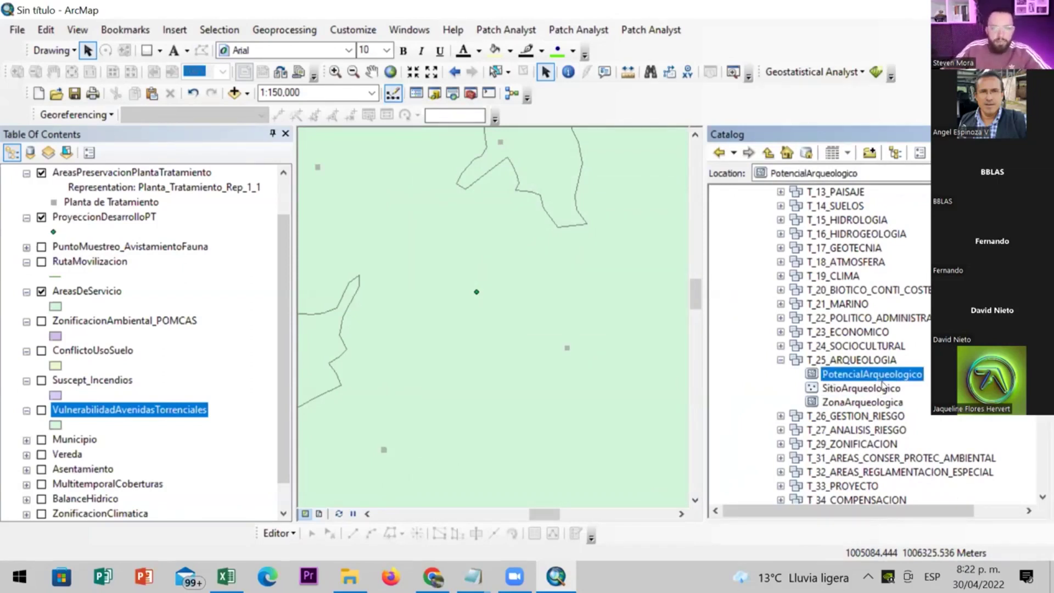
click(882, 386)
click(892, 402)
click(887, 378)
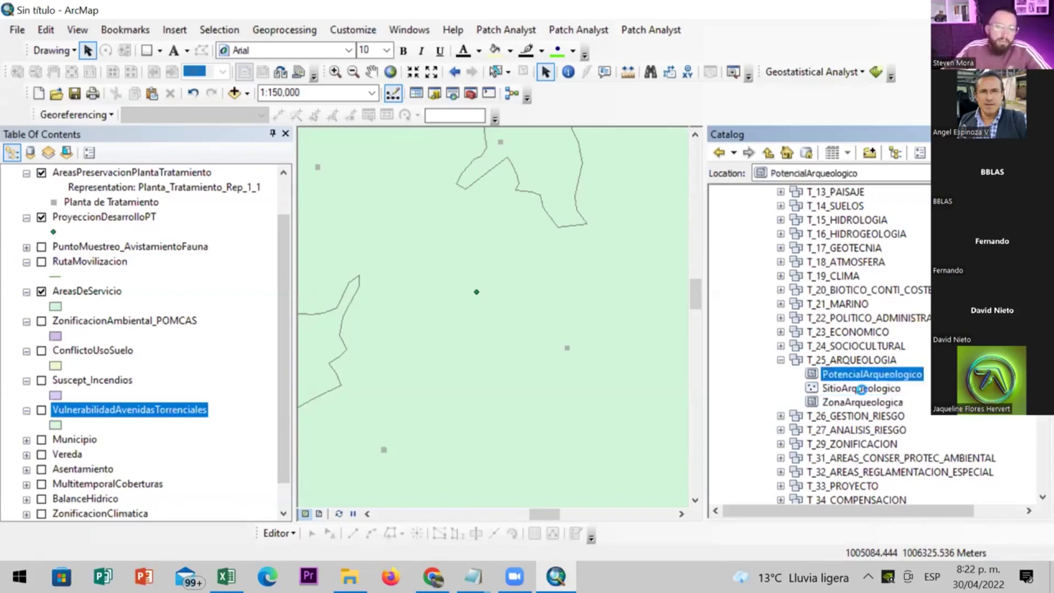
right_click(860, 389)
click(859, 389)
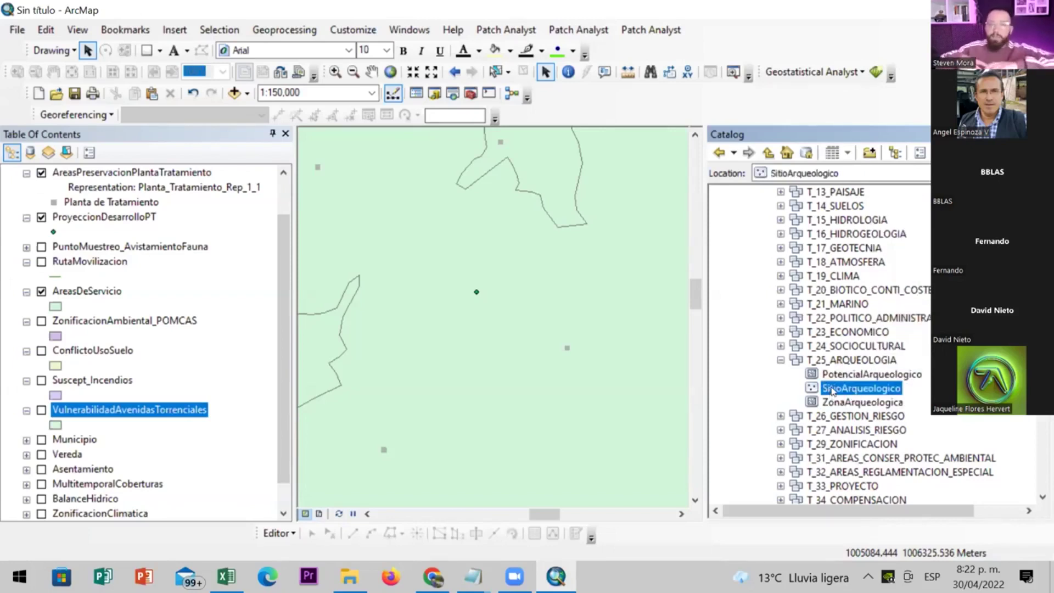
click(855, 404)
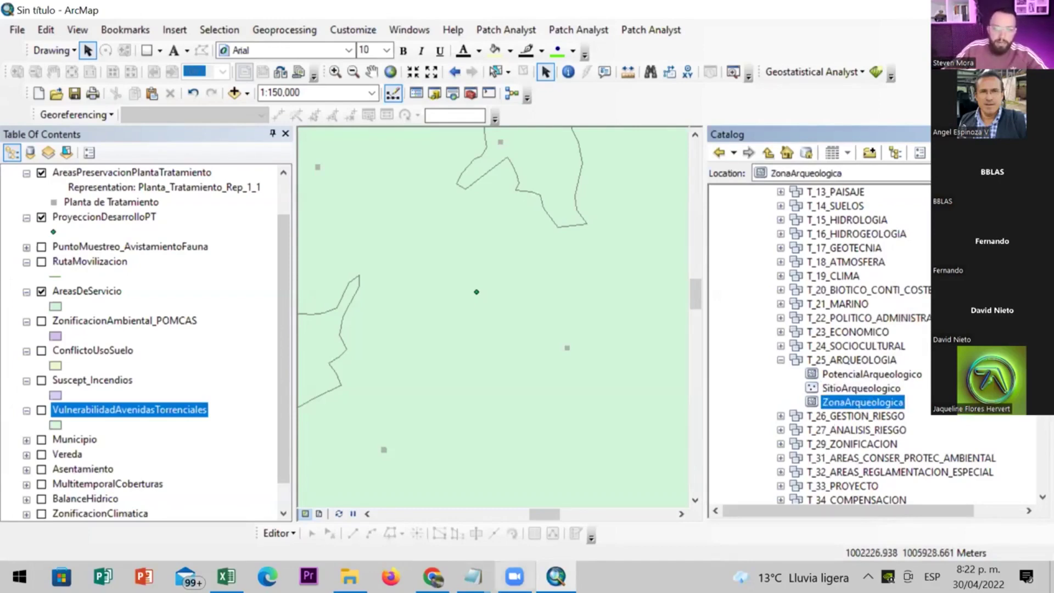
Switch to the diccionario_datos_geograficos_anla.xlsx workbook in Excel and follow the ZonaArqueologica link on the ESTRUCTURA sheet
click(433, 577)
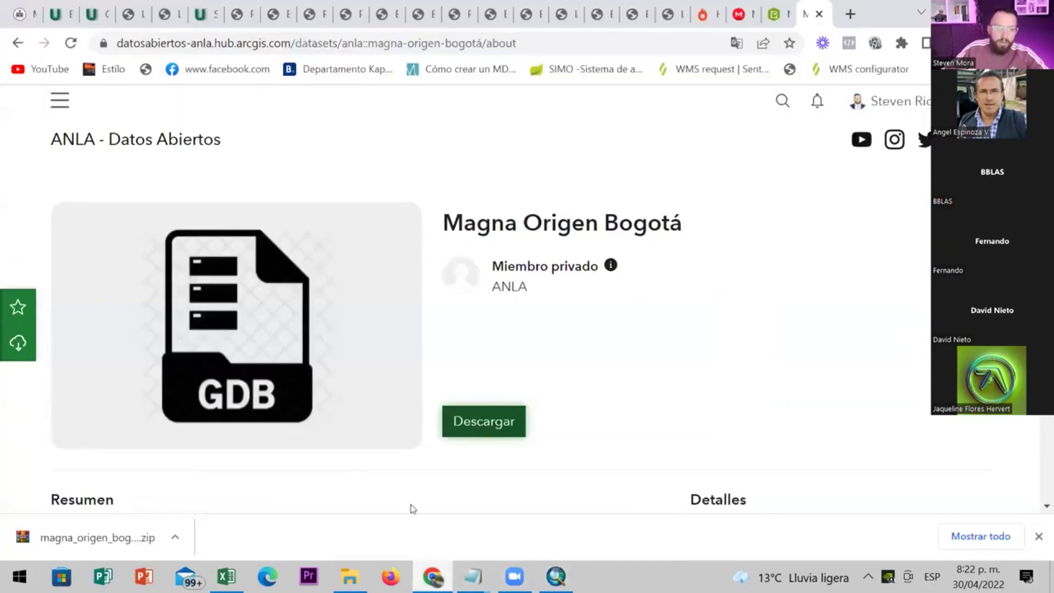
click(226, 576)
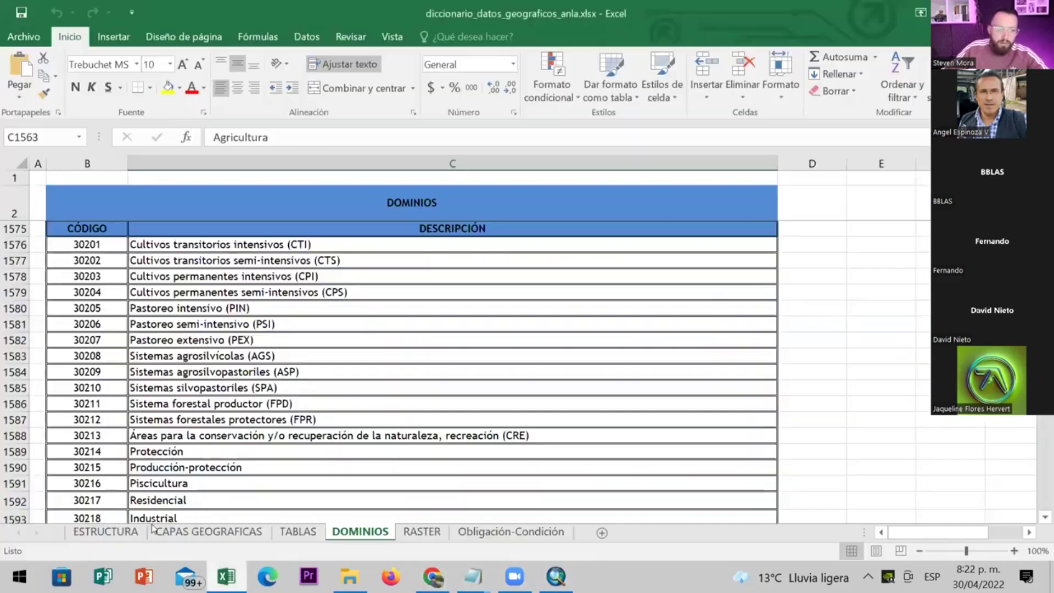
key(ctrl+Page_Up)
key(ctrl+Page_Up)
key(ctrl+Page_Up)
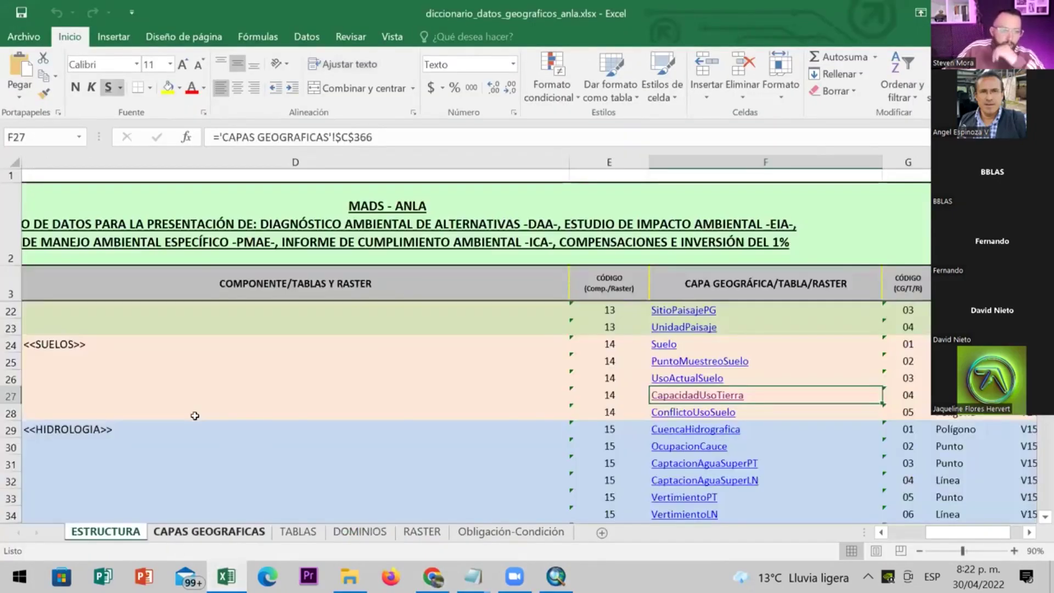
scroll(194, 416, down, 2)
scroll(195, 415, down, 20)
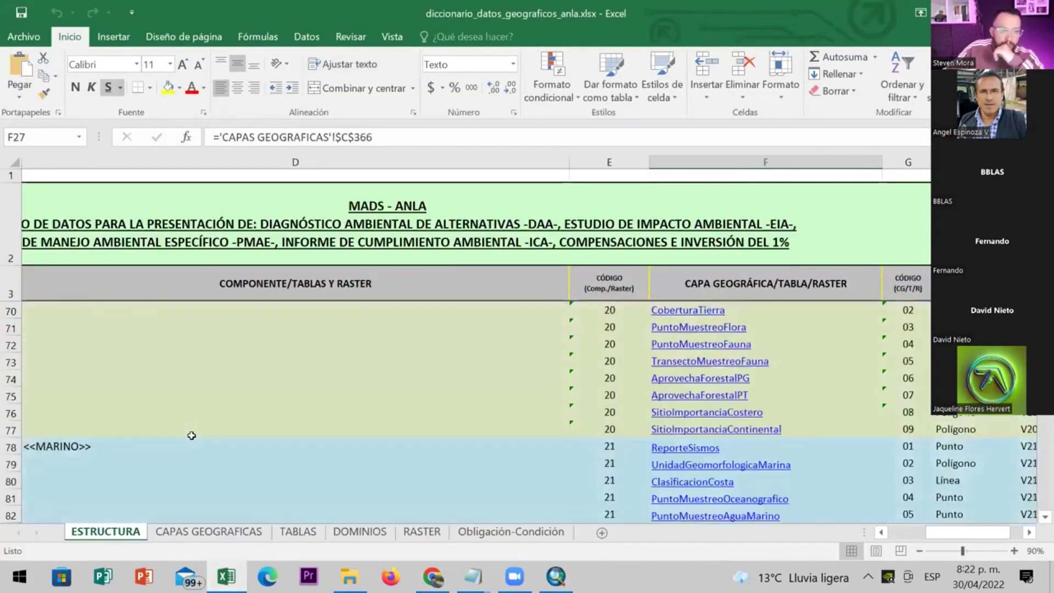
scroll(175, 415, down, 1)
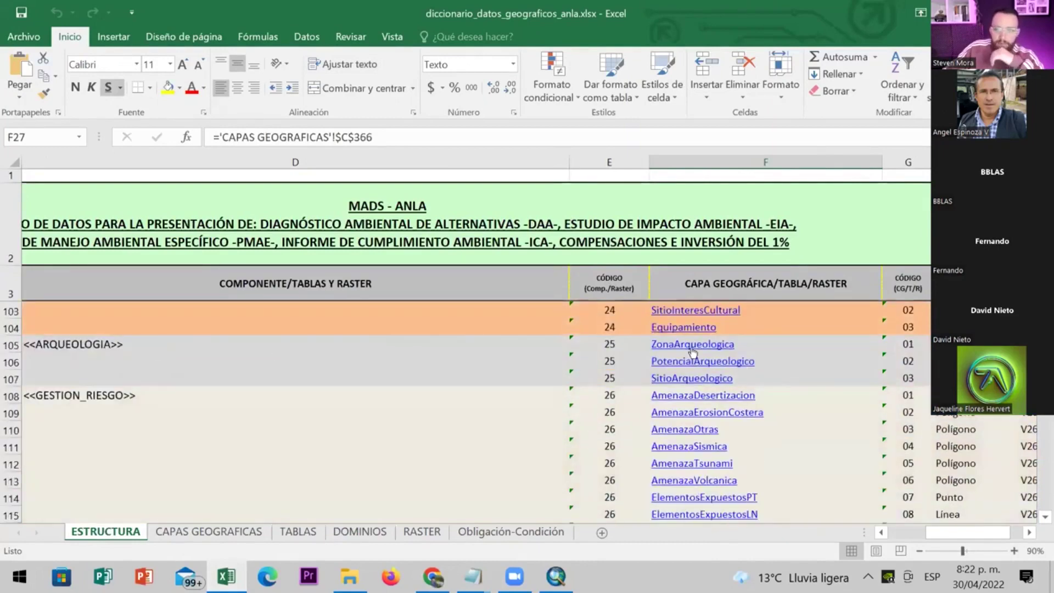
click(692, 345)
Review the ZonaArqueologica field structure on the CAPAS GEOGRAFICAS sheet and select its geometry type cell
scroll(725, 323, up, 10)
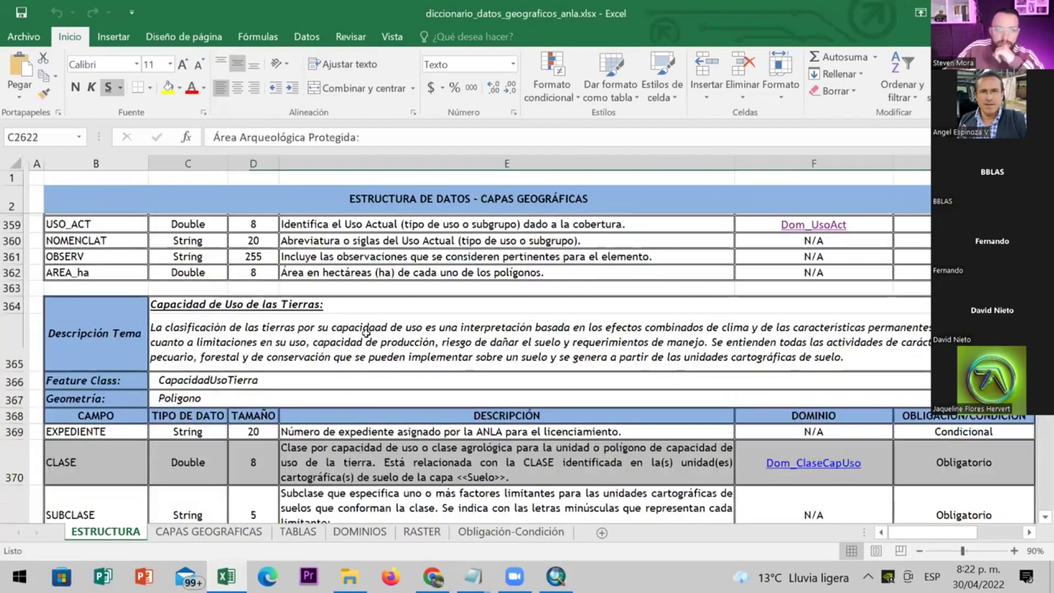
scroll(726, 322, down, 1)
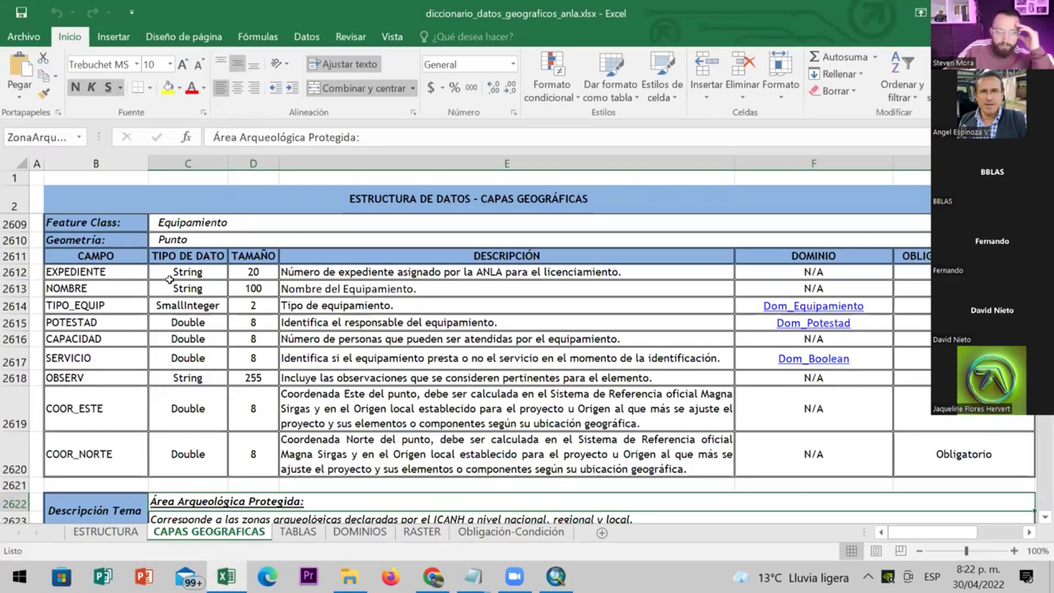
scroll(276, 388, down, 5)
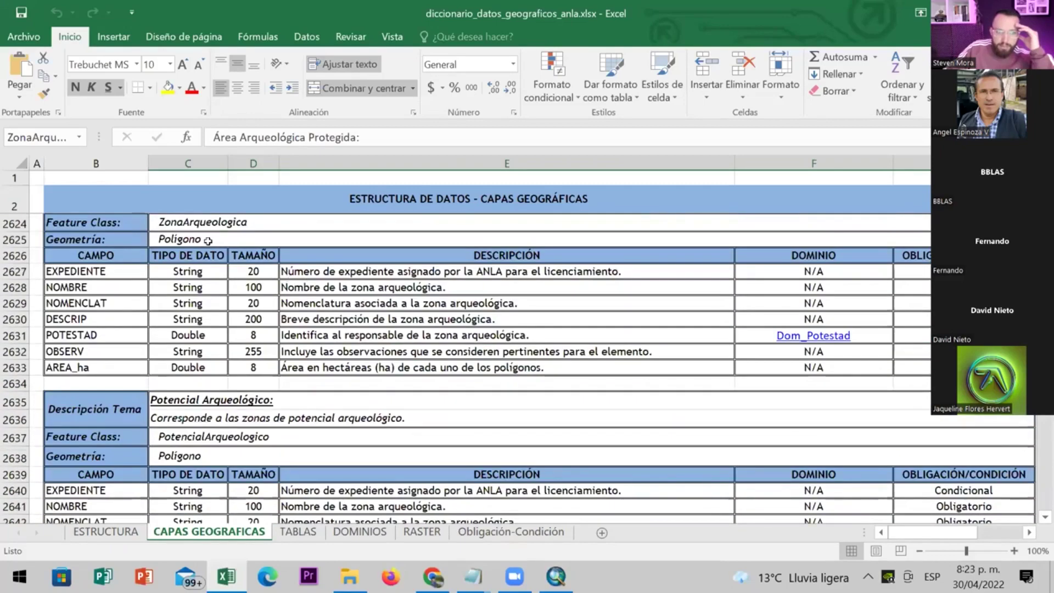
click(250, 241)
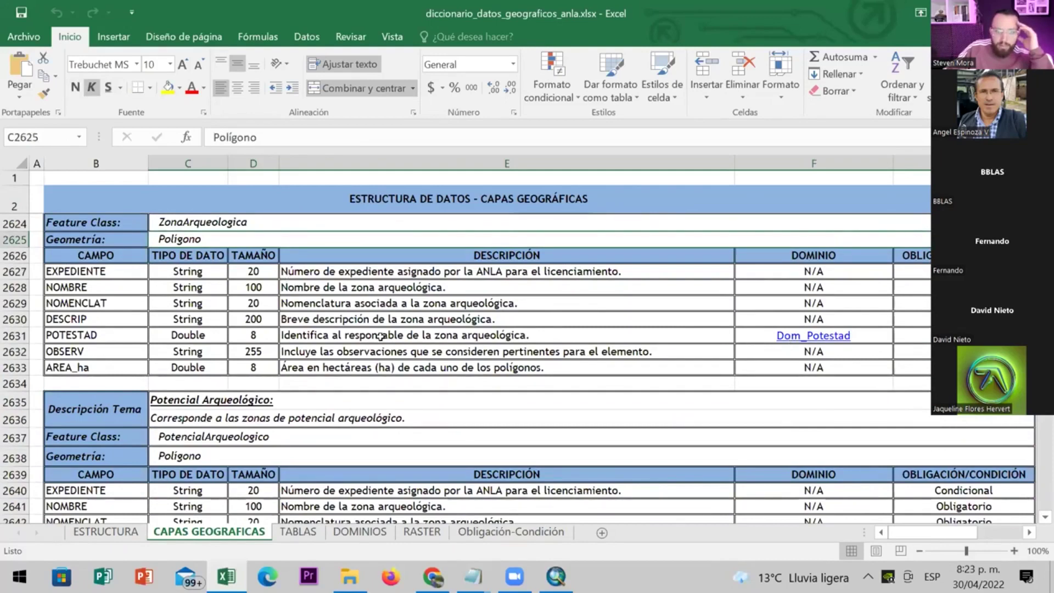
Follow the Dom_Potestad link of the POTESTAD field and look over the neighbouring domains on the DOMINIOS sheet
click(803, 334)
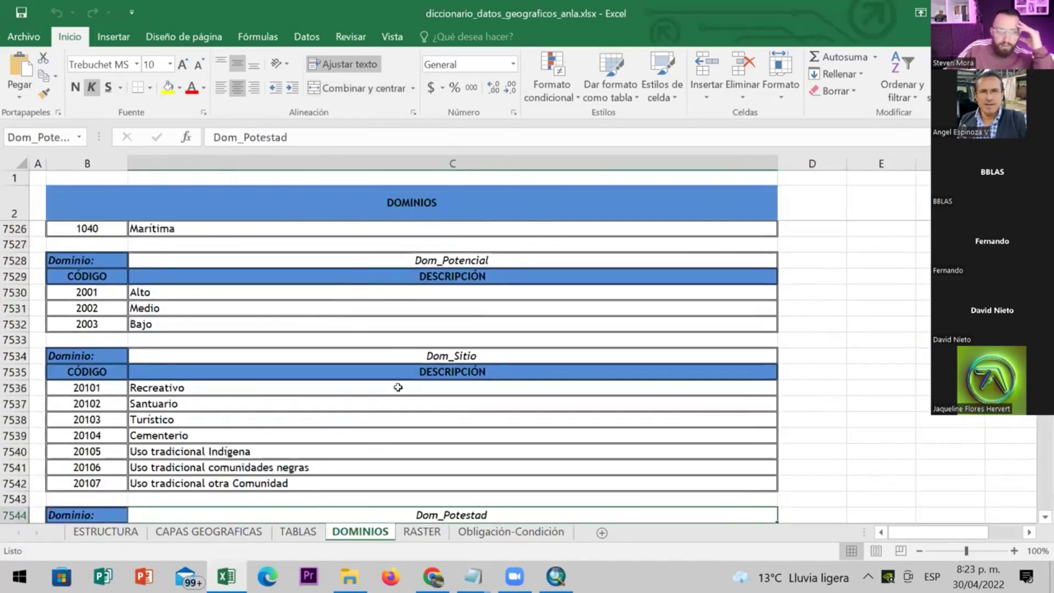
scroll(372, 383, up, 3)
scroll(297, 421, up, 2)
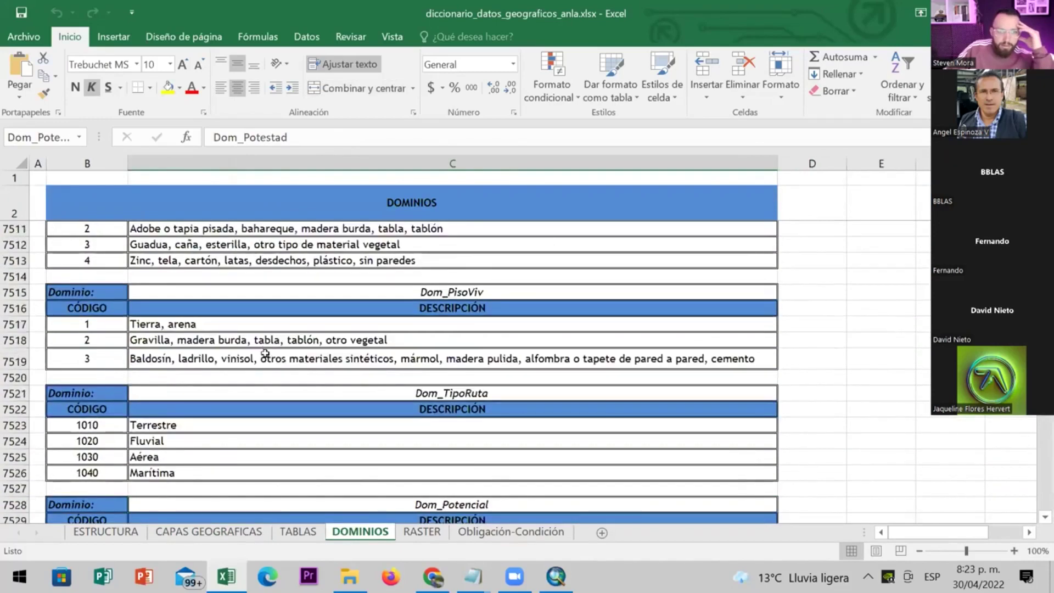
scroll(315, 454, down, 3)
scroll(369, 398, down, 2)
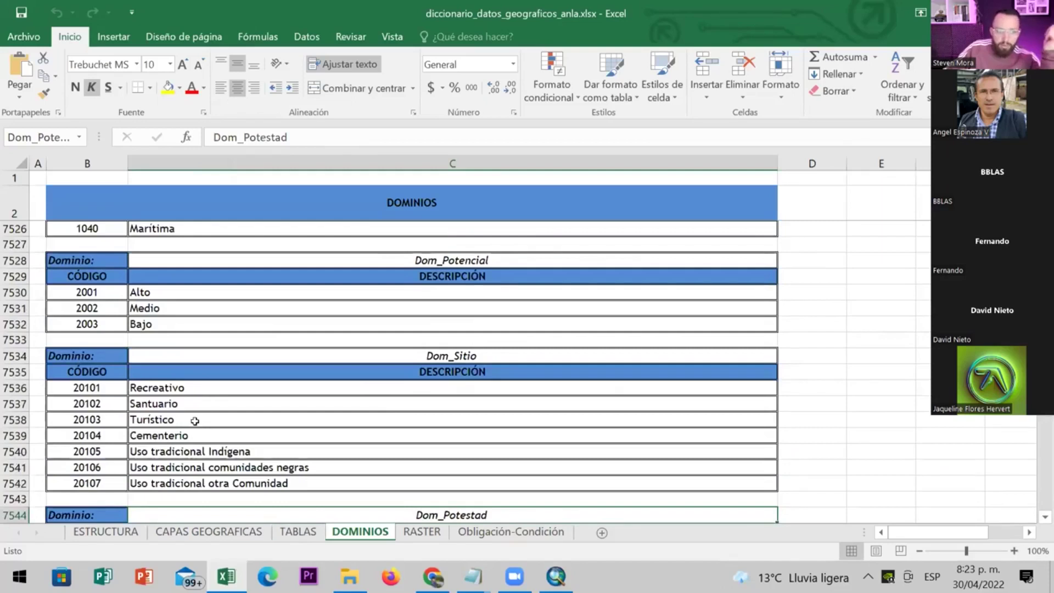
Point out the Dom_Sitio descriptions from Cementerio through Uso tradicional otra Comunidad by selecting their cells
click(207, 439)
click(250, 451)
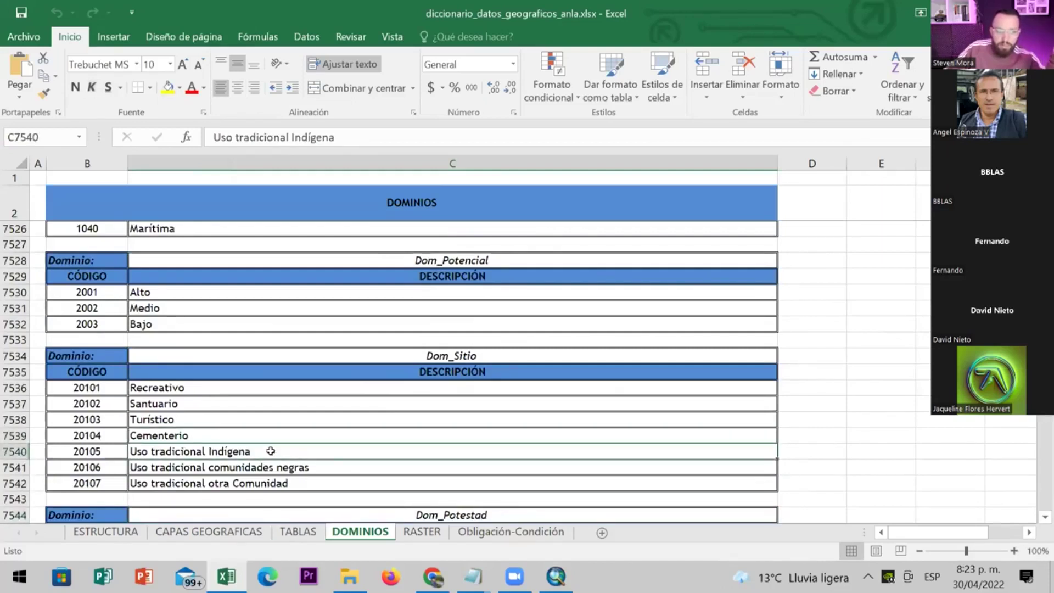
click(340, 467)
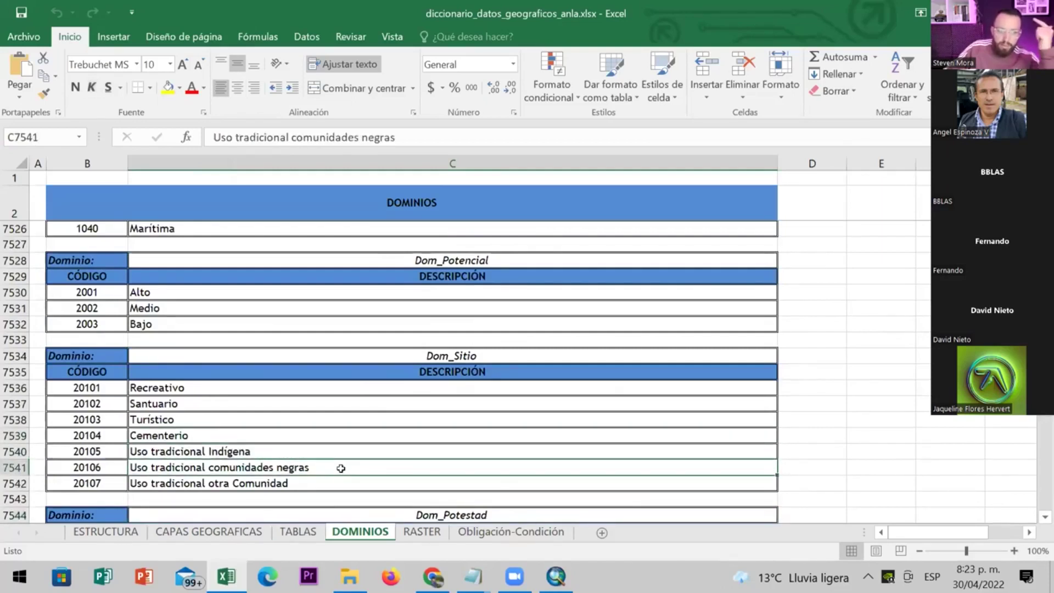
click(303, 487)
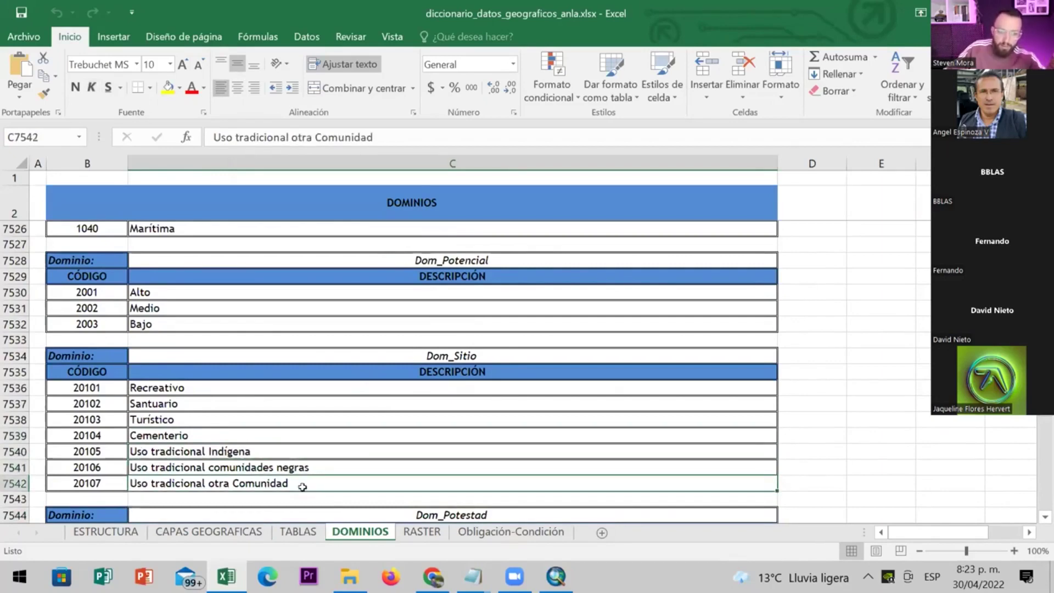
scroll(93, 417, down, 1)
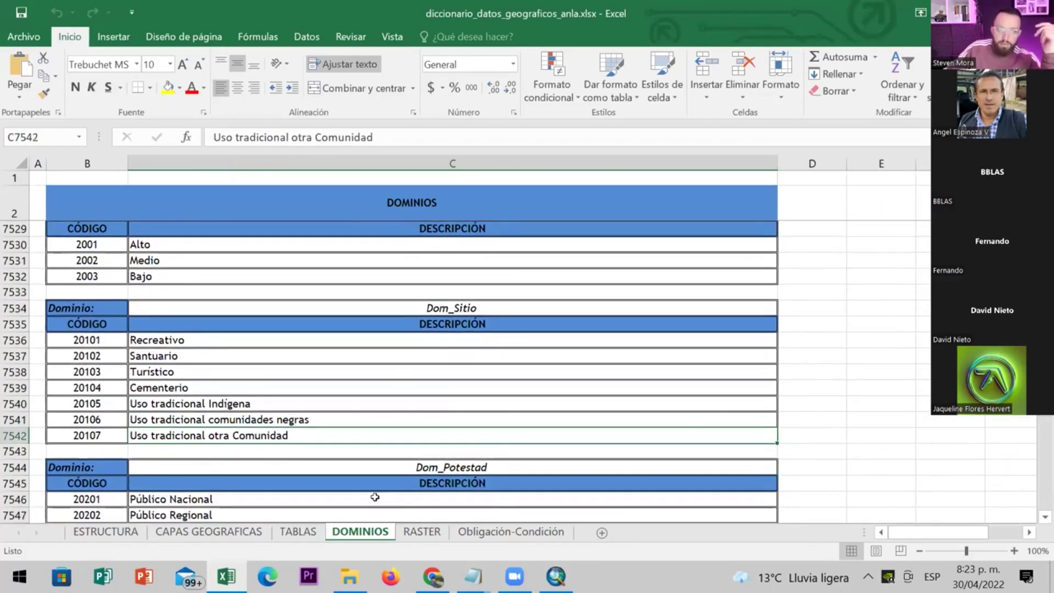
Switch to ArcMap, hide all existing layers, and add the PotencialArqueologico feature class to the map
key(alt+Tab)
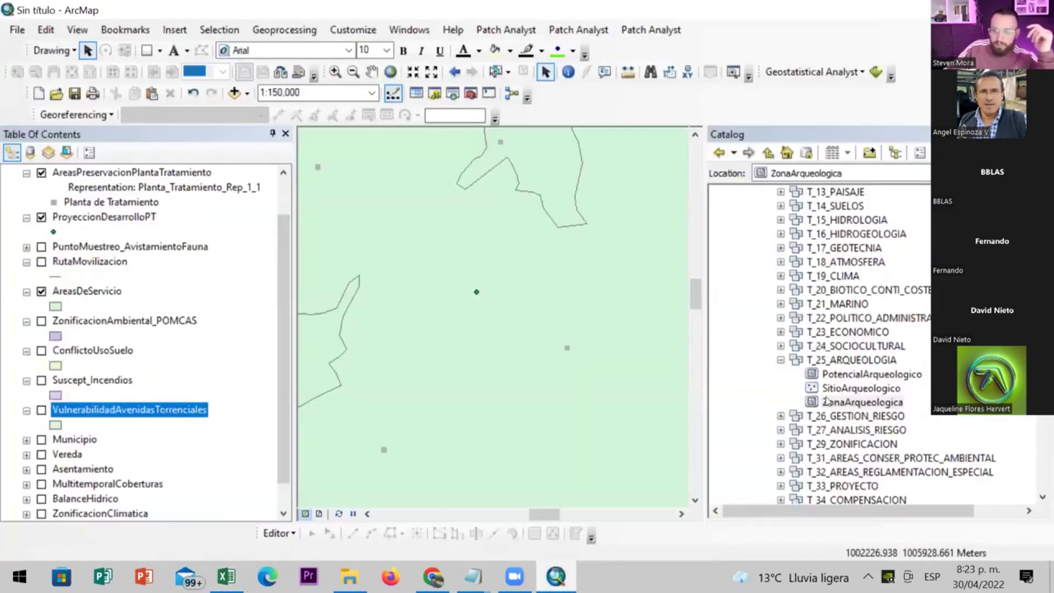
ctrl+click(41, 217)
click(834, 401)
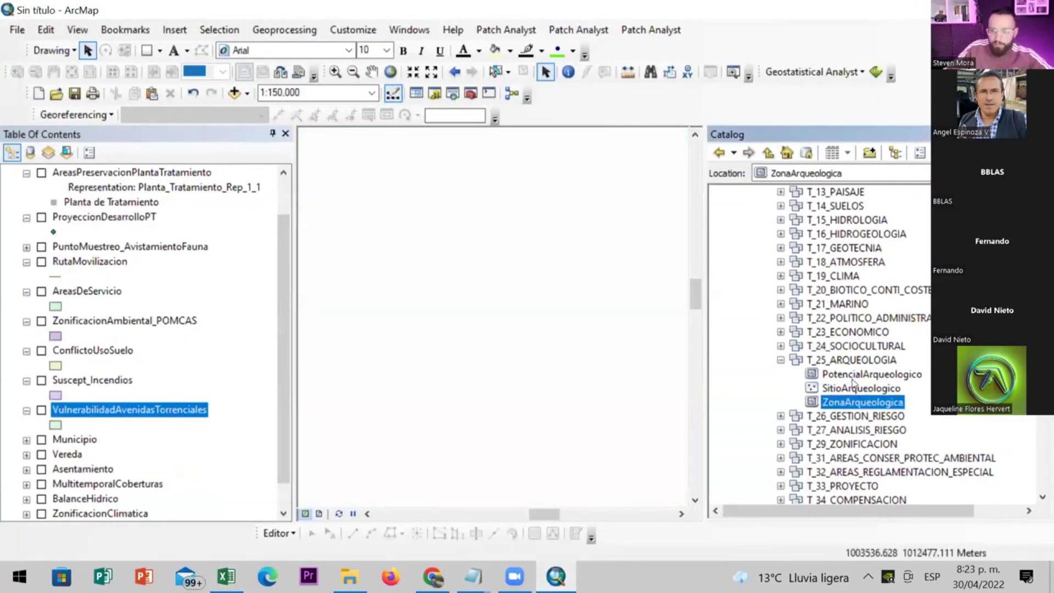
drag(846, 375, 483, 305)
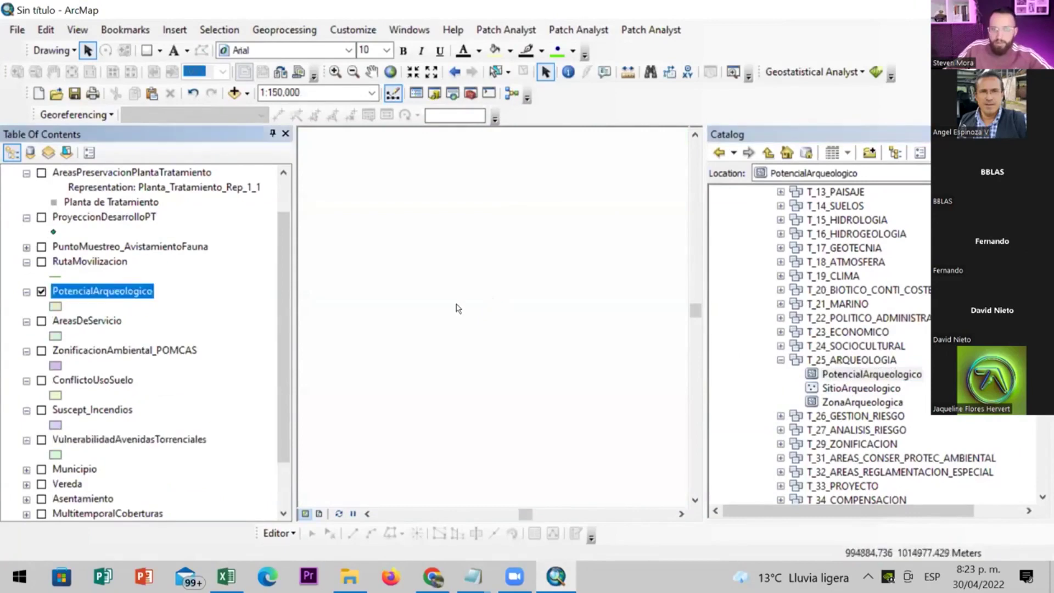
Open the attribute table of the PotencialArqueologico layer
right_click(104, 292)
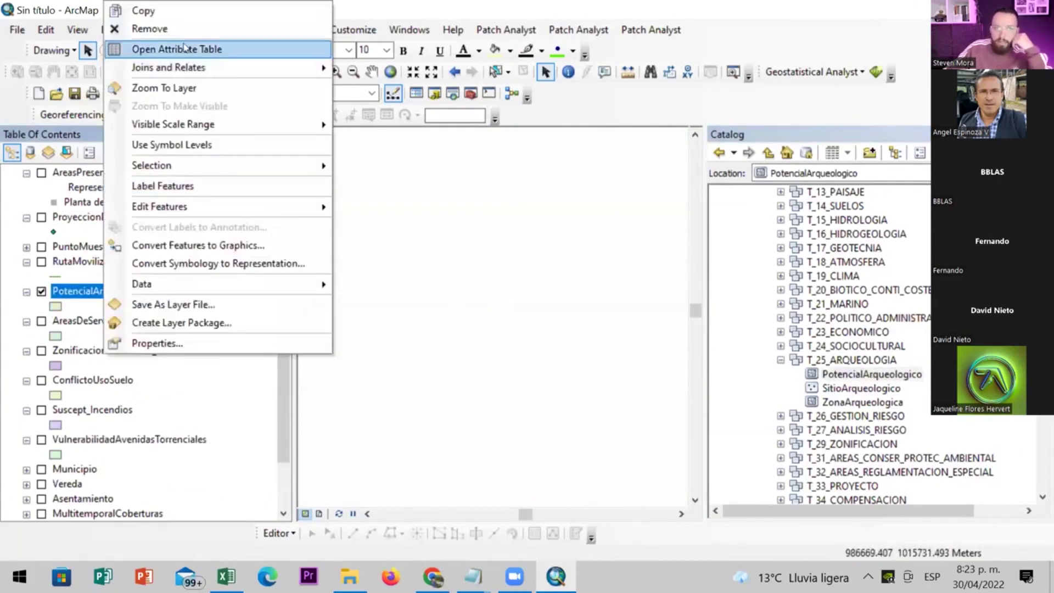
click(165, 47)
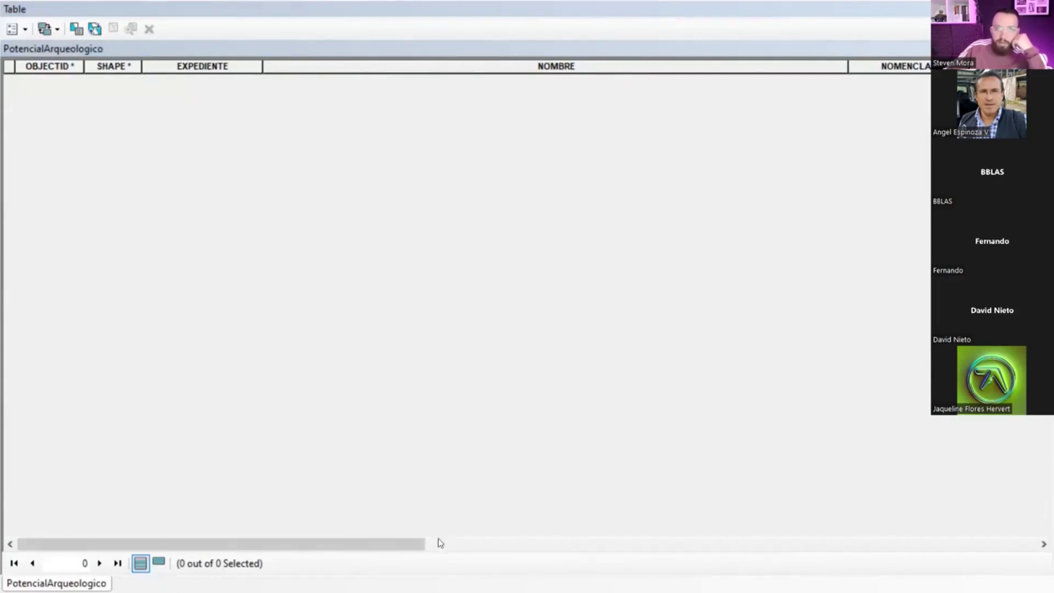
Review the NOMENCLAT and DESCRIP fields of the PotencialArqueologico table and compare them with the Dom_Sitio domain in the Excel dictionary
drag(420, 544, 856, 560)
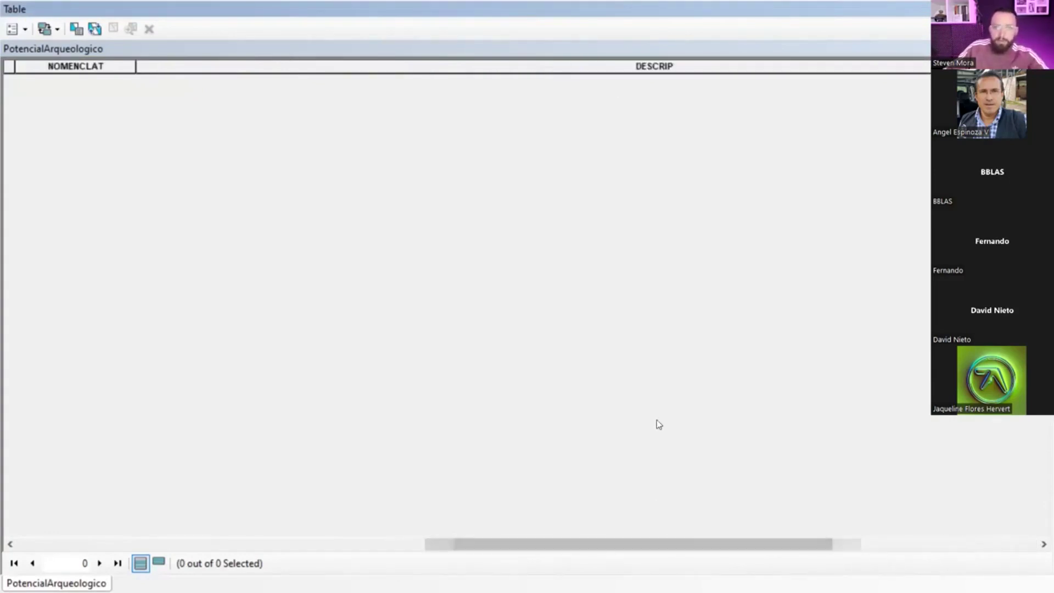
key(alt+Tab)
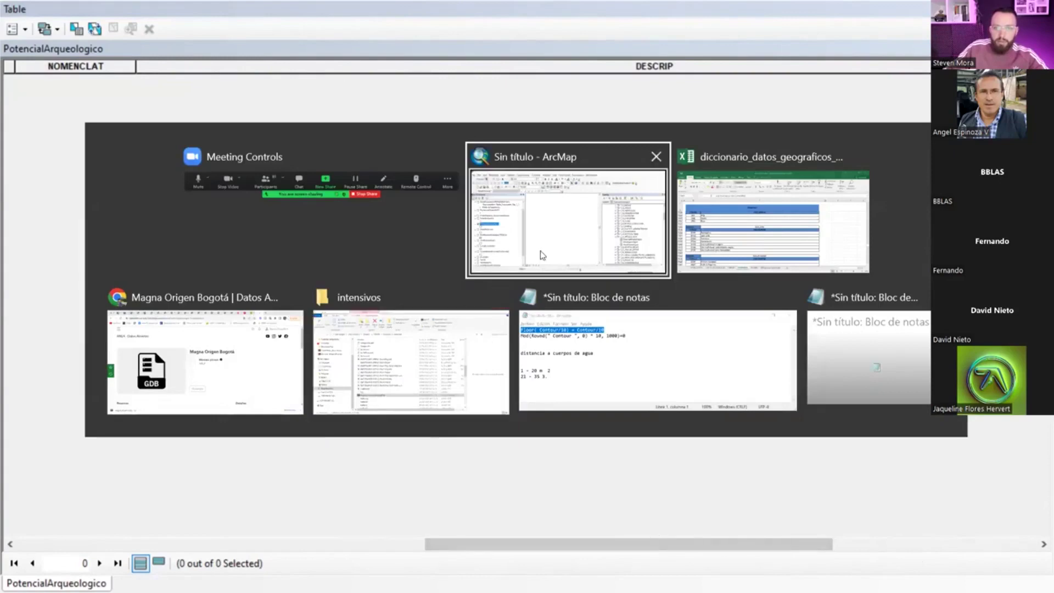
click(674, 219)
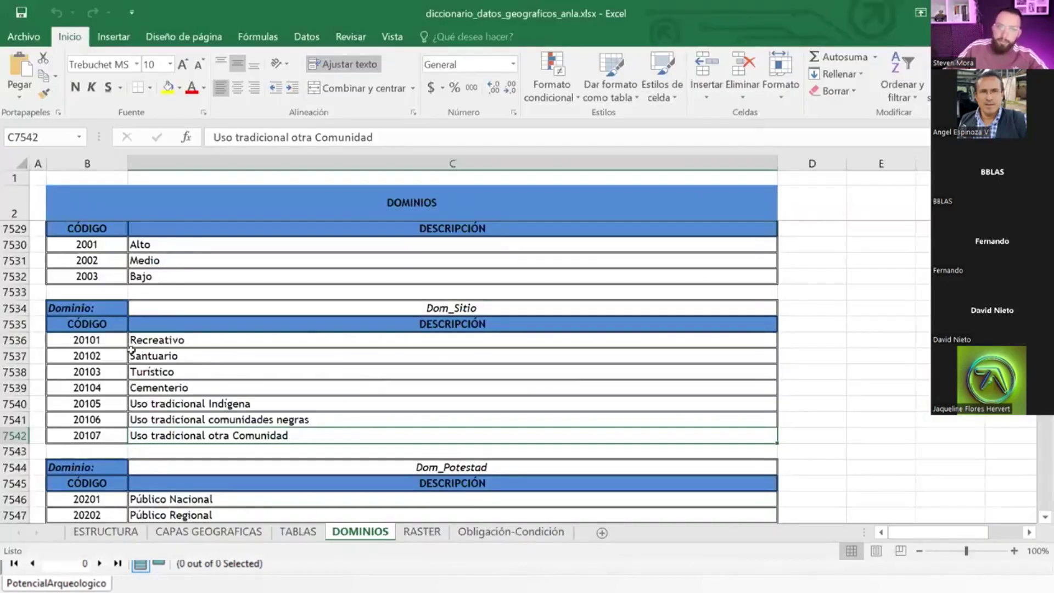
key(alt+Tab)
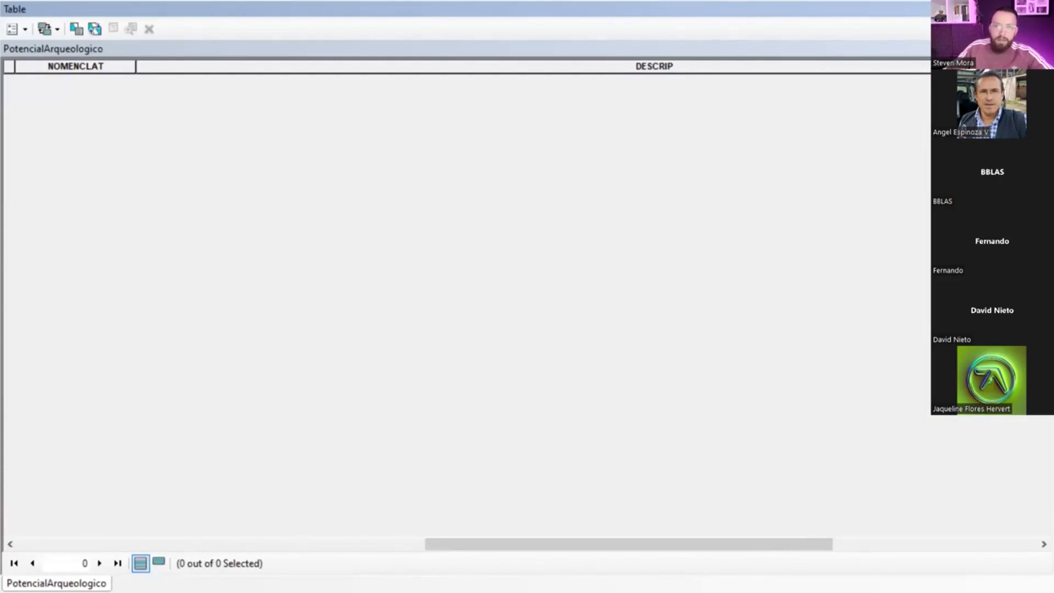
key(alt+Tab)
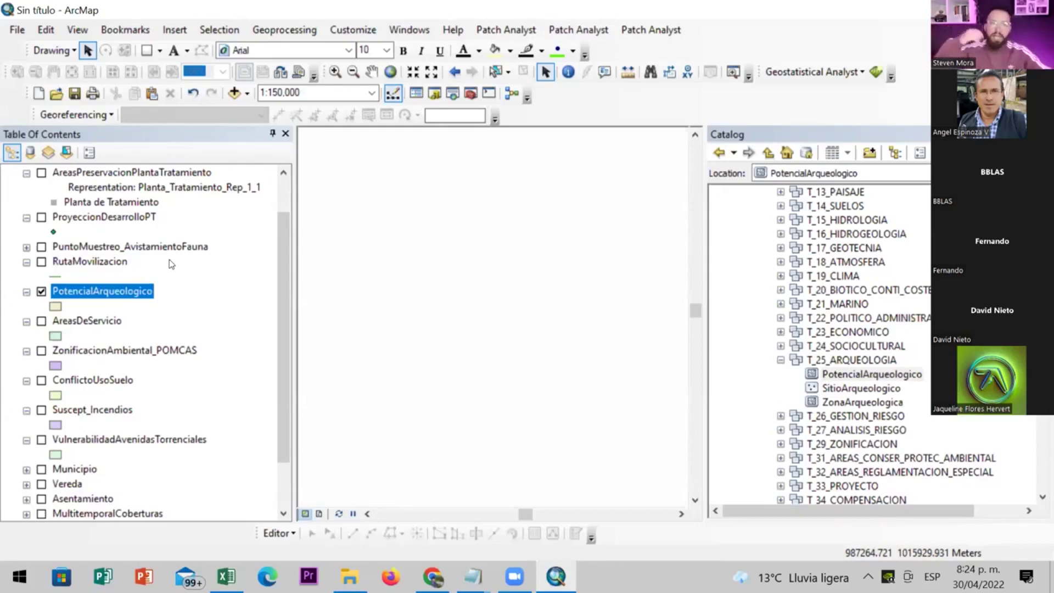
Check the Magna Origen Bogotá download page in Chrome, return to ArcMap, and look over the layers in the riesgos data frame
key(alt+Tab)
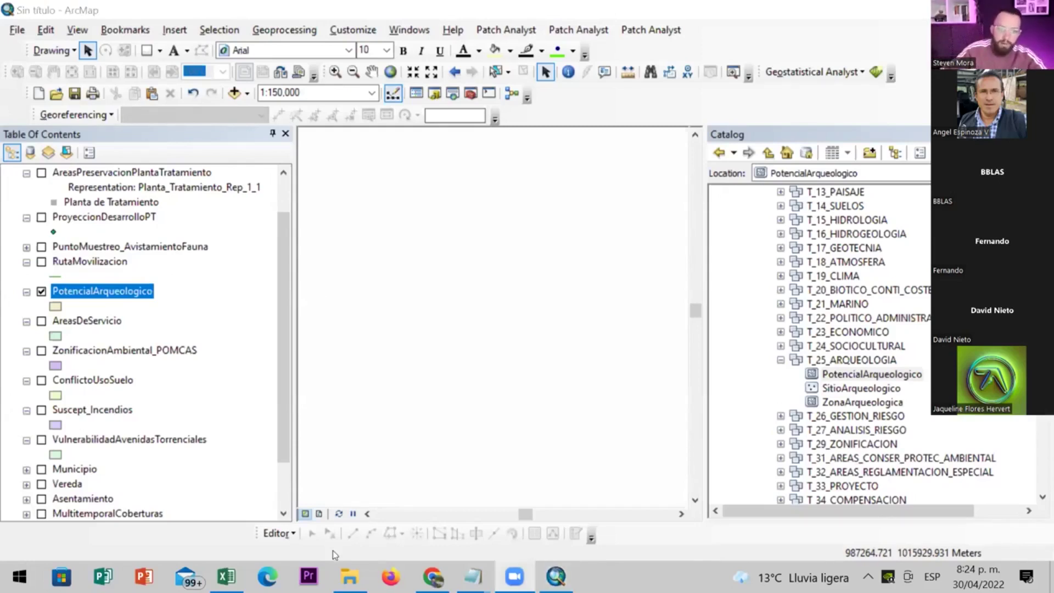
click(433, 576)
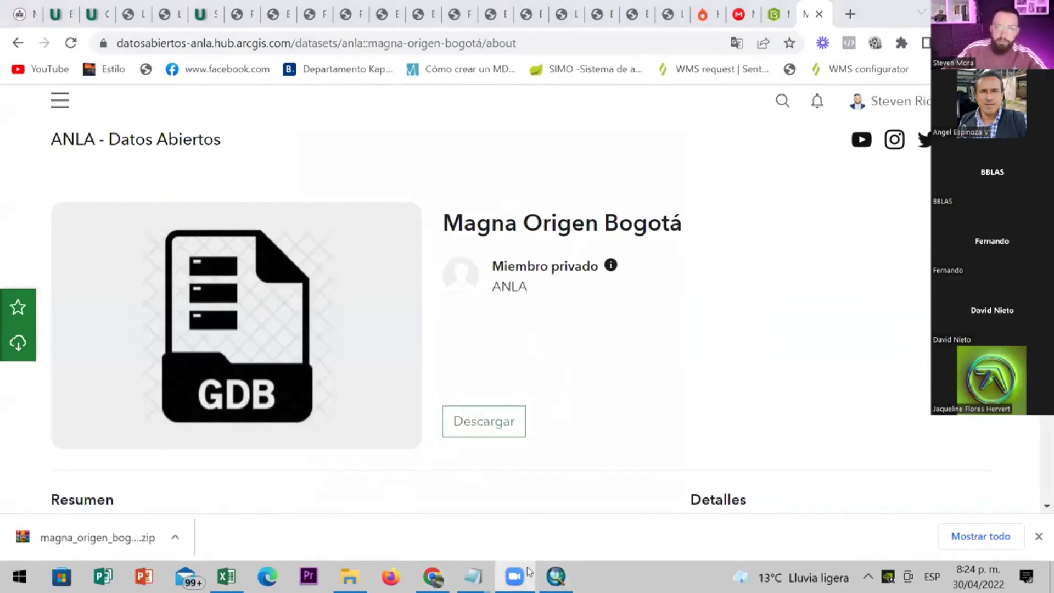
click(556, 576)
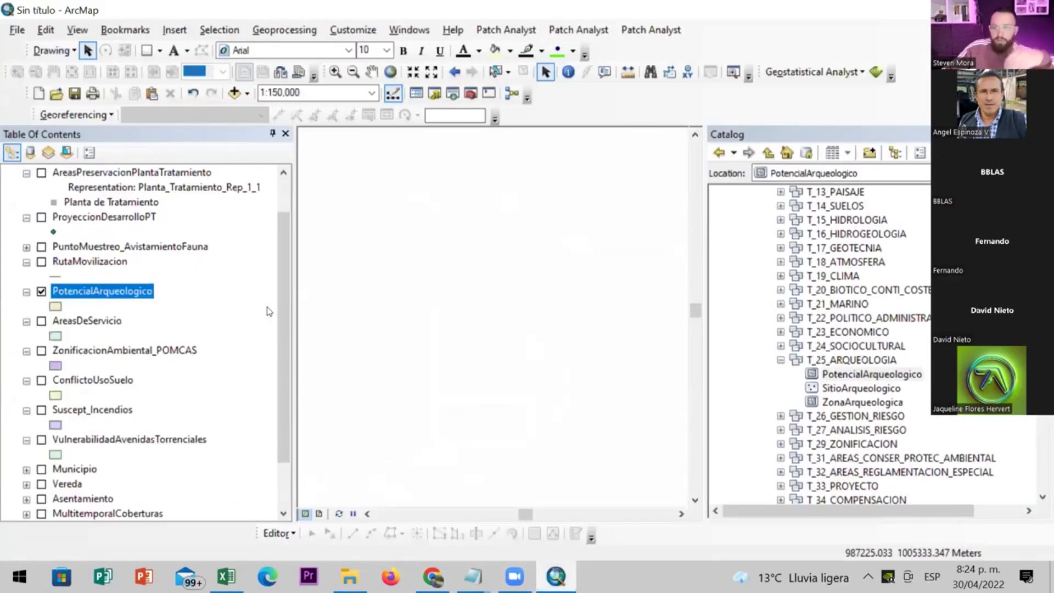
scroll(283, 269, up, 1)
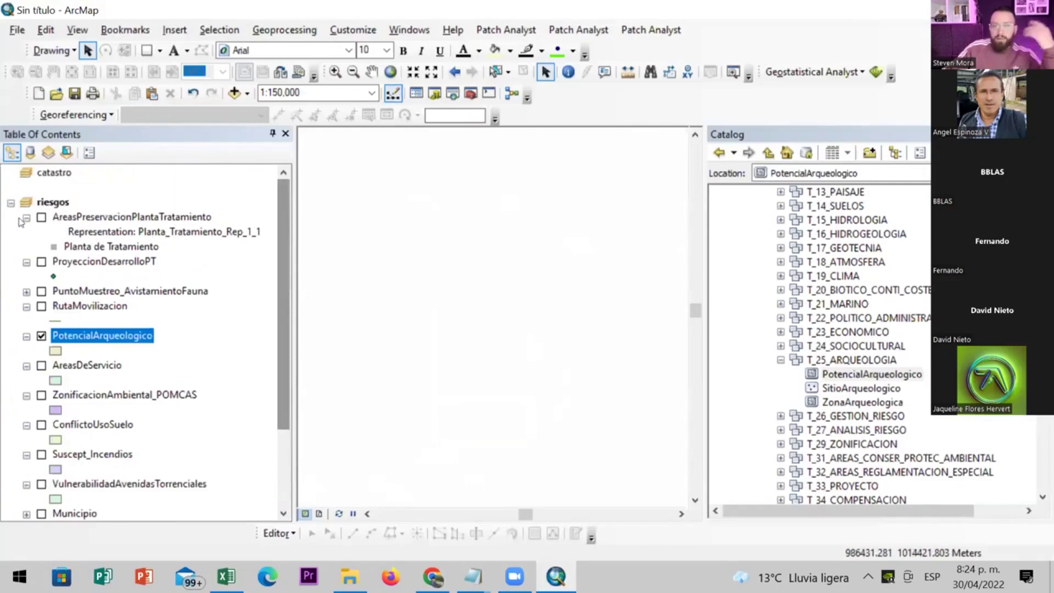
click(10, 205)
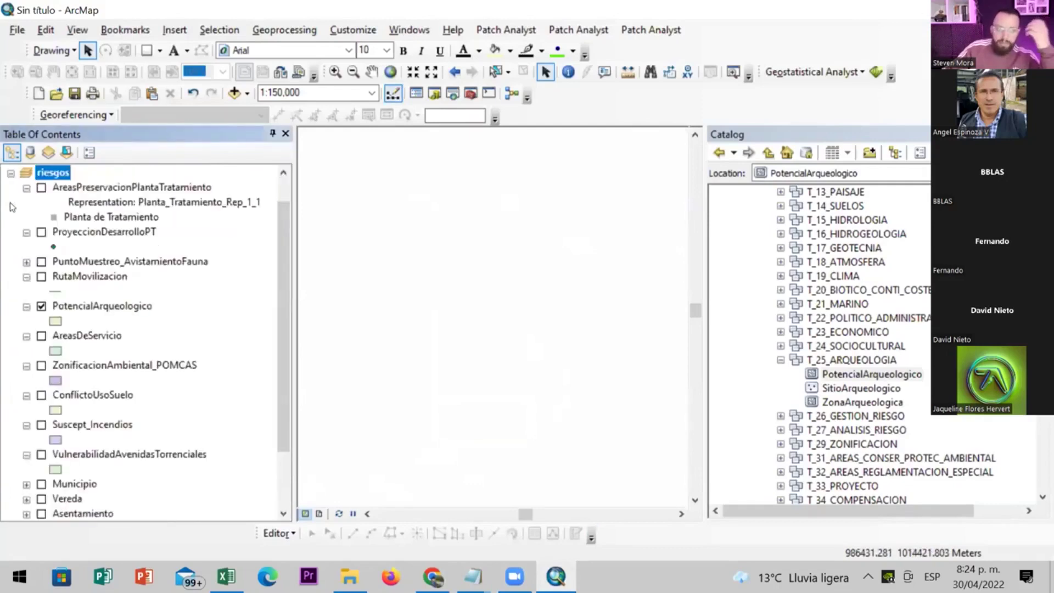
Collapse the T_25_ARQUEOLOGIA dataset and look through all feature datasets and standalone tables of BD_ANLA_3116.gdb
scroll(850, 269, up, 3)
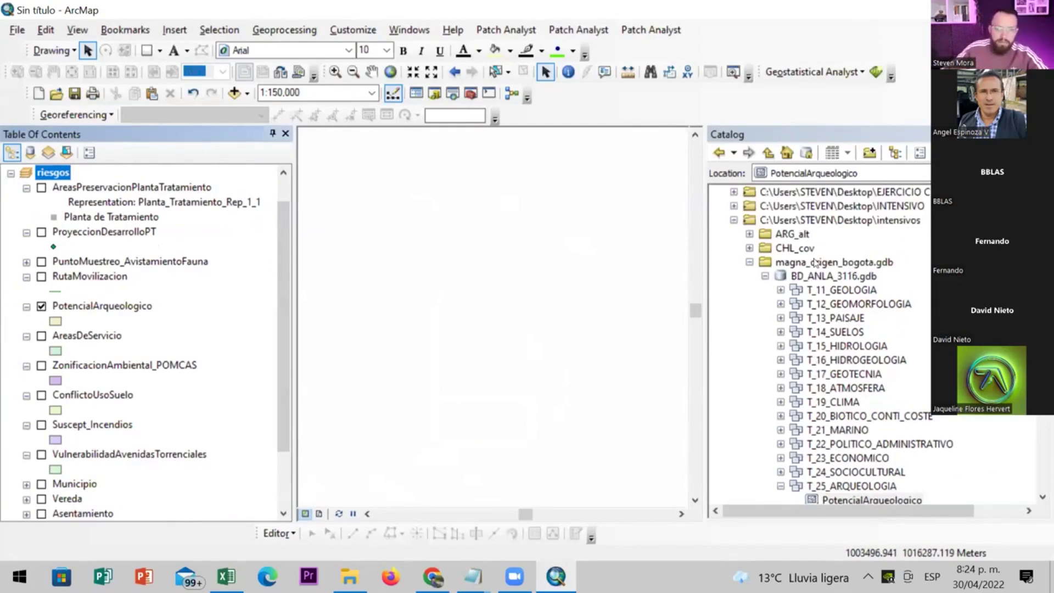
scroll(819, 307, down, 3)
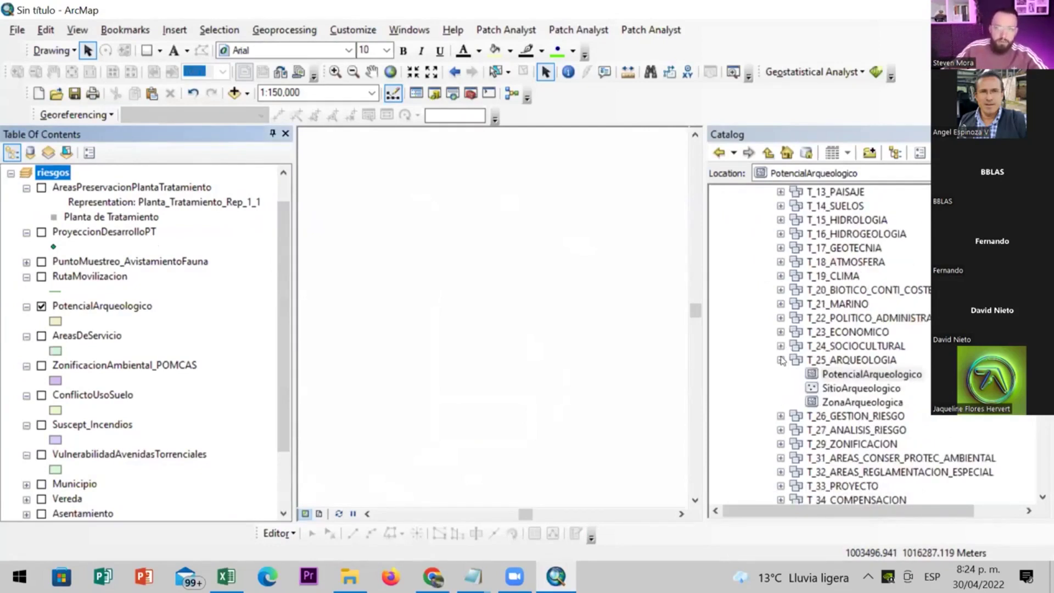
click(781, 361)
scroll(823, 360, down, 1)
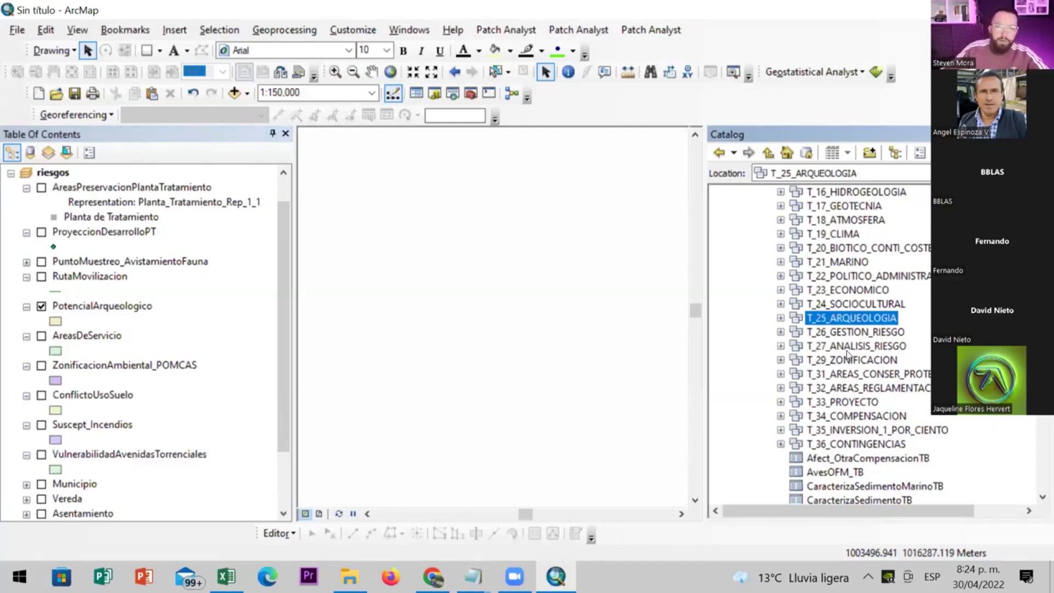
scroll(813, 373, down, 5)
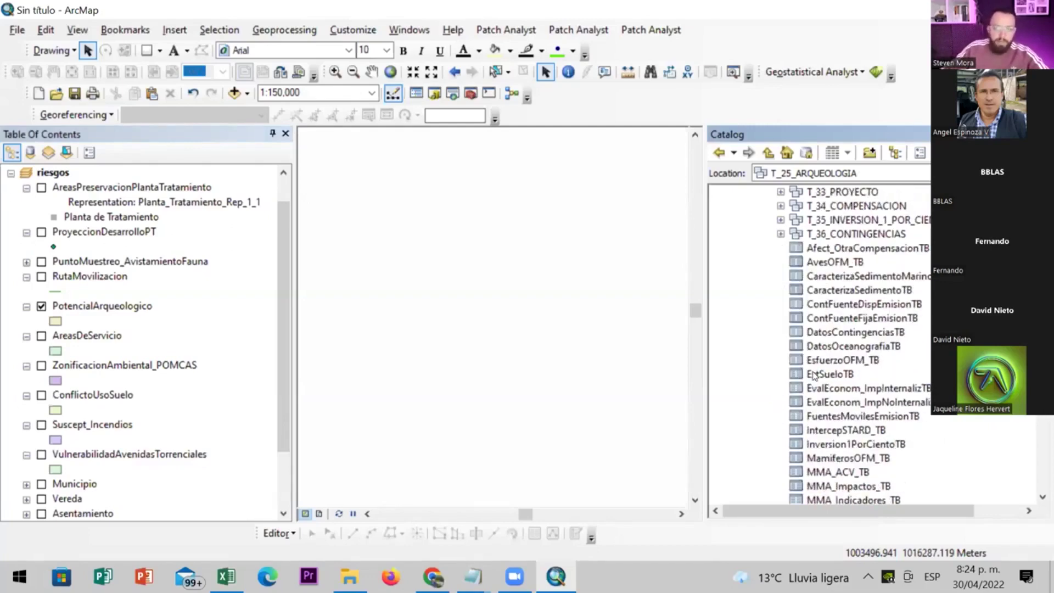
scroll(814, 375, up, 4)
scroll(814, 375, up, 8)
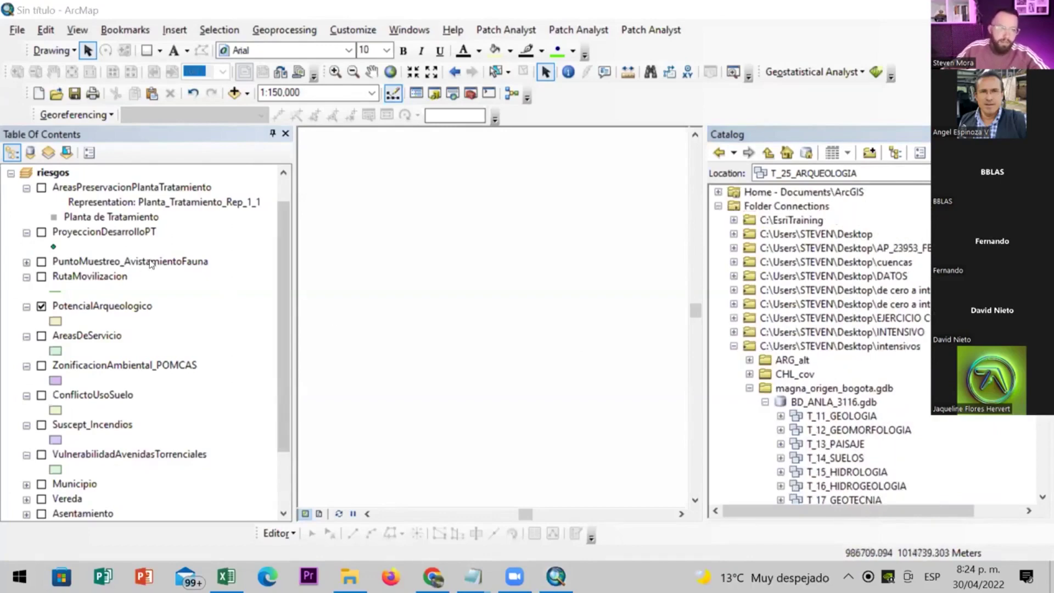
scroll(845, 382, down, 11)
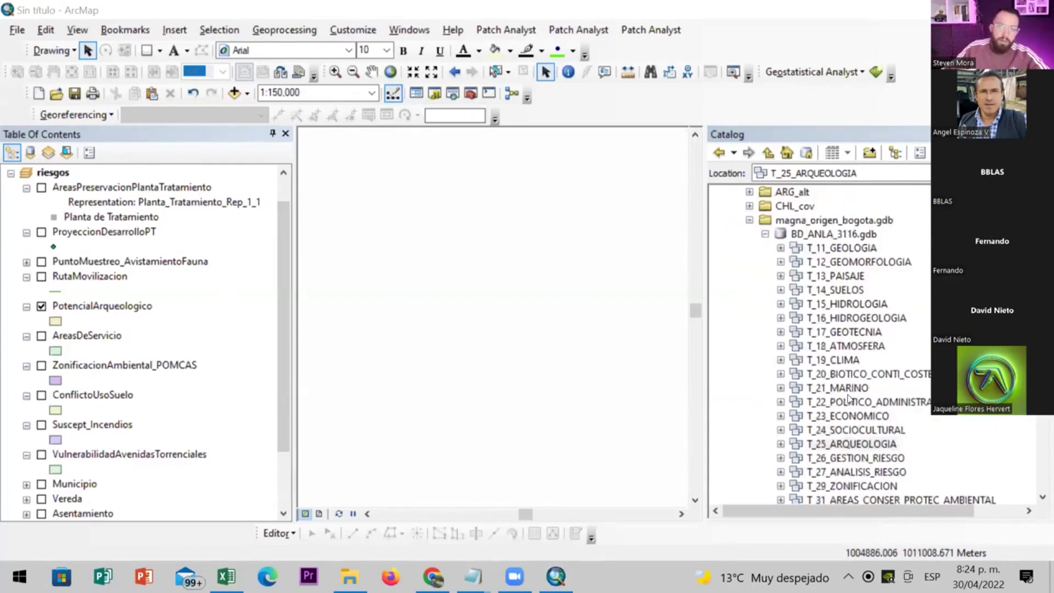
scroll(845, 382, down, 13)
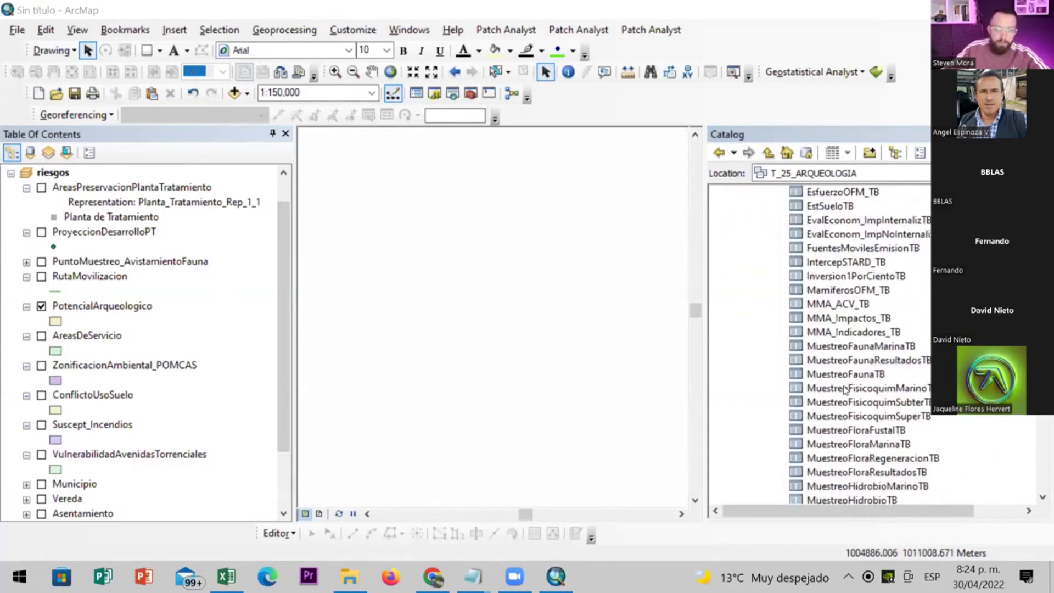
scroll(850, 417, down, 8)
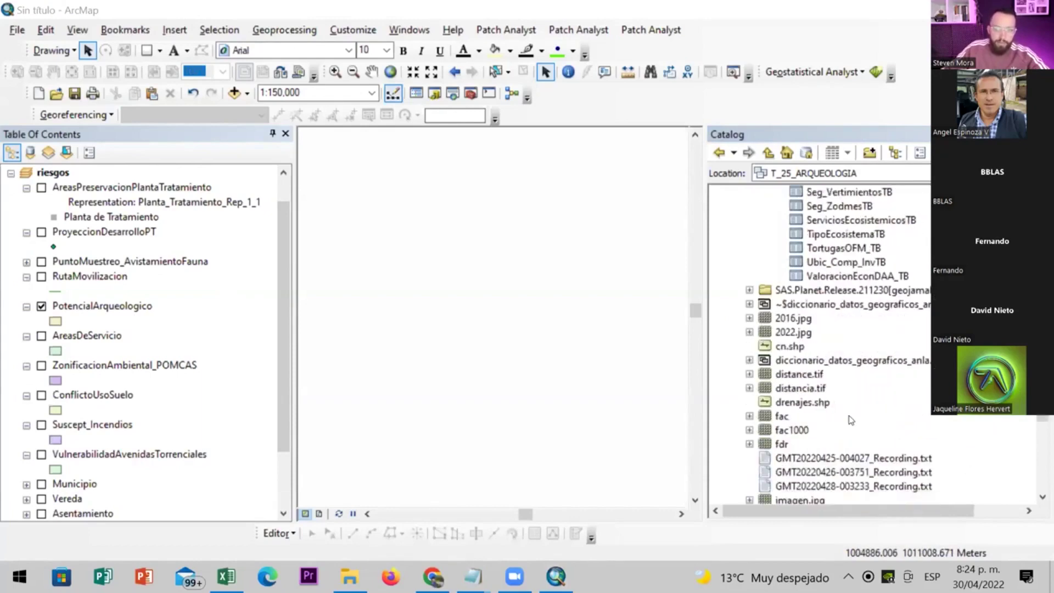
scroll(850, 418, up, 8)
scroll(849, 419, up, 17)
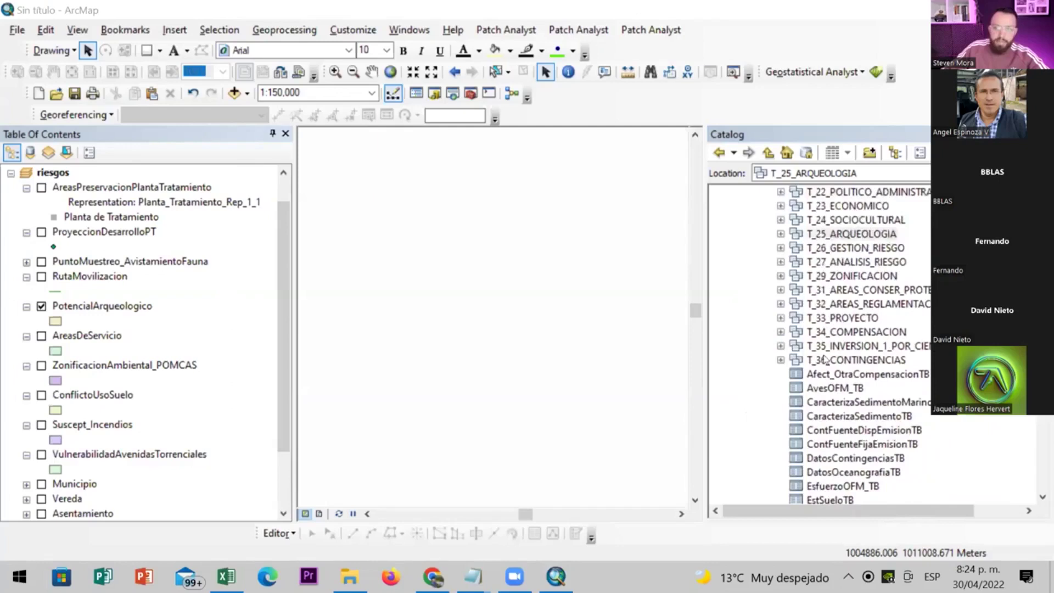
Expand the T_27_ANALISIS_RIESGO and T_29_ZONIFICACION datasets and point out the zoning feature classes from ZonificacionAmbiental through ZonificacionSocial
scroll(786, 349, up, 2)
click(780, 346)
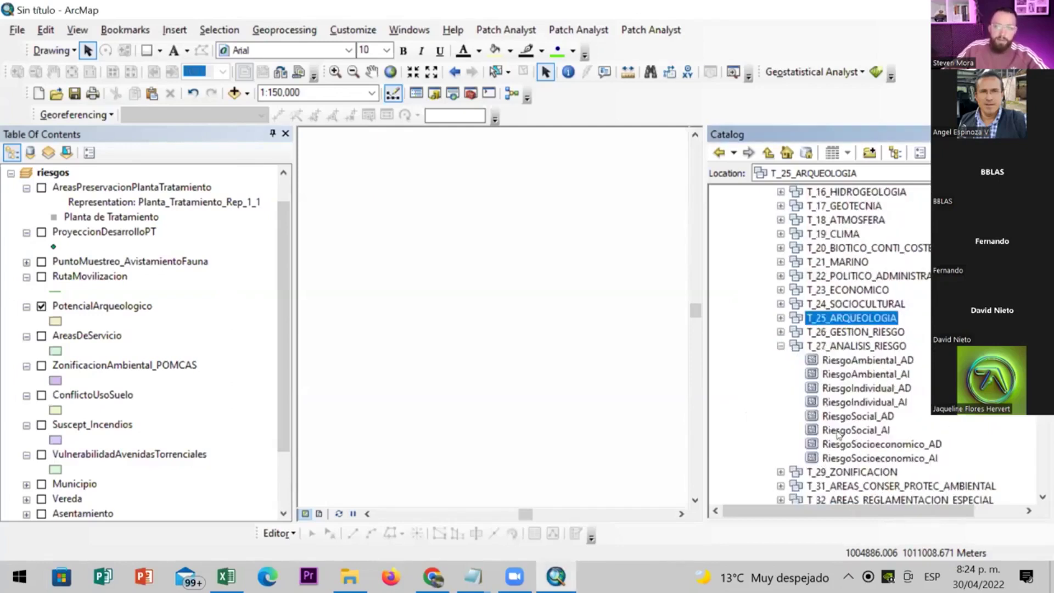
click(780, 471)
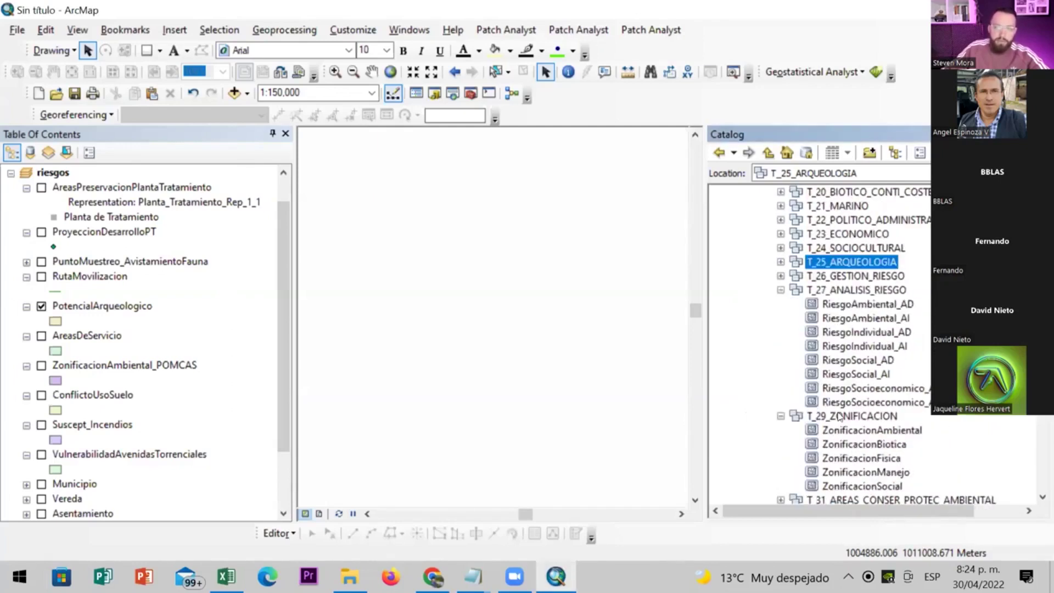
click(898, 432)
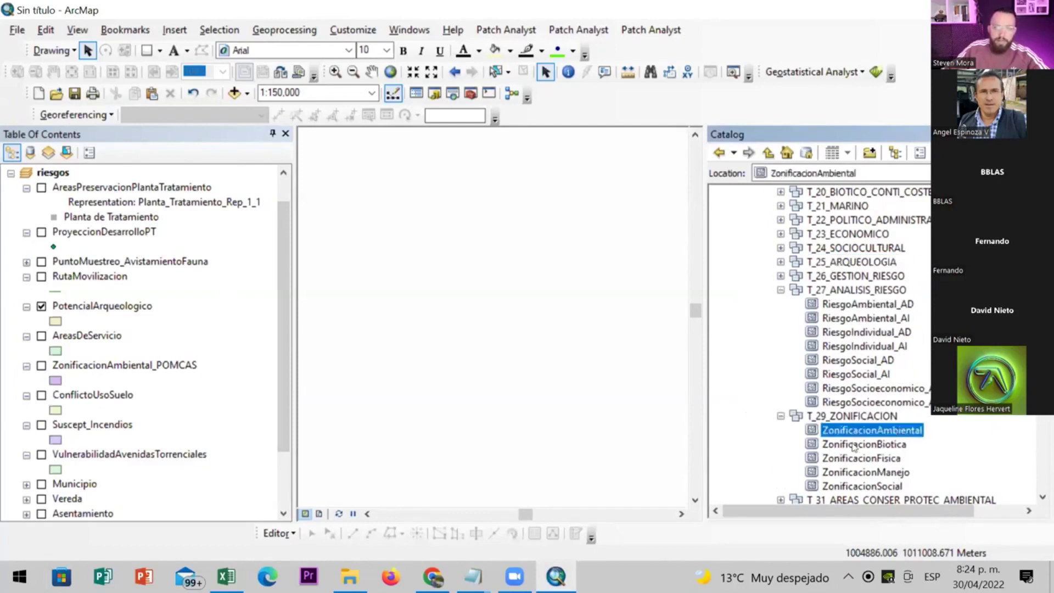
click(855, 445)
click(859, 458)
click(859, 472)
click(845, 486)
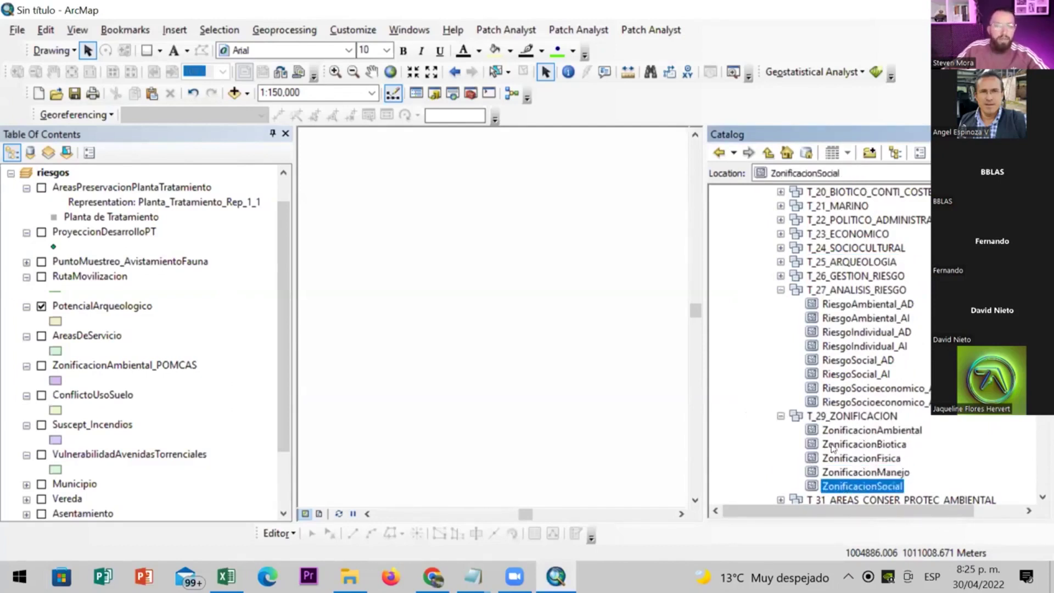
Add the ZonificacionAmbiental feature class to the map and consult its attribute table alongside the ANLA dictionary in Excel
drag(856, 430, 561, 426)
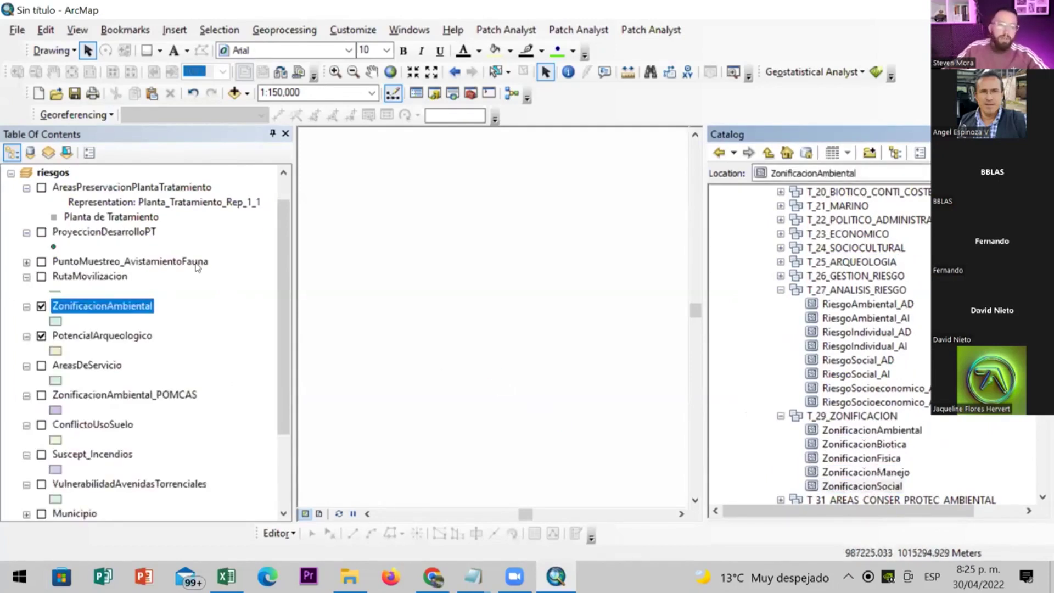
right_click(124, 306)
click(186, 50)
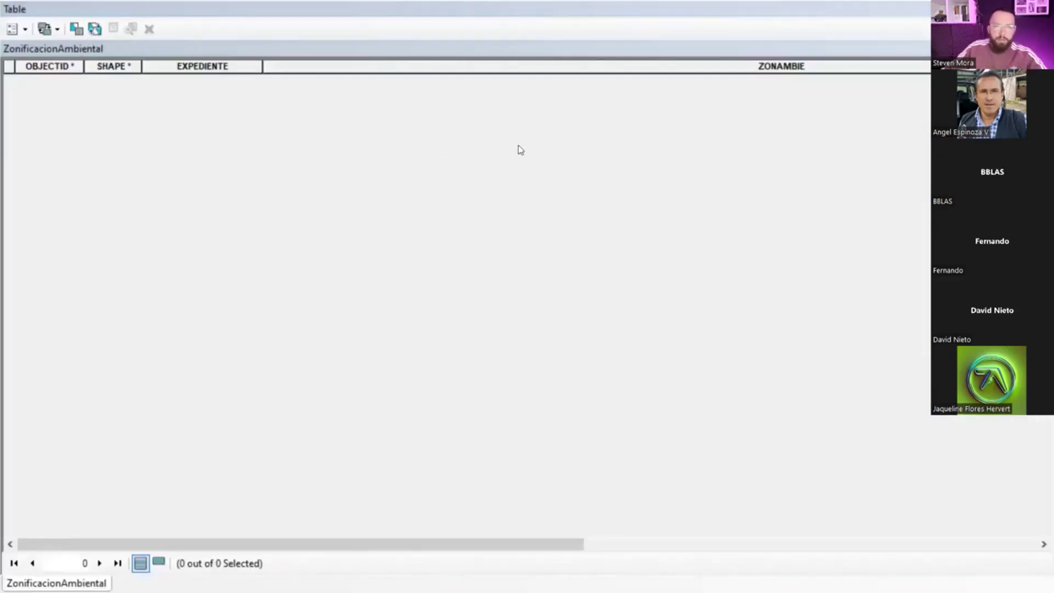
key(alt+Tab)
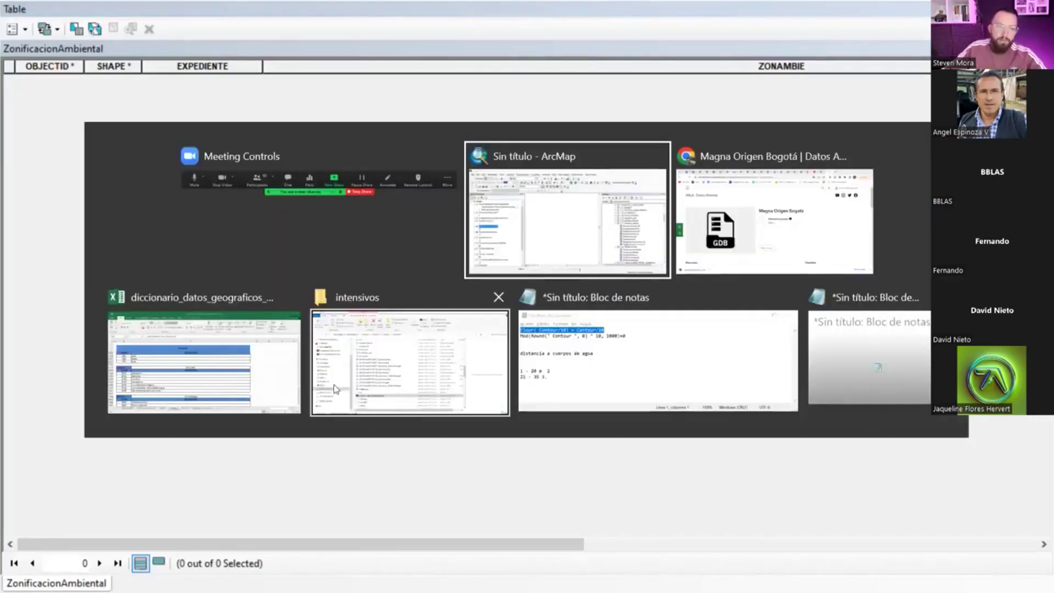
click(140, 335)
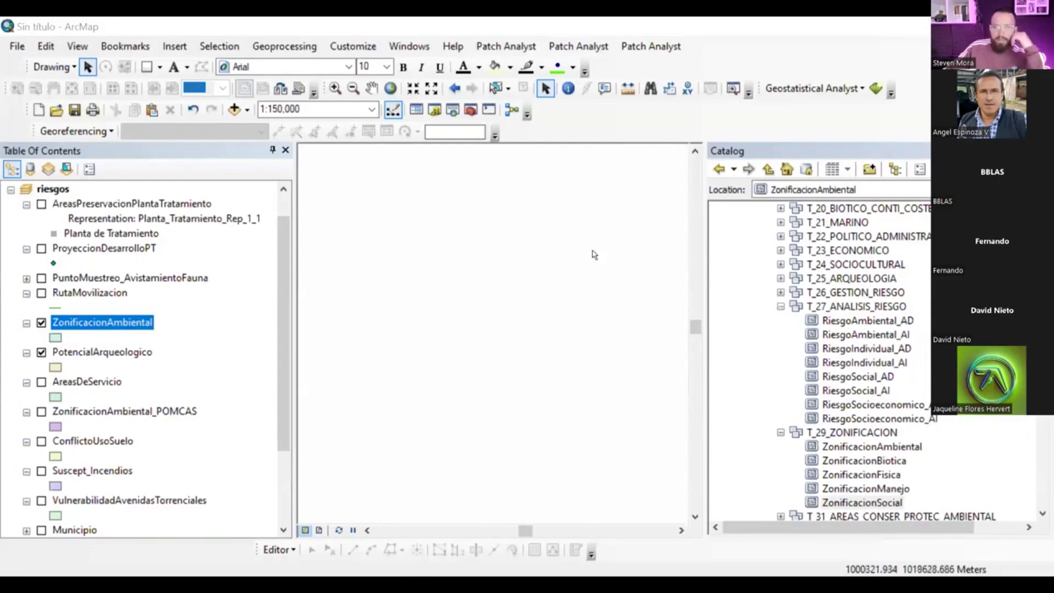
Collapse the risk analysis and zoning datasets in the ArcMap catalog and review the feature classes inside T_14_SUELOS
click(780, 306)
scroll(790, 335, up, 3)
scroll(796, 349, up, 2)
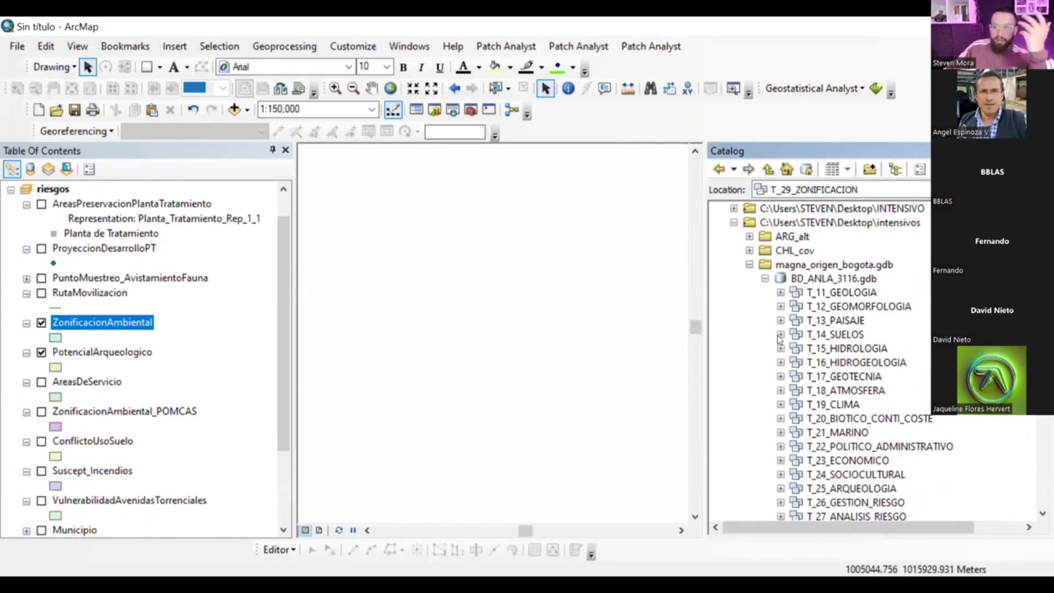
click(780, 334)
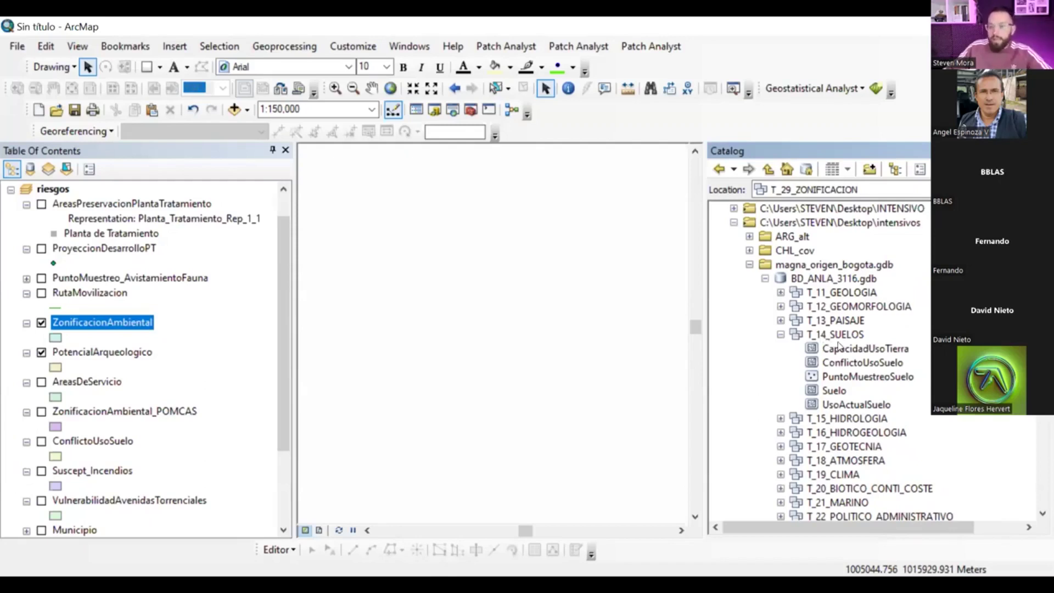
click(836, 335)
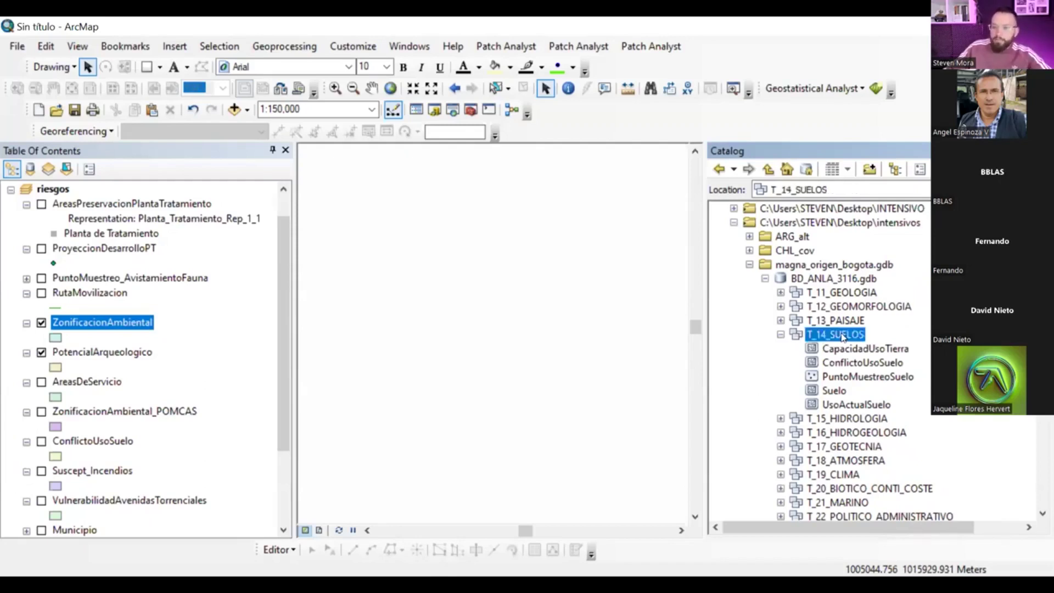
click(781, 334)
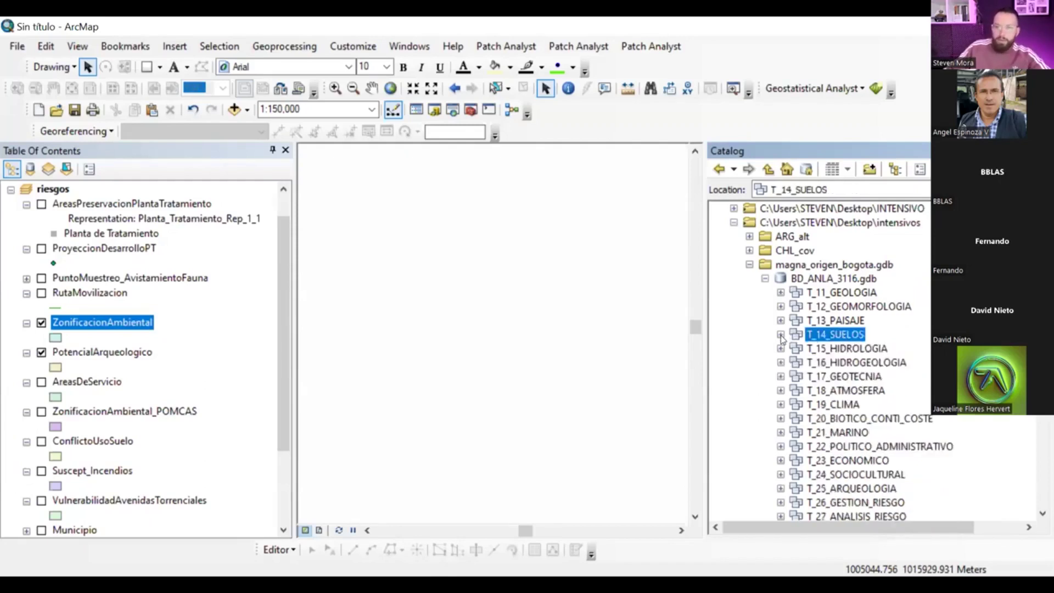
Check the T_17_GEOTECNIA dataset and expand T_11_GEOLOGIA to view its feature classes
click(781, 376)
click(780, 377)
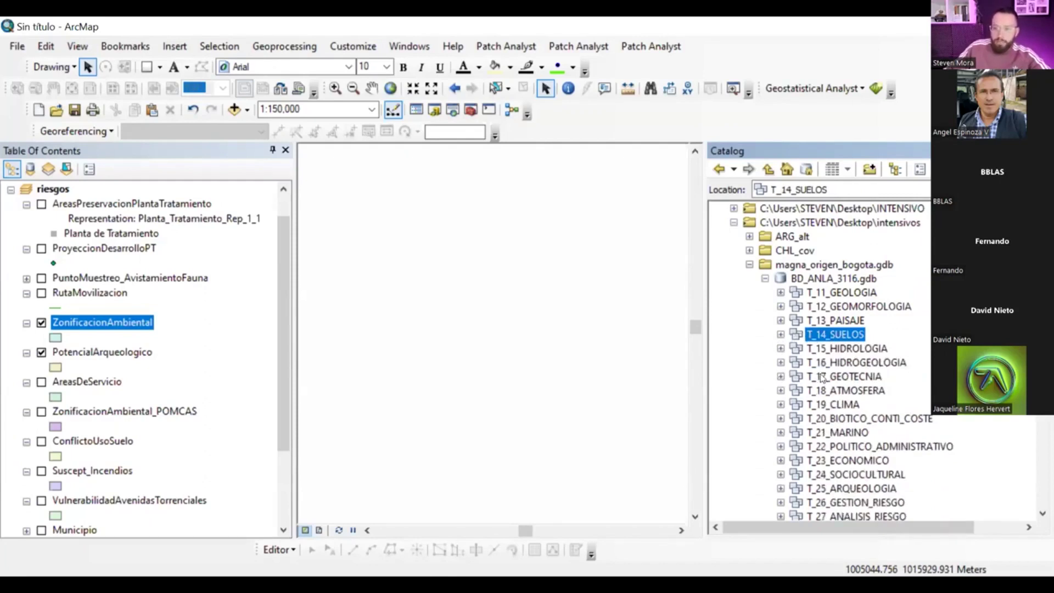
scroll(813, 406, down, 2)
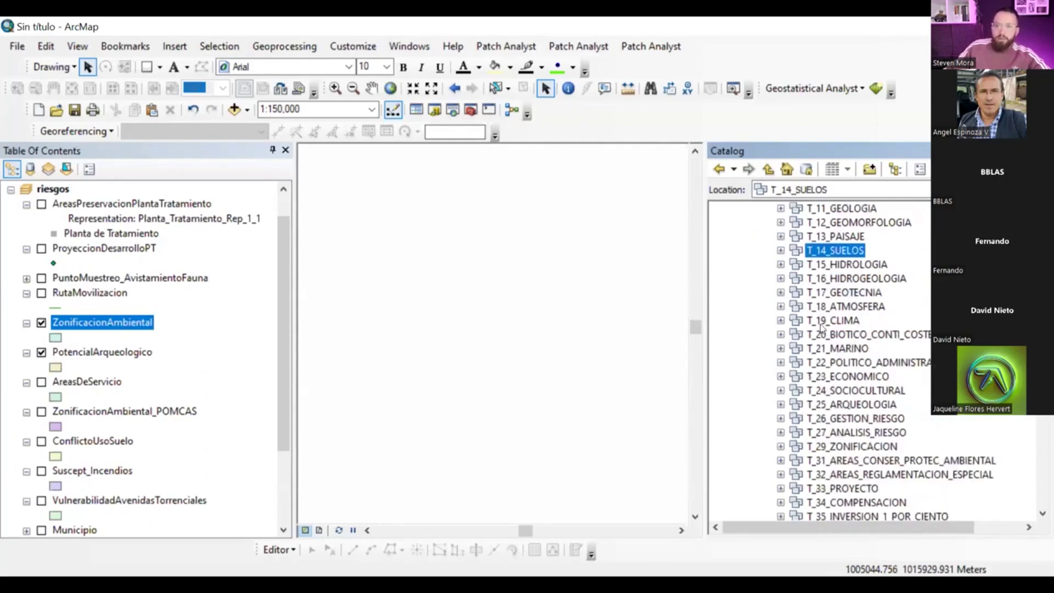
scroll(821, 330, up, 2)
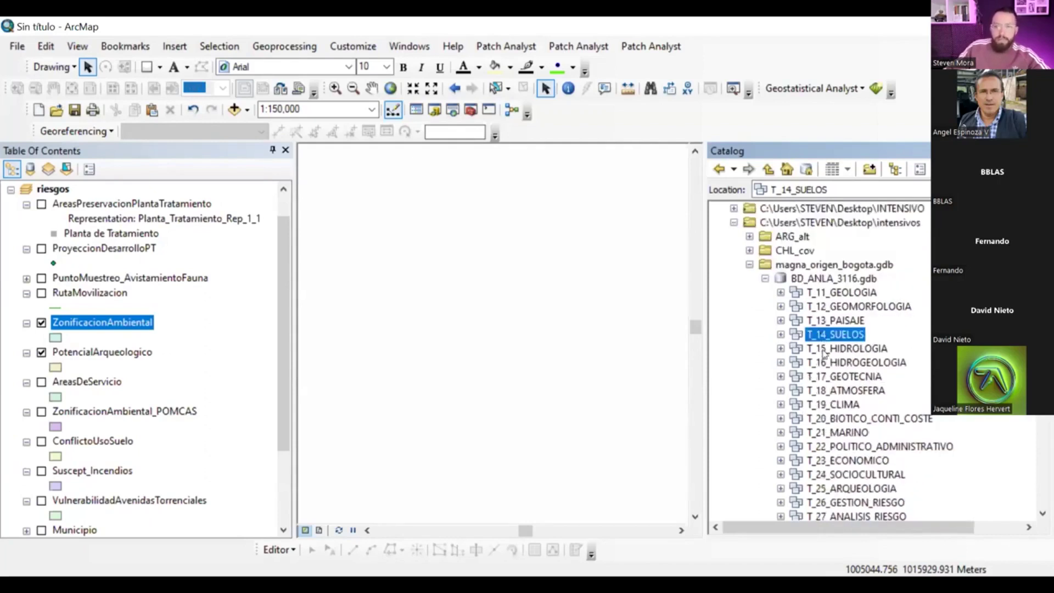
click(780, 293)
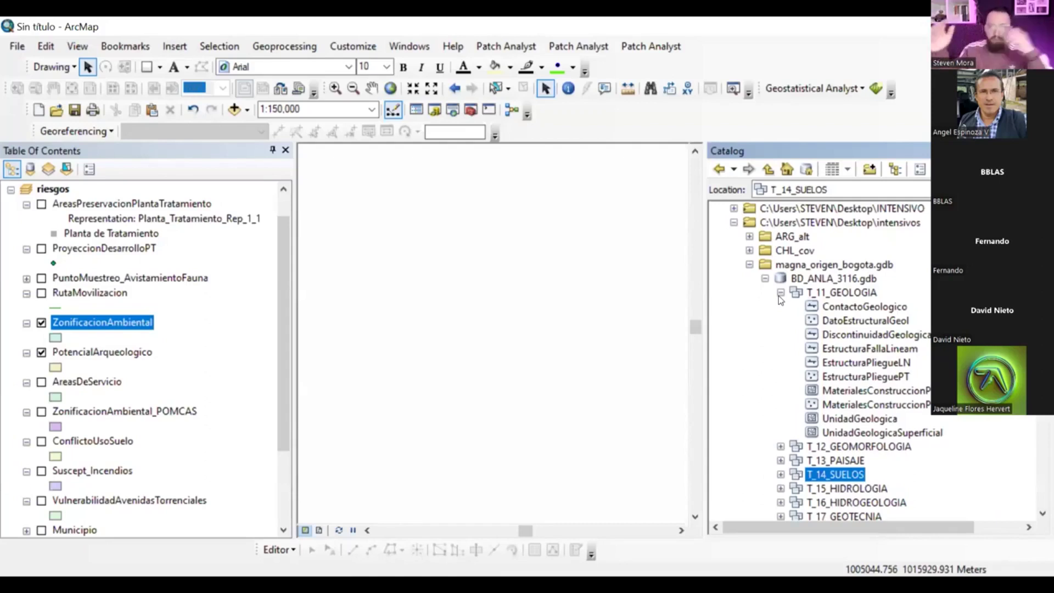
Collapse T_11_GEOLOGIA in the geodatabase and check the feature classes inside T_36_CONTINGENCIAS, closing that dataset again
click(780, 294)
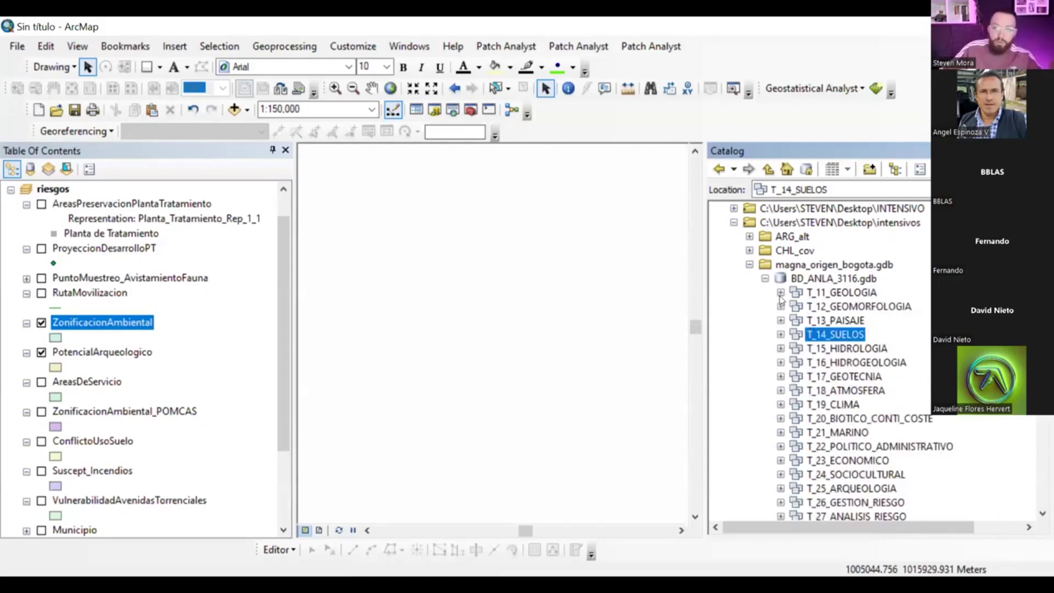
scroll(792, 356, down, 3)
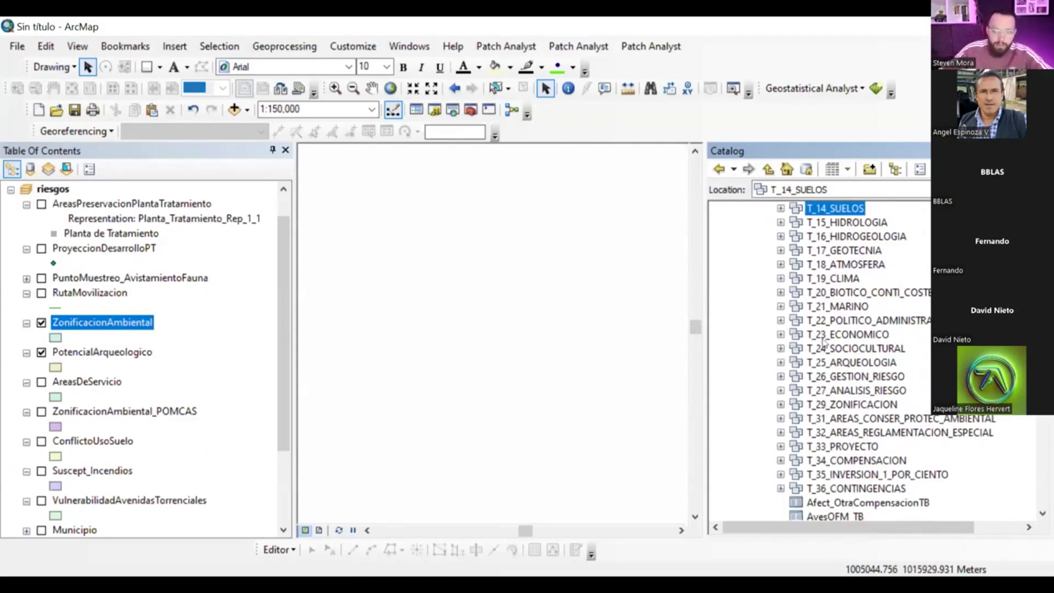
scroll(821, 351, down, 1)
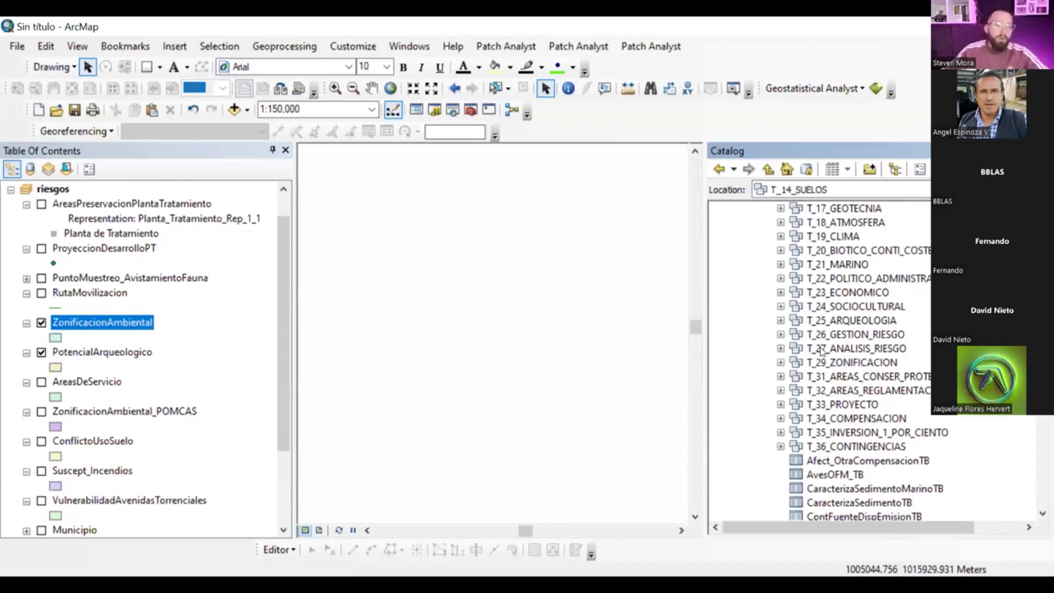
scroll(822, 379, down, 1)
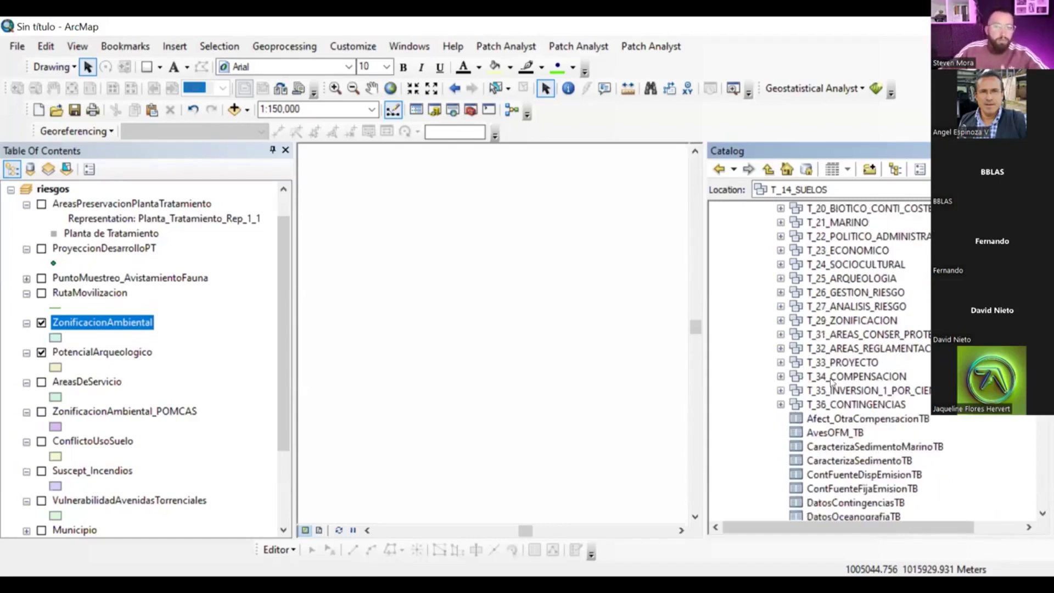
scroll(821, 386, down, 1)
click(781, 362)
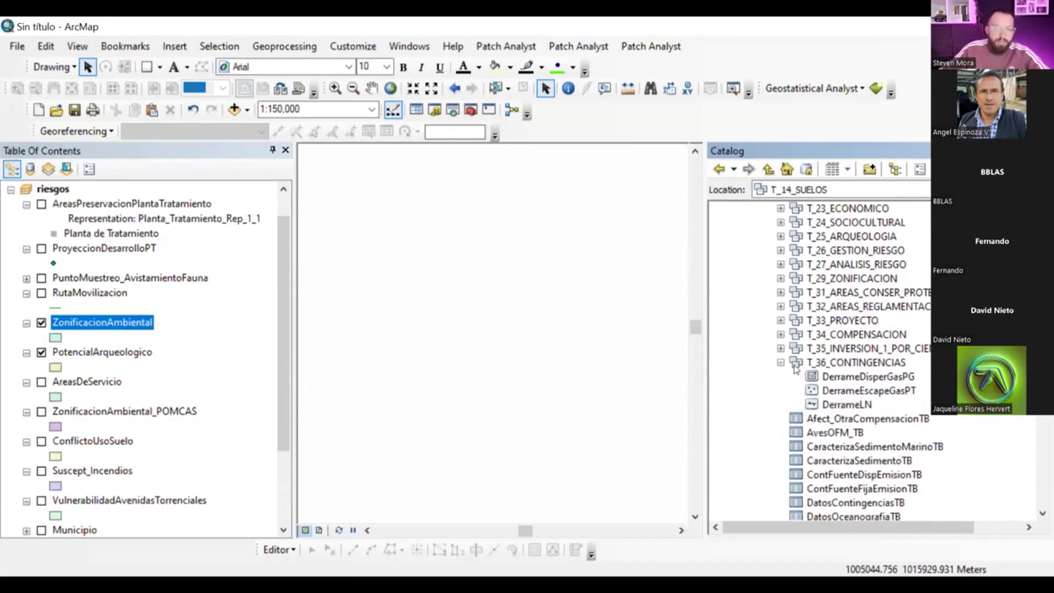
click(781, 363)
Expand the T_17_GEOTECNIA dataset to show its feature classes and select the dataset
scroll(804, 400, up, 3)
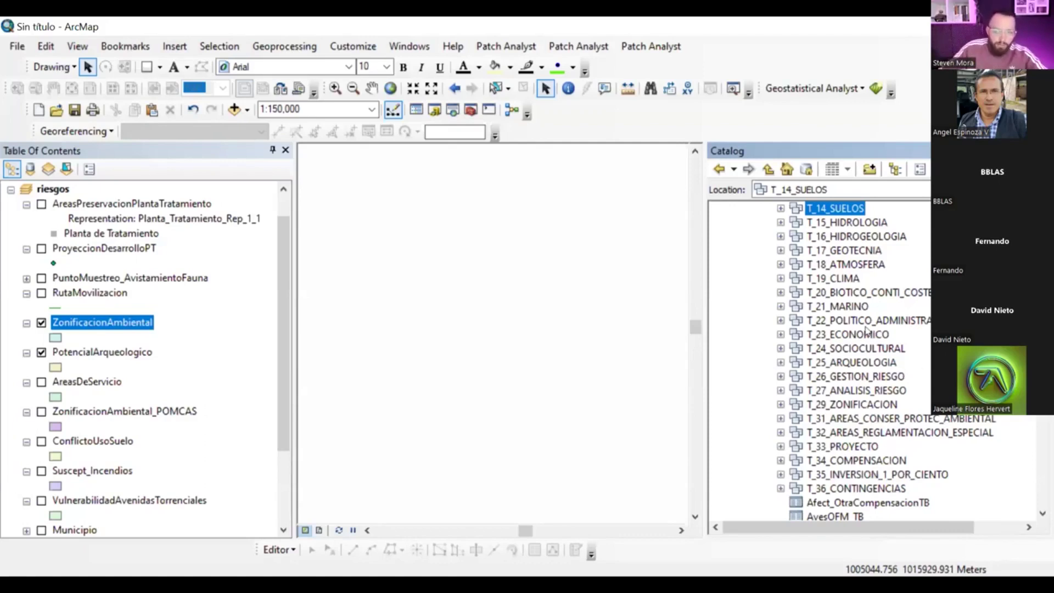
scroll(870, 332, up, 1)
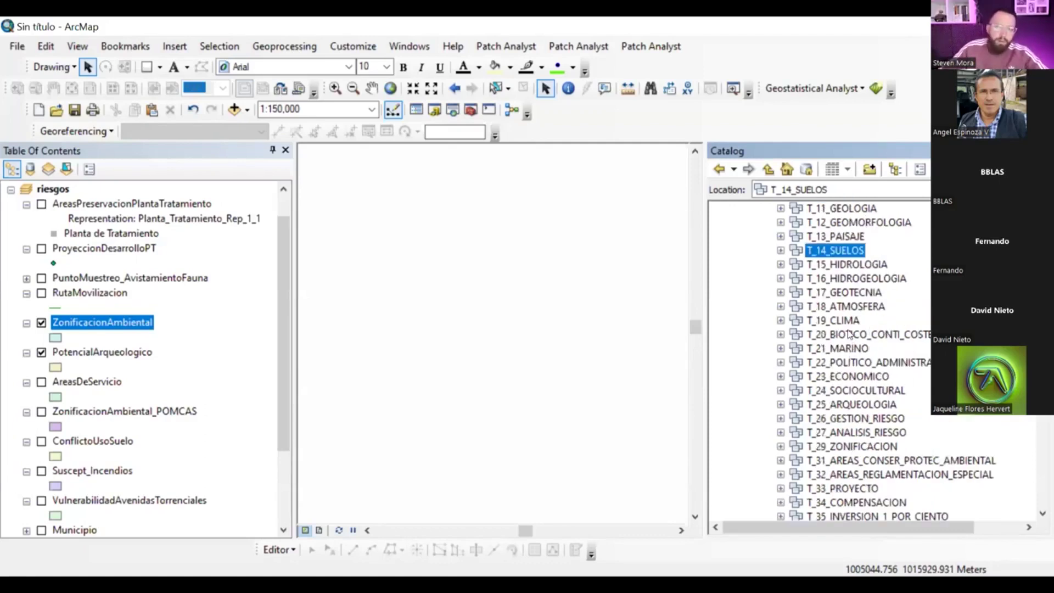
click(780, 293)
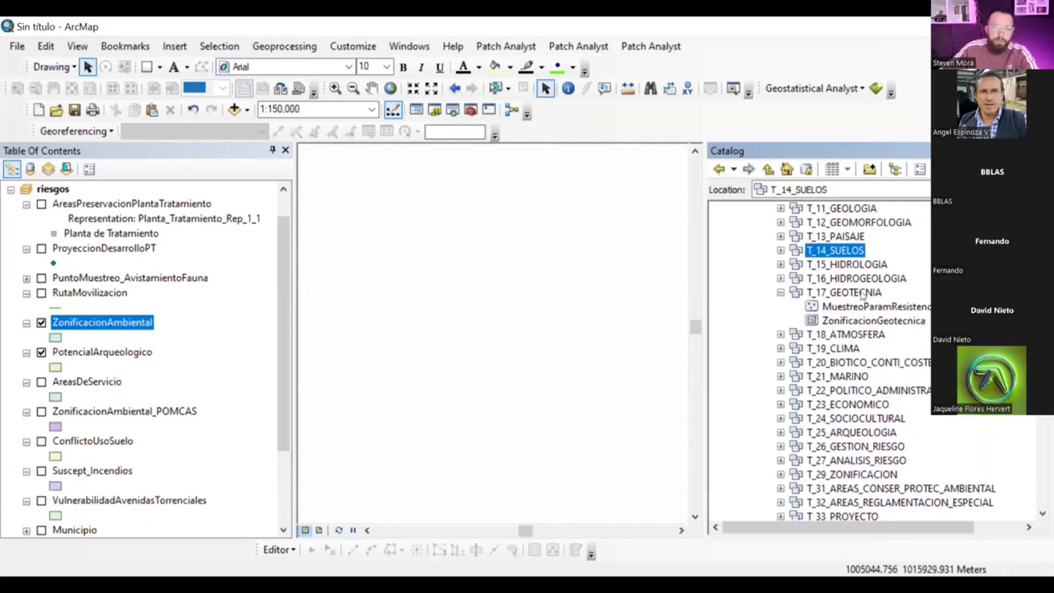
click(795, 294)
Browse the standalone tables listed below the thematic datasets, covering the MMA, Muestreo, Registros and Seg groups
scroll(831, 356, up, 3)
scroll(834, 368, down, 5)
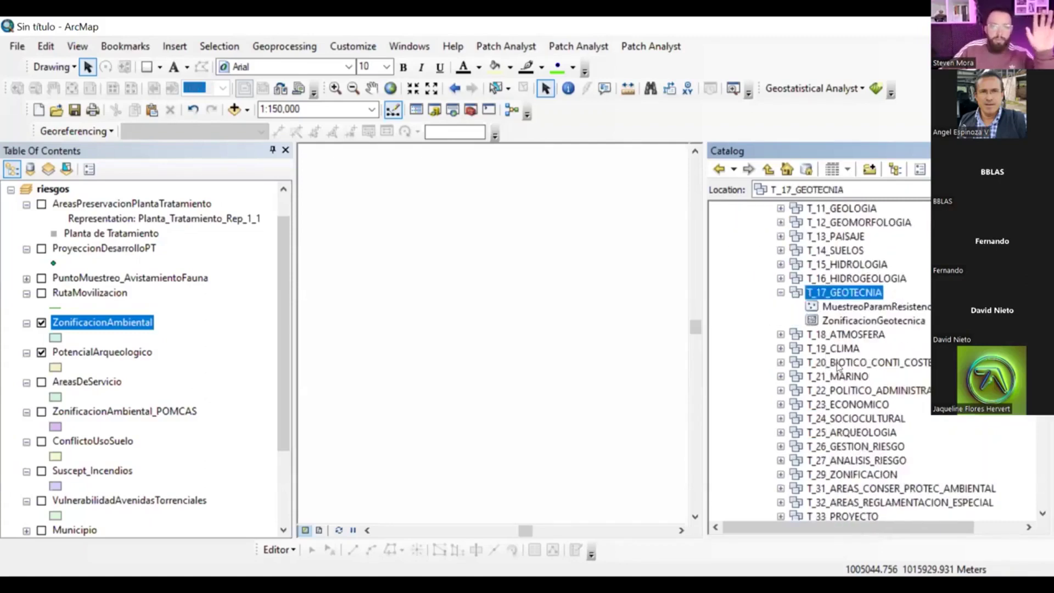
scroll(838, 379, down, 20)
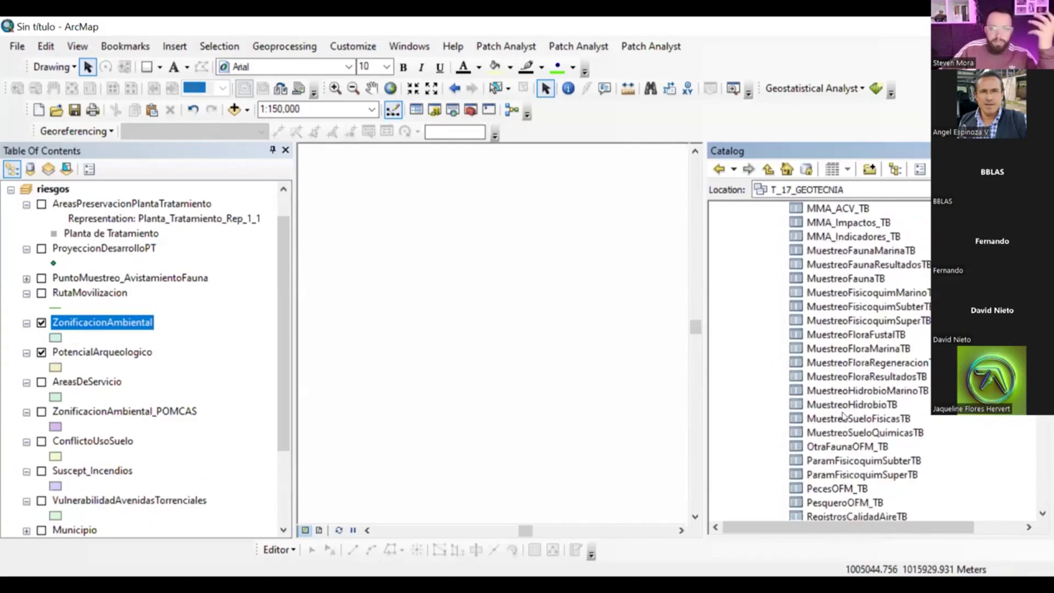
scroll(843, 417, down, 6)
scroll(844, 414, up, 4)
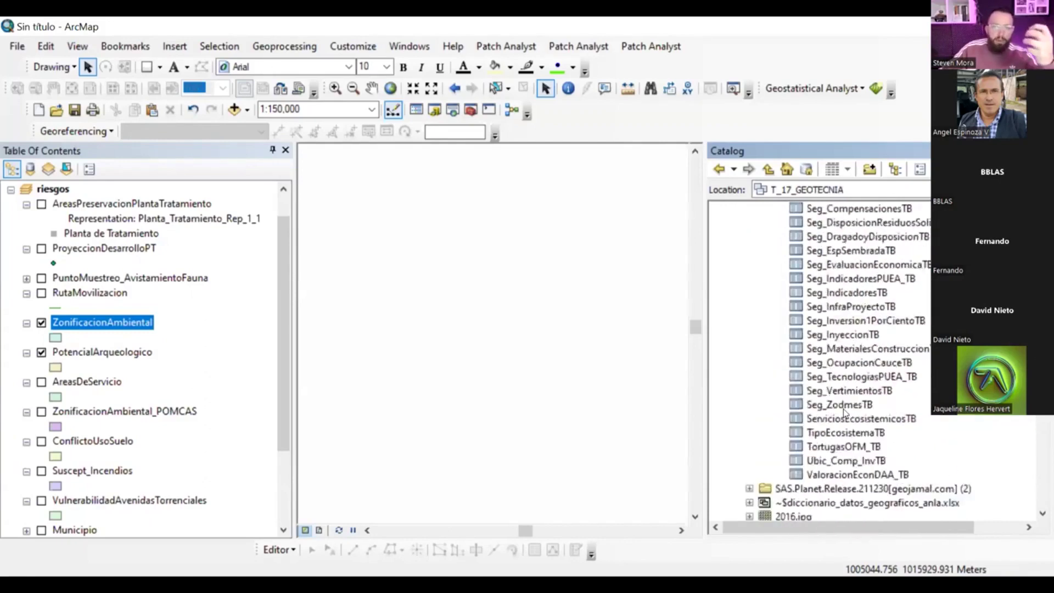
scroll(844, 411, up, 7)
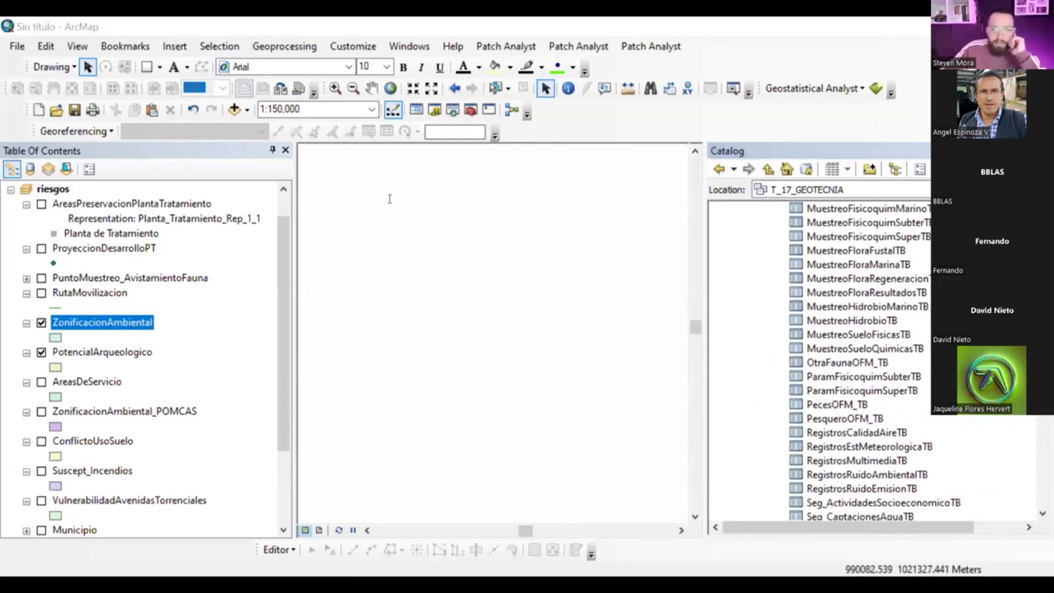
Point out the marine fauna tables TortugasOFM_TB, PesqueroOFM_TB and PecesOFM_TB among the standalone tables
scroll(873, 460, down, 8)
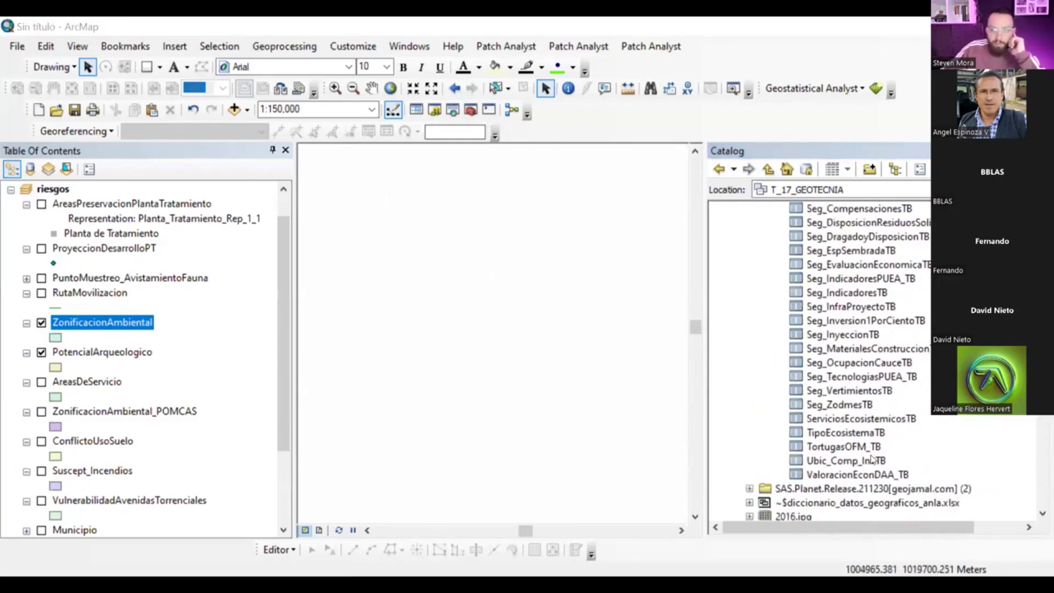
scroll(873, 459, up, 1)
scroll(865, 461, down, 1)
click(847, 447)
scroll(849, 450, up, 5)
click(845, 307)
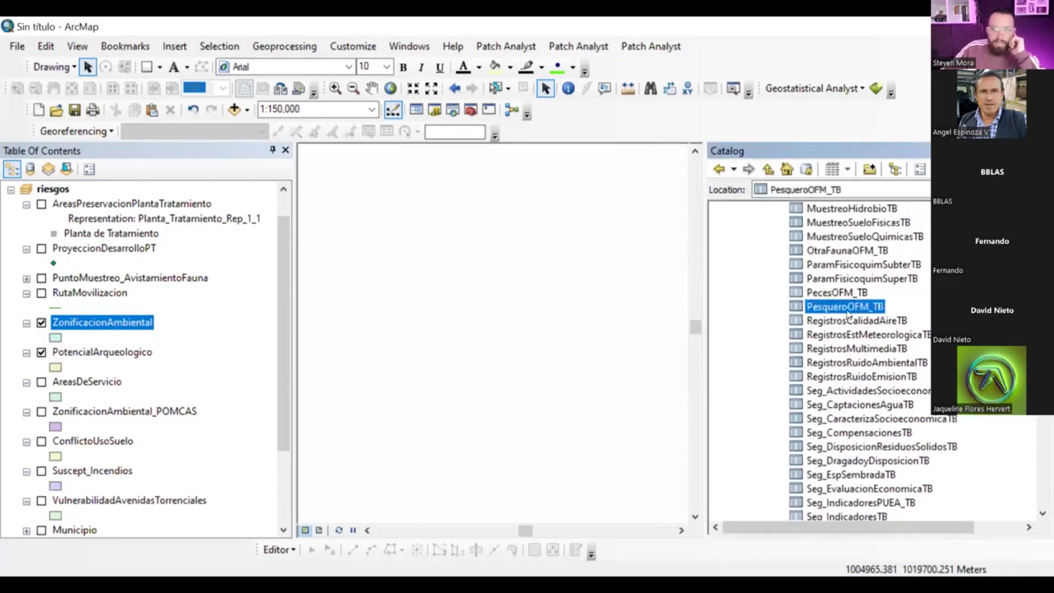
click(844, 296)
scroll(851, 373, up, 3)
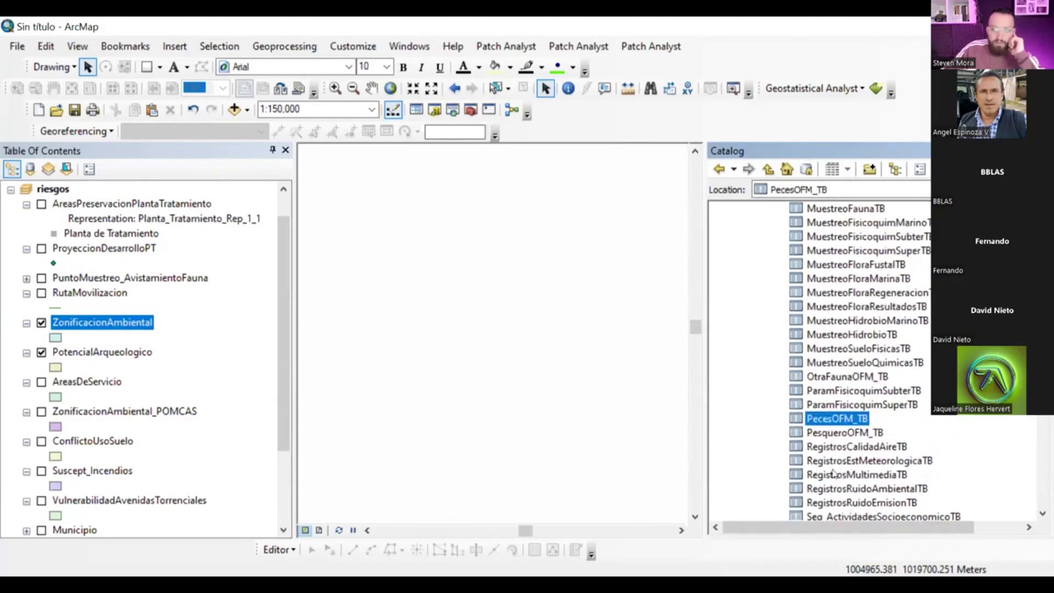
scroll(857, 473, up, 5)
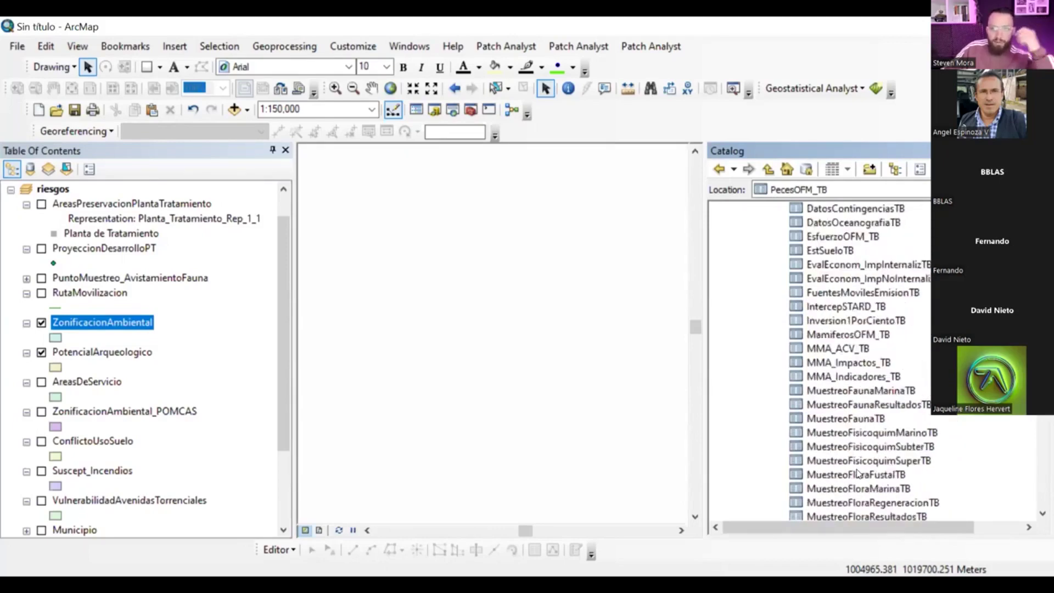
Expand the T_21_MARINO dataset and point out Batimetria, EcosistemaMarino, MuestreoFaunaMarina and PuntoMuestreoAguaMarino
scroll(858, 473, up, 8)
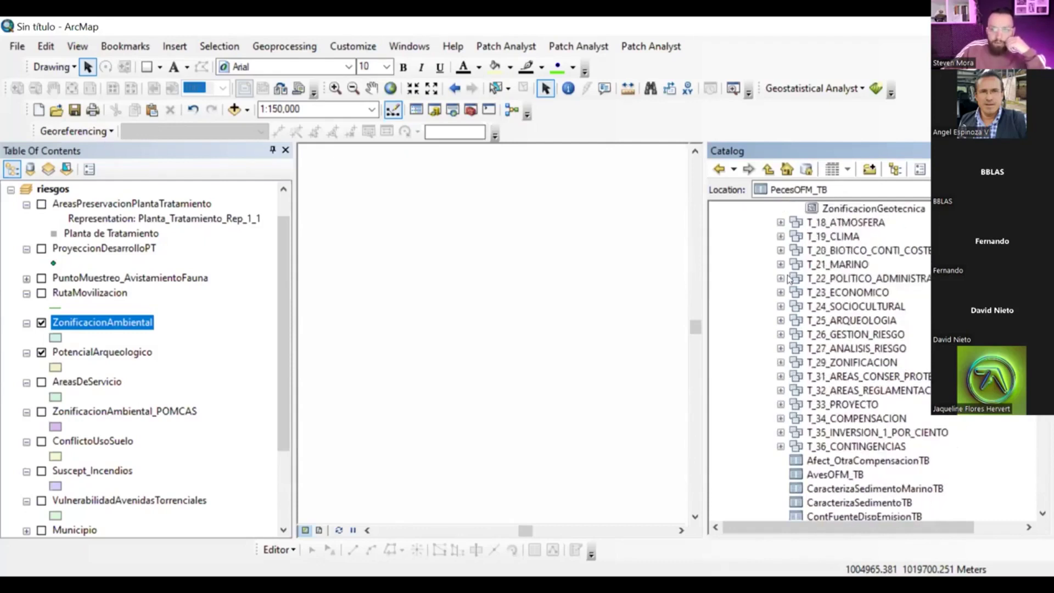
click(780, 263)
click(852, 268)
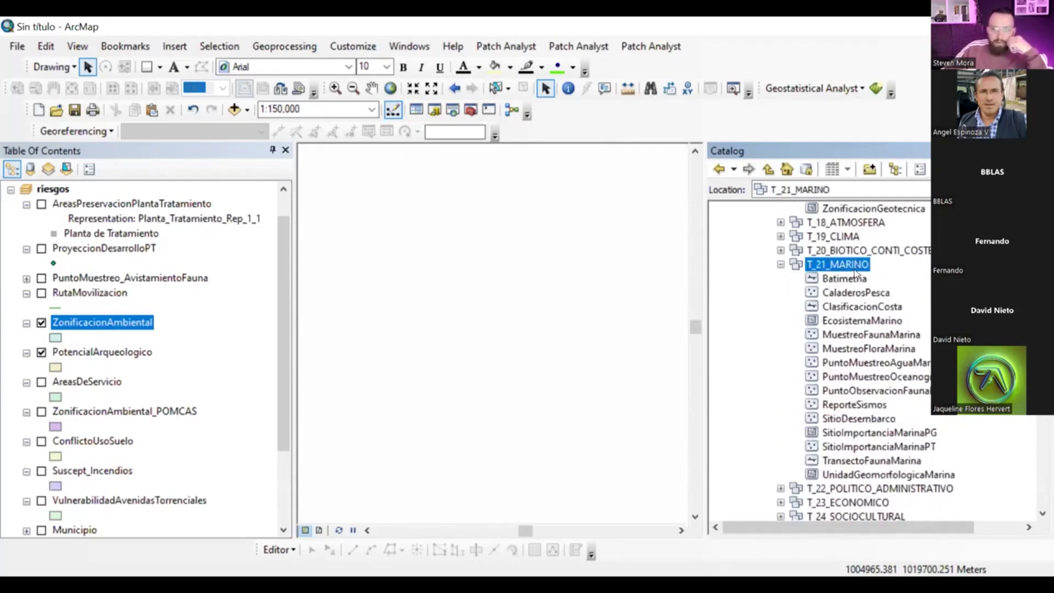
click(846, 280)
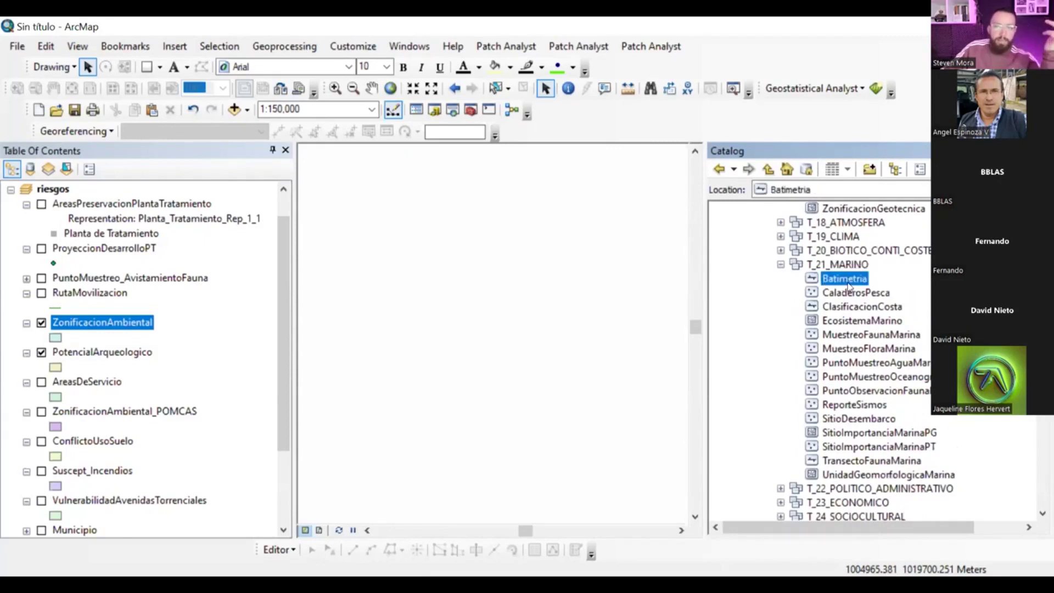
click(889, 320)
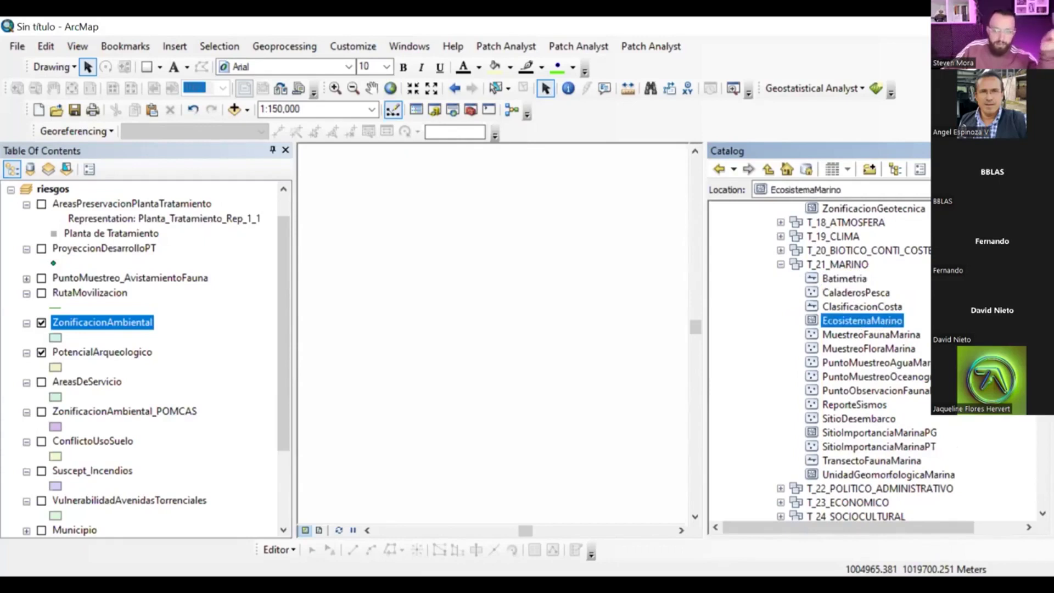
click(915, 335)
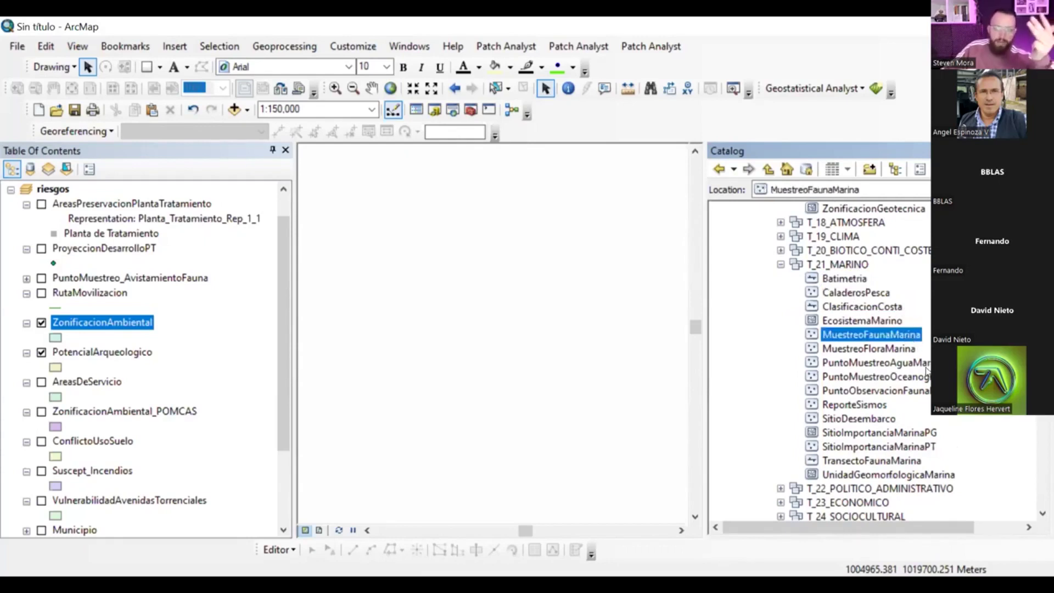
click(927, 363)
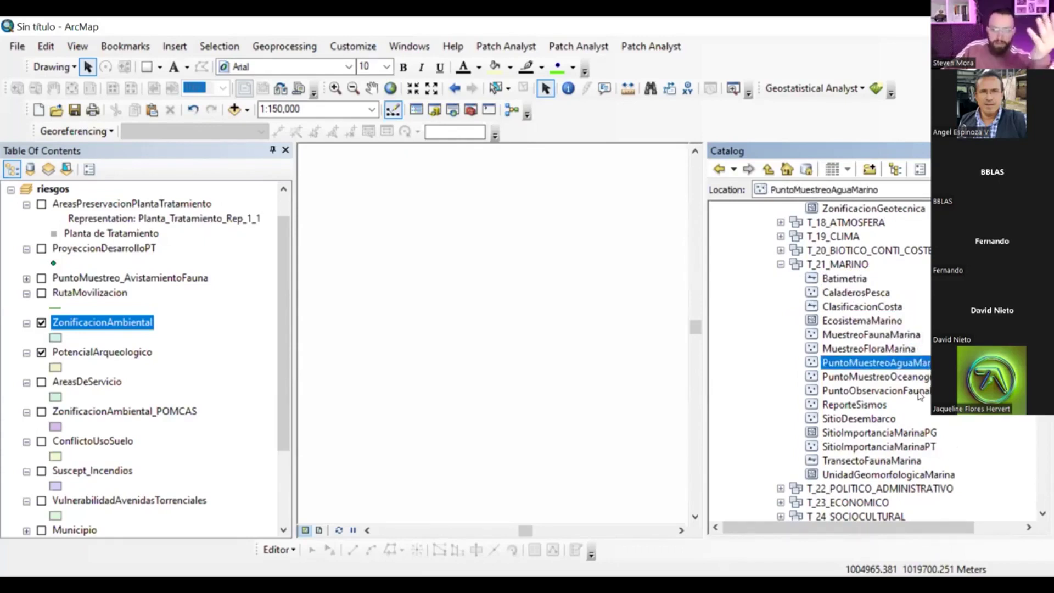
Point out SitioDesembarco, SitioImportanciaMarinaPG, TransectoFaunaMarina and UnidadGeomorfologicaMarina in the marine dataset, returning to Batimetria
click(888, 420)
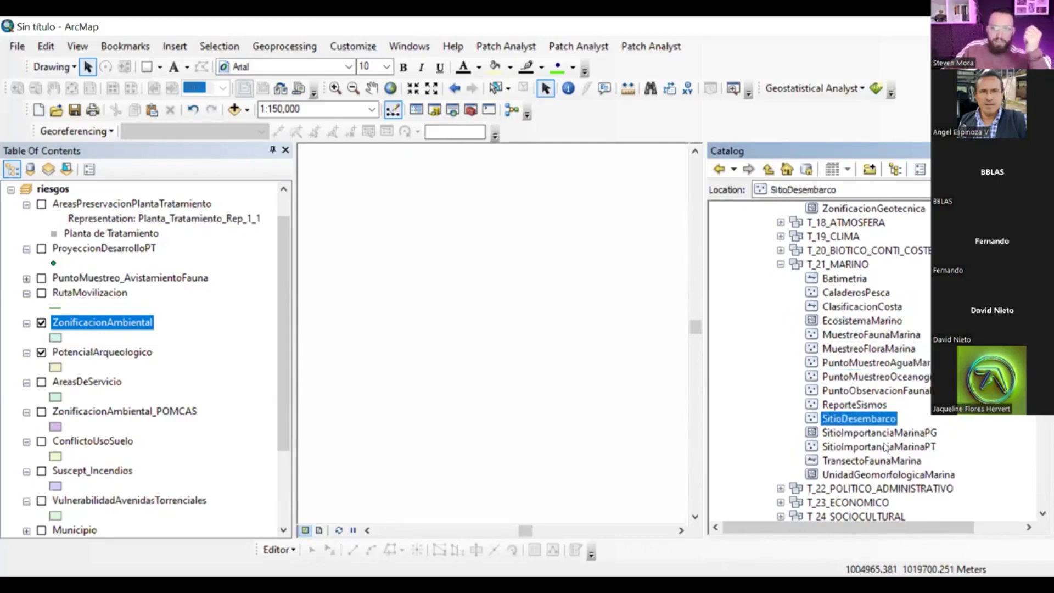
click(895, 434)
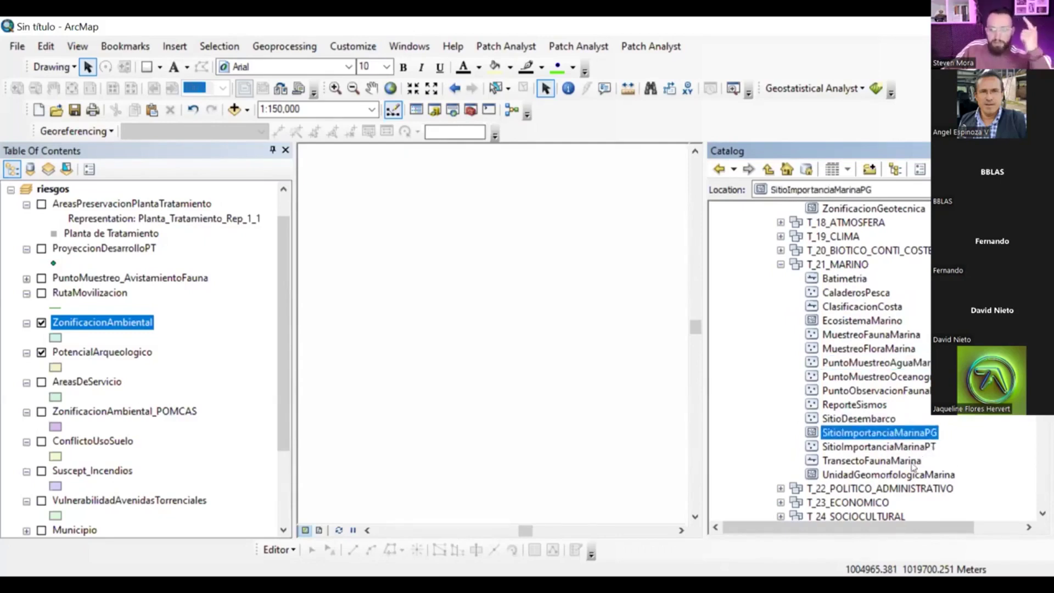
click(913, 462)
click(915, 476)
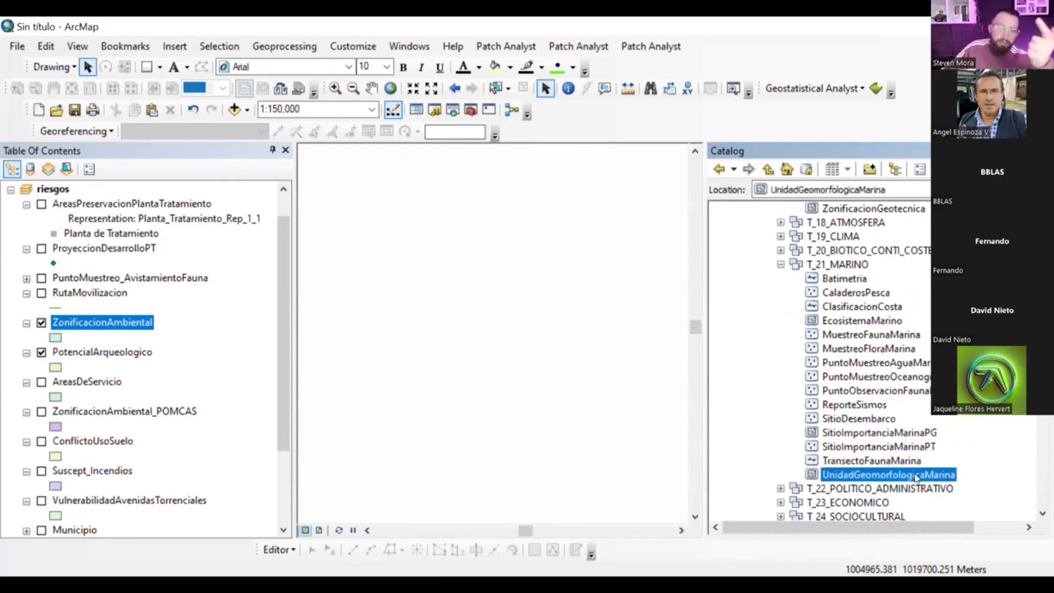
click(844, 279)
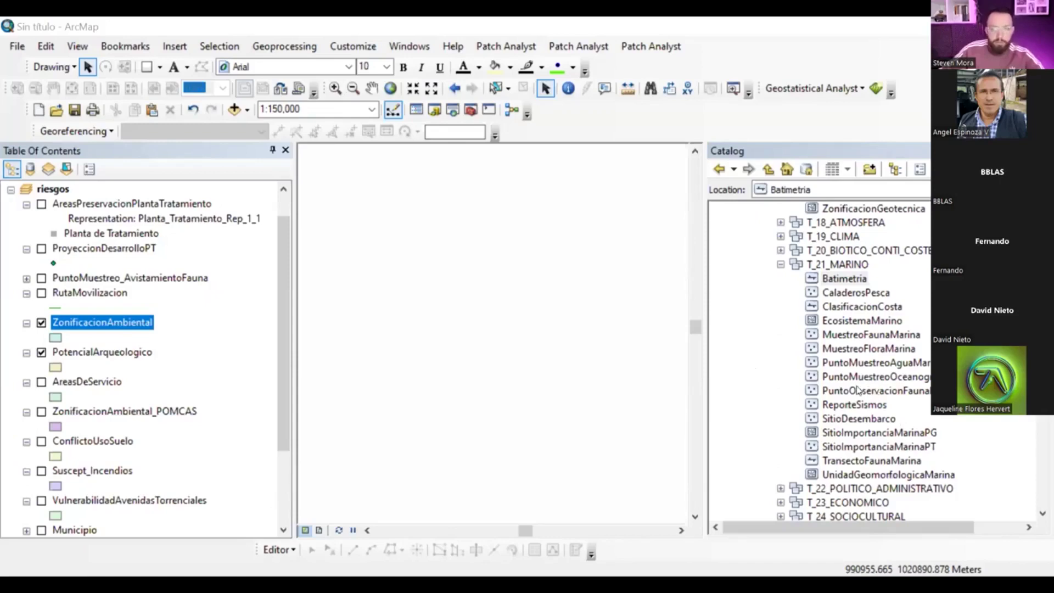
Look over the remaining thematic datasets from T_22_POLITICO_ADMINISTRATIVO to T_36_CONTINGENCIAS and the first tables below them
scroll(857, 391, up, 5)
scroll(860, 404, down, 13)
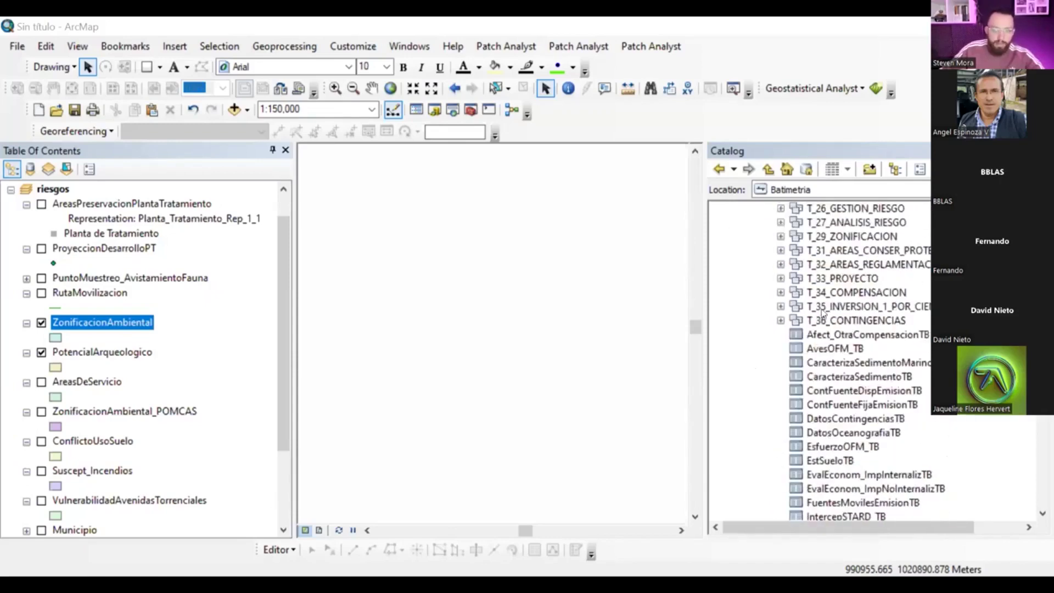
click(785, 325)
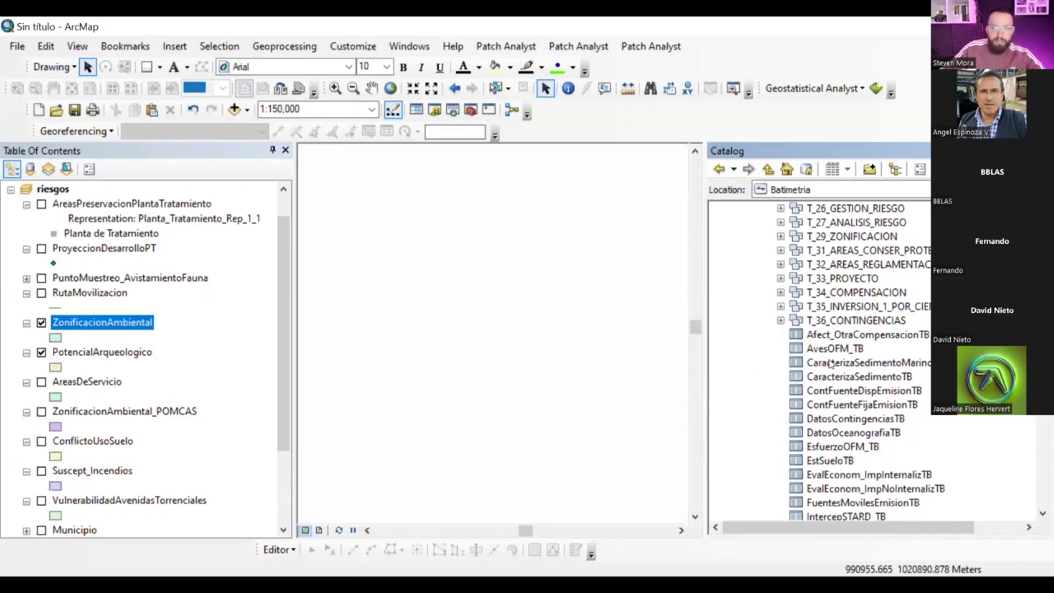
scroll(755, 242, up, 3)
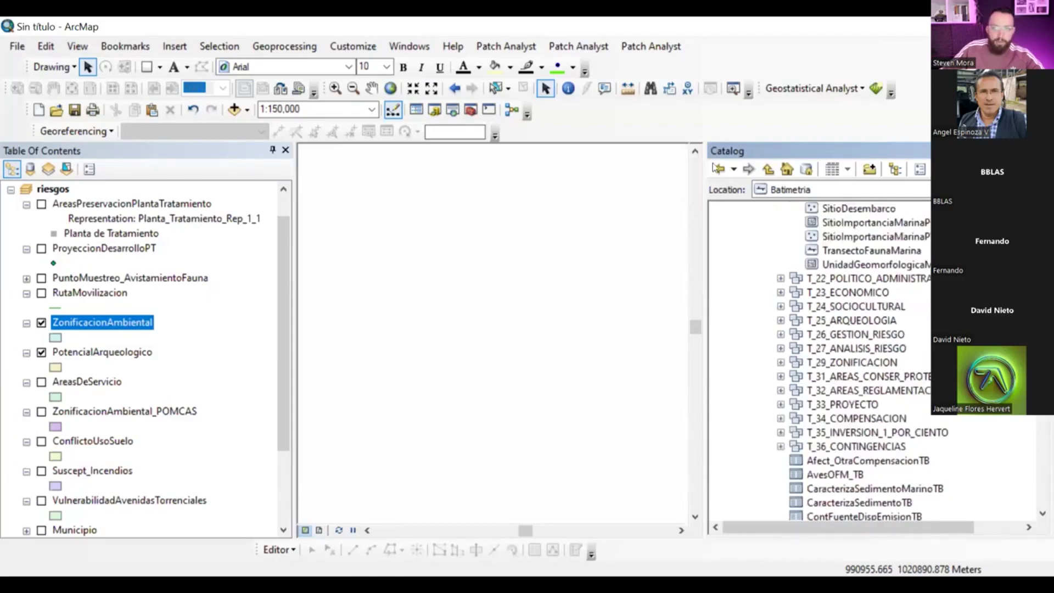
scroll(844, 475, up, 3)
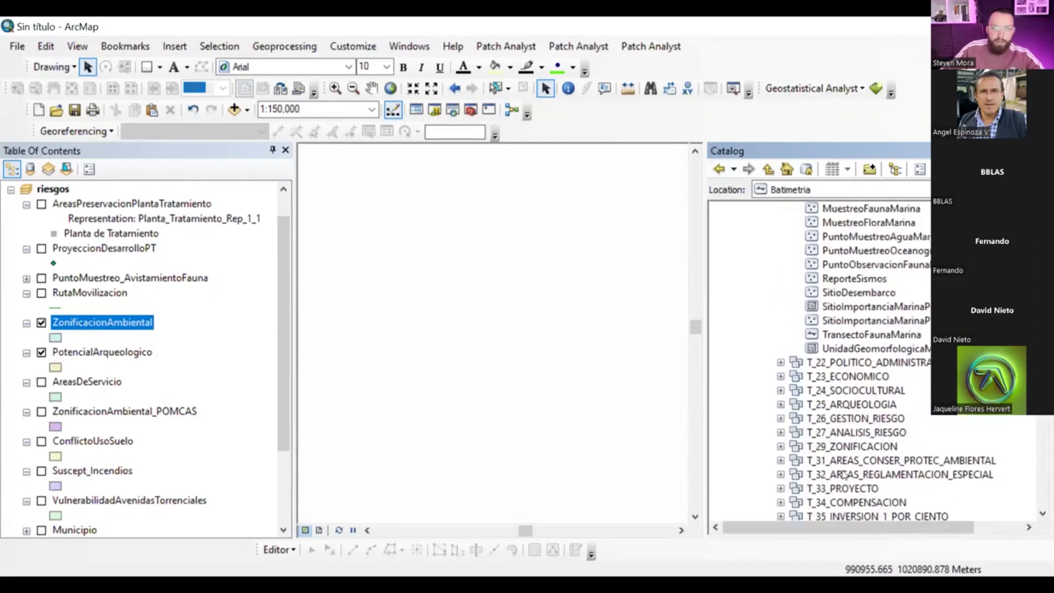
scroll(849, 464, down, 6)
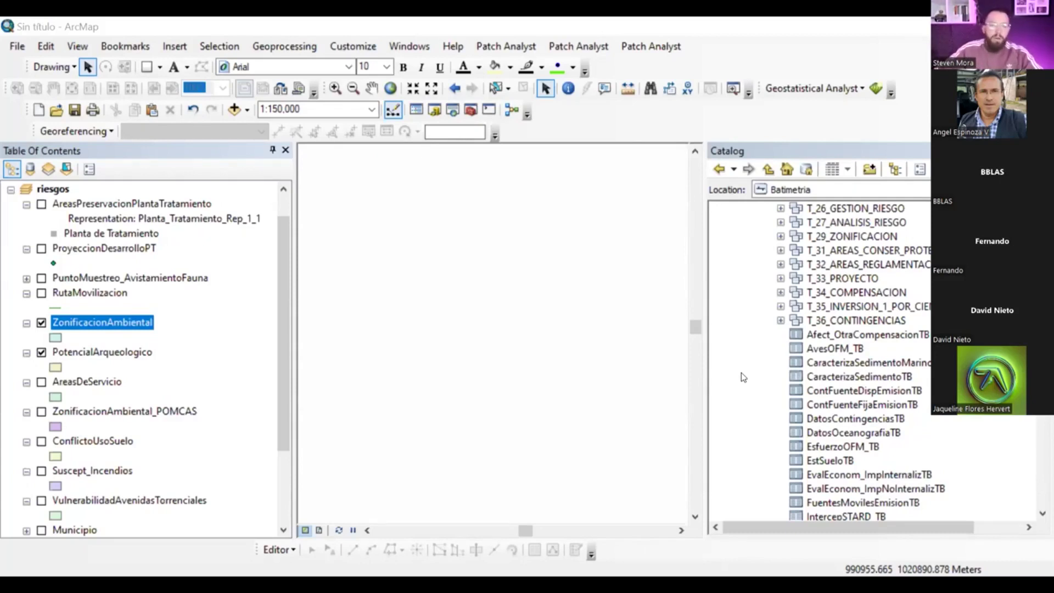
Turn off all layers of the riesgos data frame and collapse their legends
scroll(79, 334, up, 1)
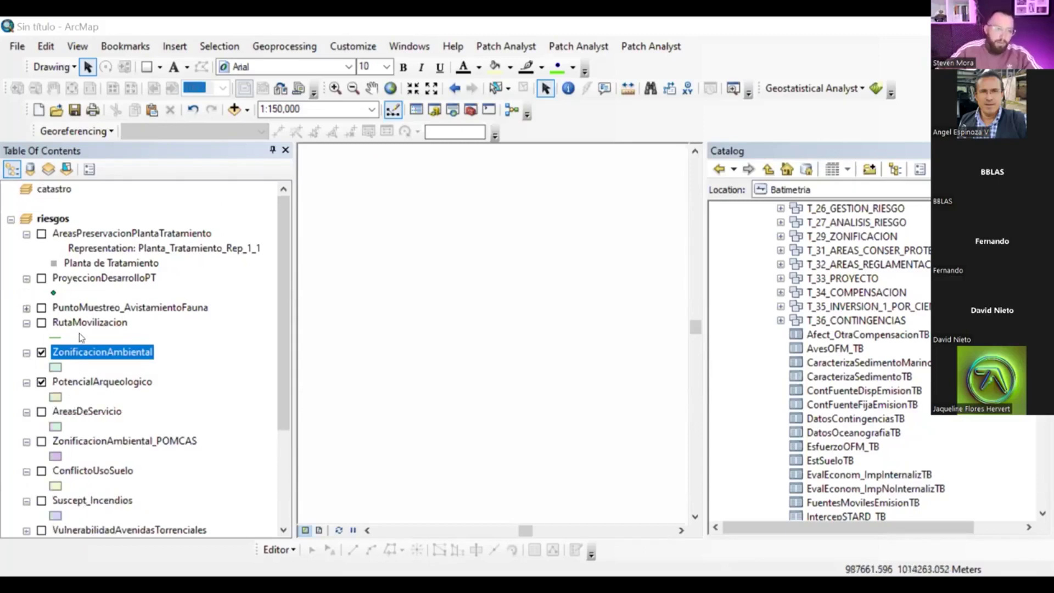
ctrl+click(41, 354)
ctrl+click(27, 353)
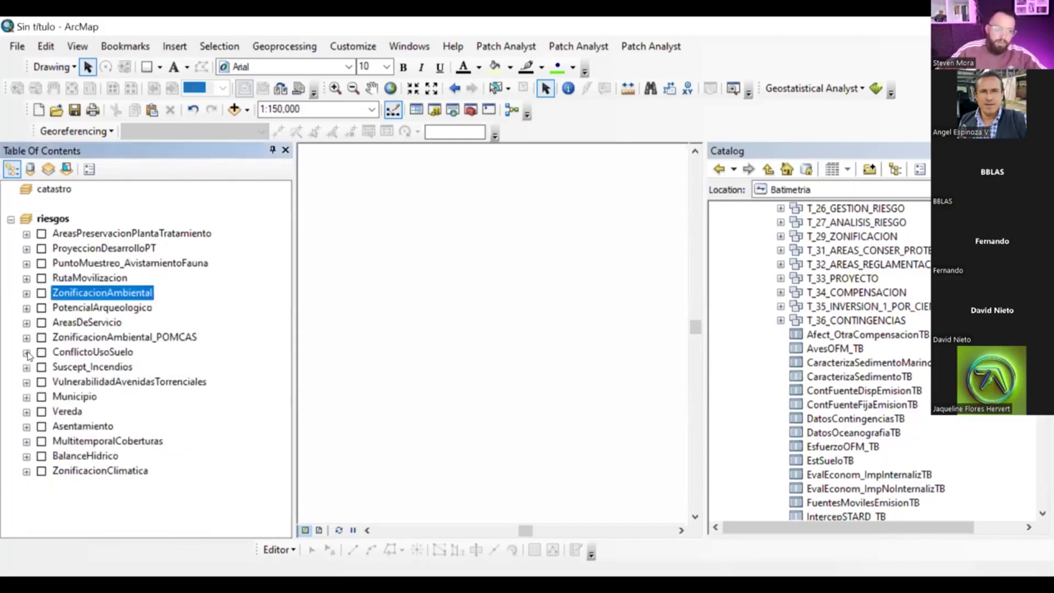
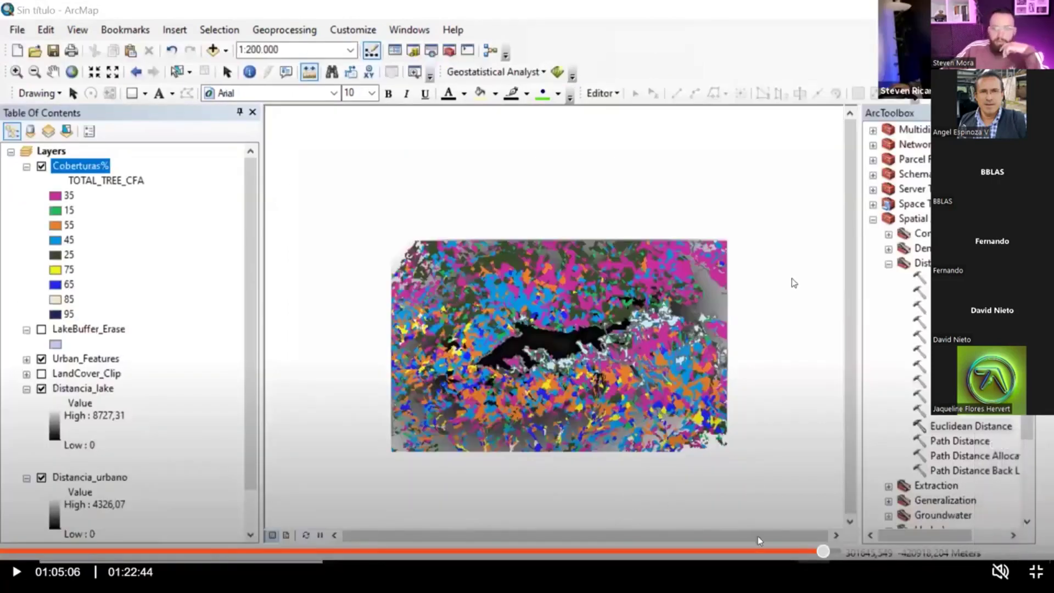
Skip the multicriteria class recording back to the lake buffer measurement, then to the slide on weighted suitability analysis, and leave full screen
click(756, 551)
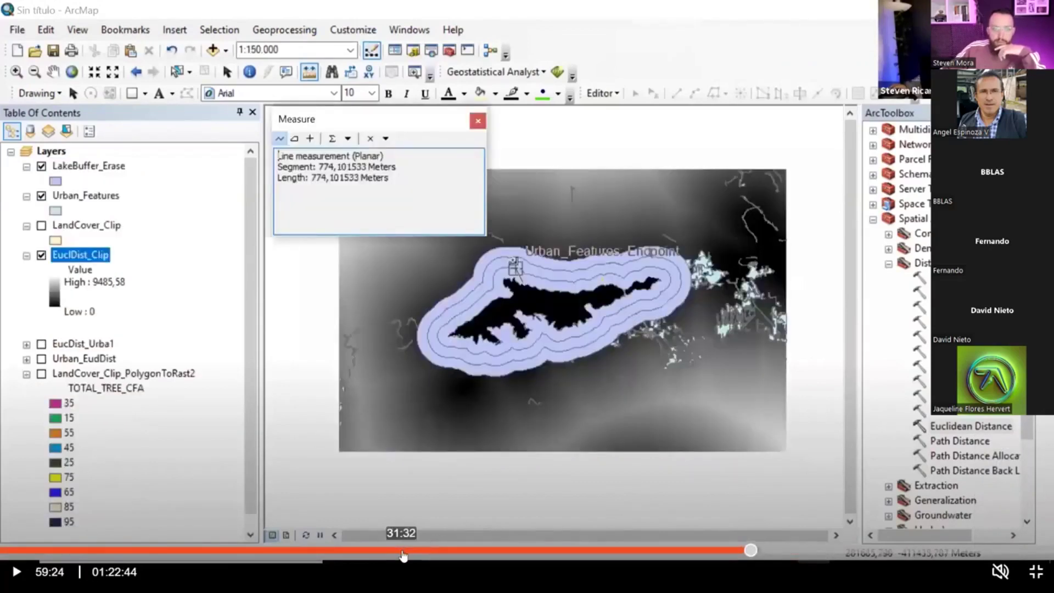
click(403, 553)
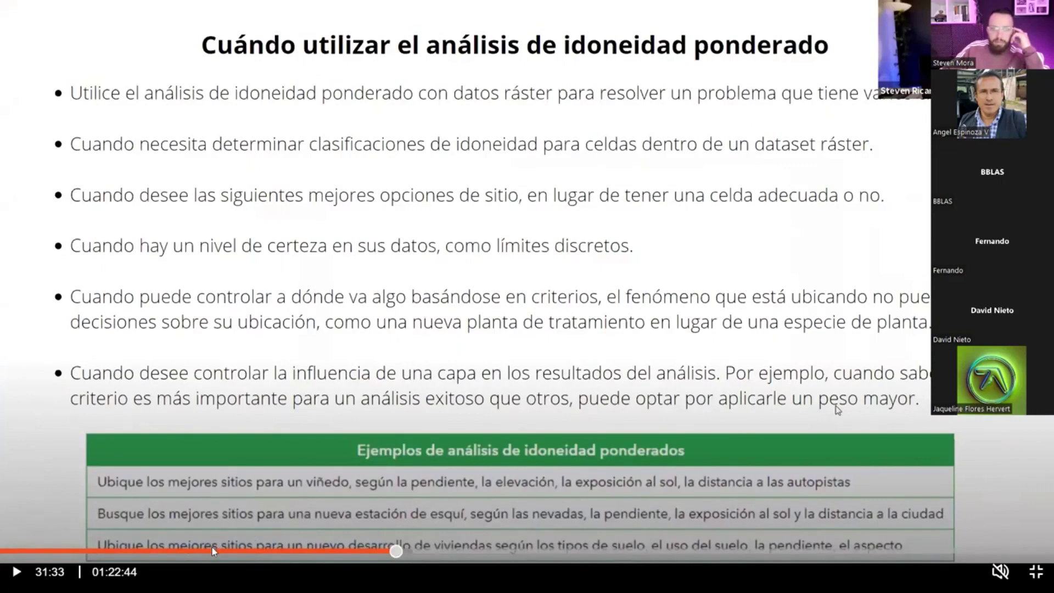
key(Escape)
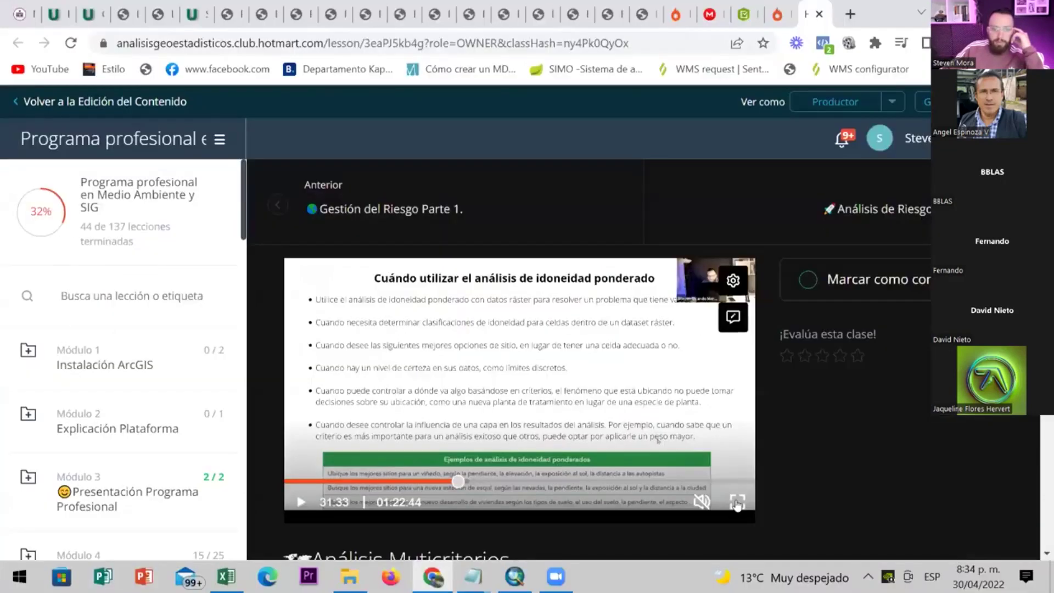
Skim the multicriteria recording in full screen: the ski station criteria, local operators and the fuzzy membership rasters in ArcMap
key(f)
click(147, 551)
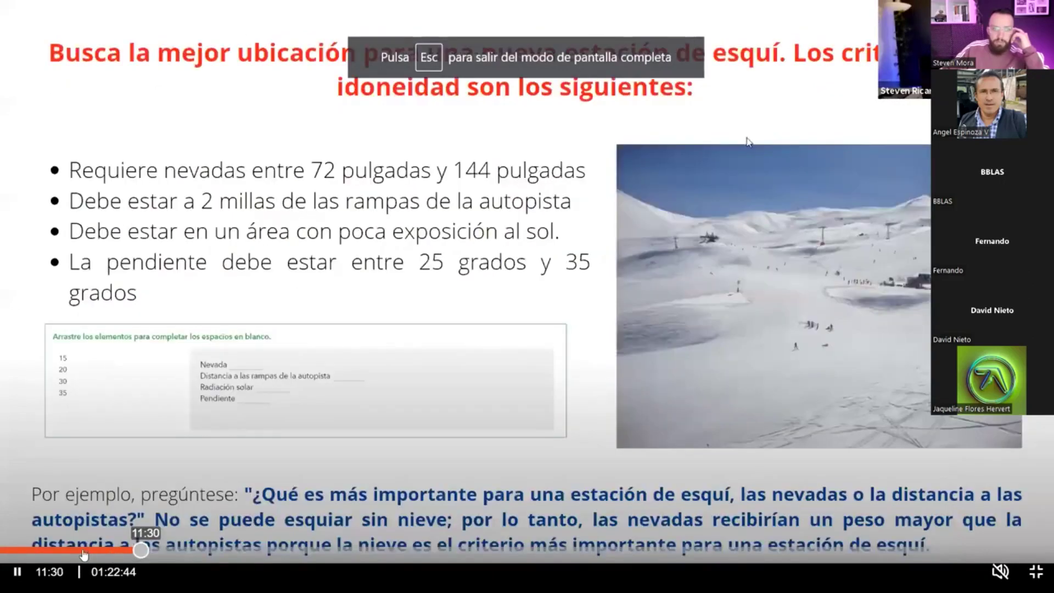
click(79, 550)
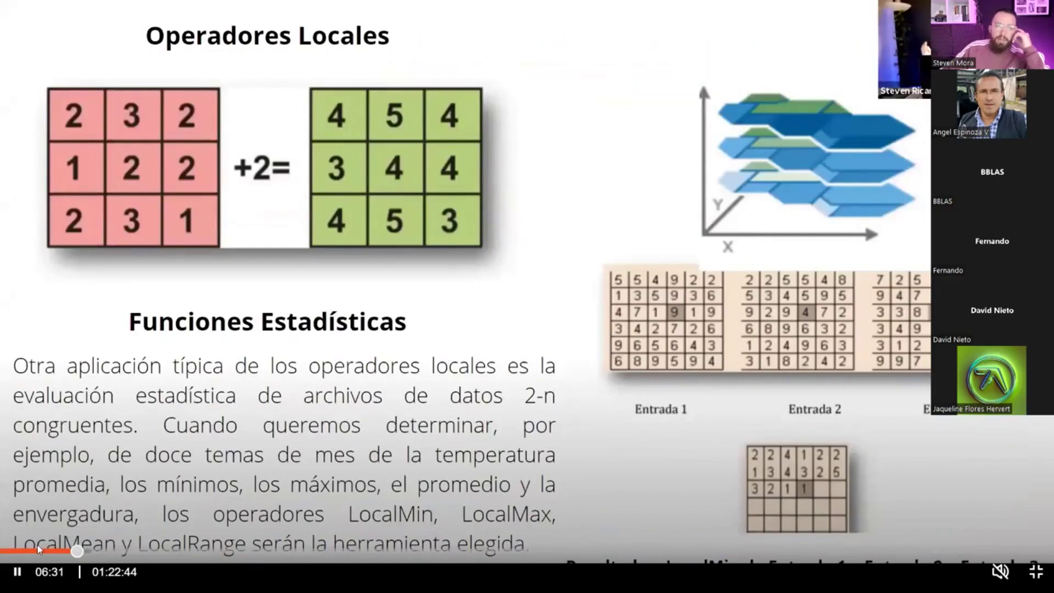
click(763, 550)
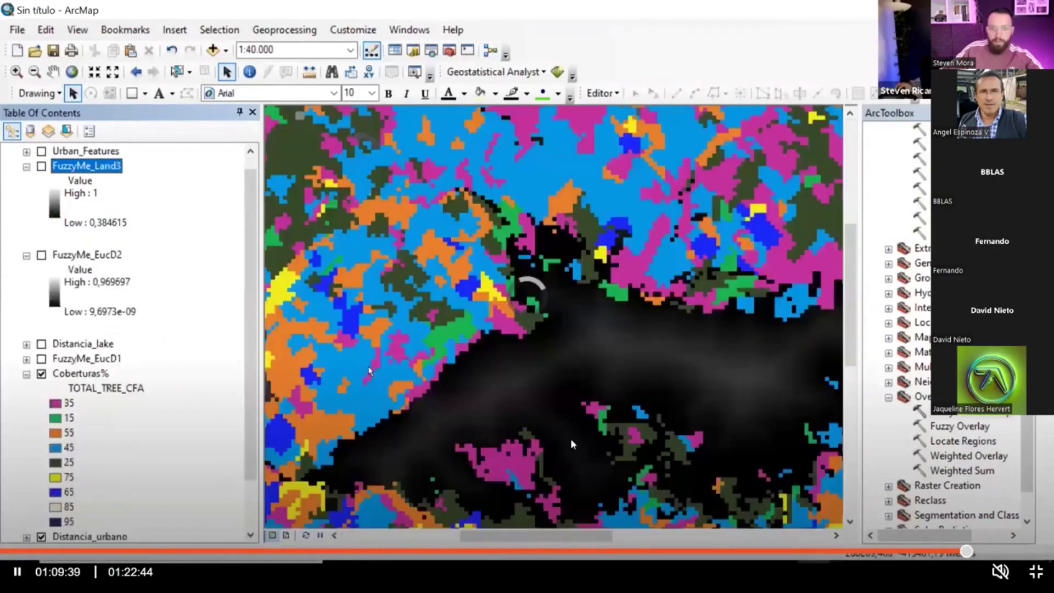
key(Escape)
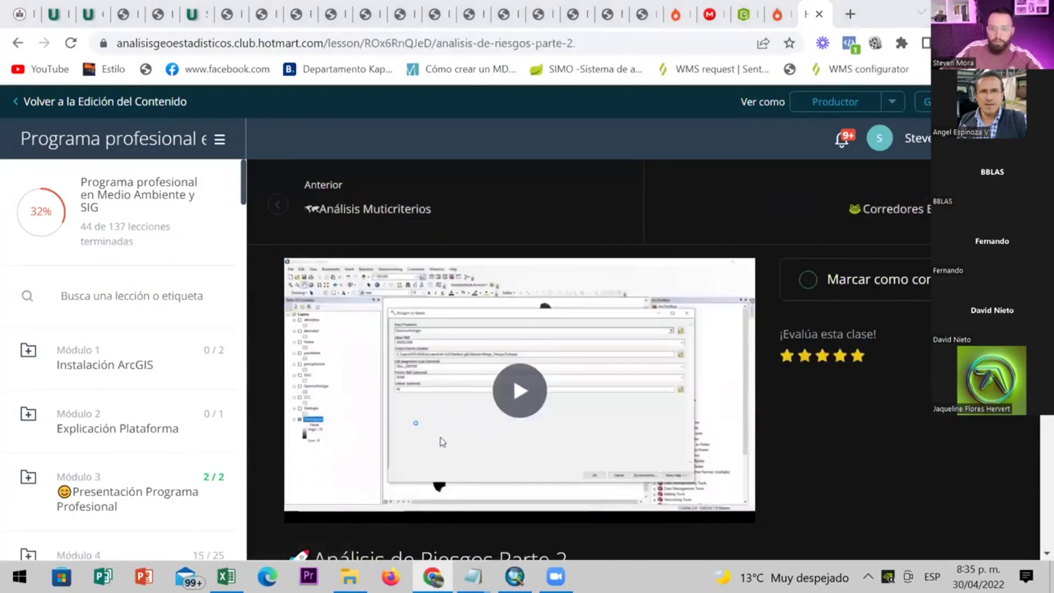
Show the Análisis de Riesgos Parte 2 recording in full screen and pause it at the Inundaciones SIAC weights table, around 04:14
click(736, 501)
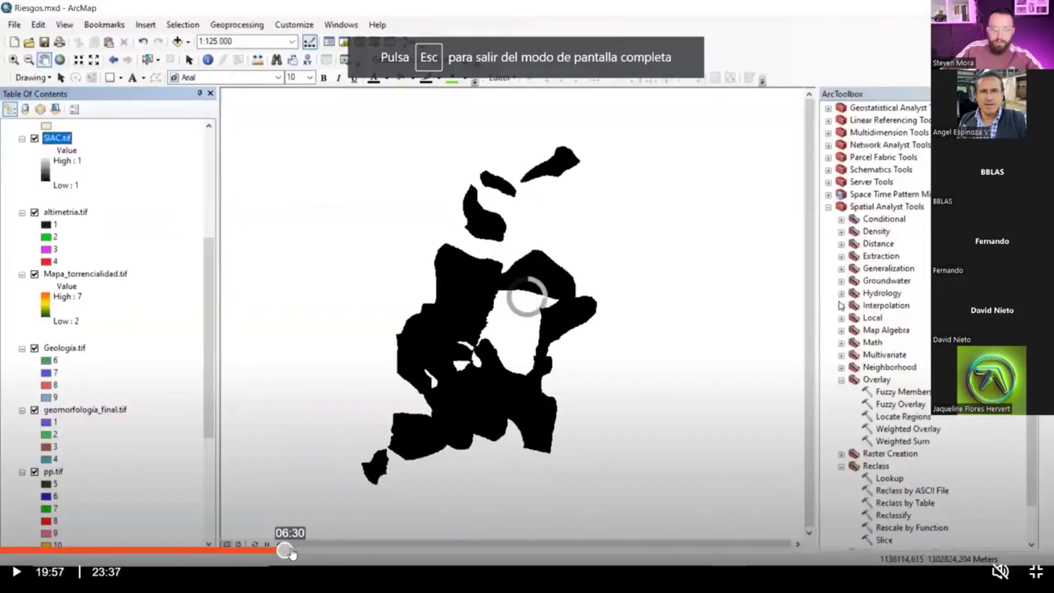
click(287, 551)
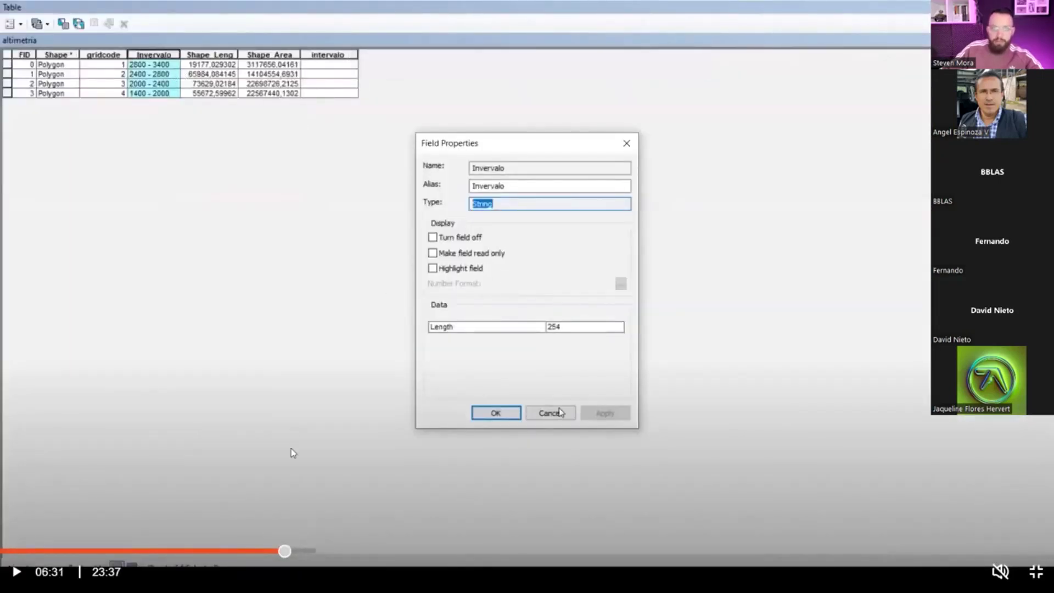
click(187, 551)
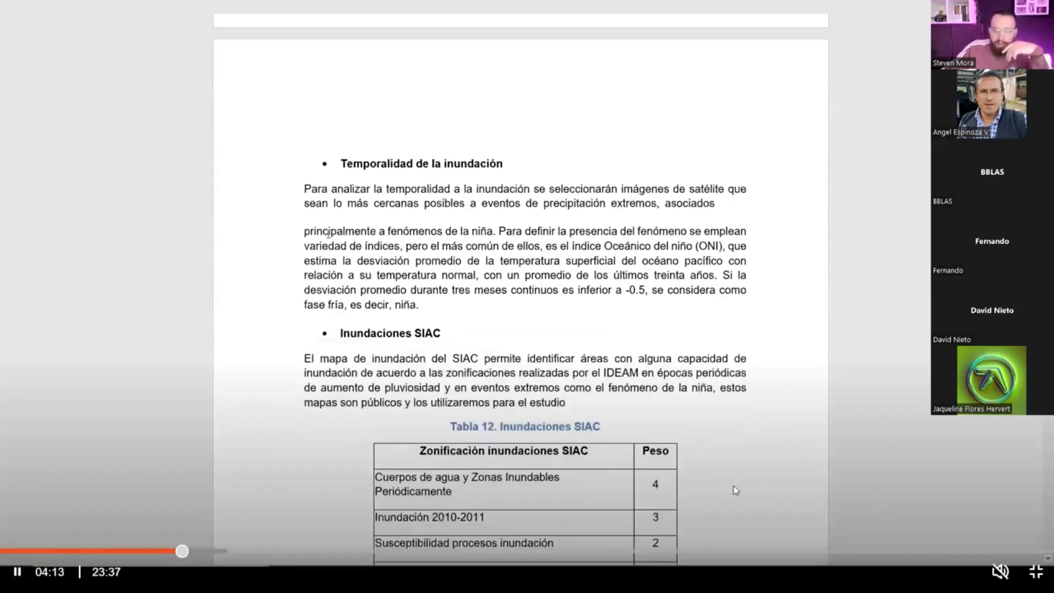
key(space)
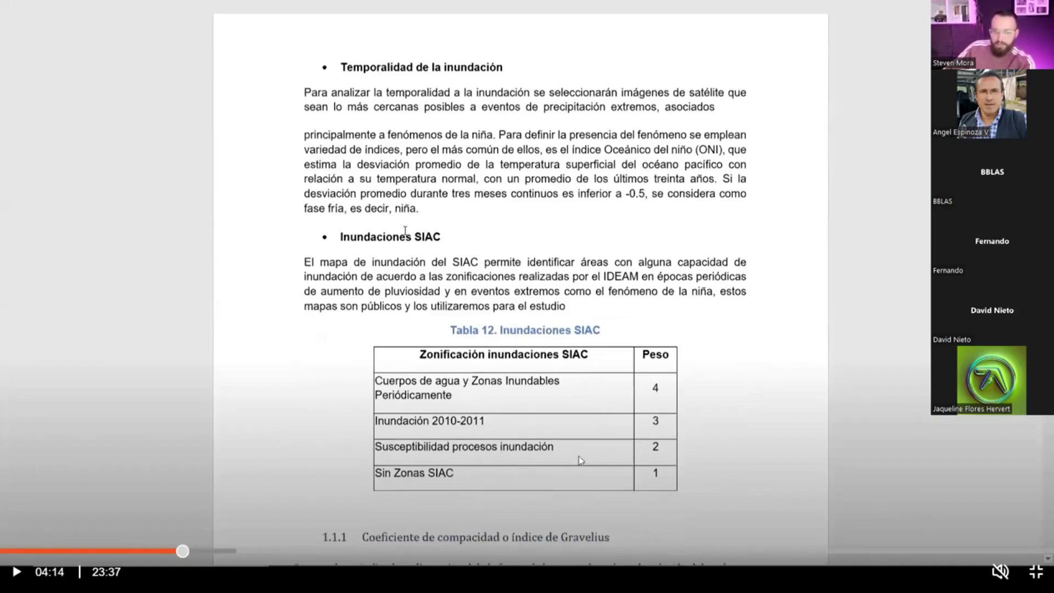
Move the risk analysis recording back to about 03:13, at the geomorphological units and the hypsometry weights table
click(140, 550)
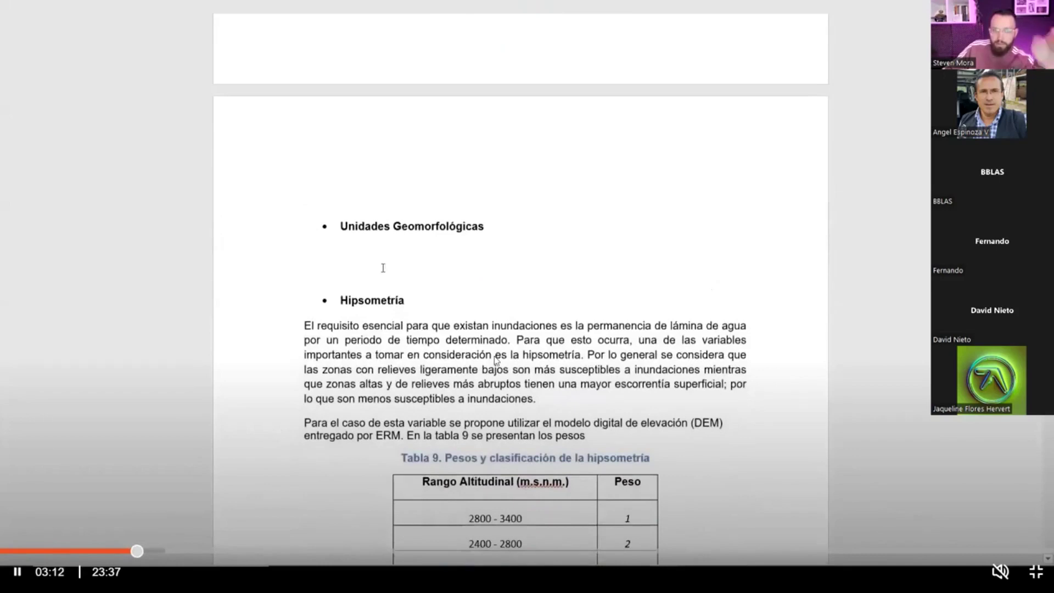
click(385, 467)
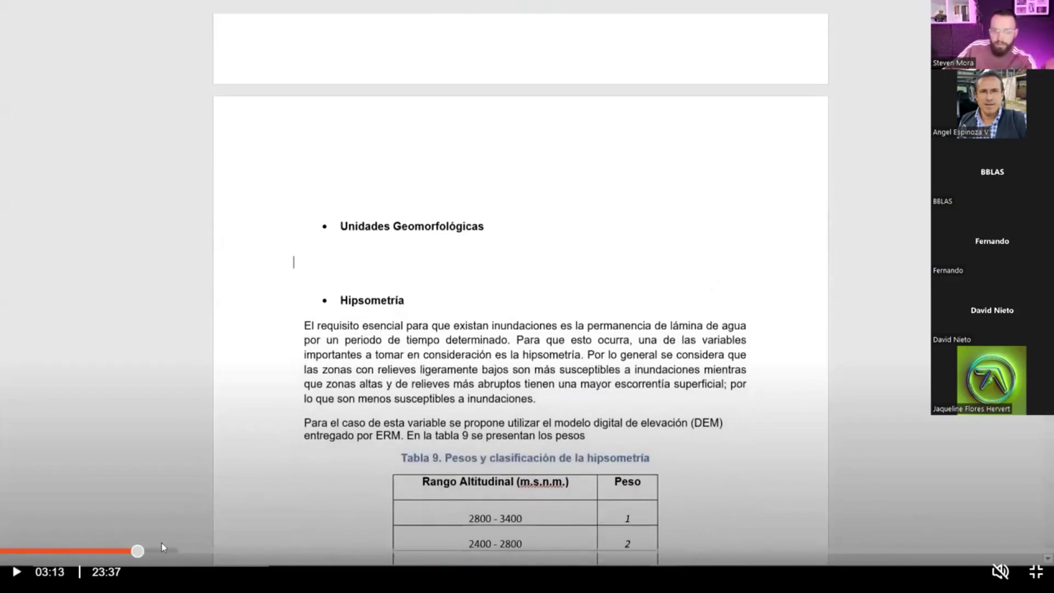
click(141, 551)
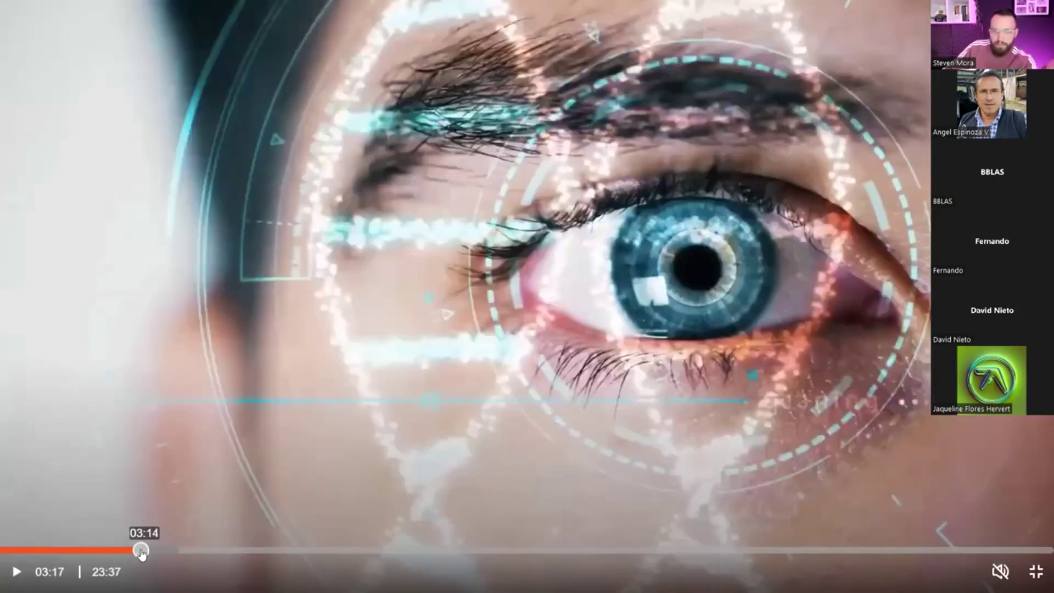
click(134, 551)
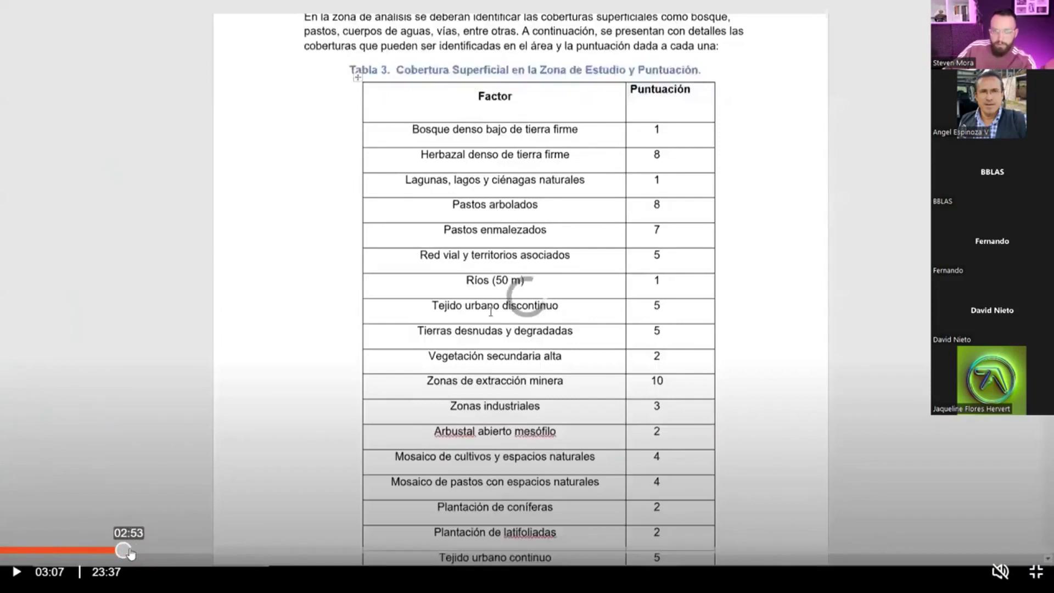
drag(130, 553, 141, 553)
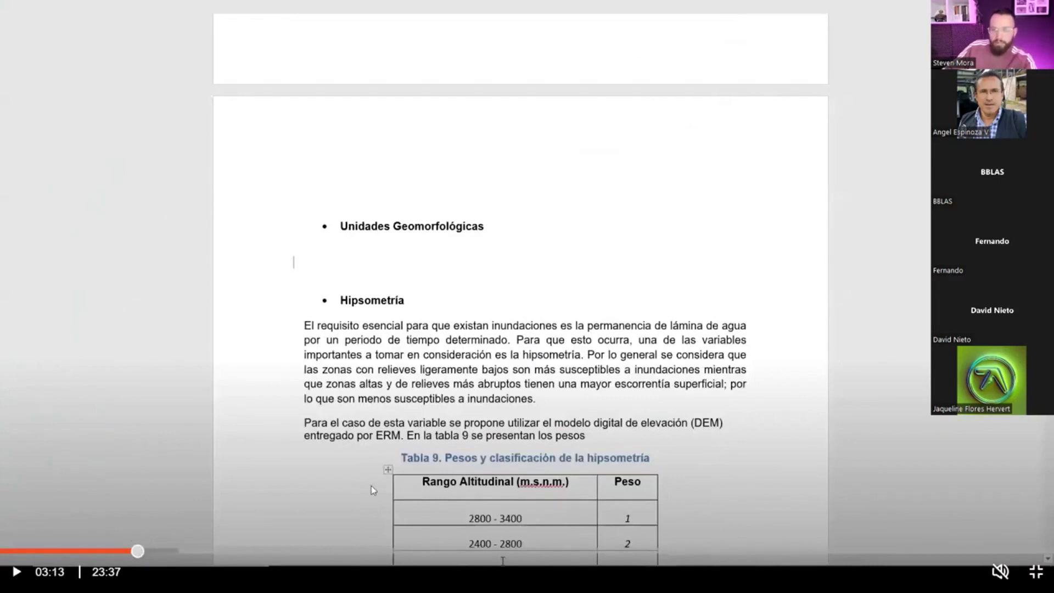
Pause the recording at the Geología-Regional scoring sheet, around 03:34, then skip forward and leave full screen
click(153, 552)
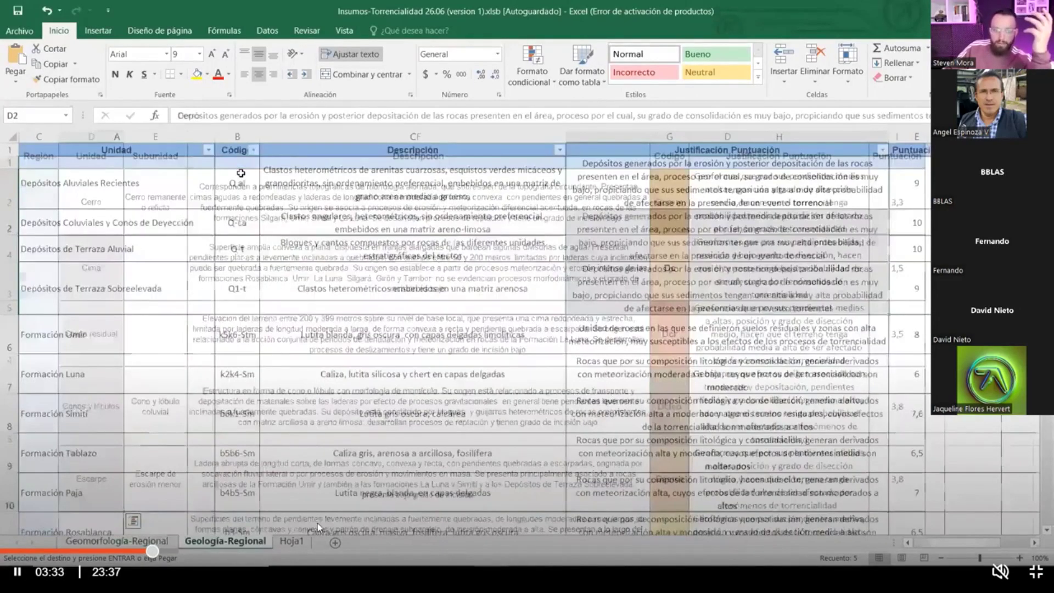
key(space)
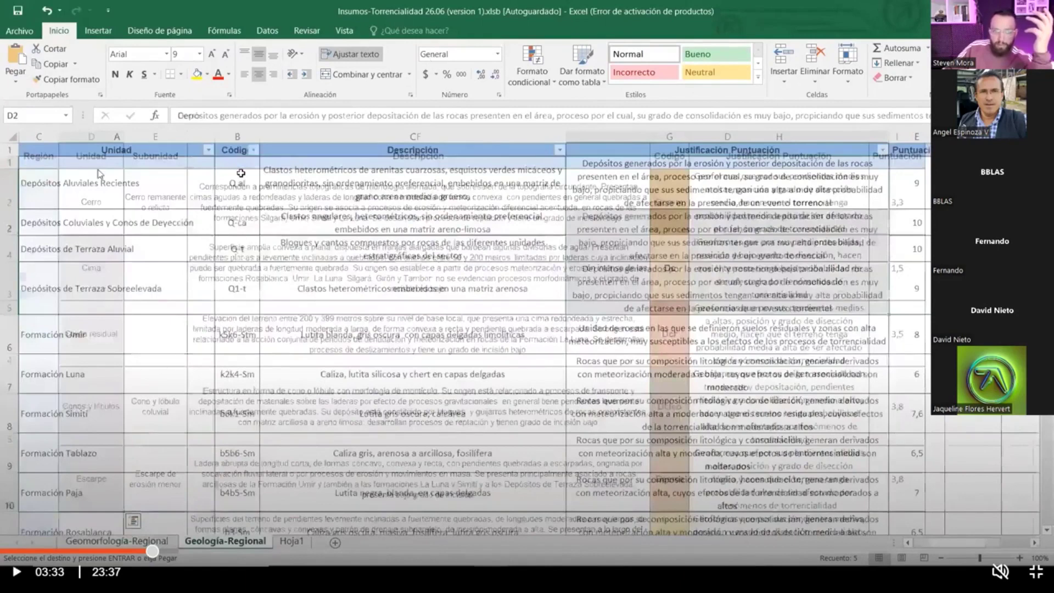
key(space)
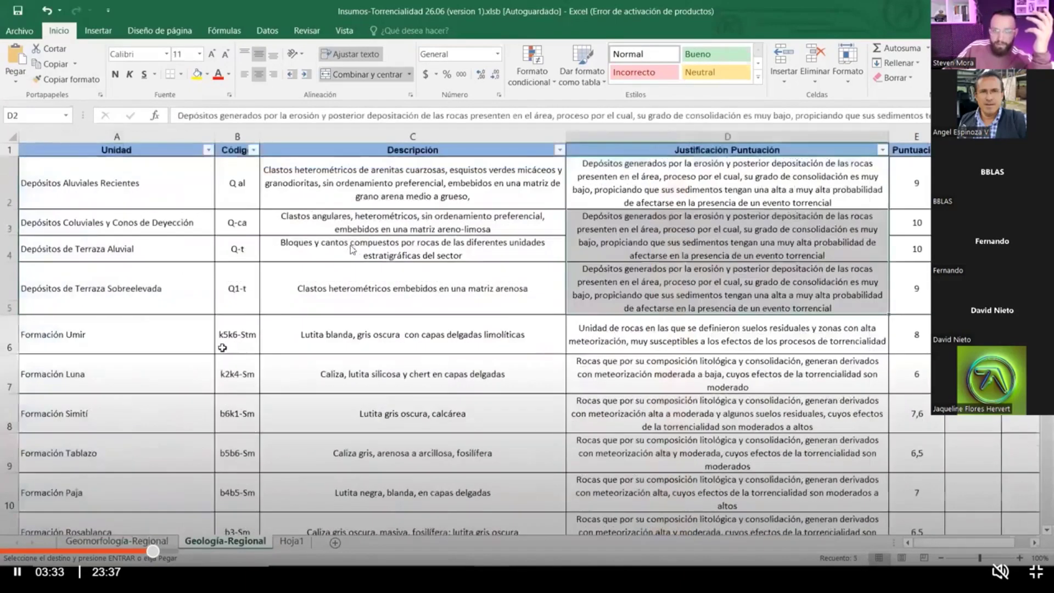
key(space)
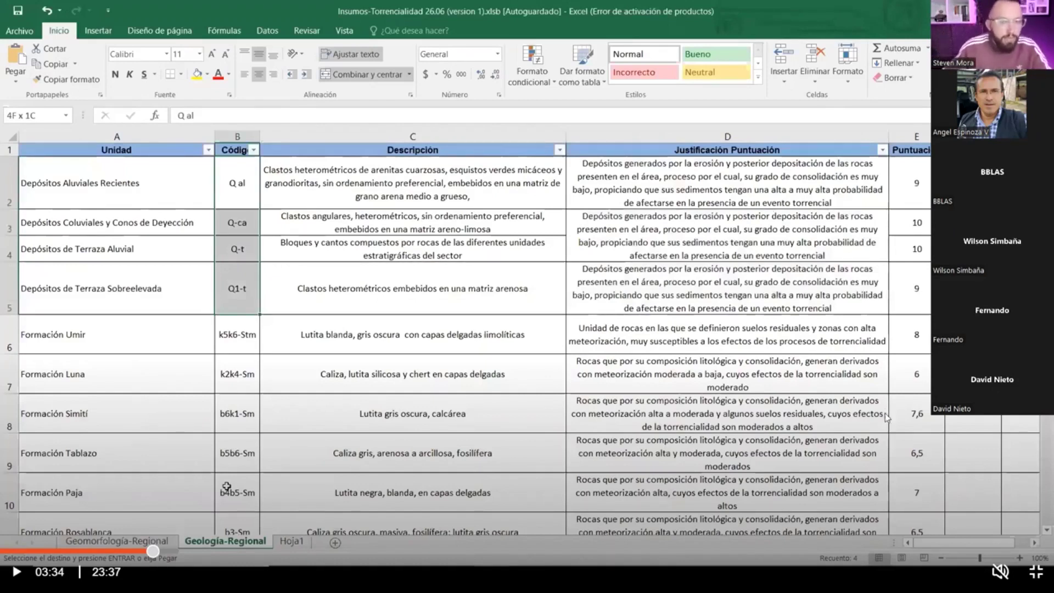
click(561, 551)
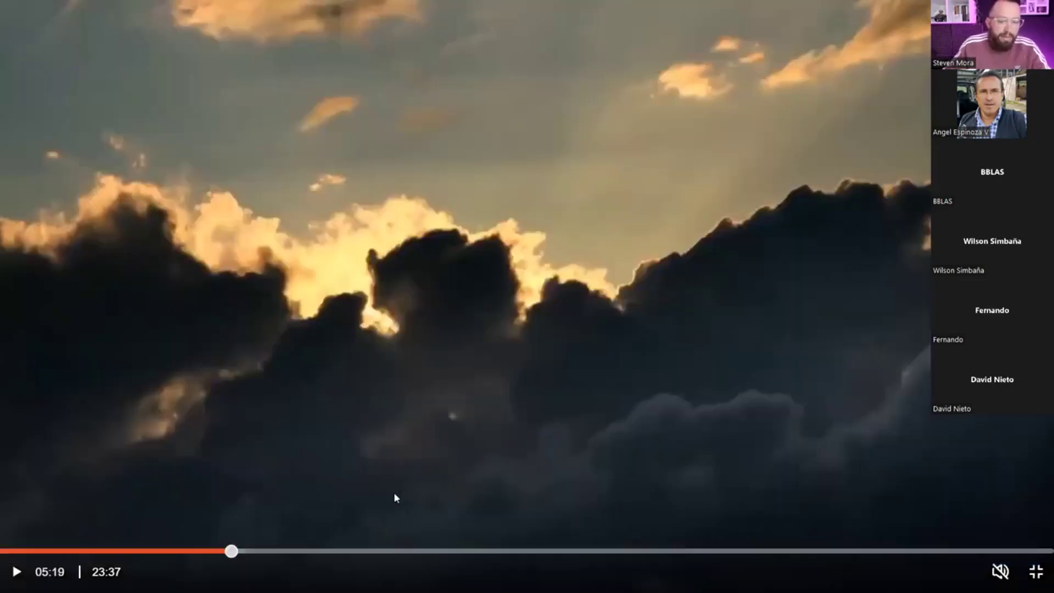
key(Escape)
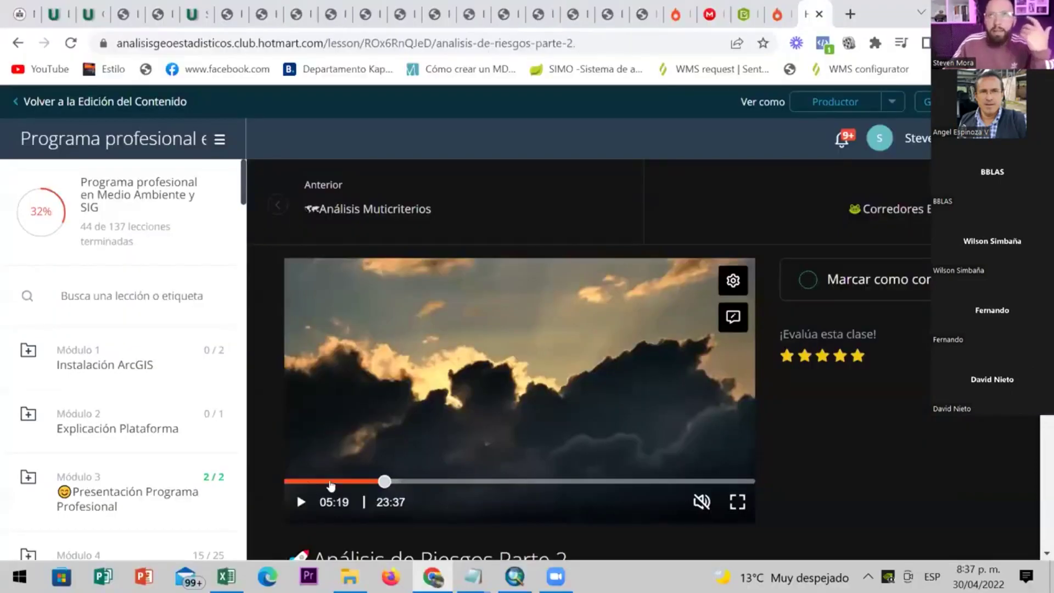